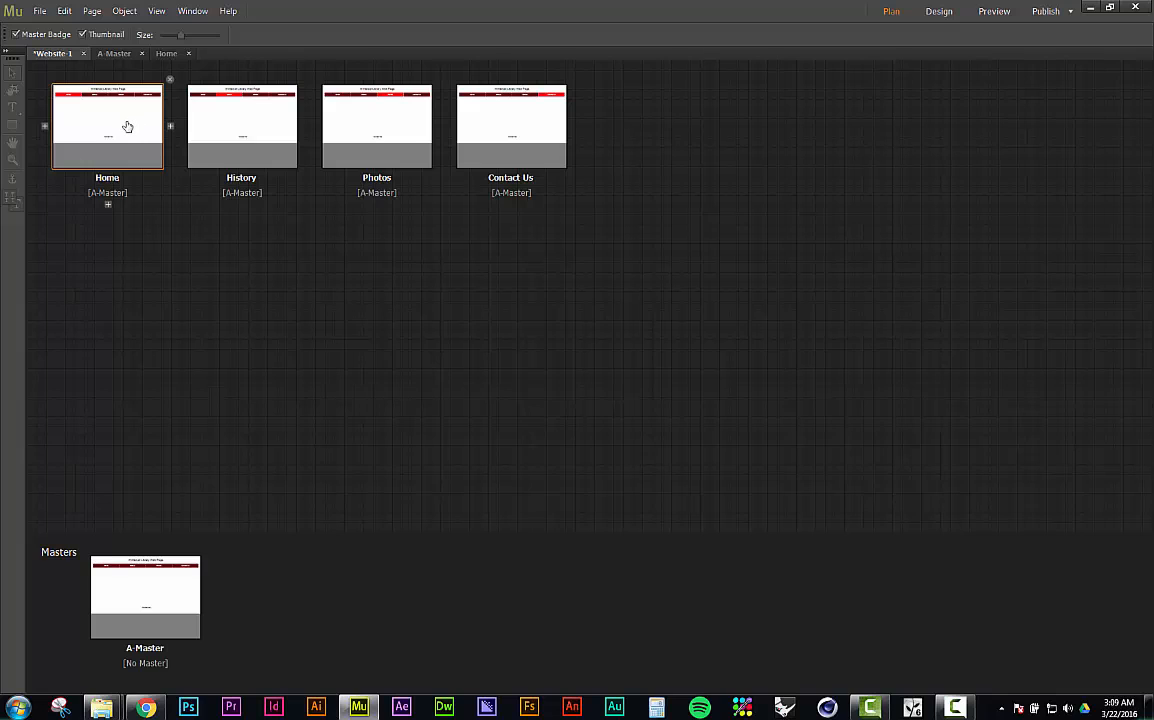
On the Home page, draw a text frame about 460 by 51 px beneath the menu's first two items and enter "Header"
click(166, 54)
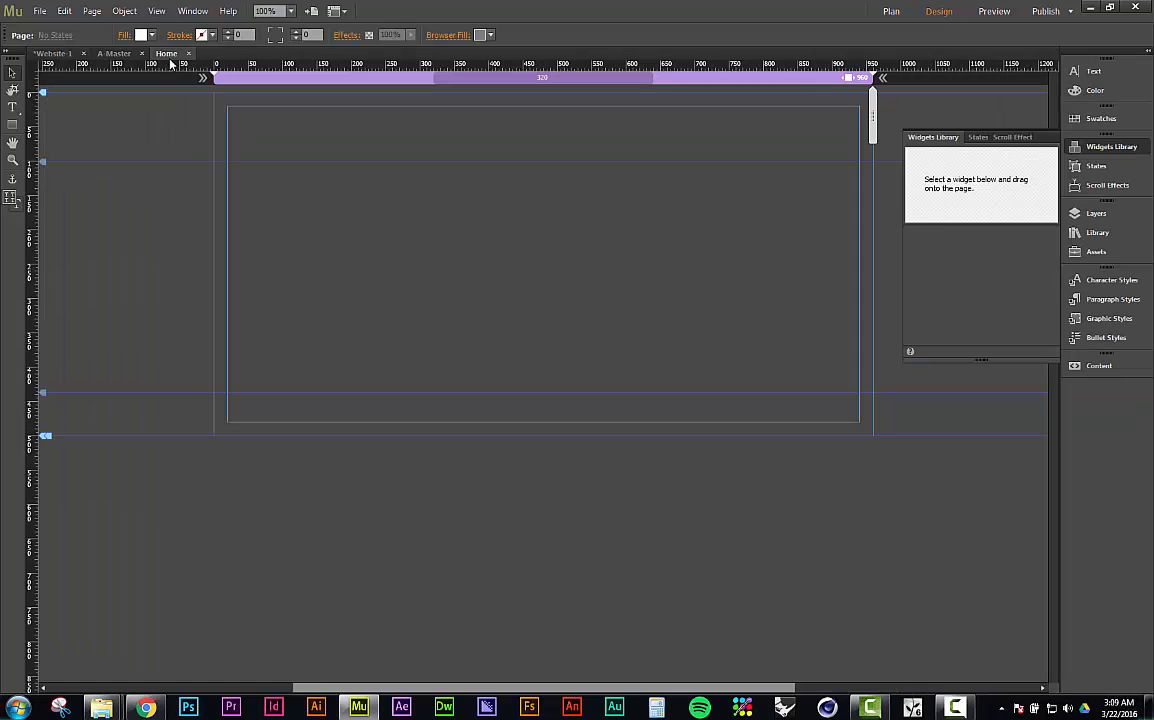
click(1073, 148)
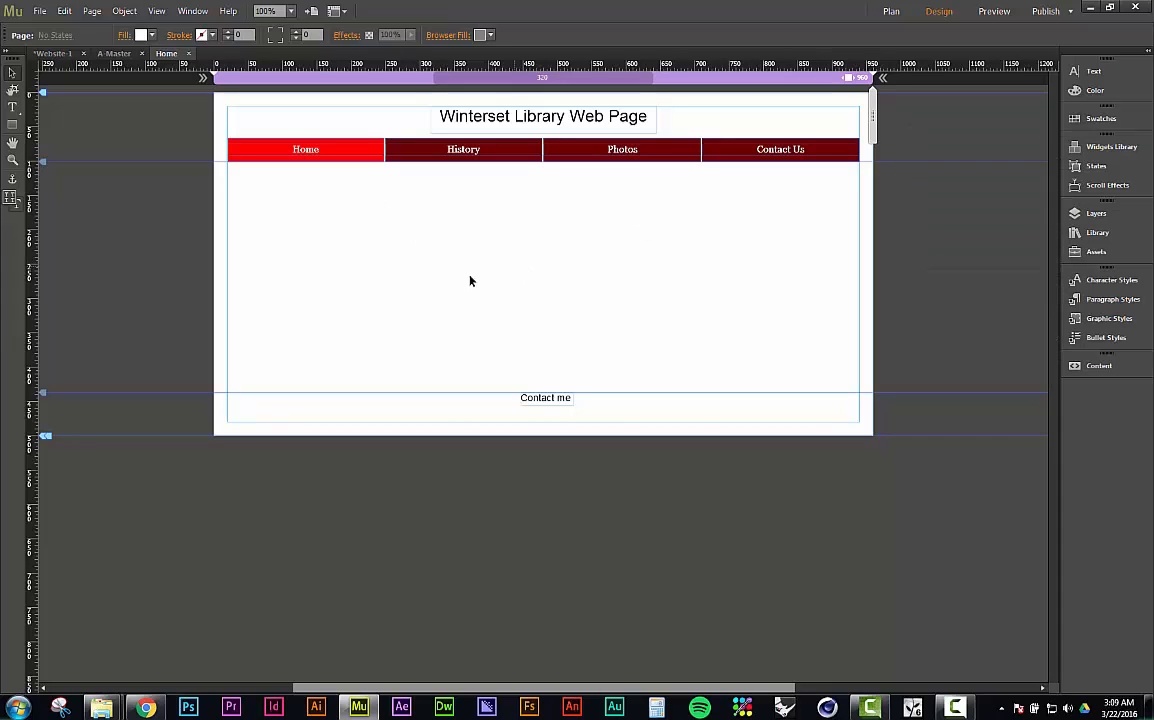
click(10, 111)
drag(234, 171, 543, 201)
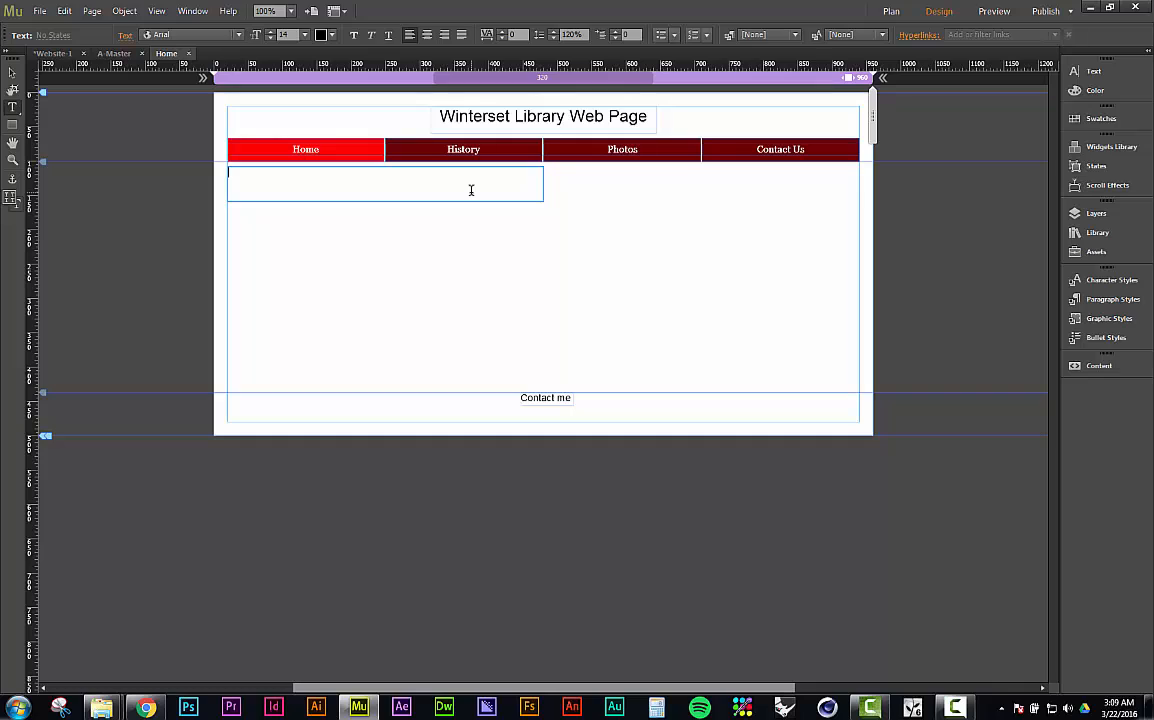
text(Header)
Set the "Header" text to size 24 and centre-align it
key(ctrl+a)
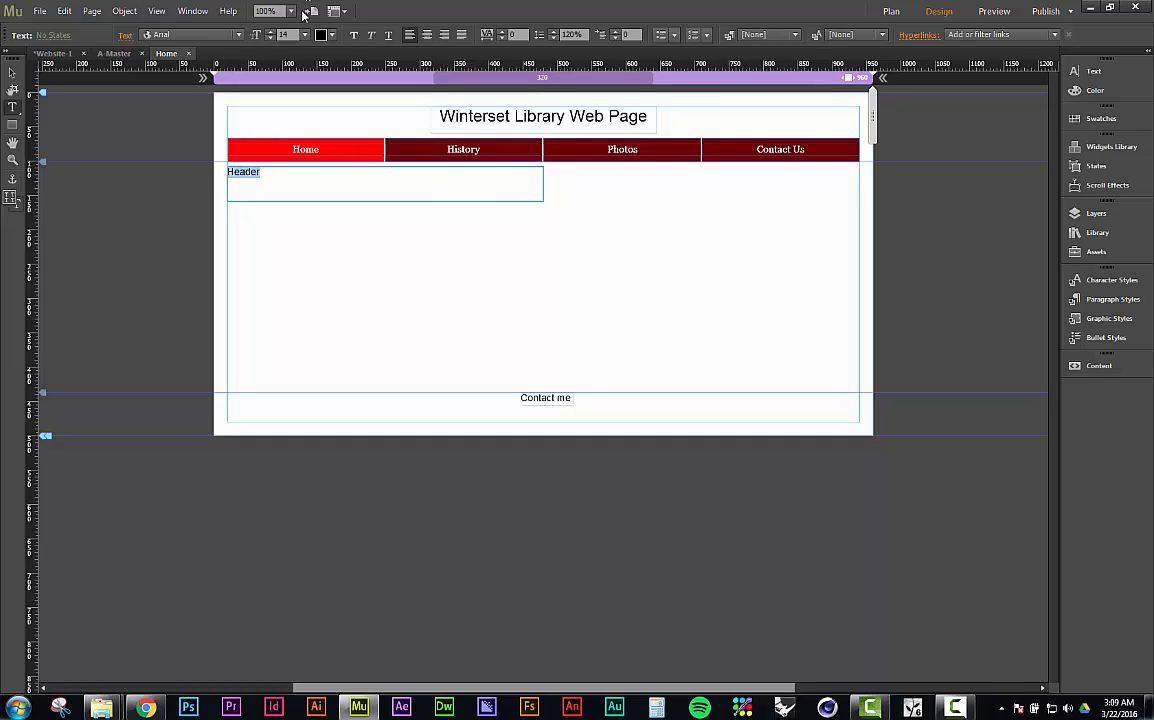
click(286, 35)
text(24)
key(Return)
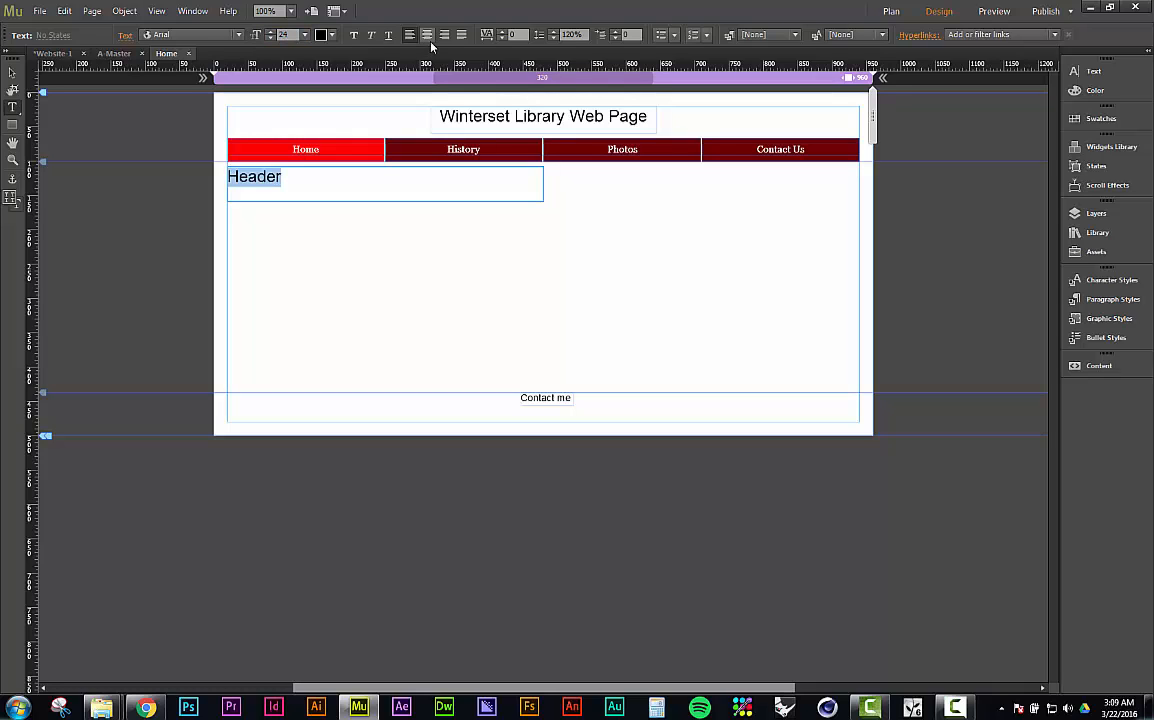
click(426, 35)
Reduce the header text frame to a height of 31 and place it slightly below the menu at Y 128
click(12, 72)
click(381, 202)
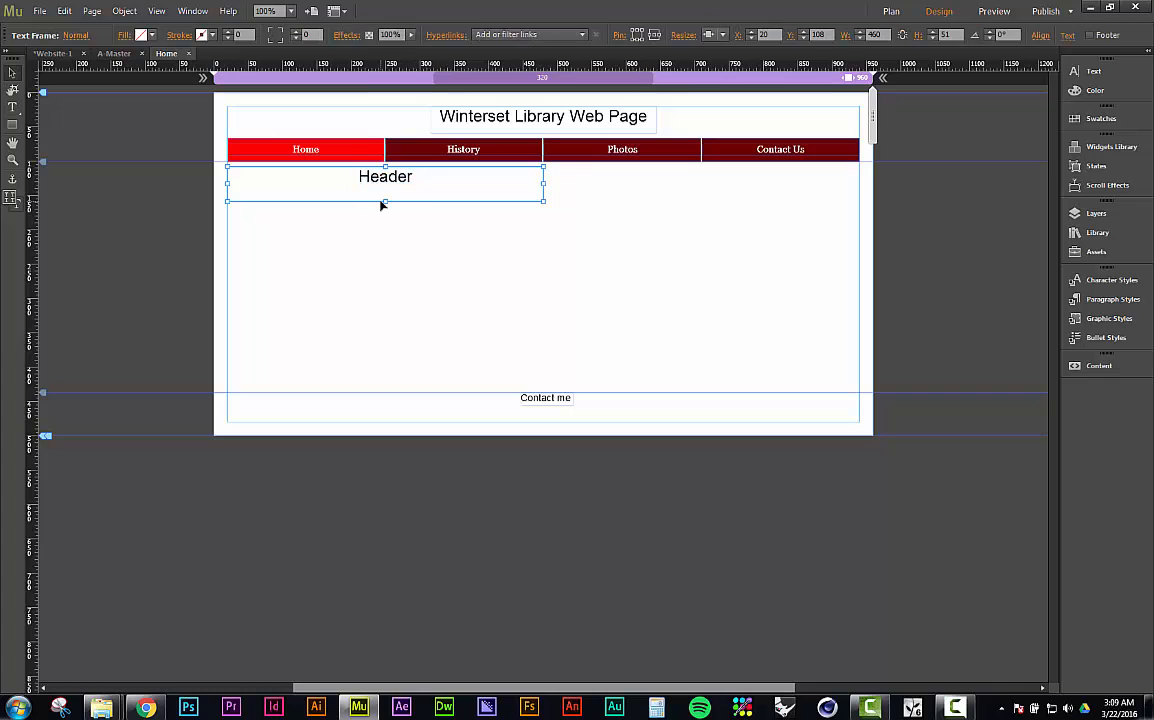
mouse_move(384, 201)
mouse_down()
mouse_move(386, 186)
mouse_move(397, 206)
mouse_up()
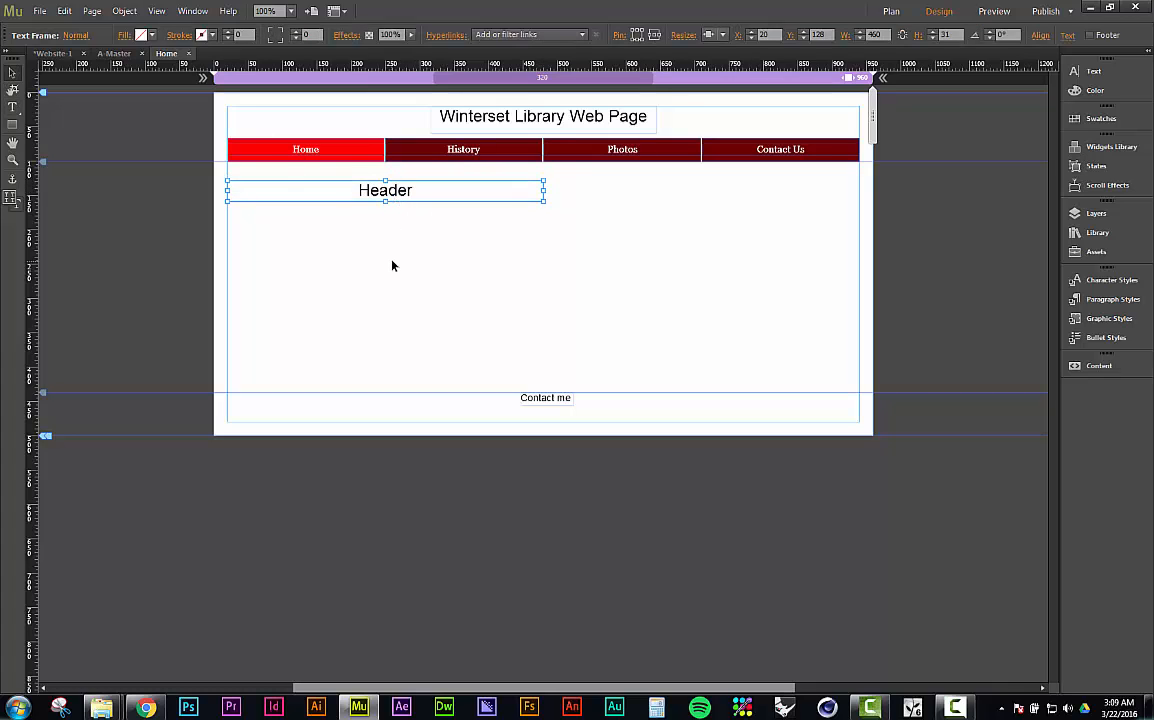
click(394, 263)
Draw a body text frame about 460 by 227 px directly beneath the header frame
click(12, 107)
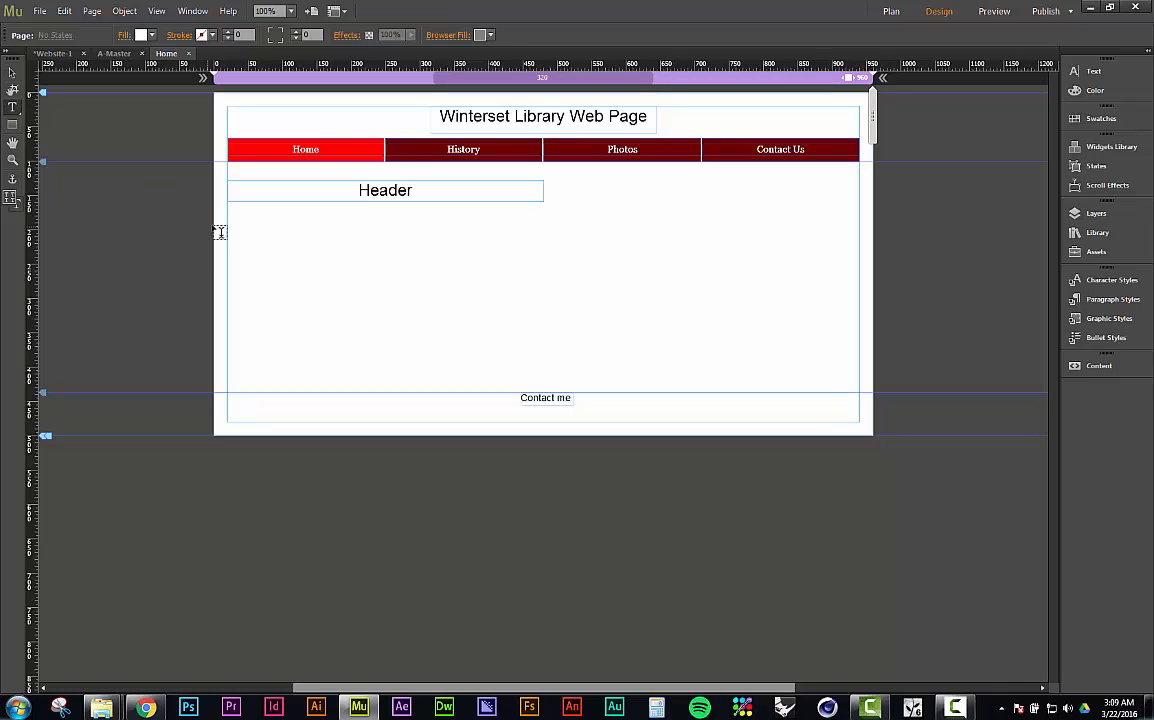
mouse_move(228, 212)
mouse_down()
mouse_move(425, 363)
mouse_move(499, 390)
mouse_move(543, 388)
mouse_move(541, 553)
mouse_move(559, 360)
mouse_move(541, 309)
mouse_move(544, 368)
mouse_up()
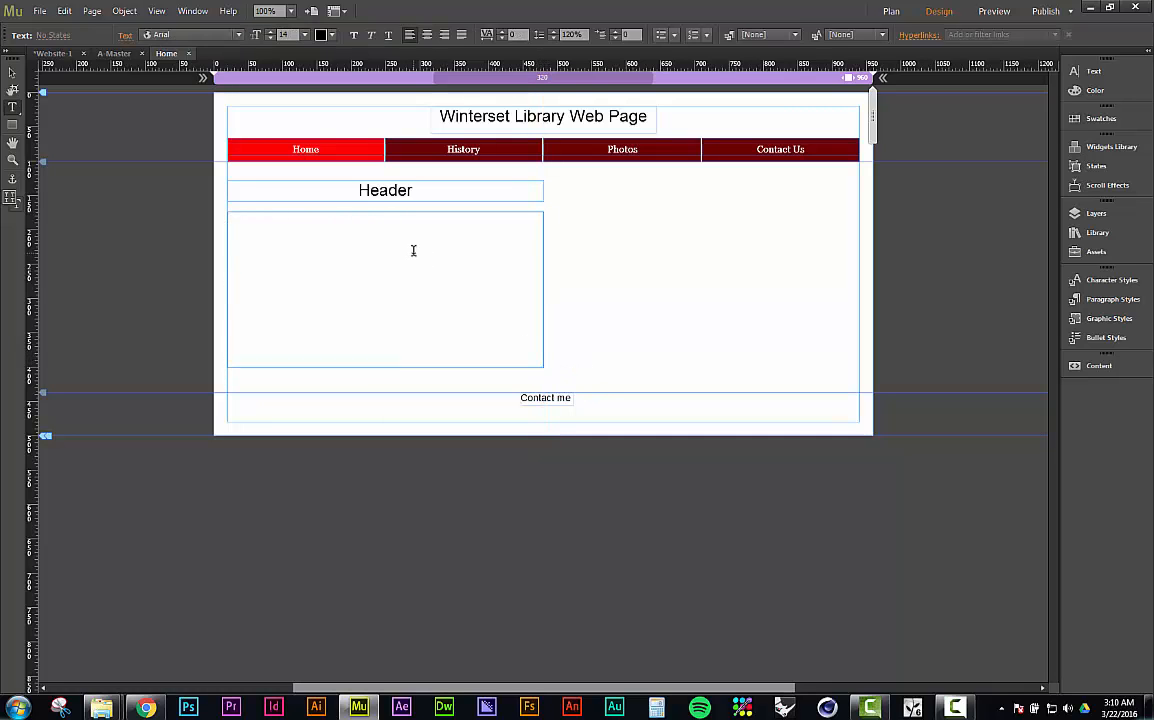
right_click(395, 259)
click(361, 262)
right_click(358, 254)
click(330, 240)
Enter "This is a website for the Winterset Iowa library outdoor art project." in the body text frame
text(This is a website for t)
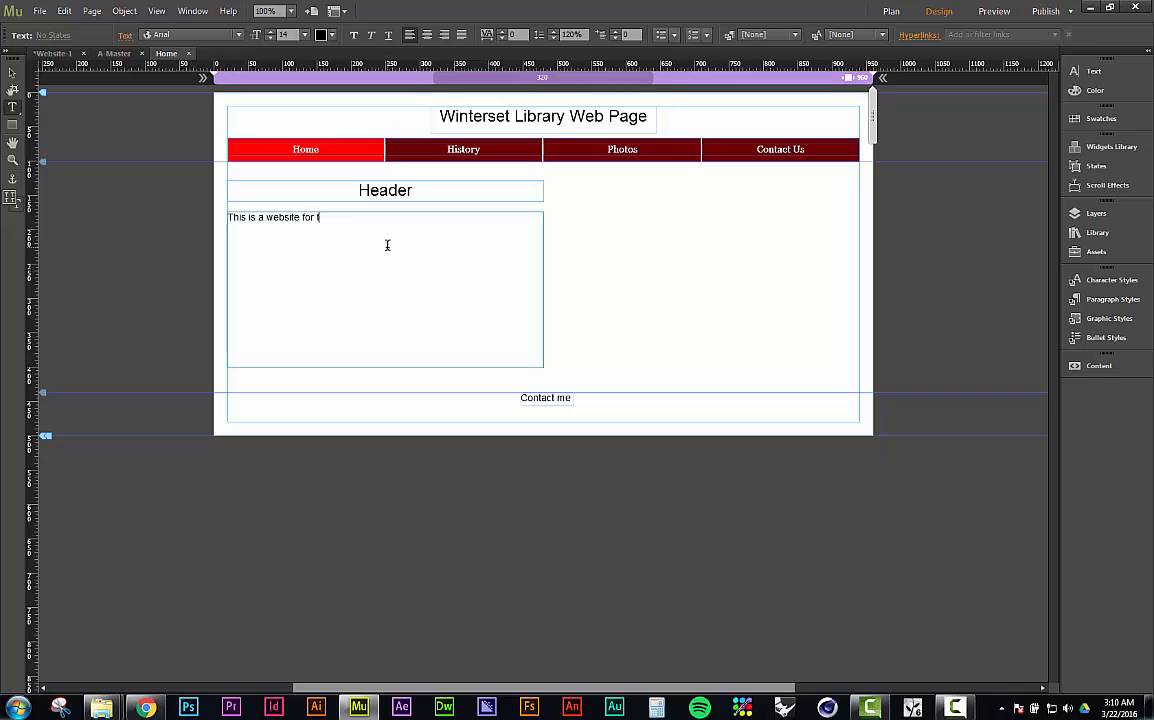
text(he Winterset )
text(low)
text(a library )
text(outdoor art)
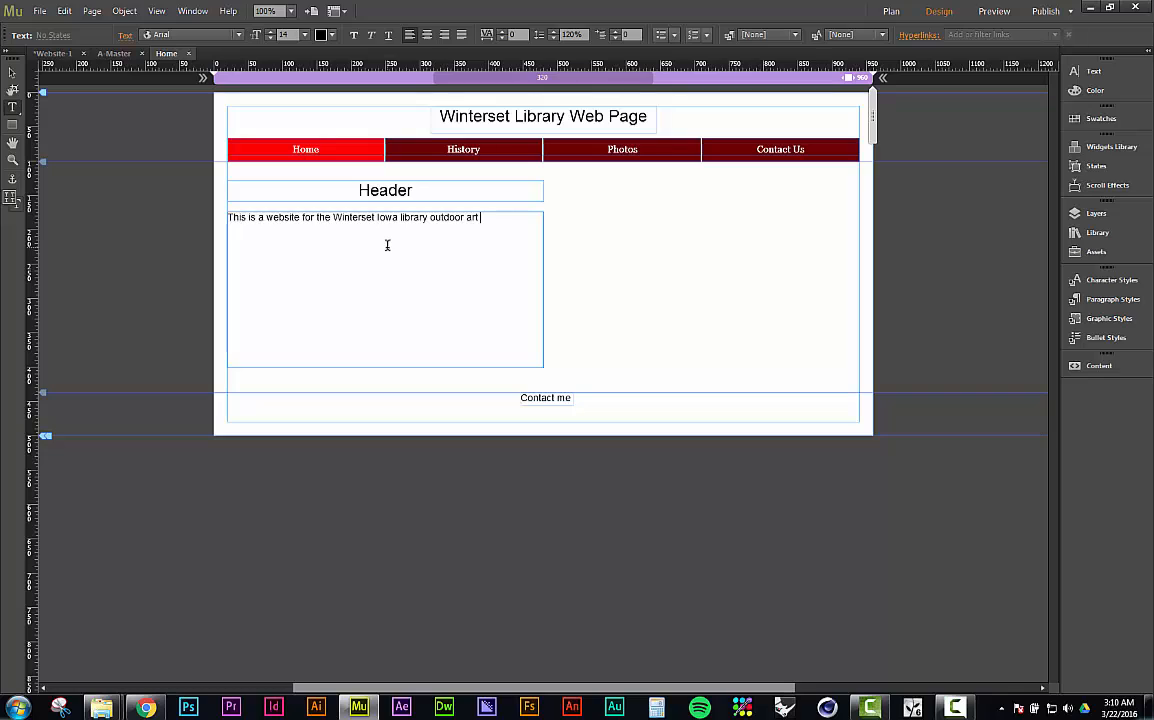
text( project.)
click(12, 72)
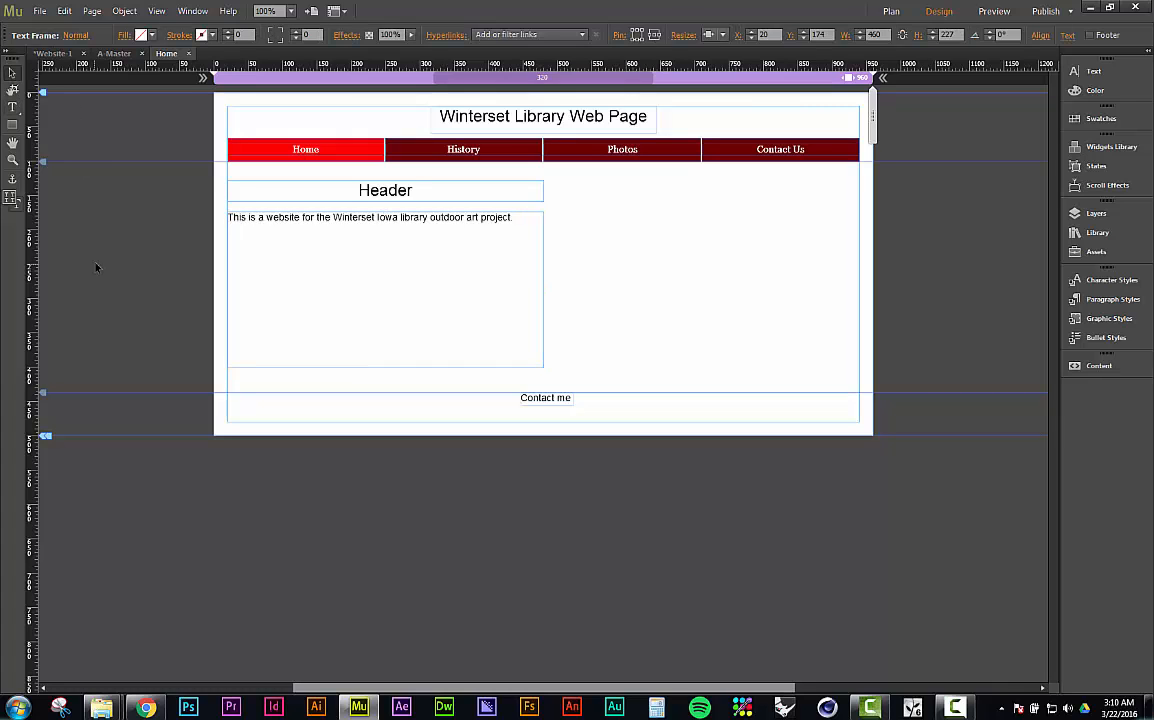
click(96, 267)
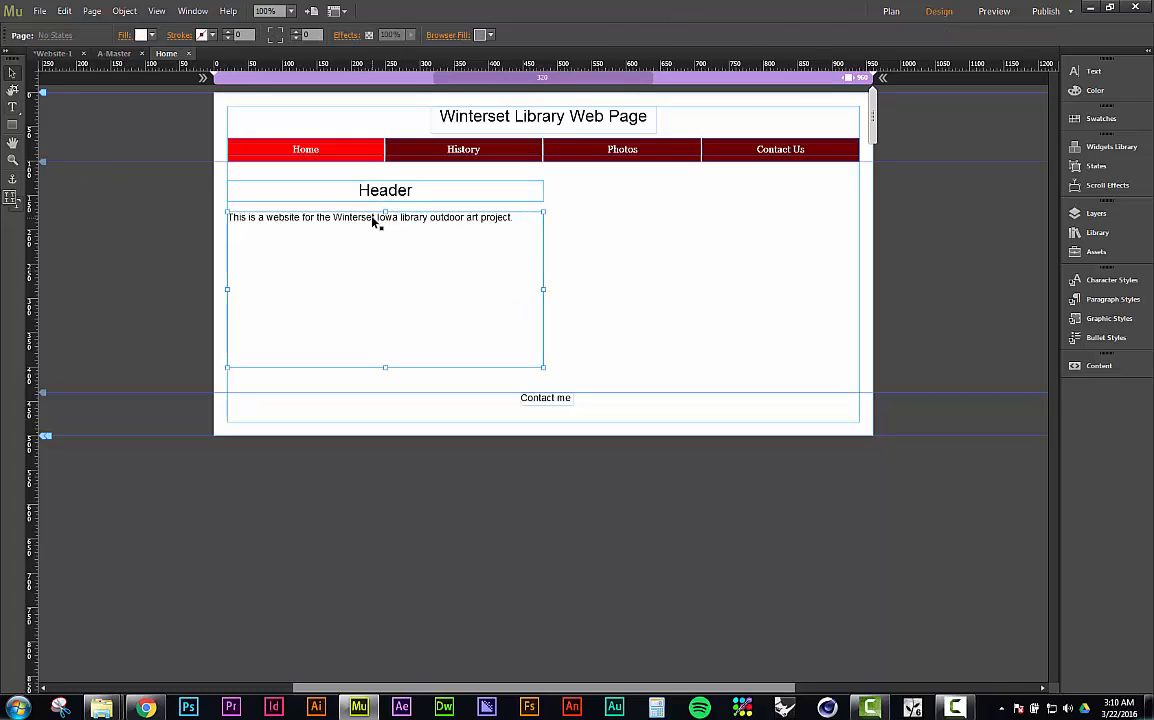
Nudge the body text frame up 7 px closer to the header, to Y 167
click(372, 217)
key(Up)
key(Up)
key(Up)
key(Up)
key(Up)
key(Up)
key(Up)
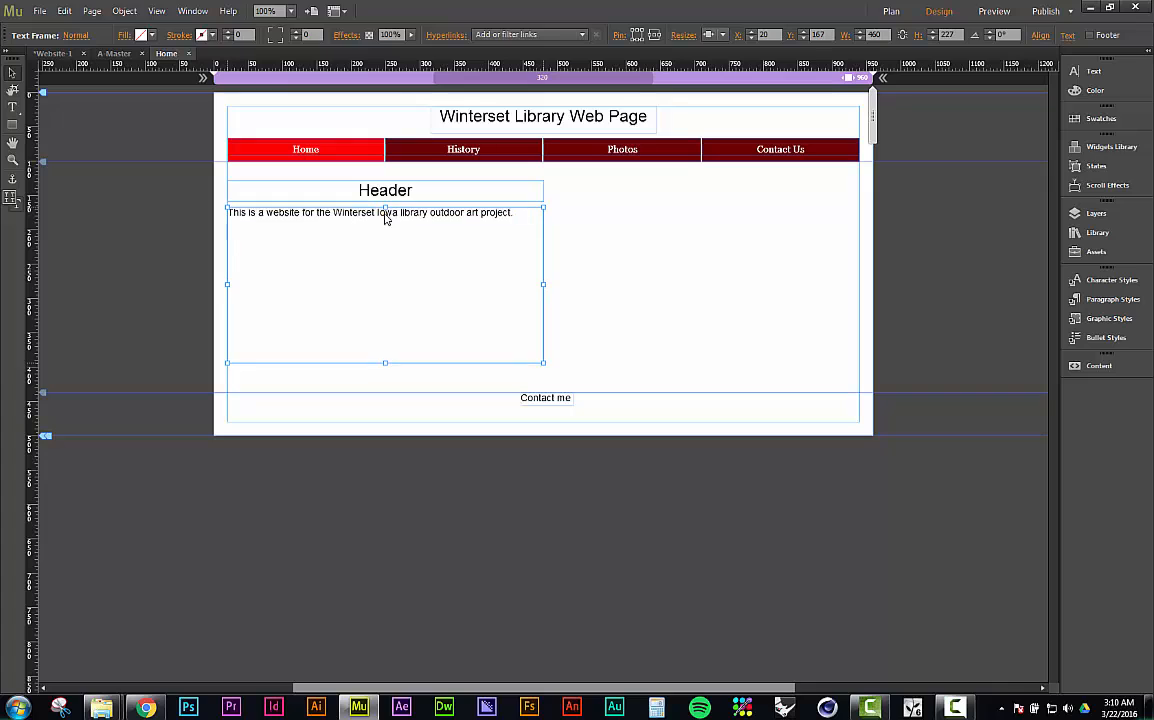
click(150, 220)
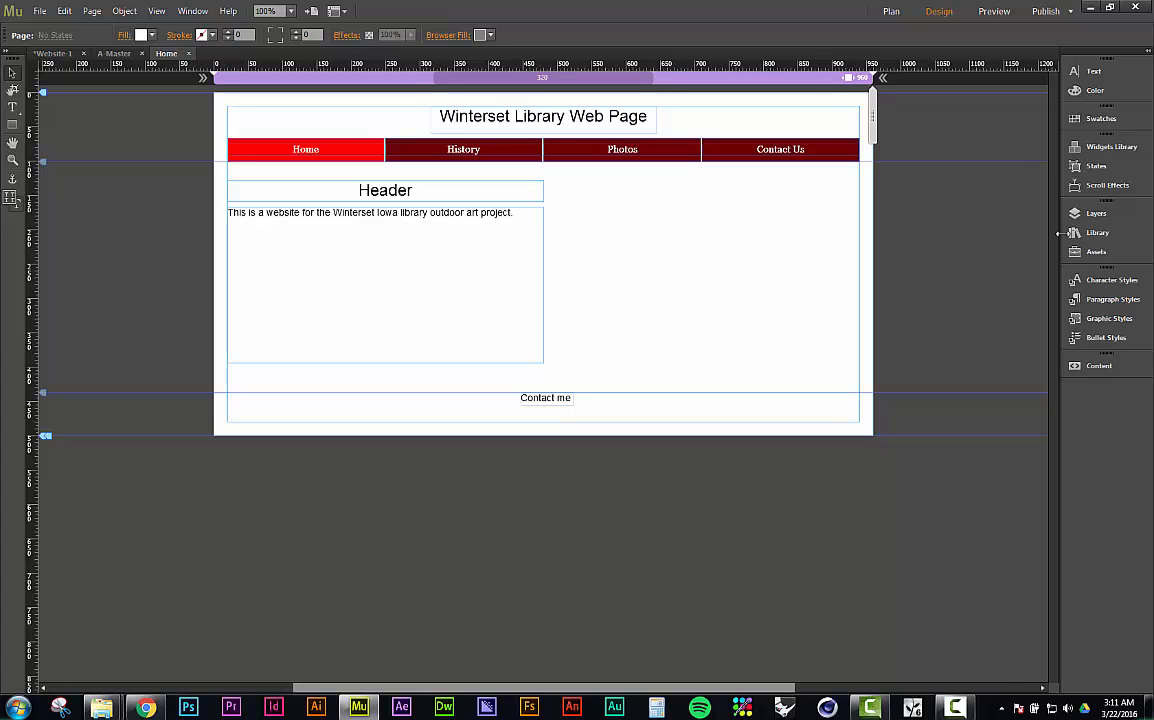
Open the Widgets Library, enlarge it to show its full list, and review the available Social widgets
click(1106, 148)
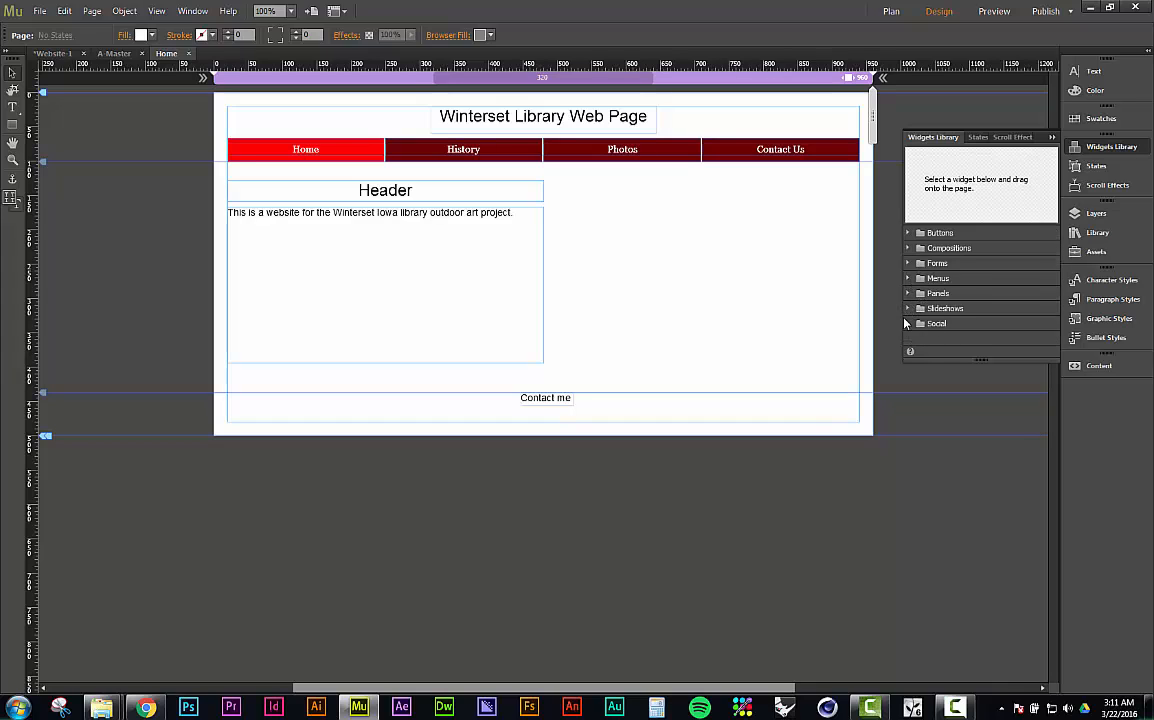
click(907, 324)
scroll(1010, 320, down, 5)
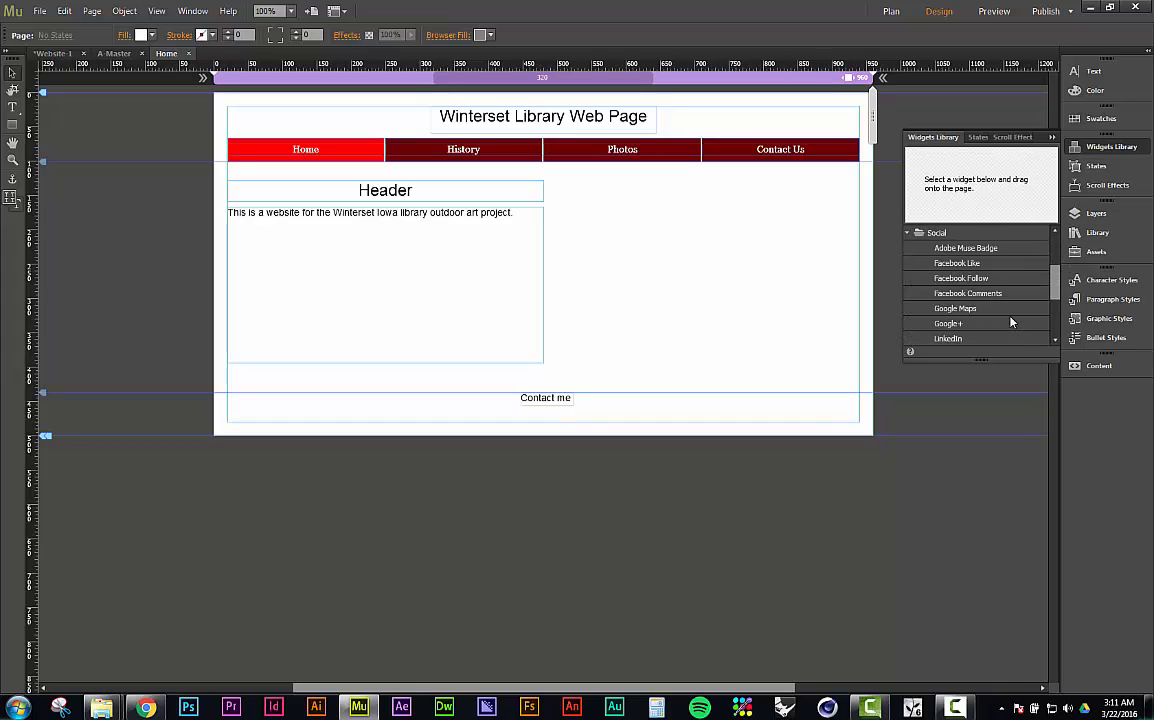
scroll(960, 327, up, 3)
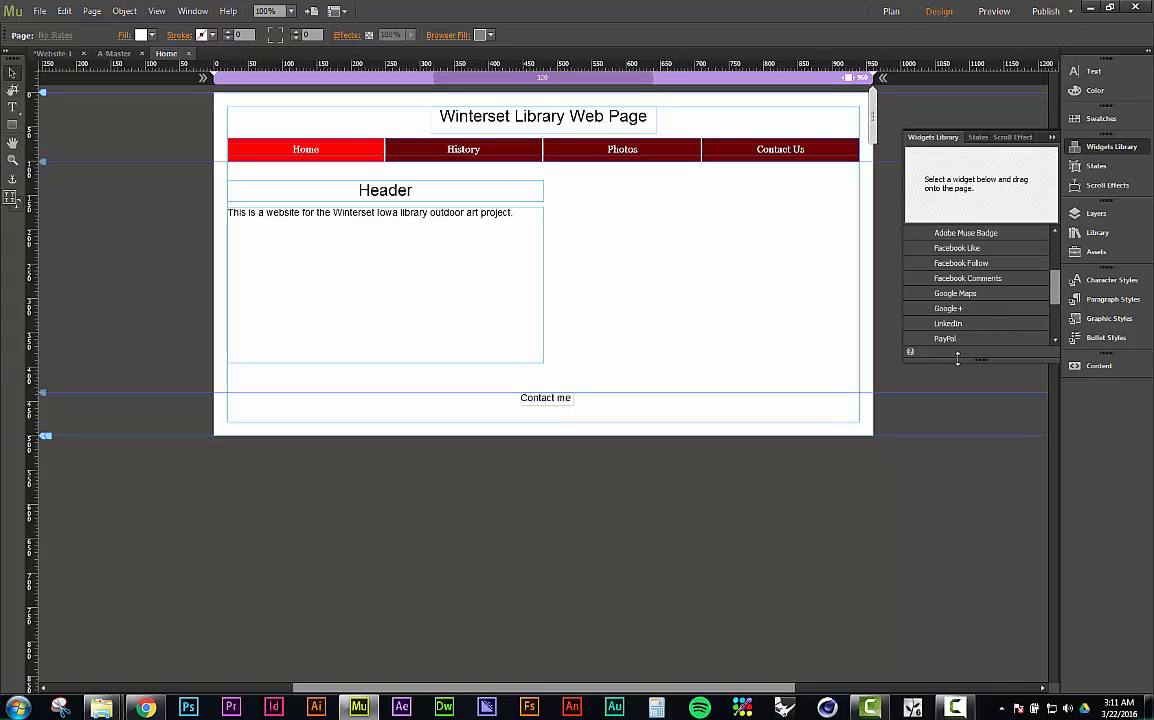
drag(957, 357, 940, 546)
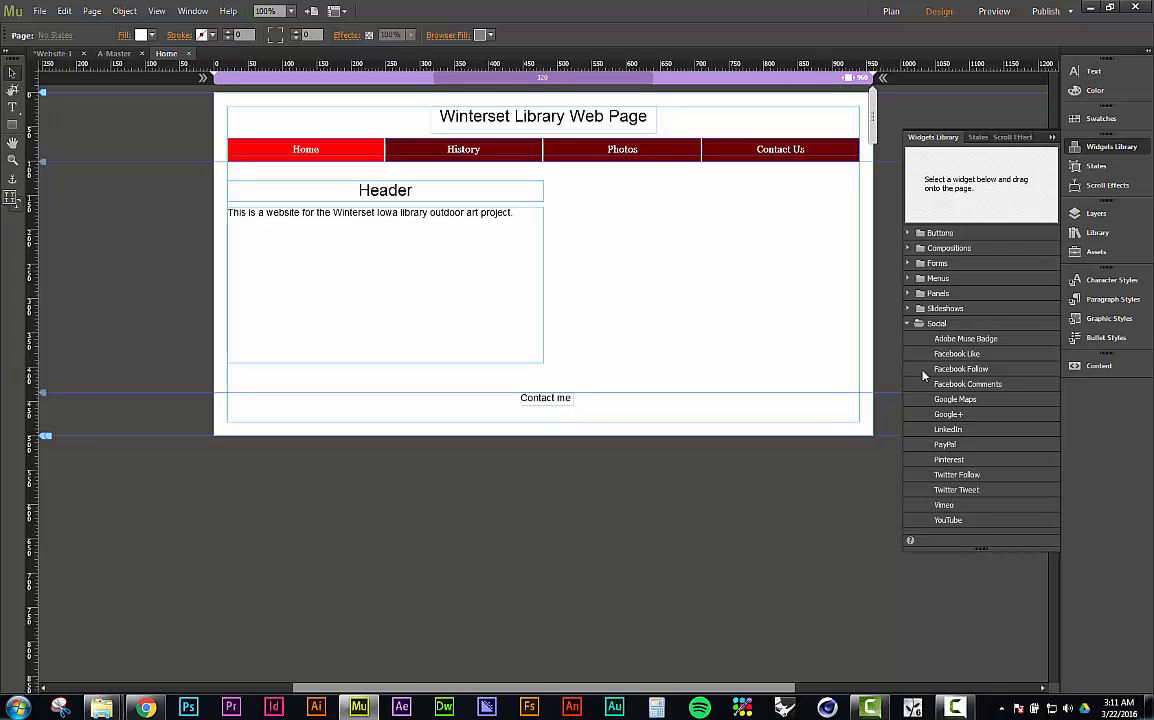
click(907, 314)
click(909, 323)
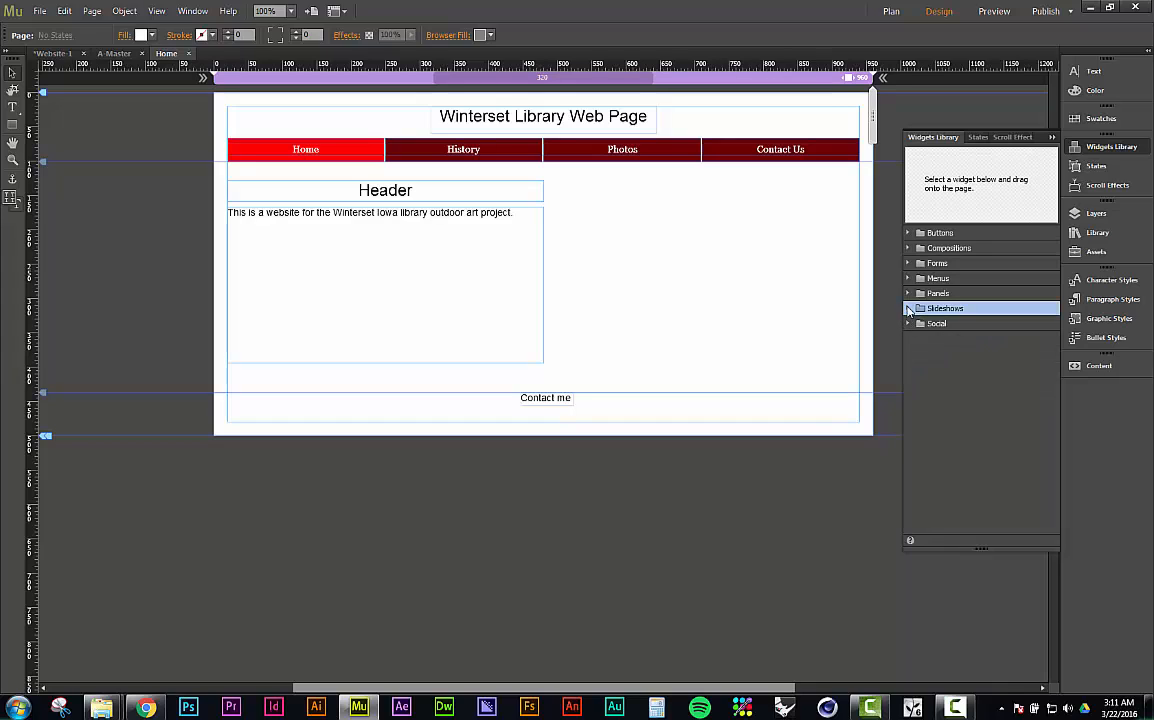
Preview the Blank, Fullscreen, Thumbnails and Basic slideshow widgets
click(908, 308)
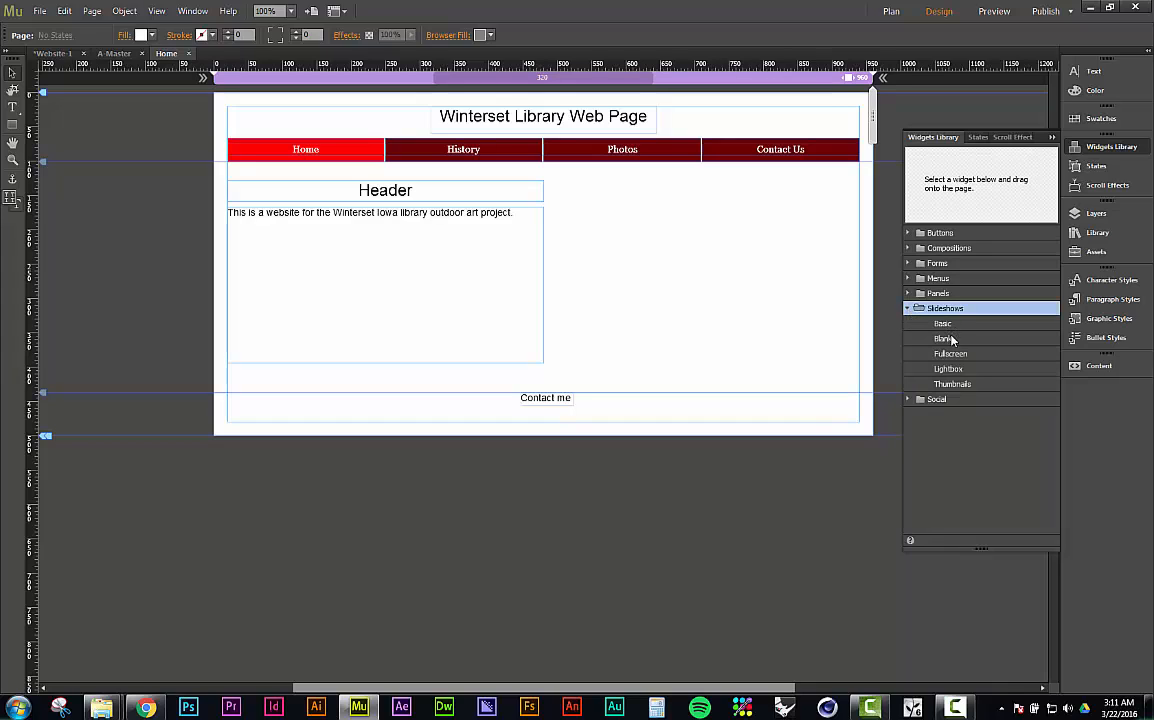
click(945, 338)
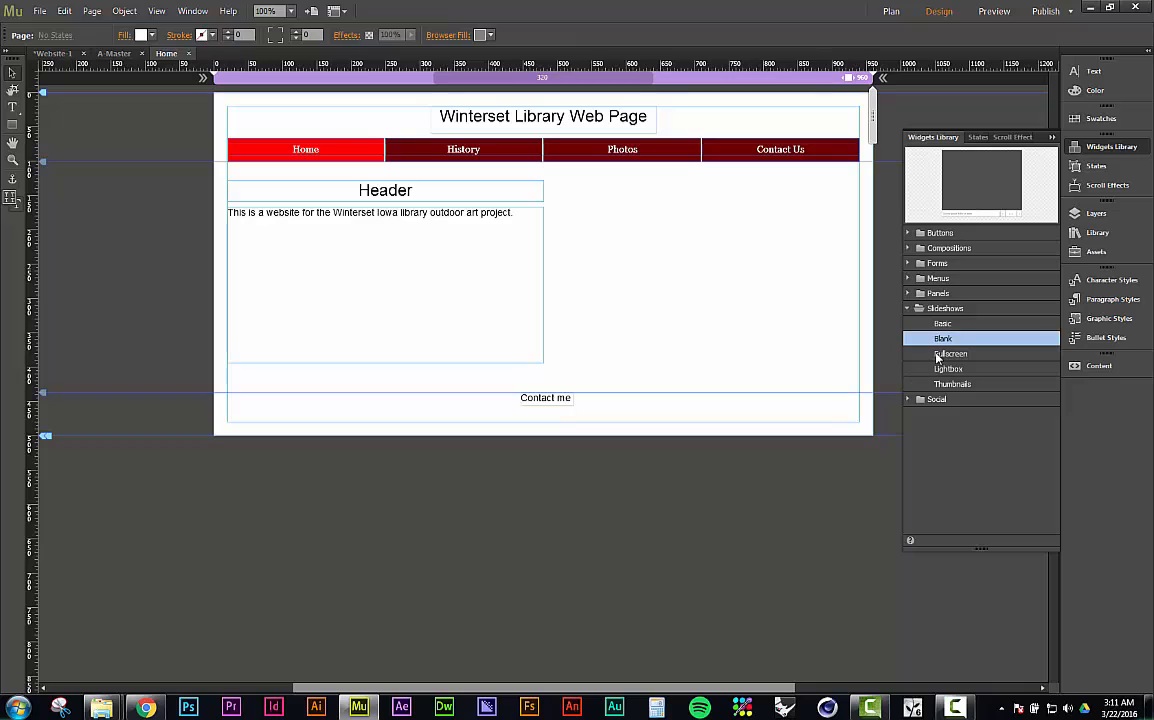
click(940, 354)
click(952, 384)
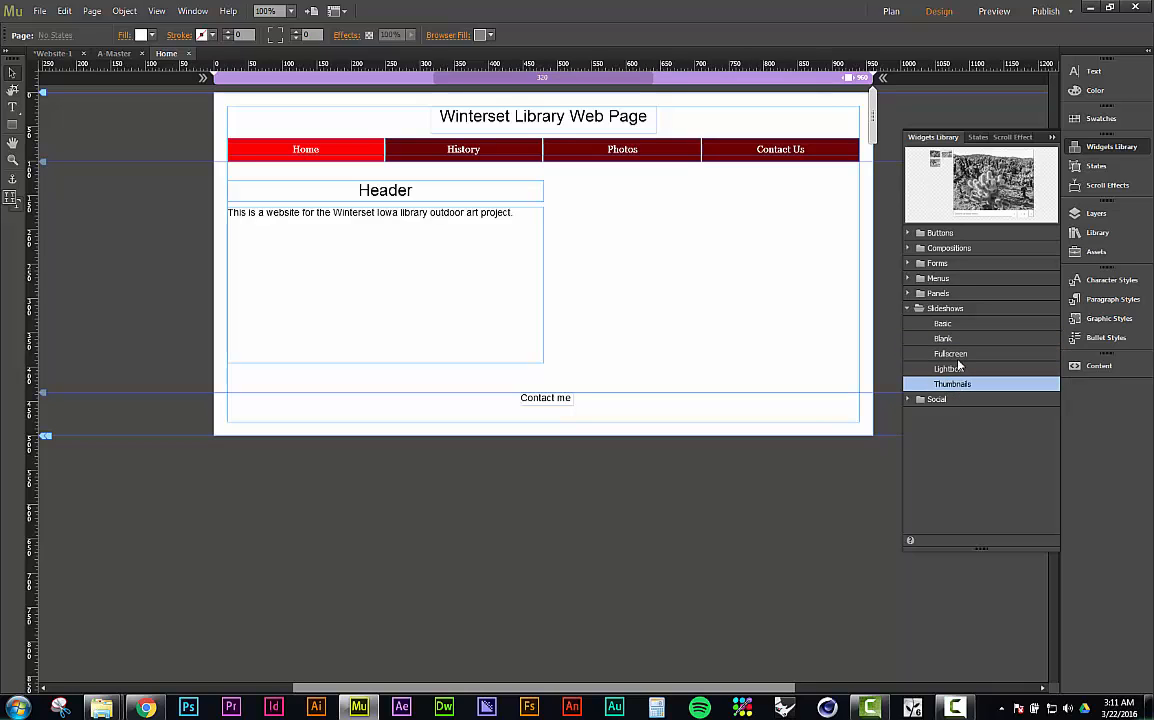
click(942, 323)
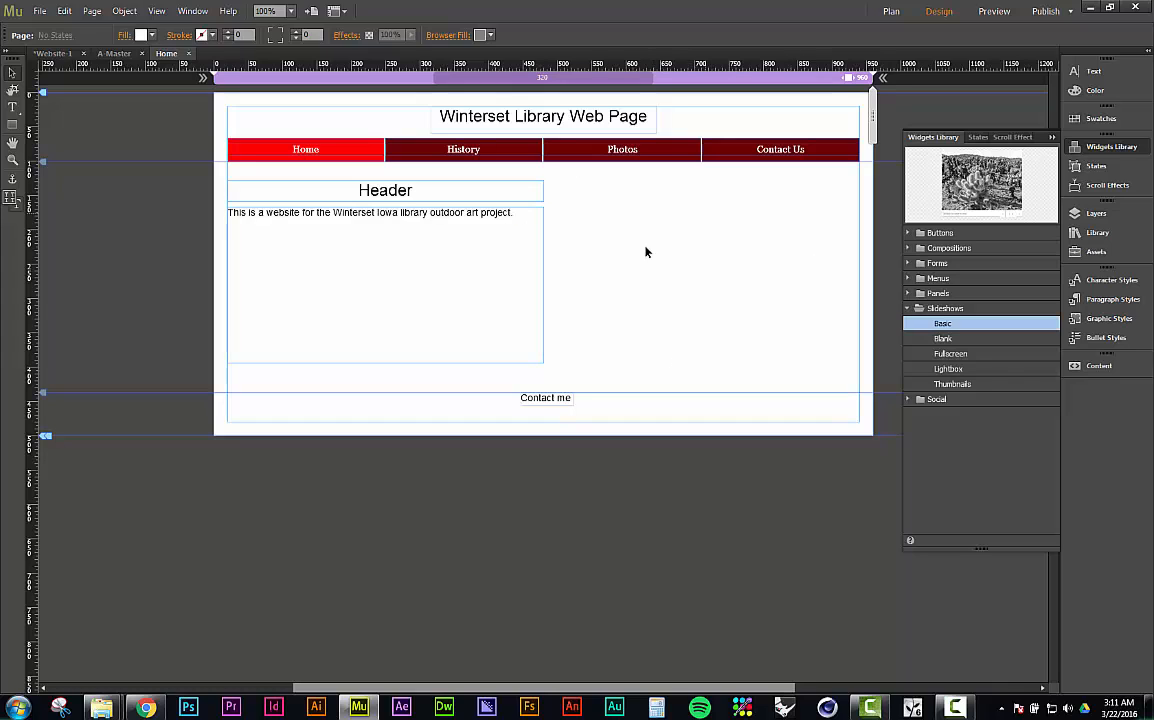
click(908, 308)
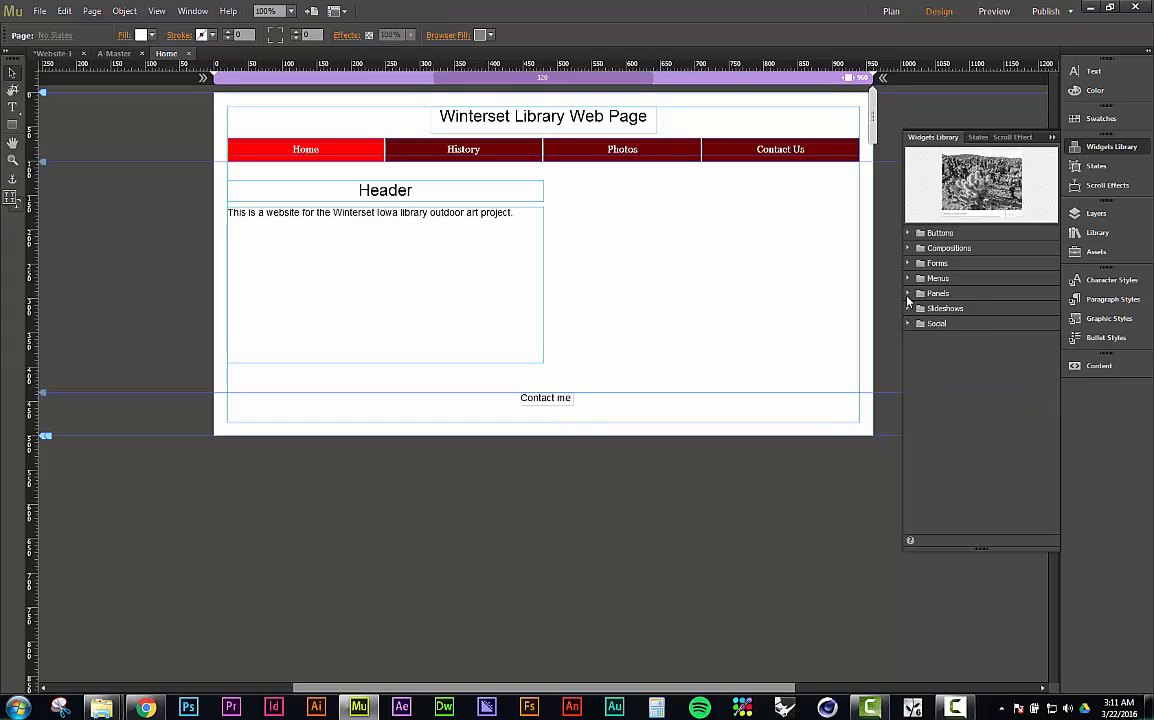
Preview the Accordion and Tabbed Panels widgets in the Panels category
click(908, 294)
click(948, 308)
click(955, 324)
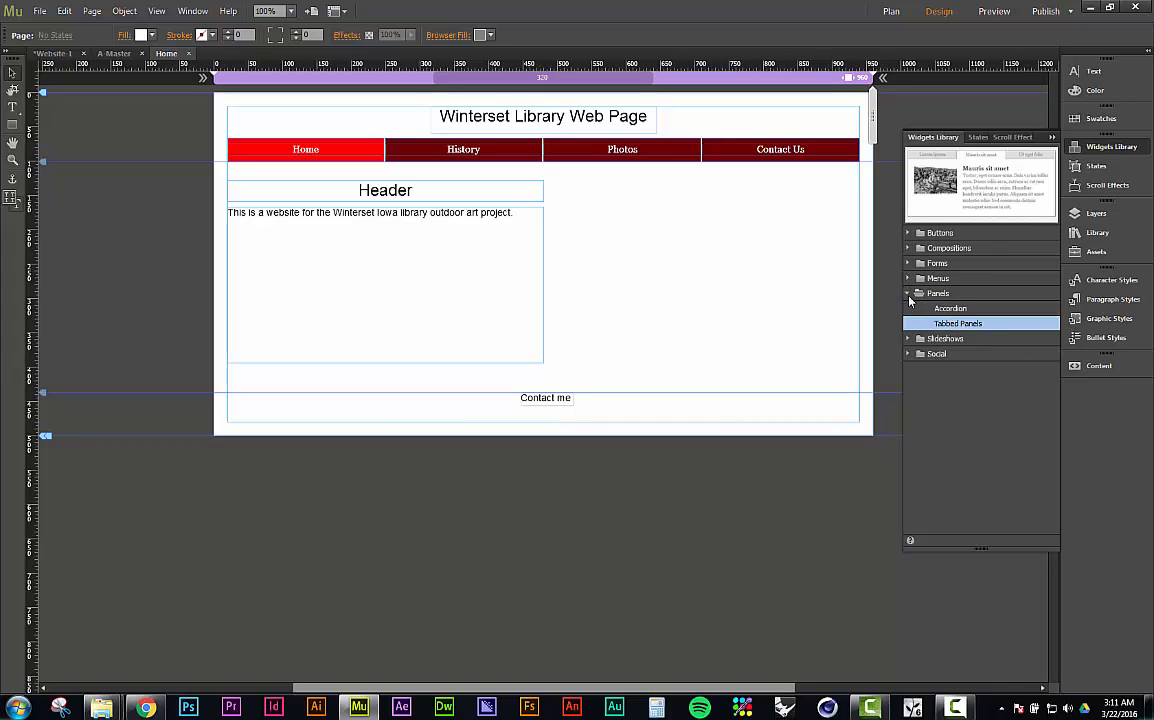
click(908, 294)
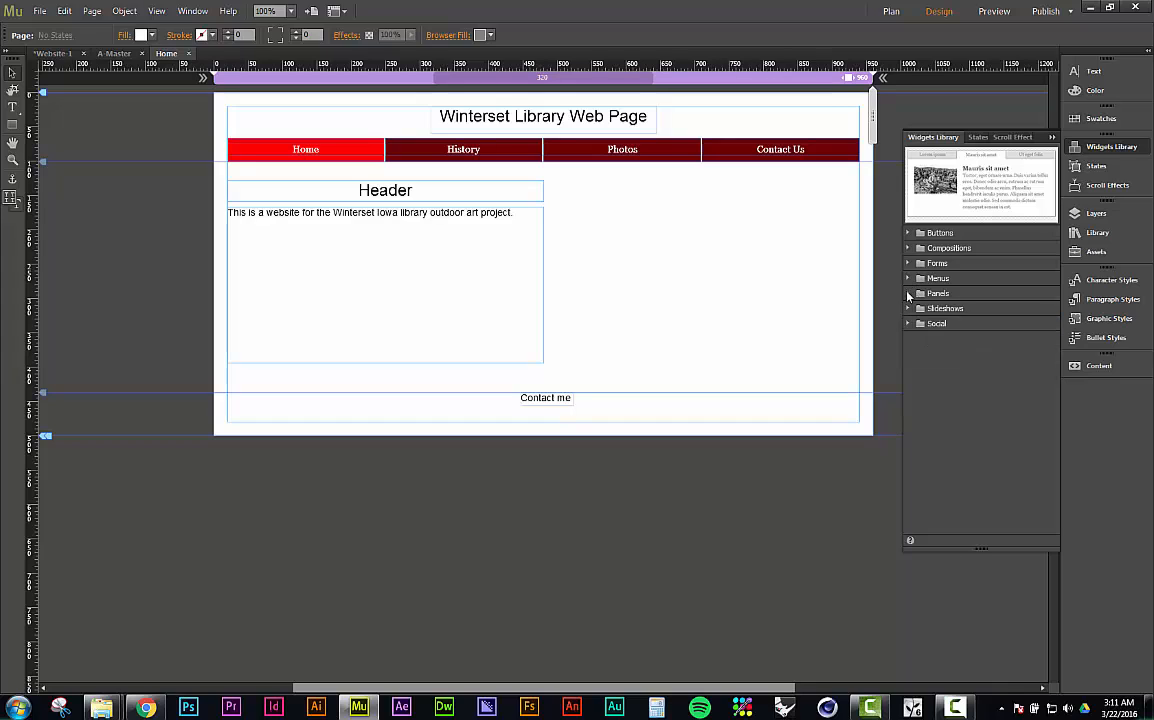
click(908, 293)
click(976, 311)
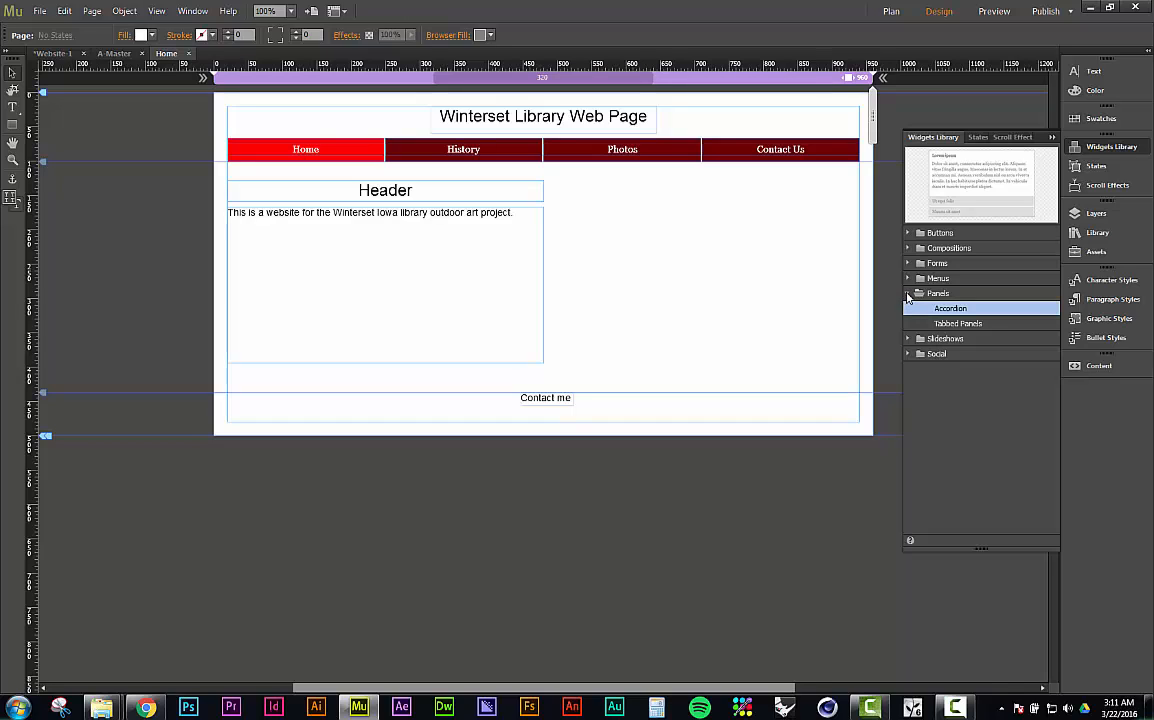
click(907, 294)
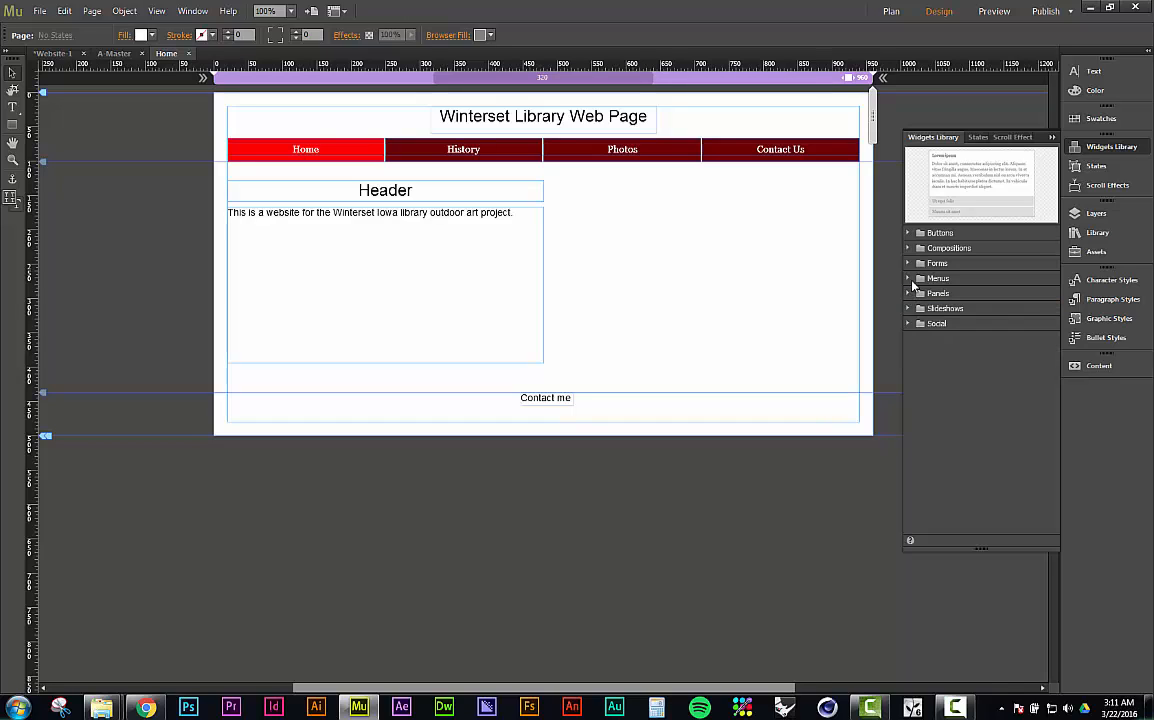
Review the Menus widgets and preview the Detailed Contact and Simple Contact forms
click(909, 279)
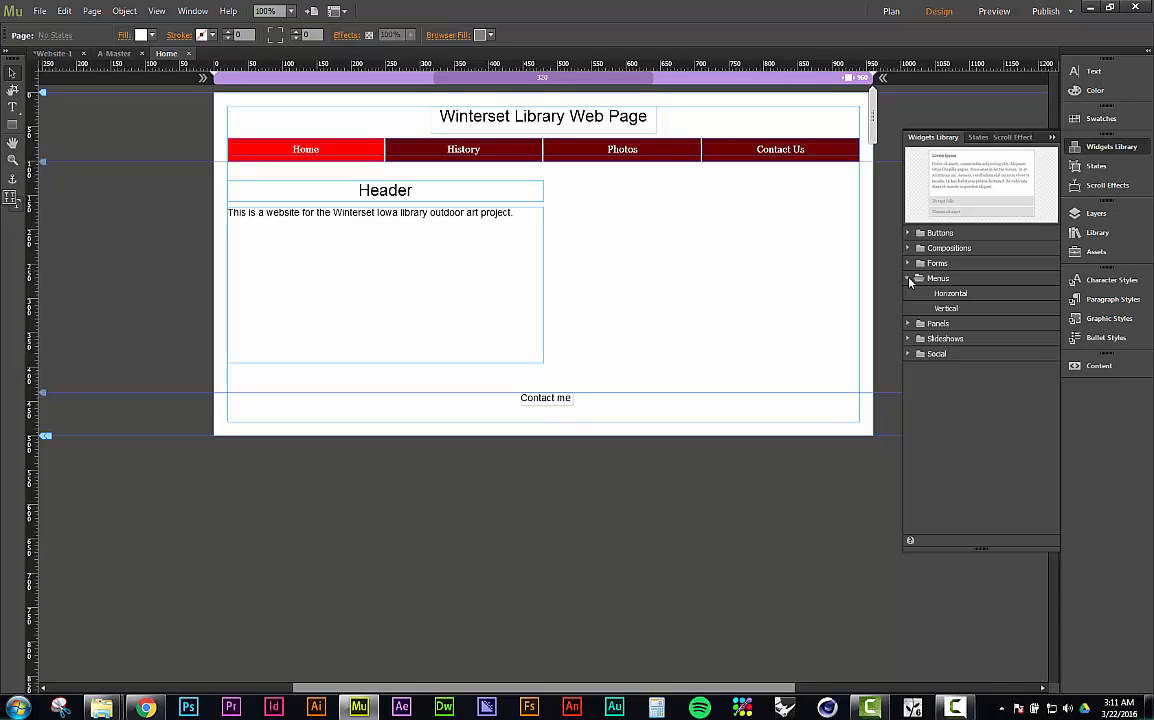
click(909, 279)
click(909, 264)
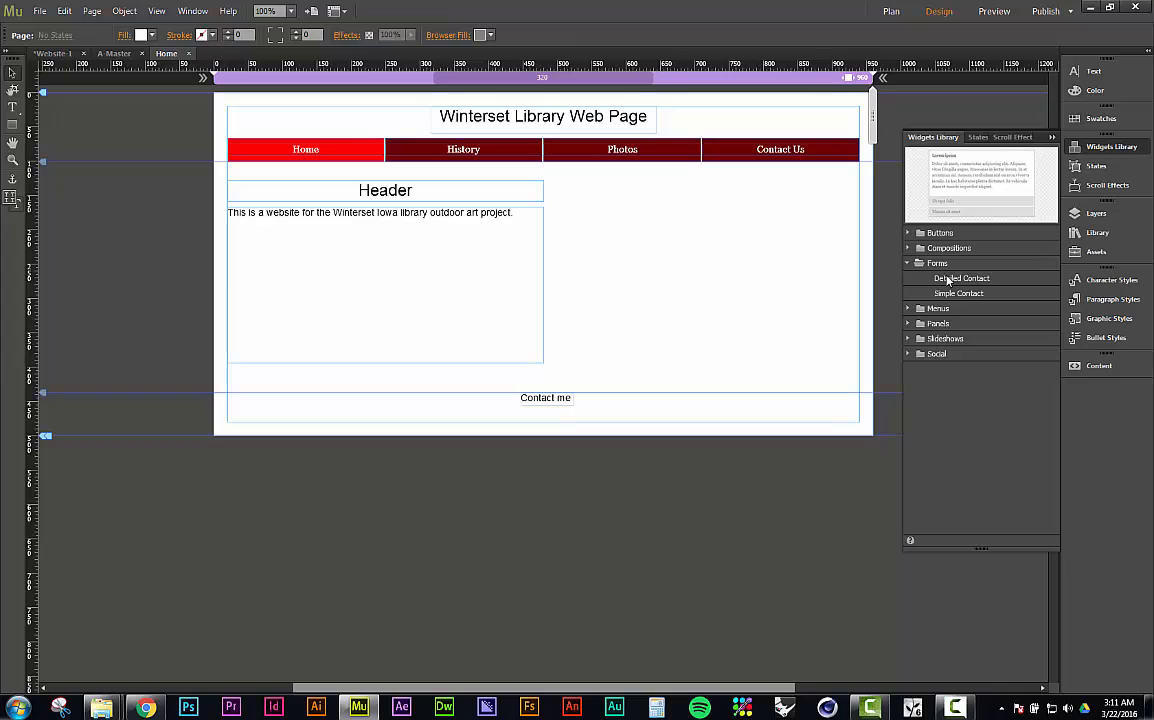
click(945, 278)
click(958, 293)
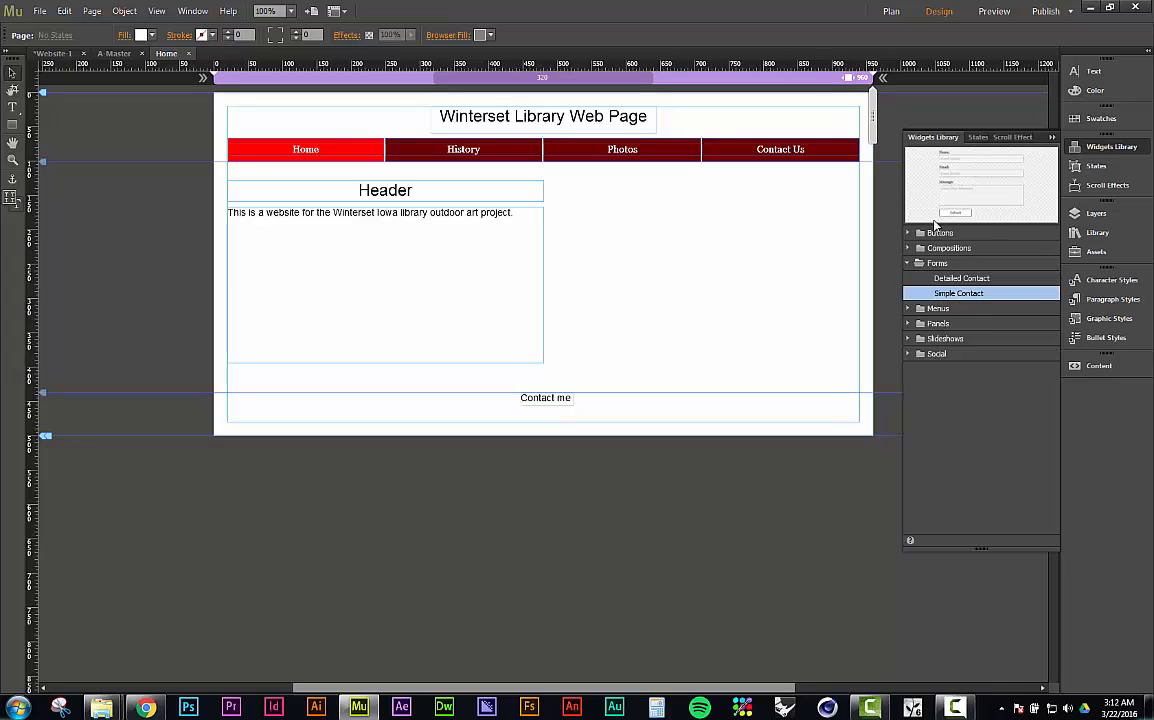
click(909, 264)
Preview the Blank, Featured News, Lightbox Display, Presentation and Tooltip widgets in the Compositions category
click(909, 248)
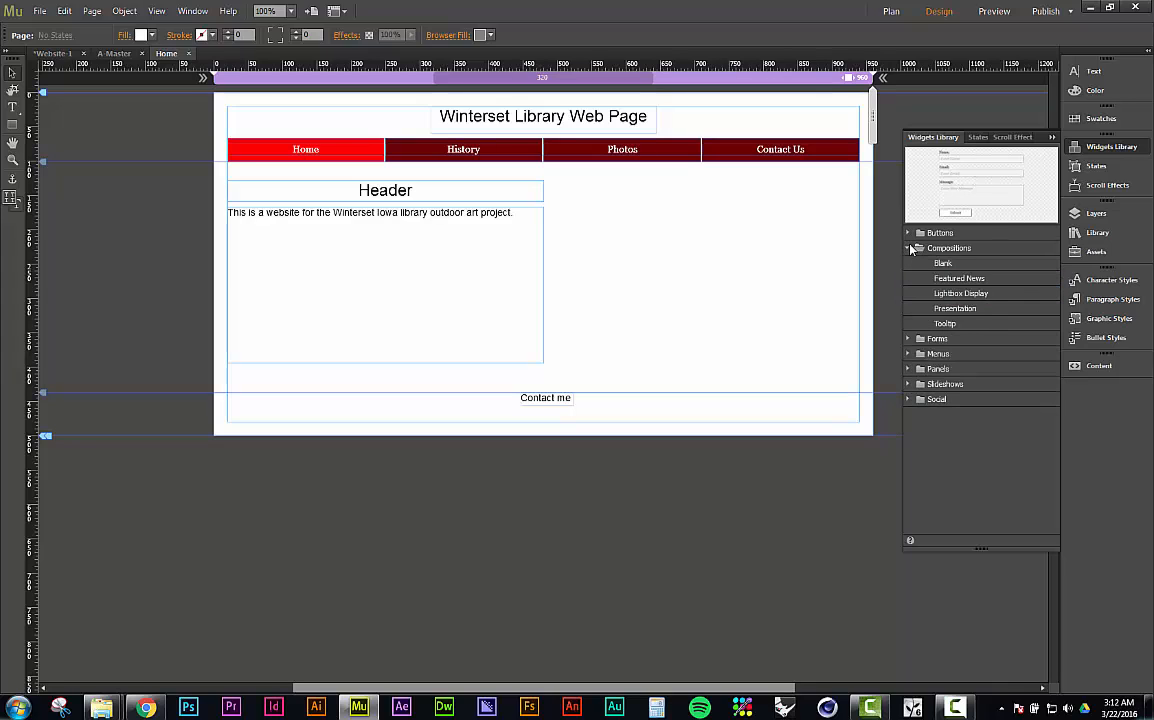
click(943, 262)
click(954, 280)
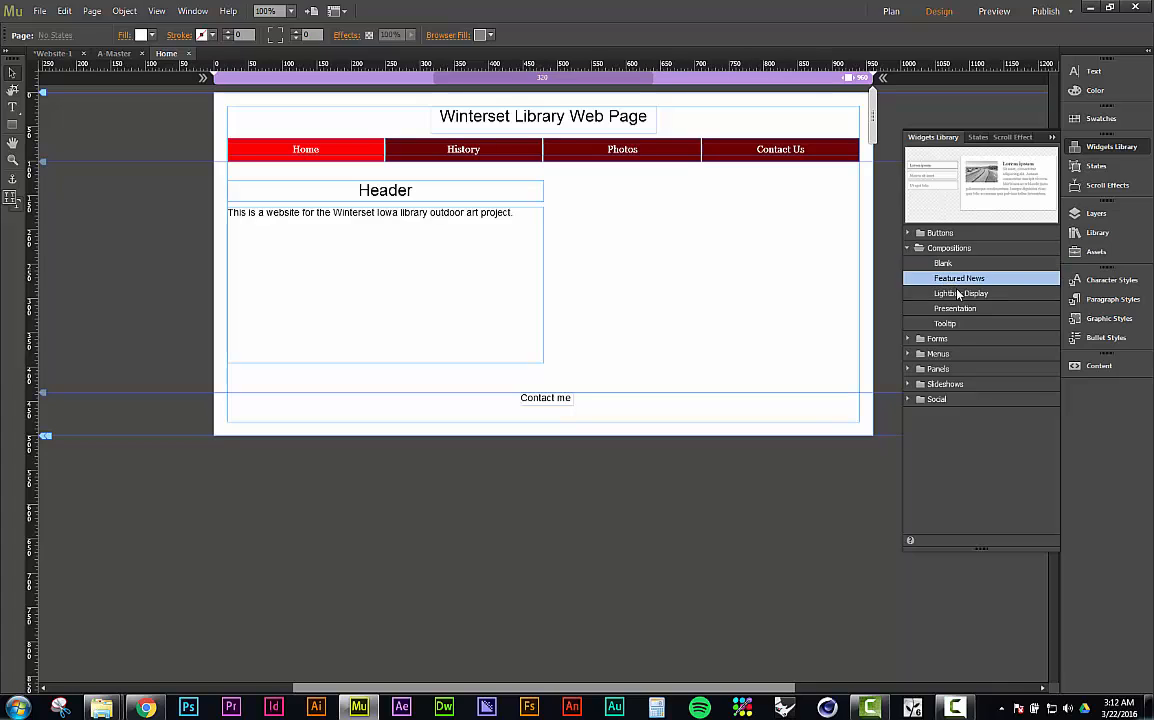
click(958, 293)
click(962, 308)
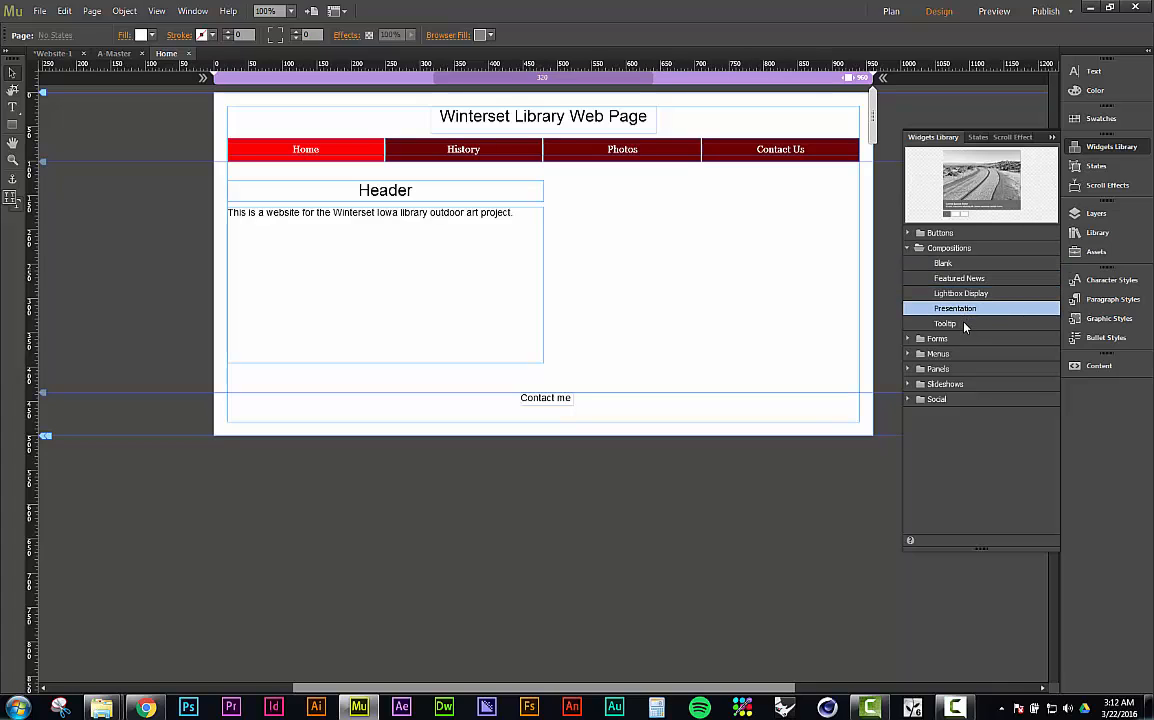
click(964, 325)
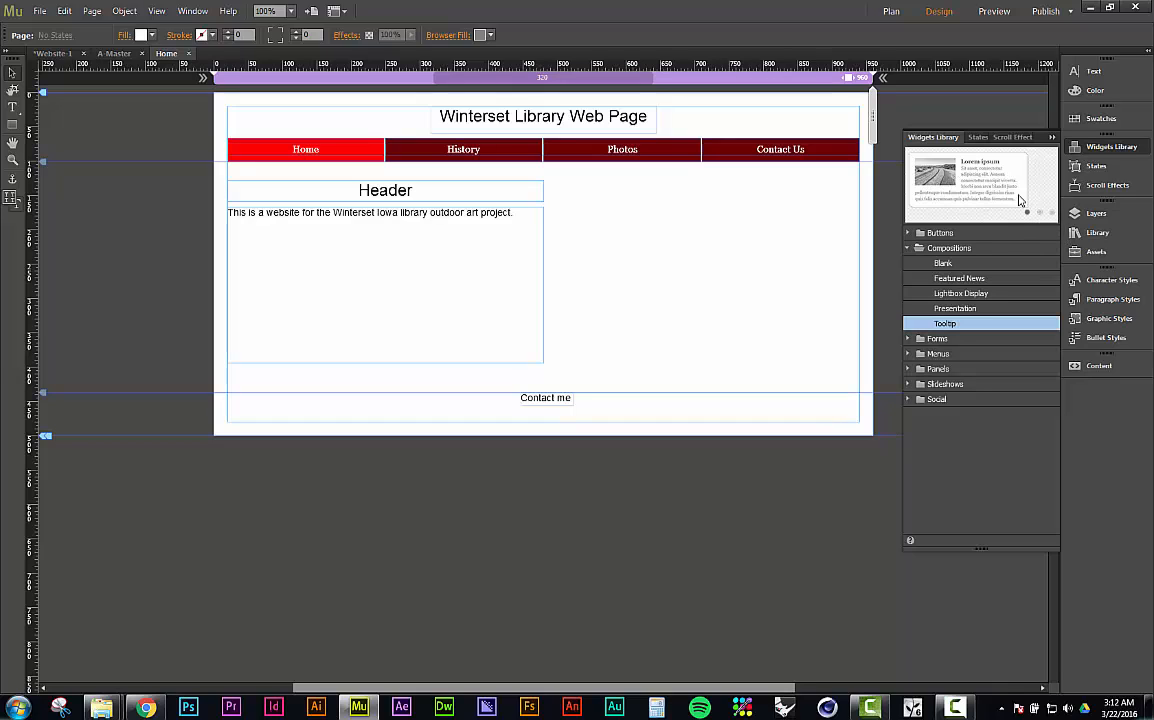
click(908, 249)
Preview the HiDPI (on/off) and State Button widgets in the Buttons category
click(908, 233)
click(955, 248)
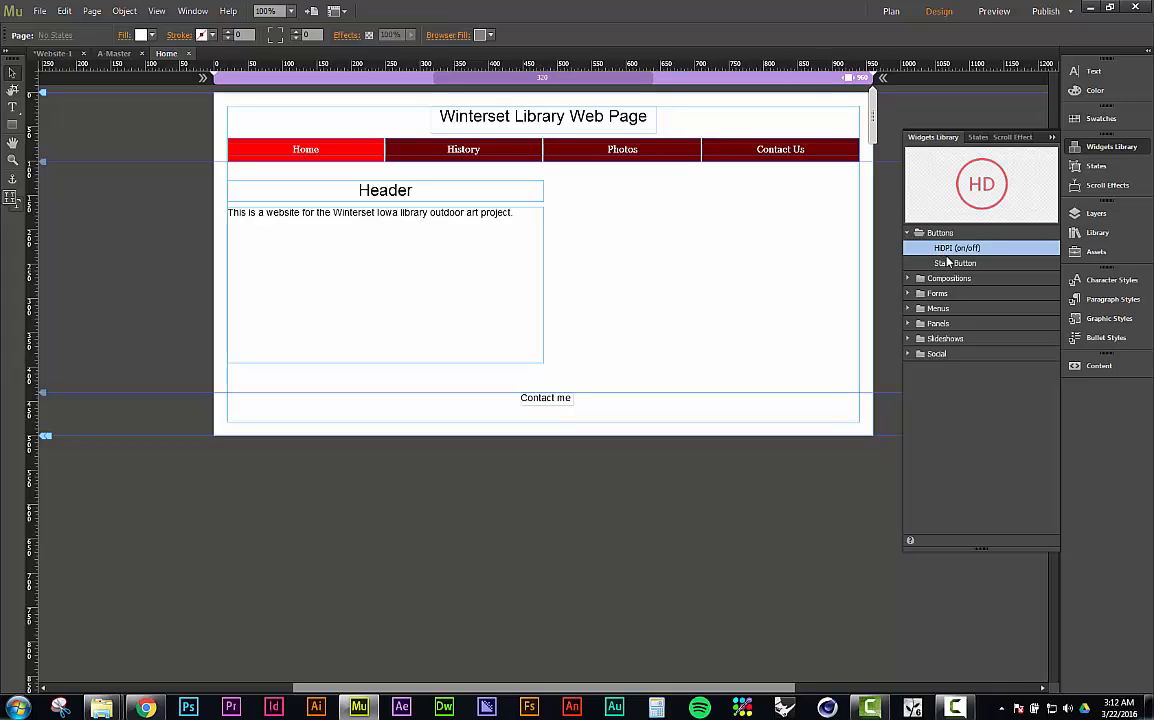
click(948, 262)
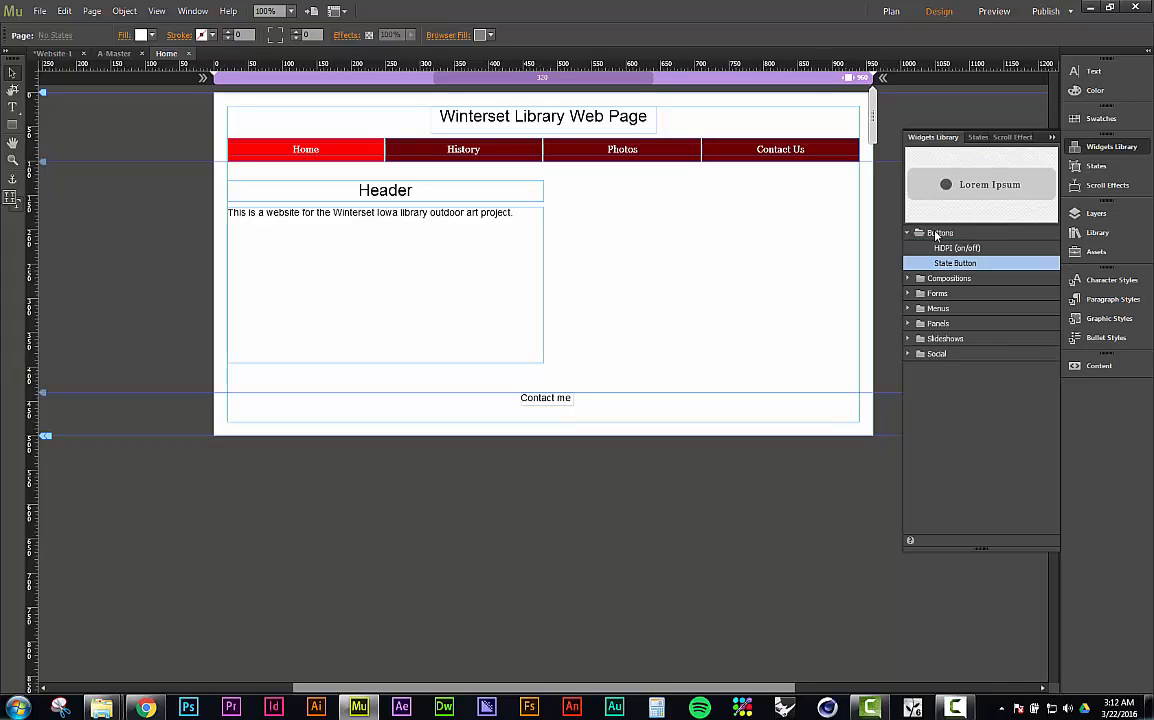
click(908, 233)
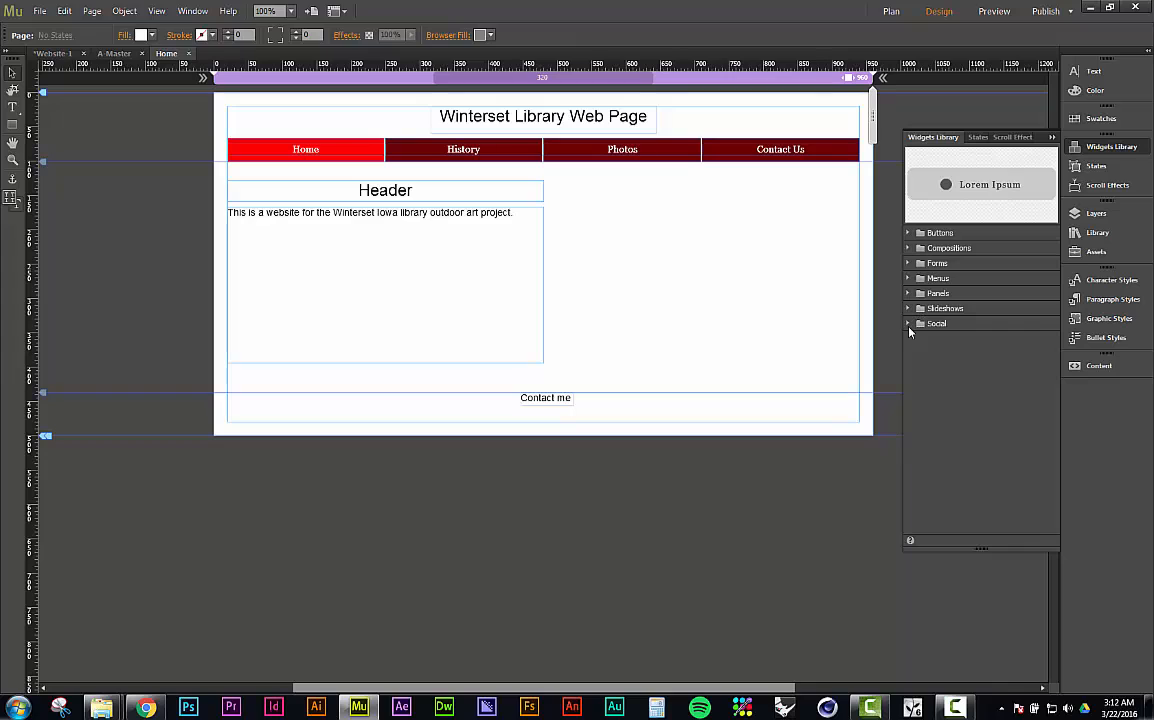
Place the YouTube social widget beside the Header text on the Home page and resize it to about 429 by 266 pixels
click(908, 324)
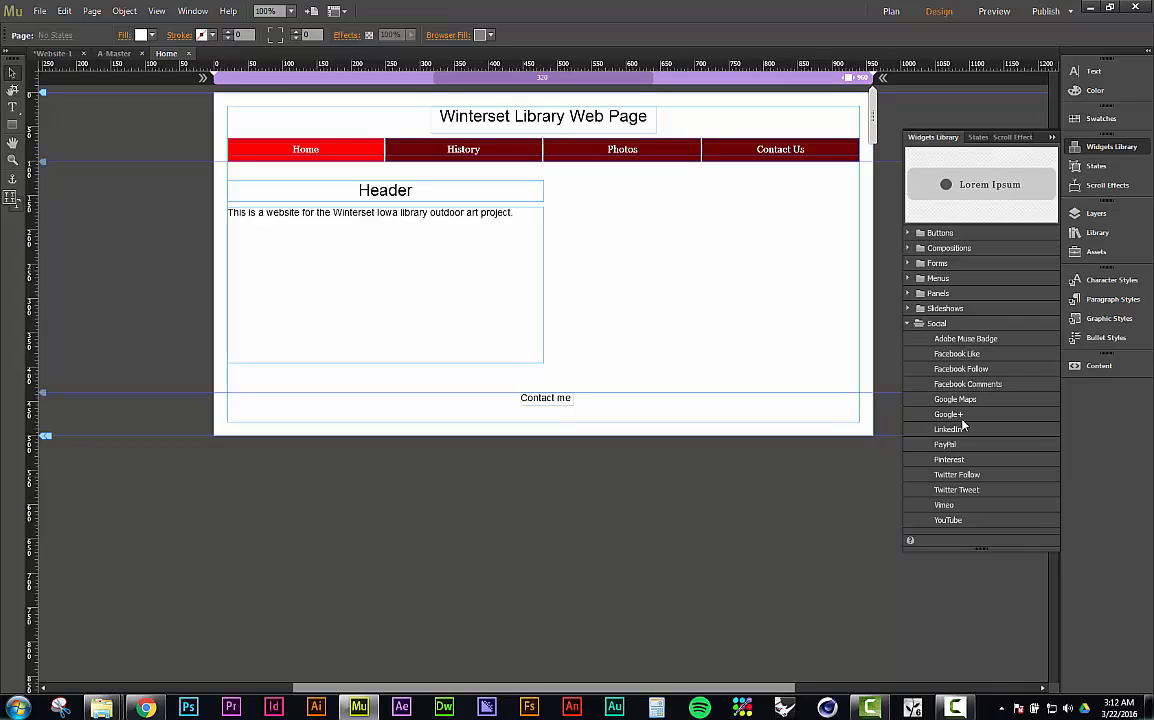
click(956, 521)
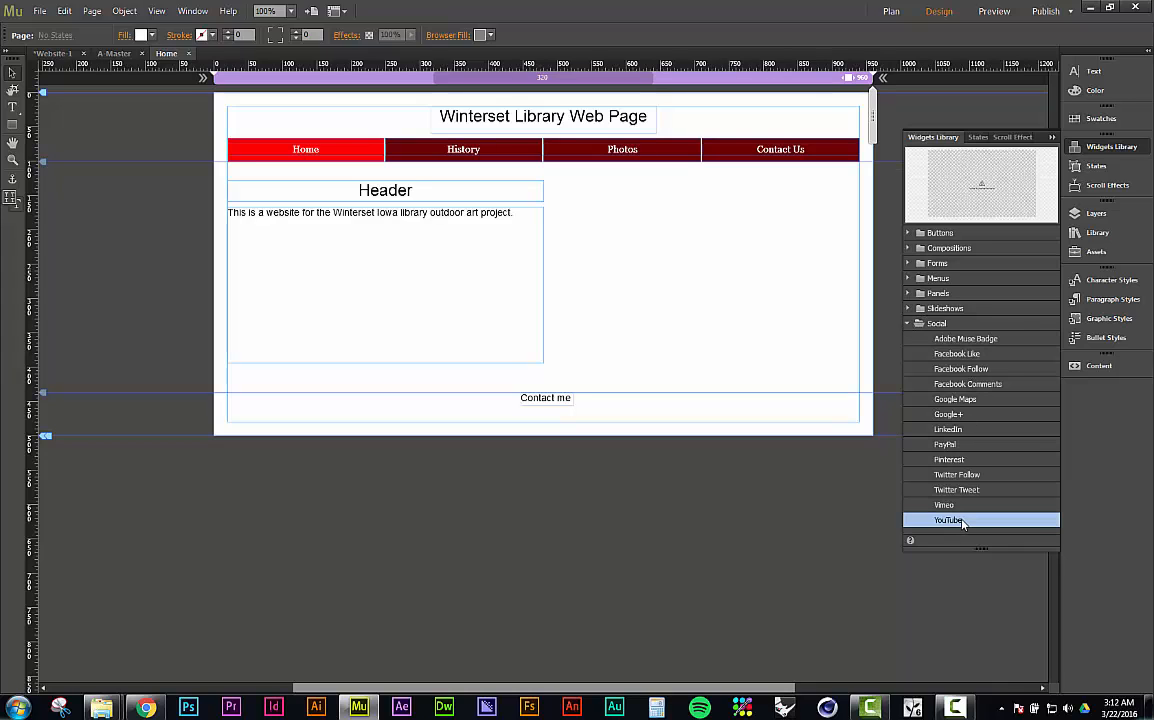
drag(956, 521, 570, 205)
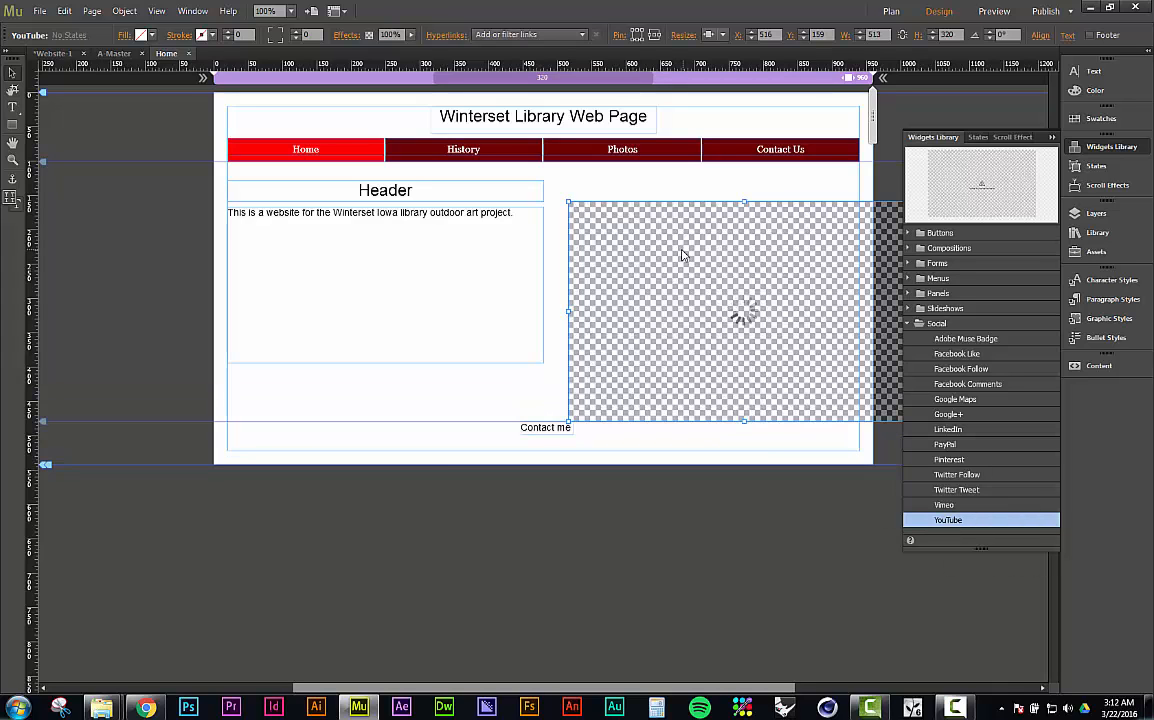
drag(612, 230, 622, 237)
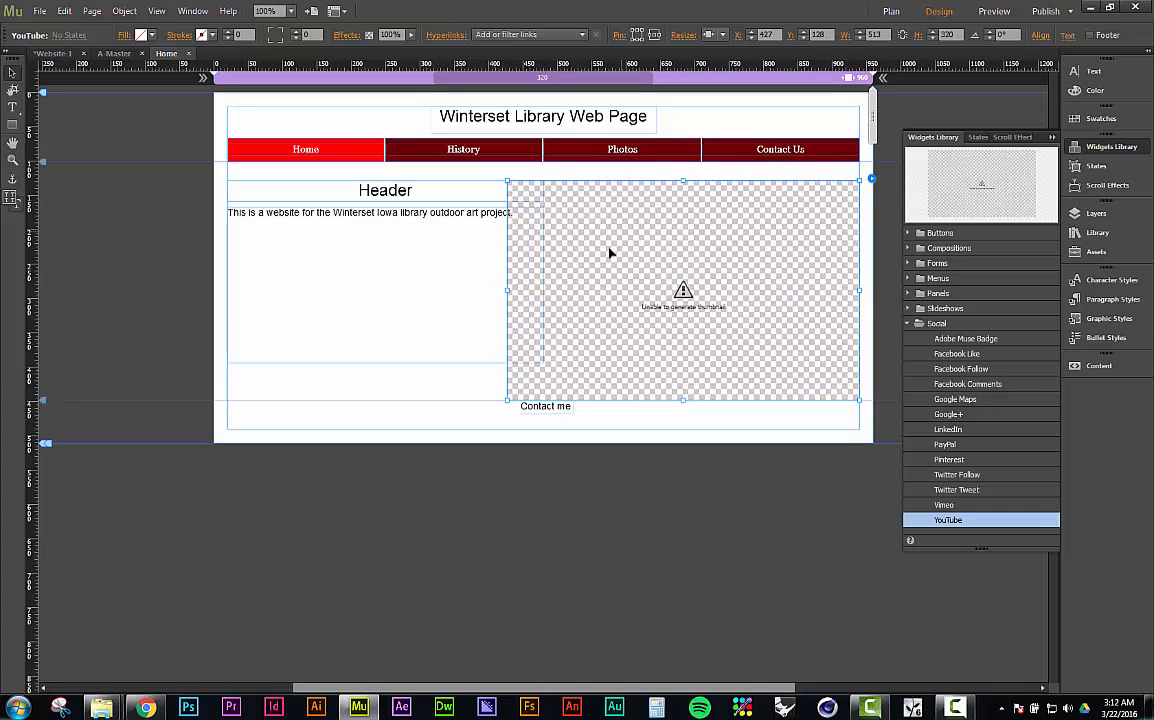
drag(505, 400, 565, 346)
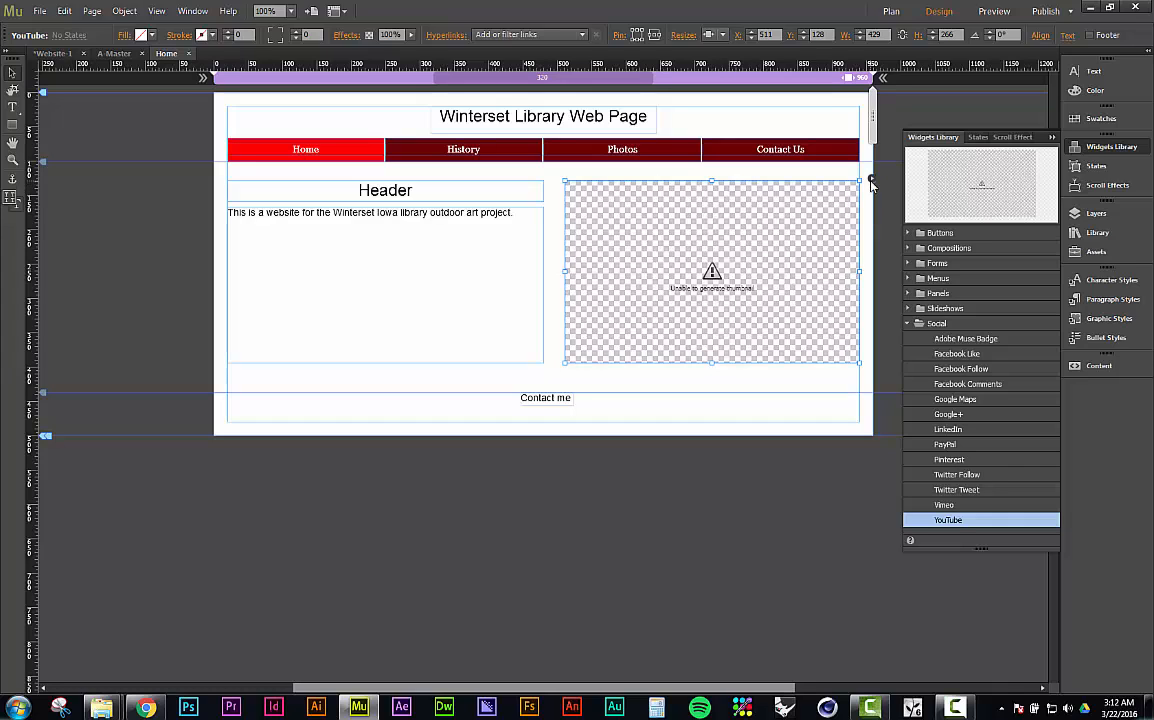
Examine the YouTube widget's options, including the Video ID setting and its guidance
click(871, 180)
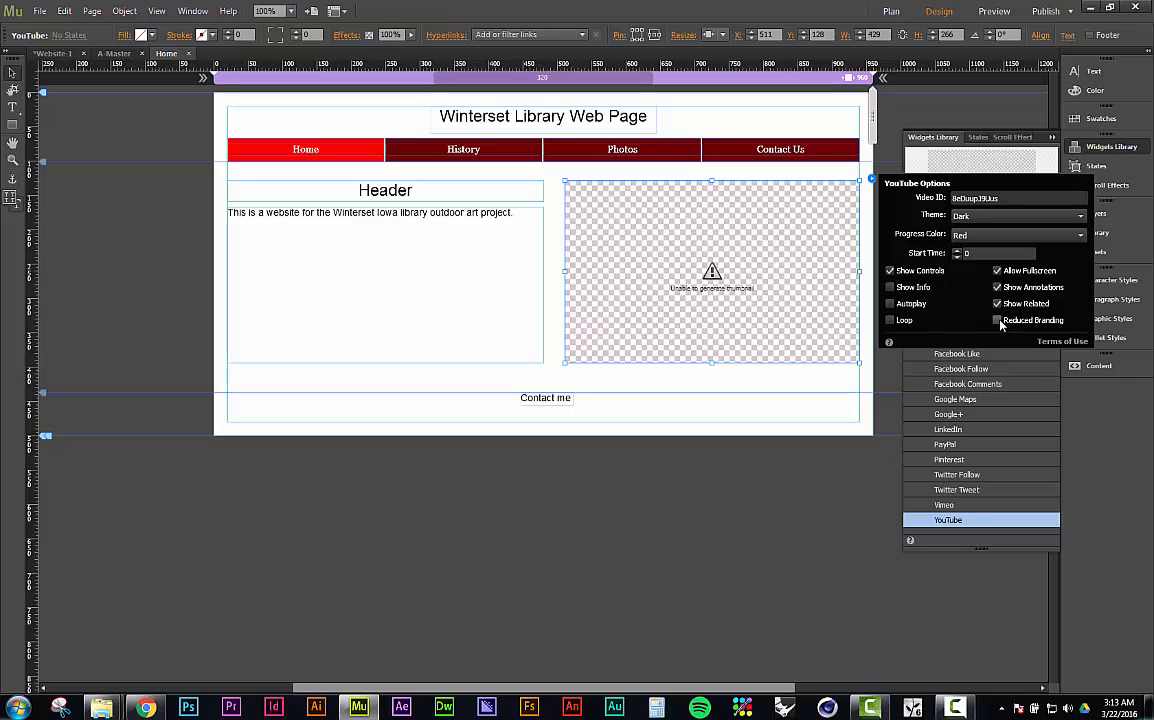
click(1017, 199)
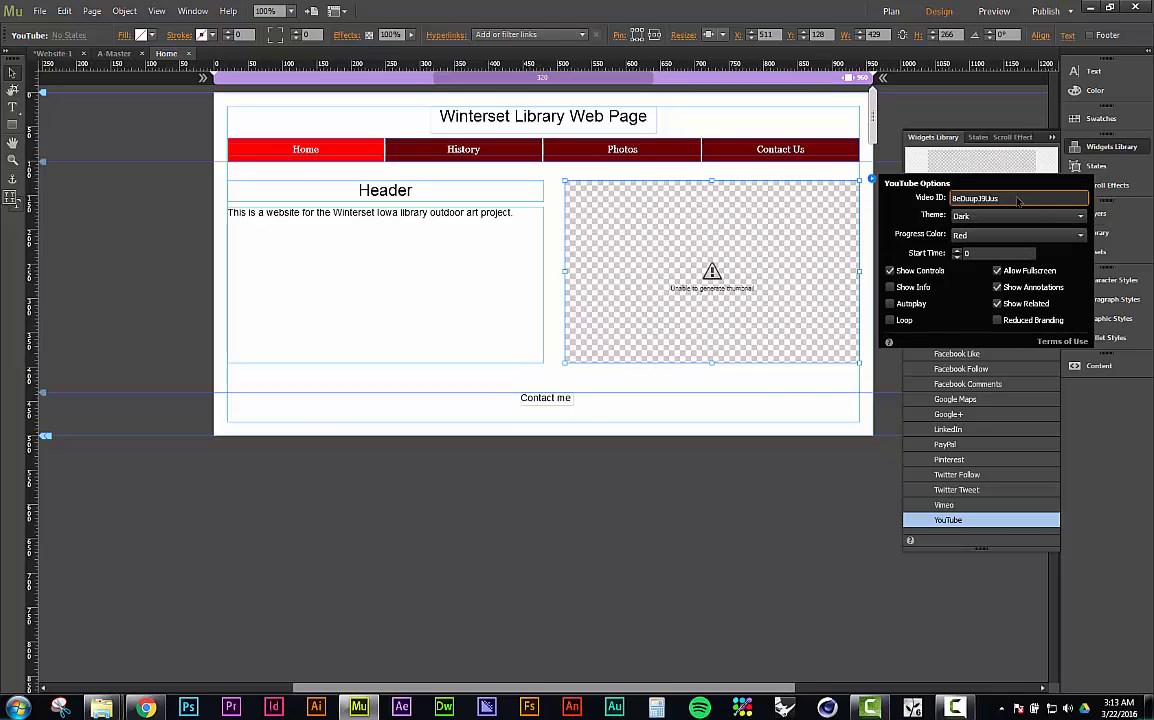
key(alt+Tab)
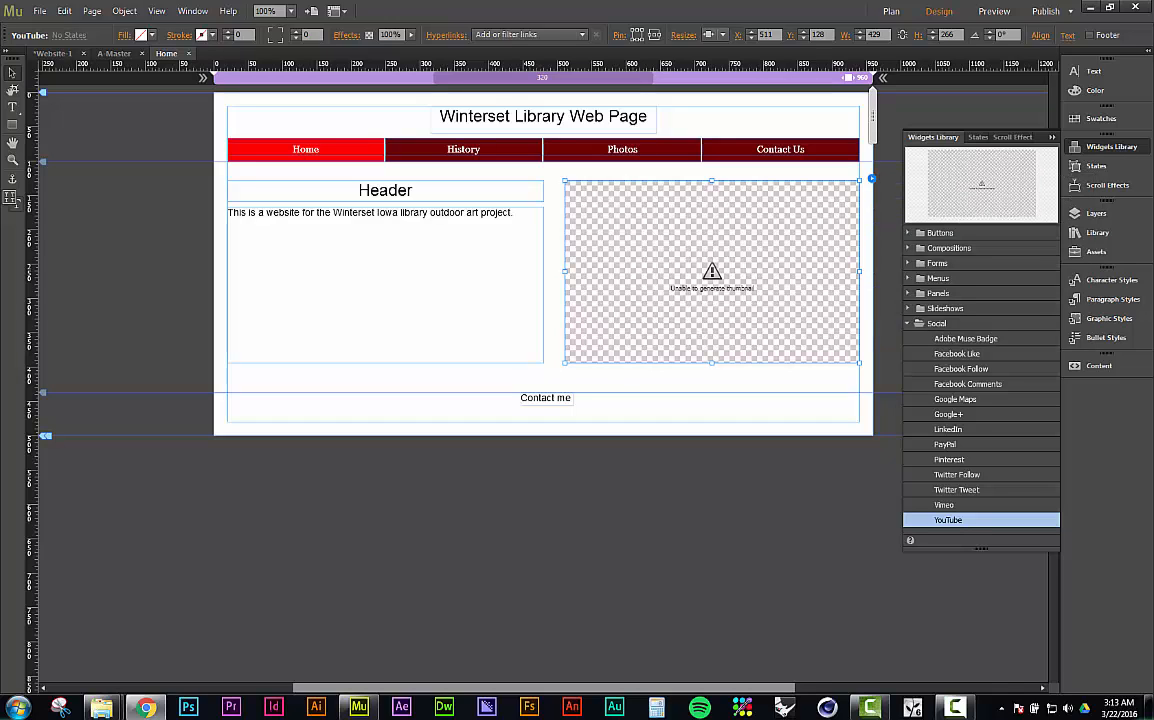
click(871, 178)
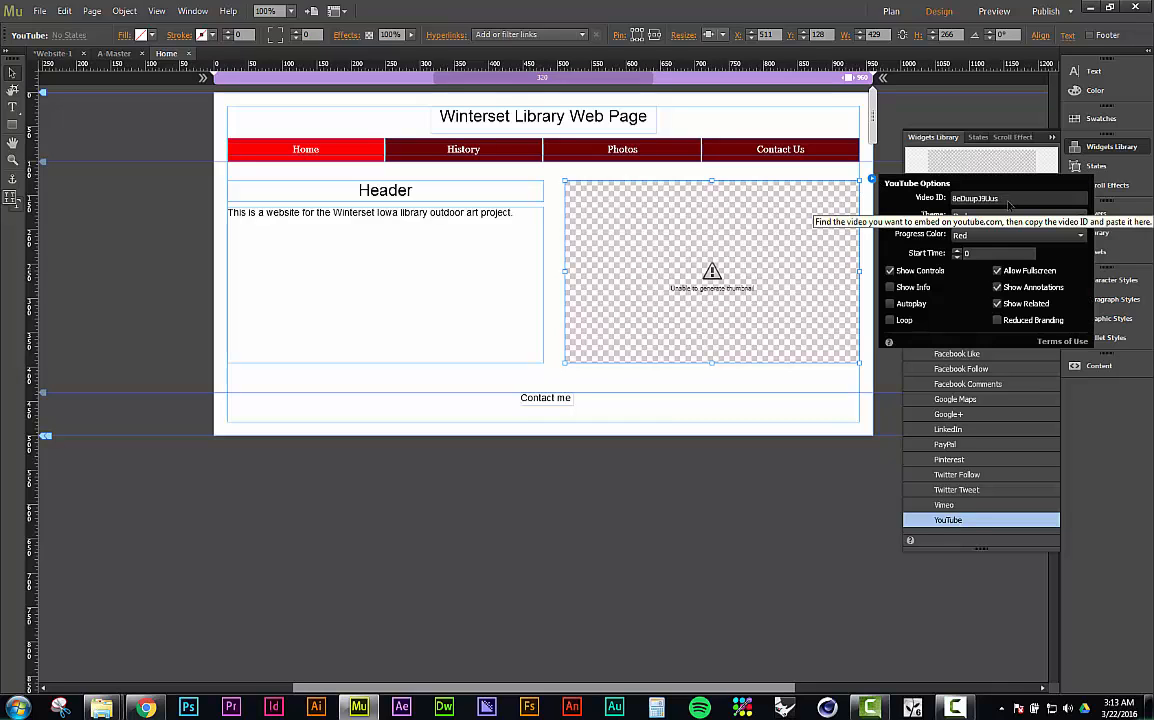
click(702, 412)
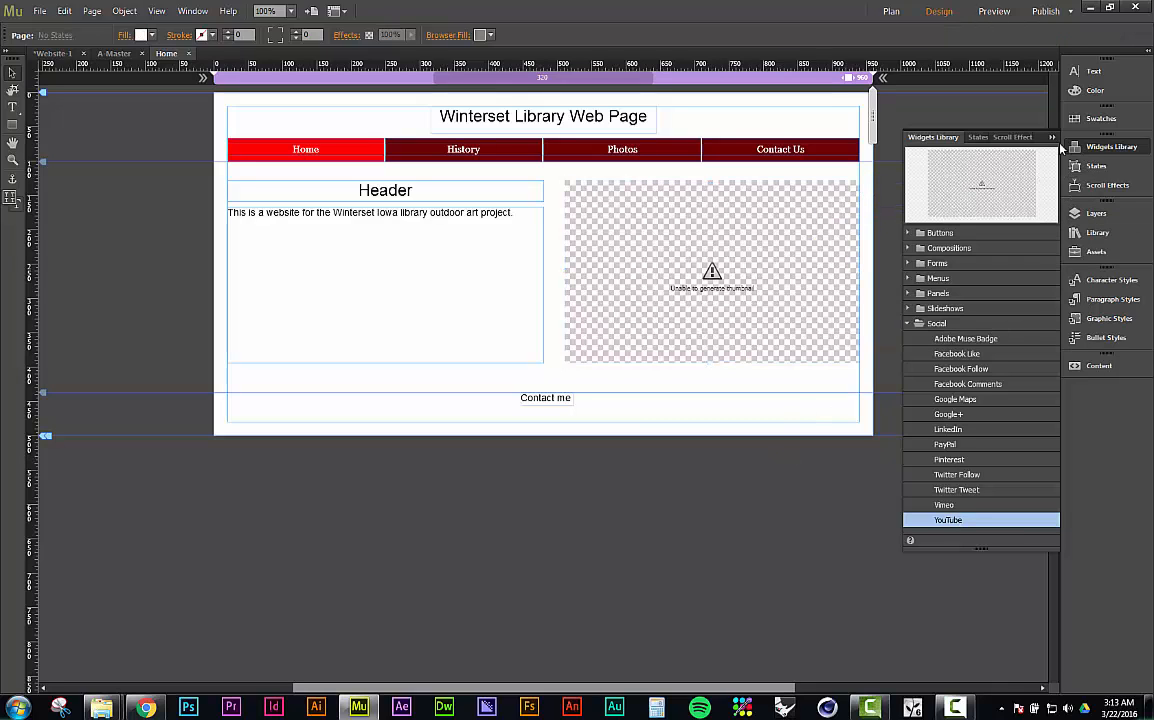
Collapse the Widgets Library and delete the YouTube widget from the Home page
click(1052, 139)
click(811, 289)
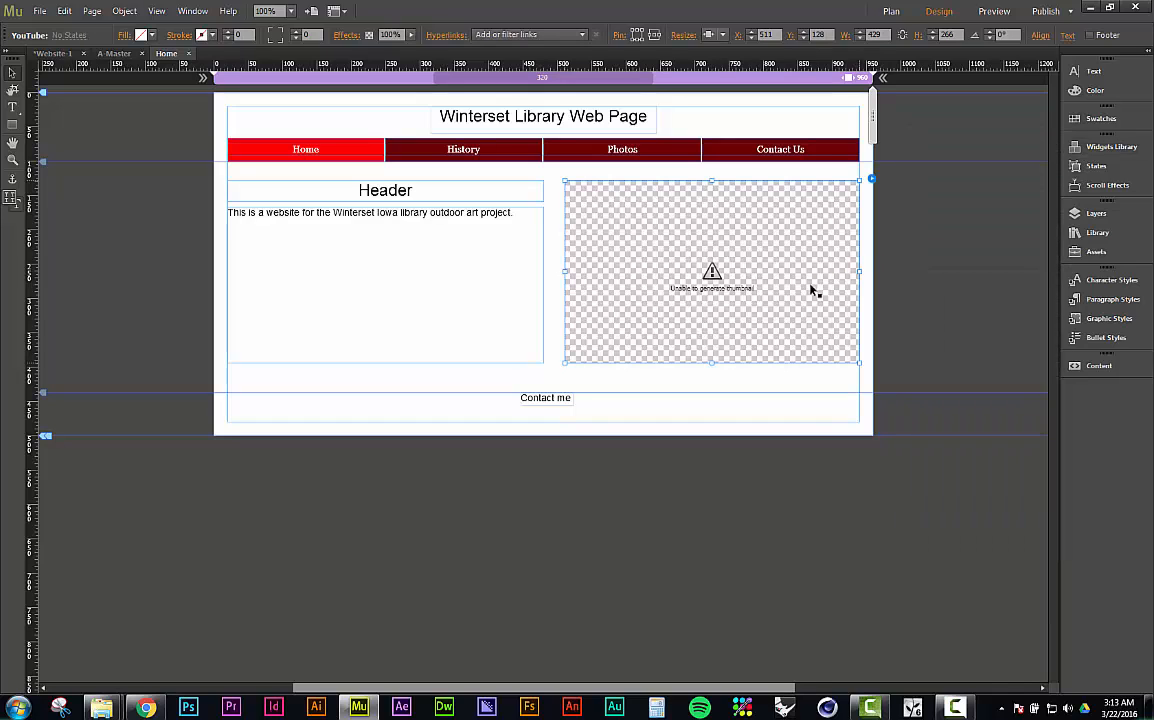
key(Delete)
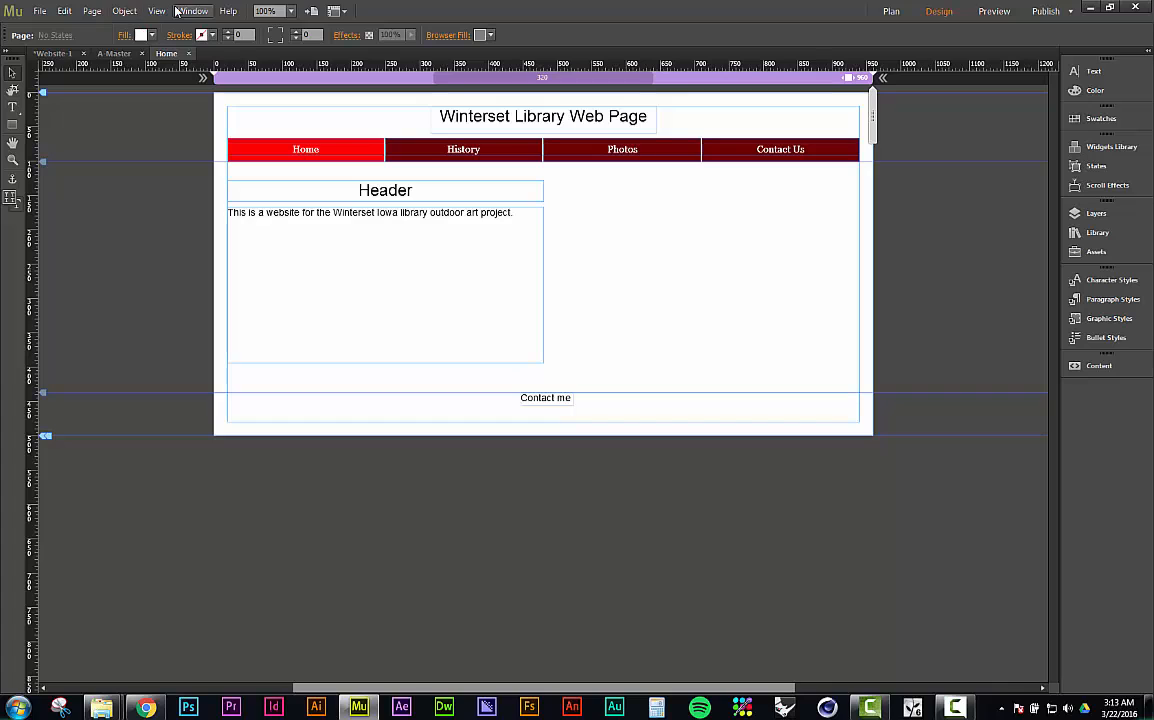
Try out a placeholder embedded HTML box beside the Header text and delete it
click(125, 11)
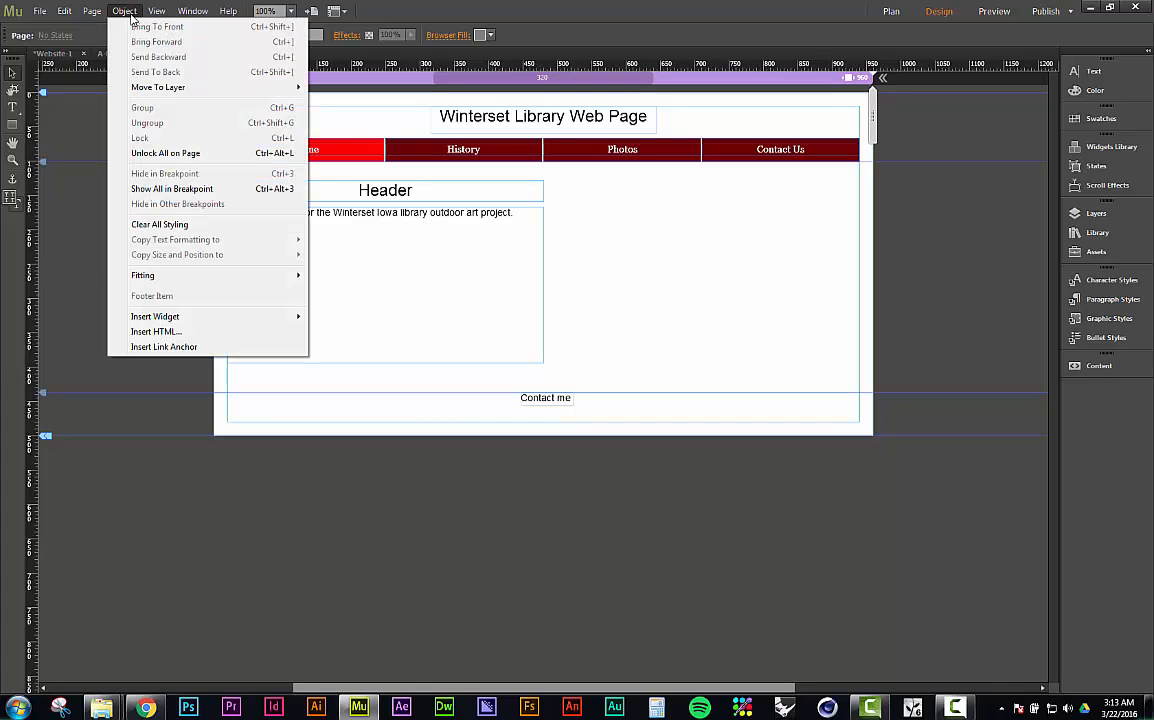
click(155, 331)
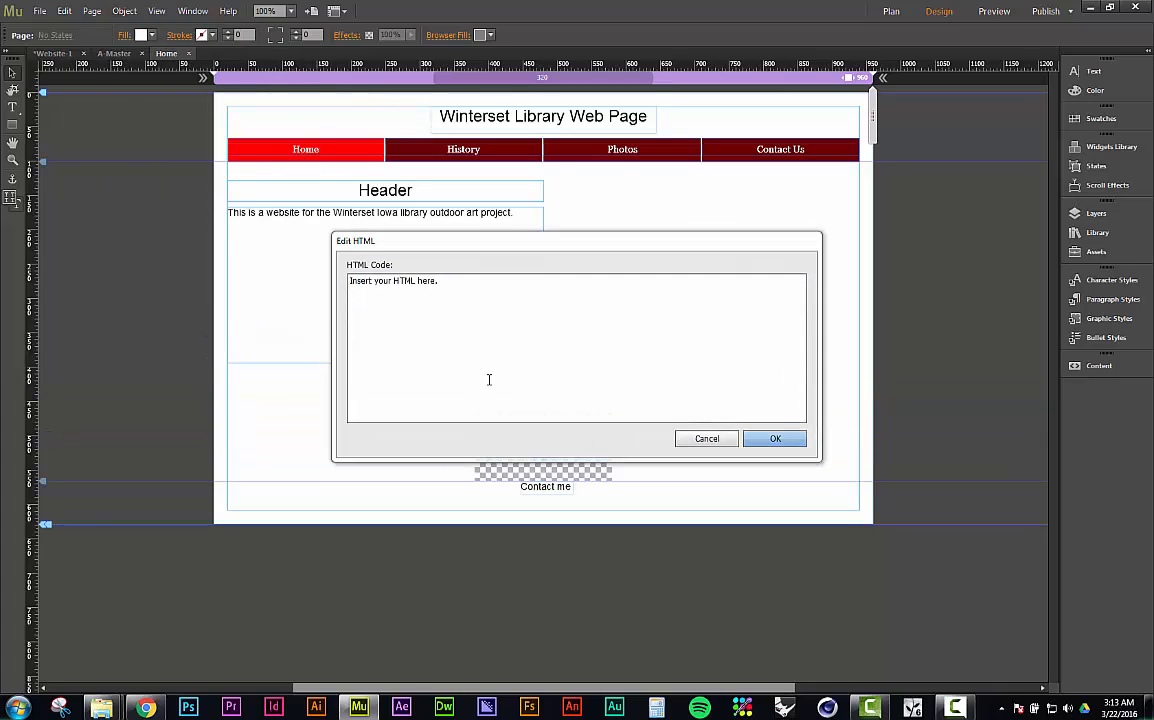
click(391, 377)
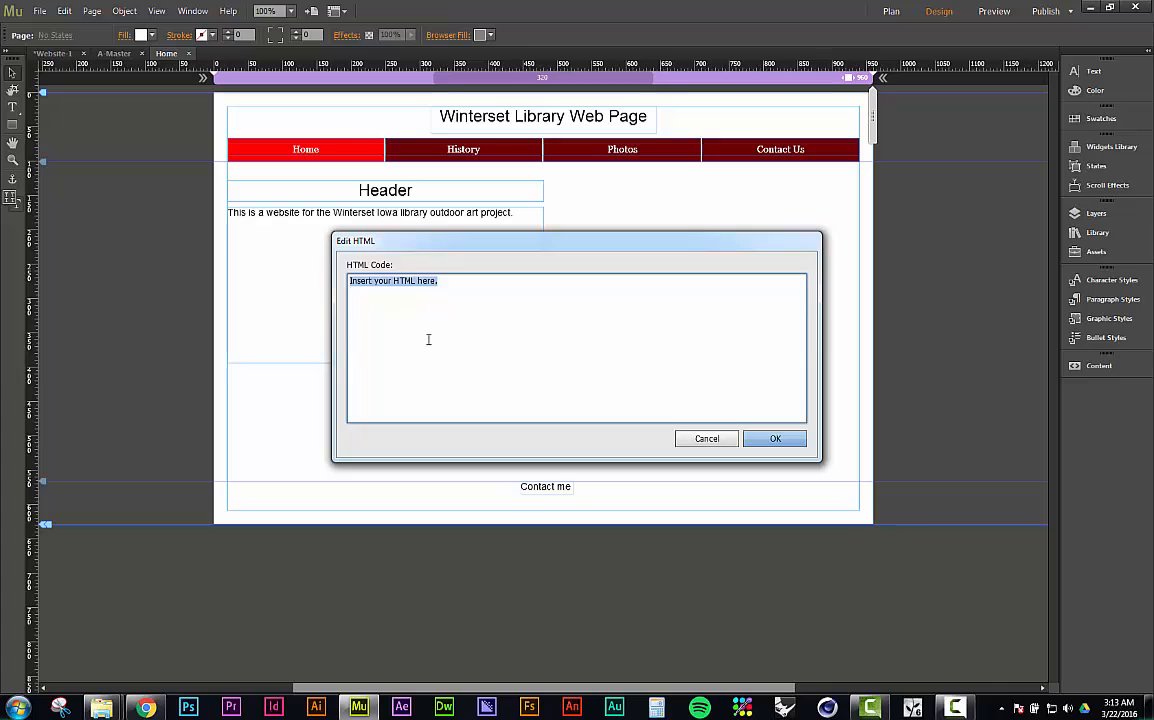
click(755, 438)
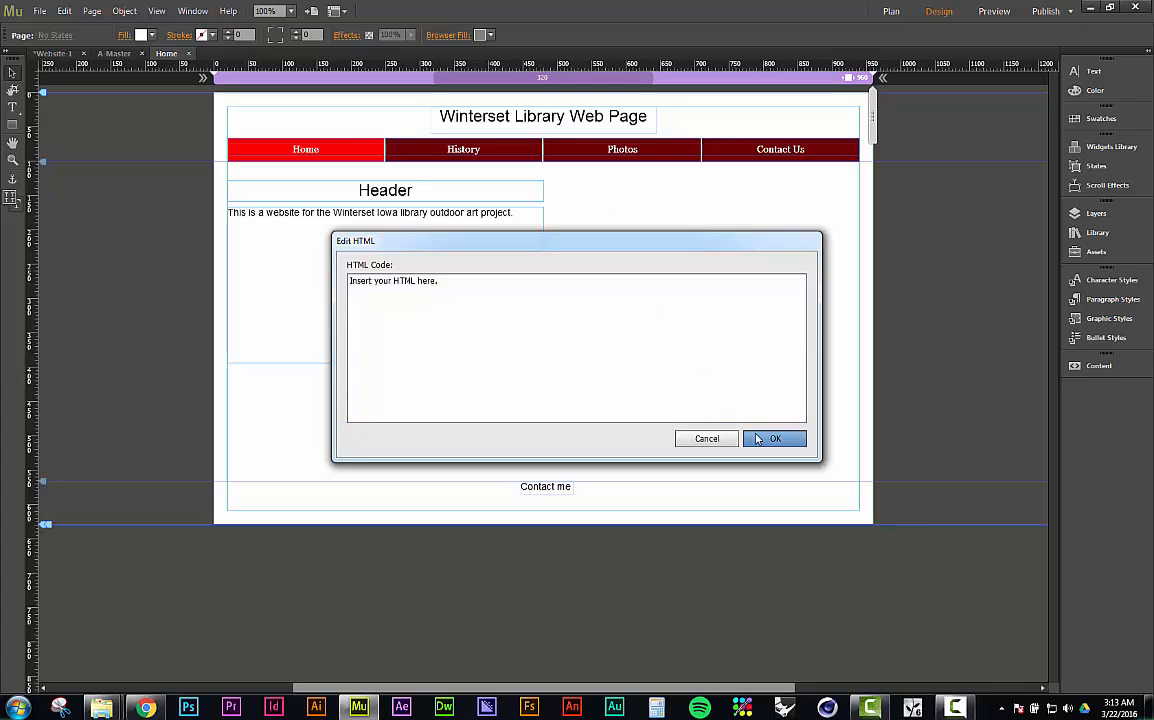
click(510, 433)
drag(510, 433, 611, 204)
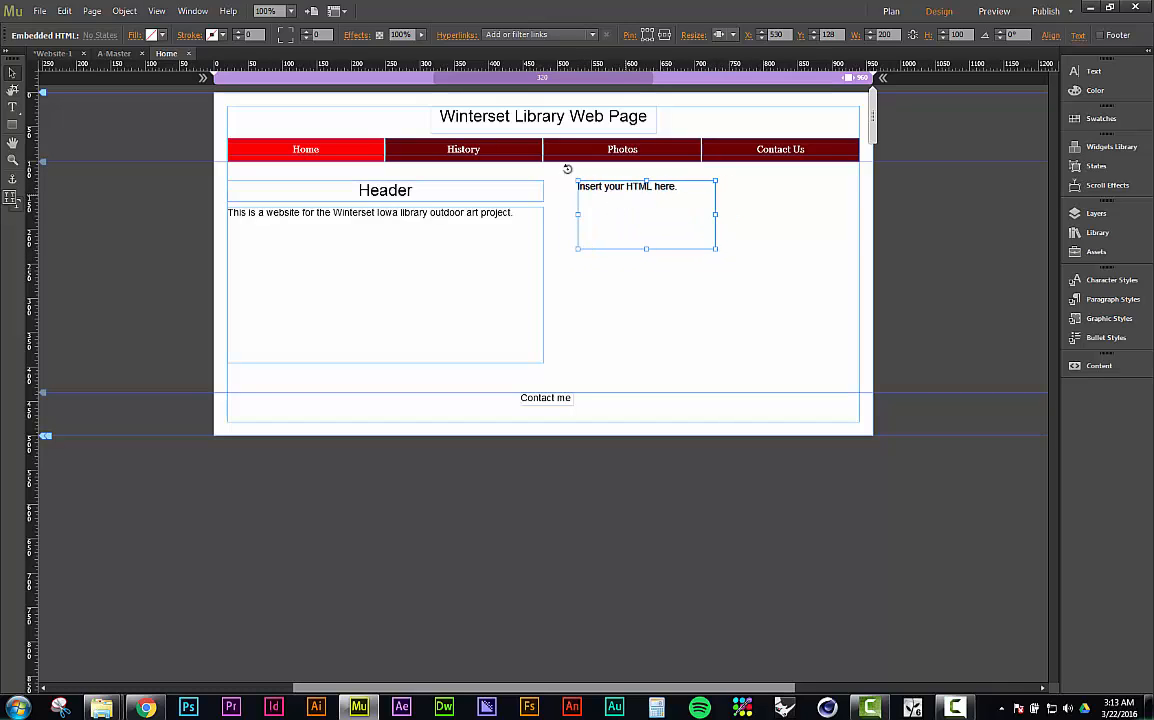
key(Delete)
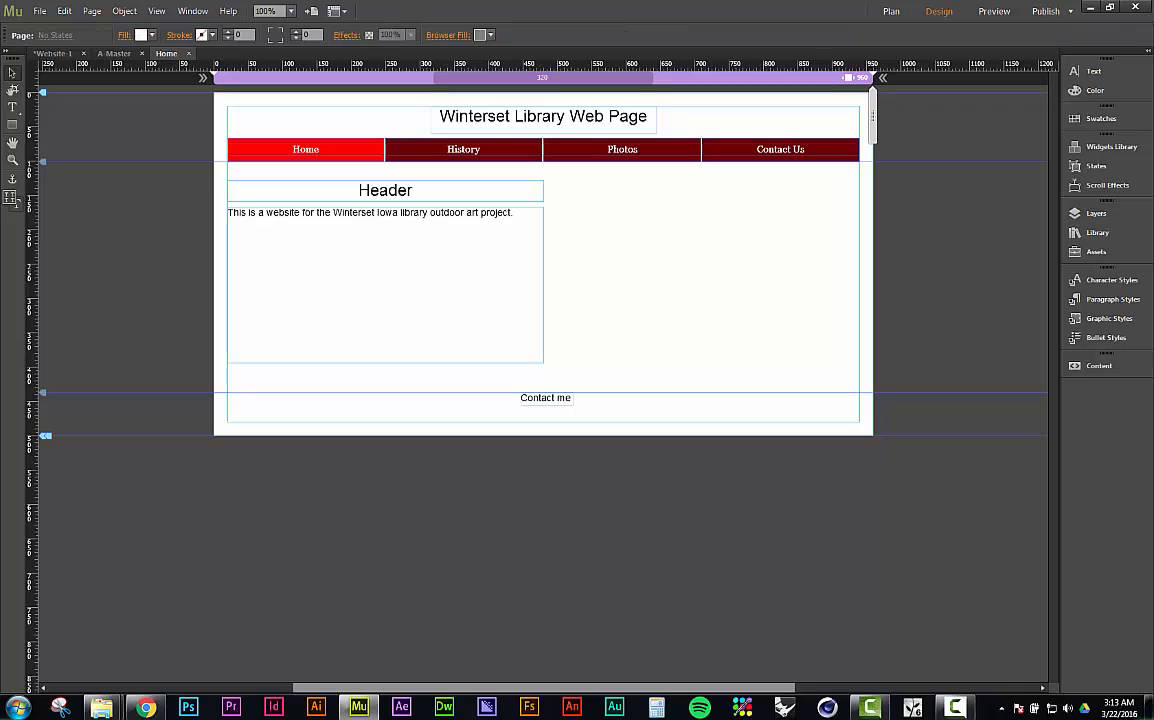
Switch to Chrome and copy the YouTube embed code of the DSN 232 - Lumion Intro video
drag(1153, 170, 640, 0)
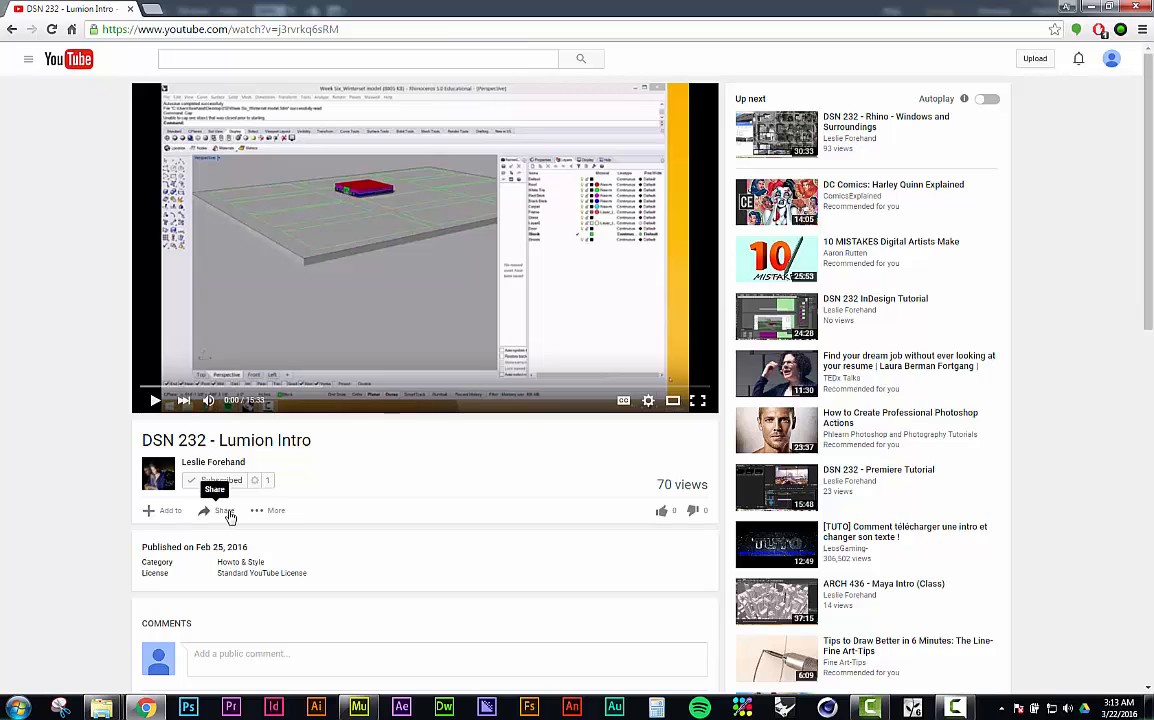
click(227, 513)
scroll(290, 490, down, 1)
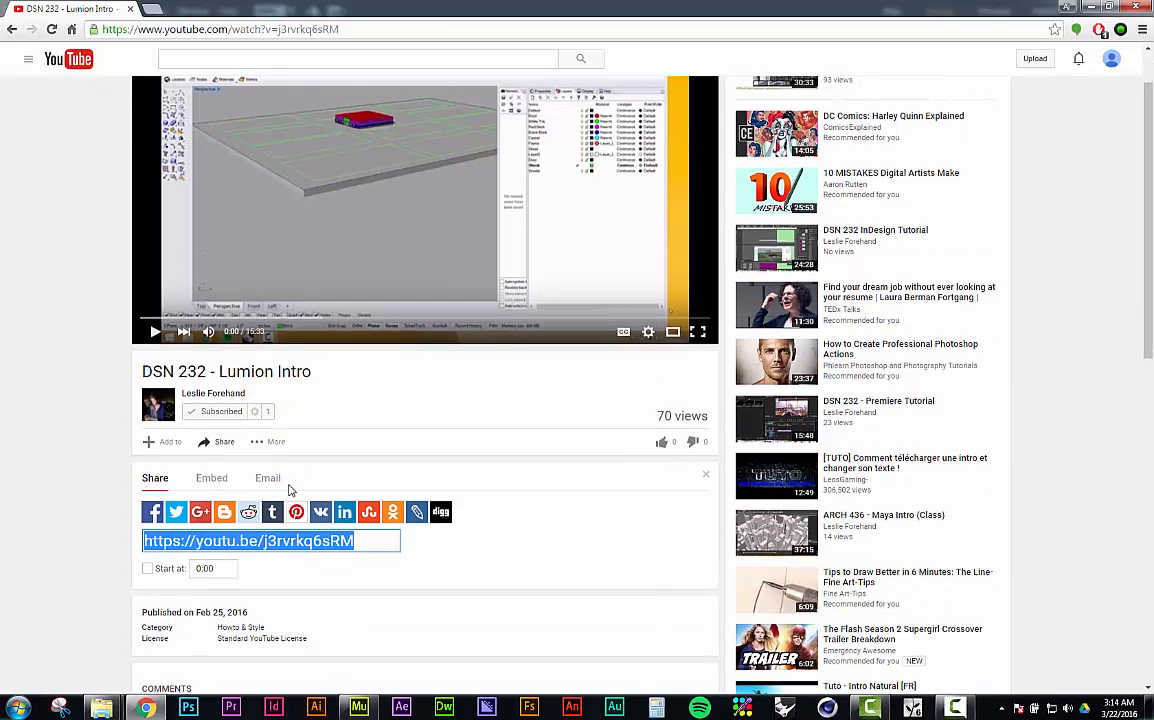
click(210, 479)
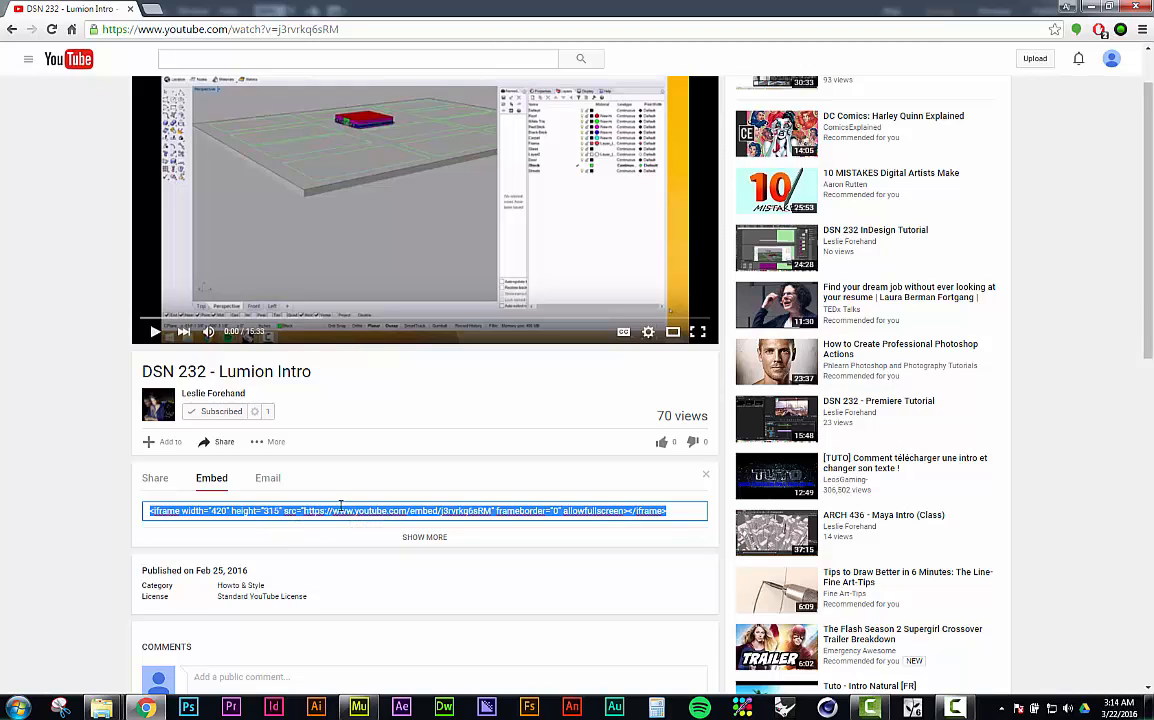
right_click(345, 515)
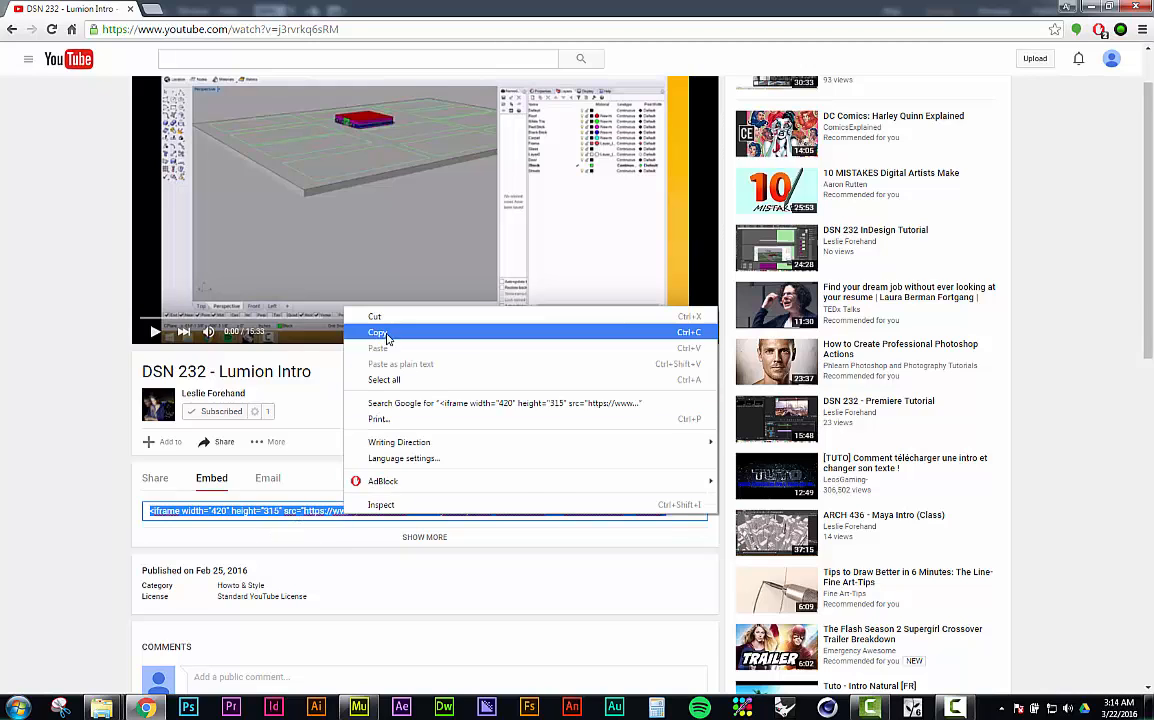
click(390, 330)
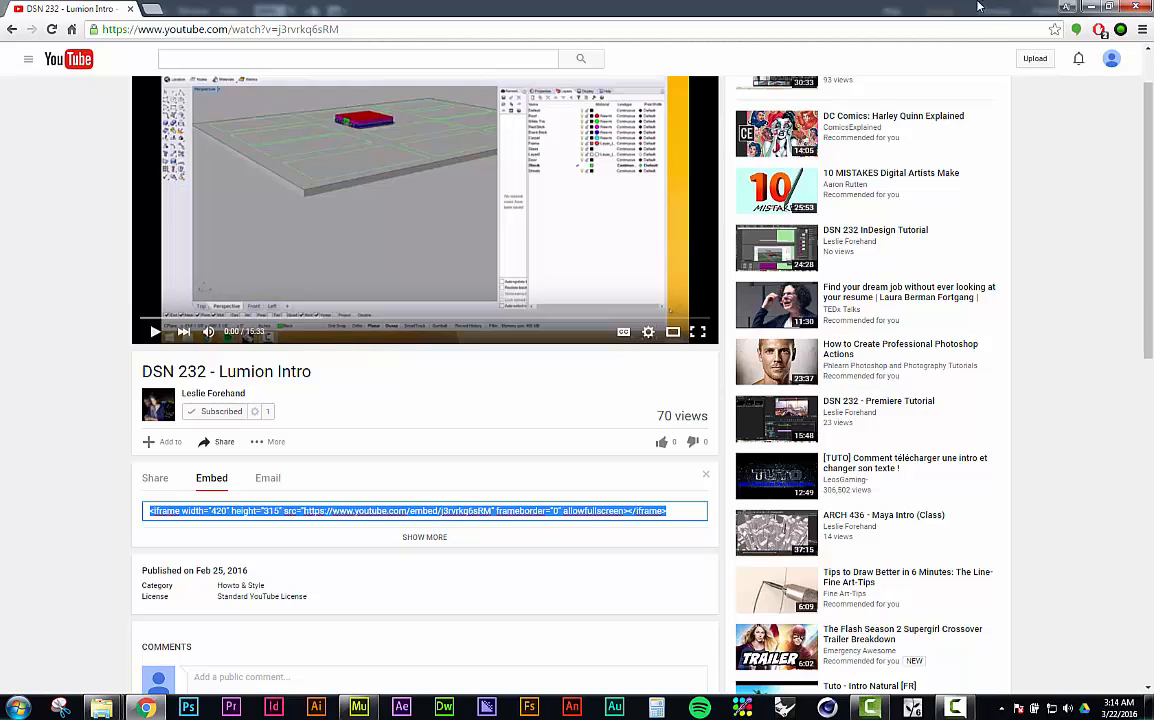
Return to Muse and insert an HTML object on the Home page containing the copied YouTube iframe embed code
click(1089, 7)
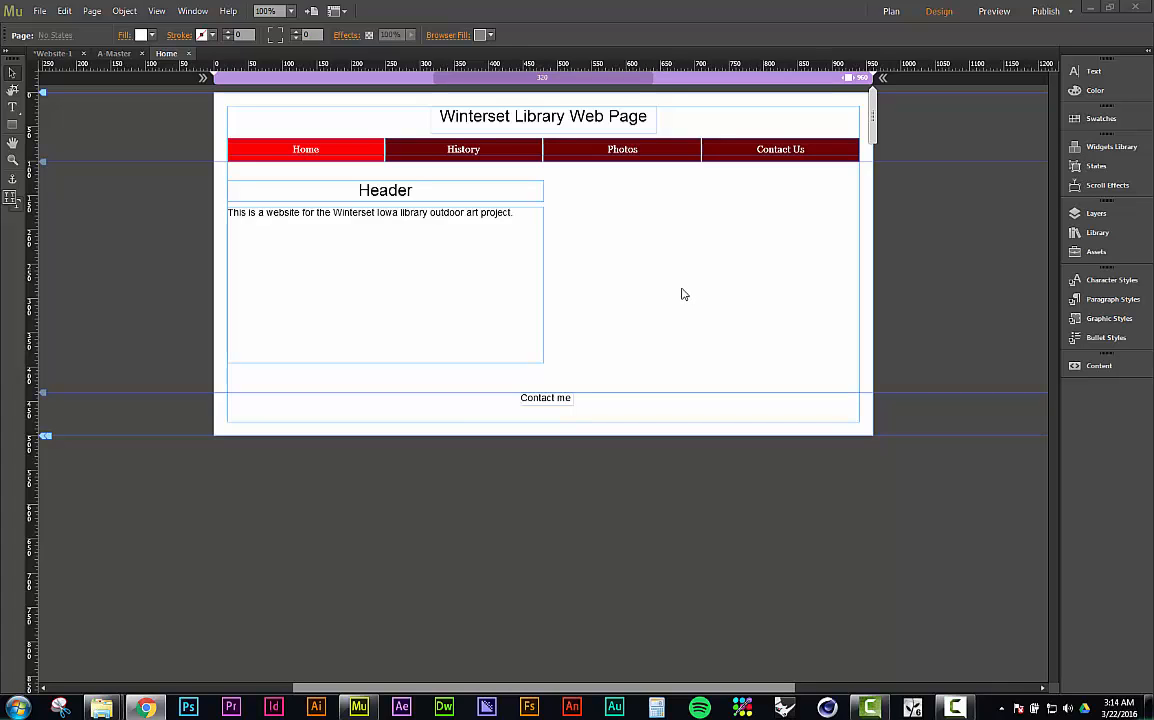
click(88, 17)
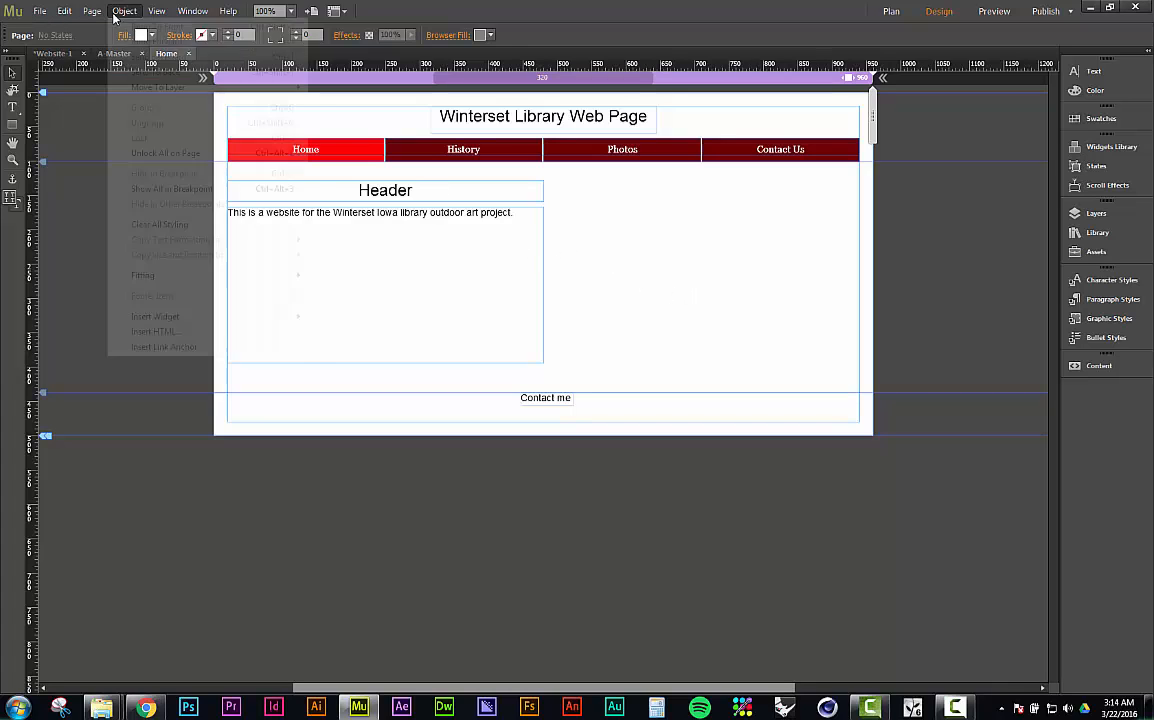
click(165, 332)
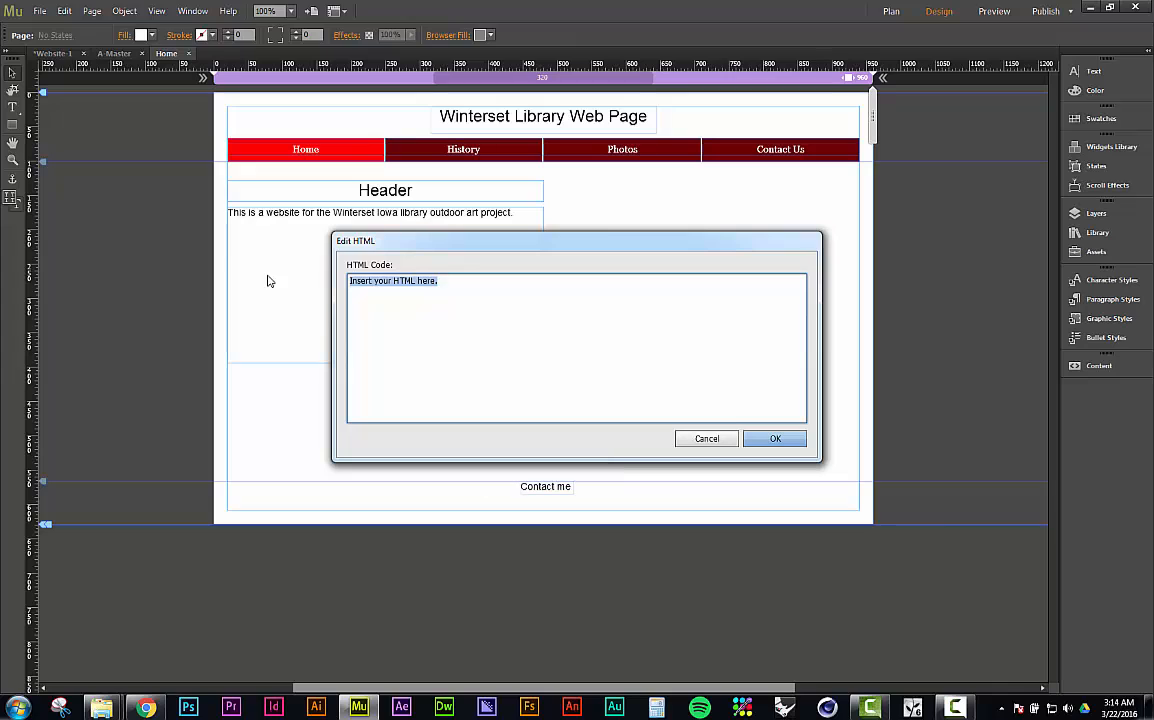
key(BackSpace)
right_click(425, 299)
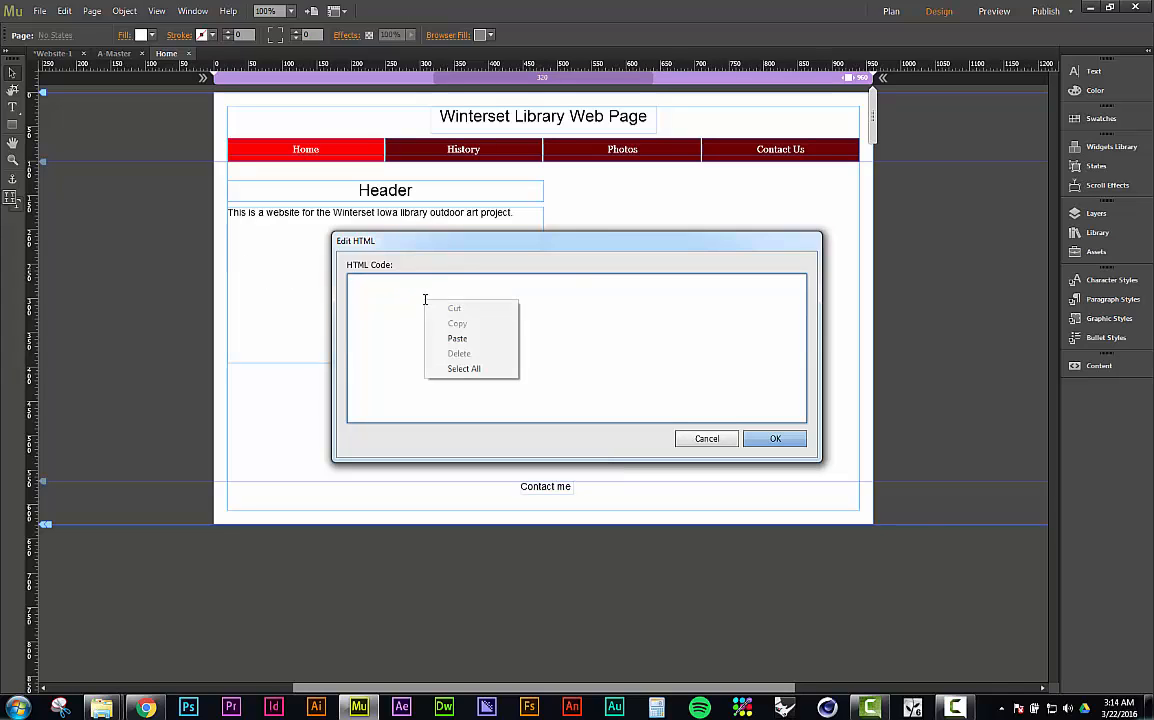
click(405, 293)
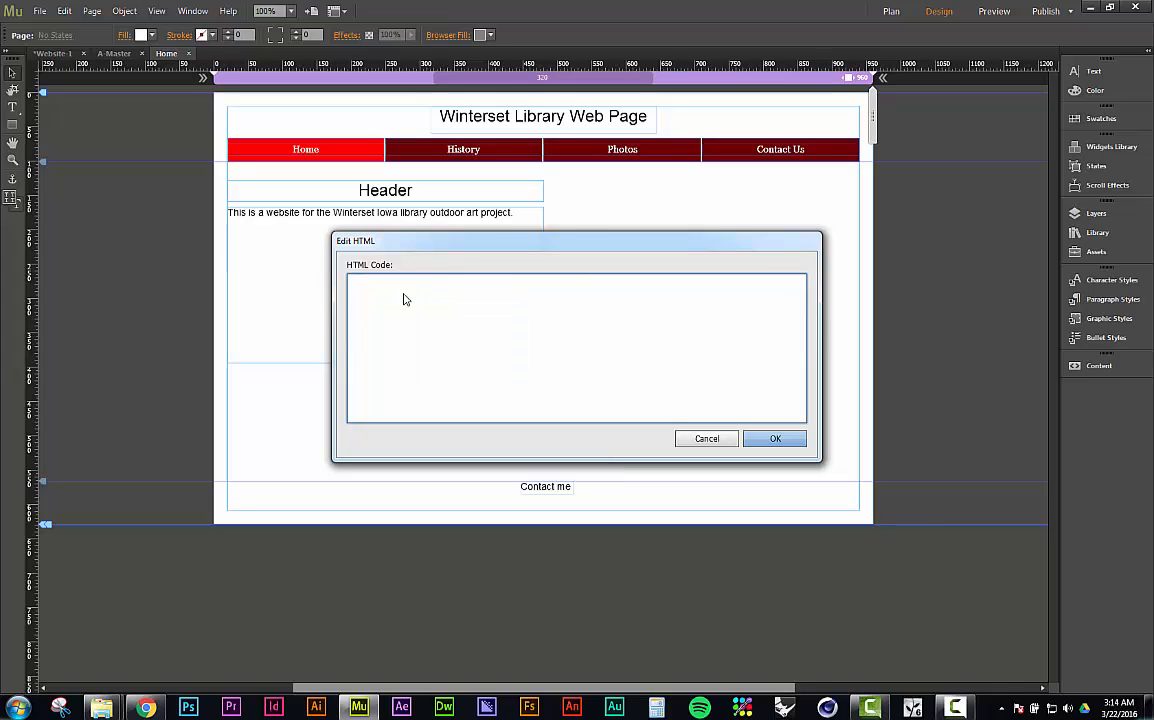
key(ctrl+v)
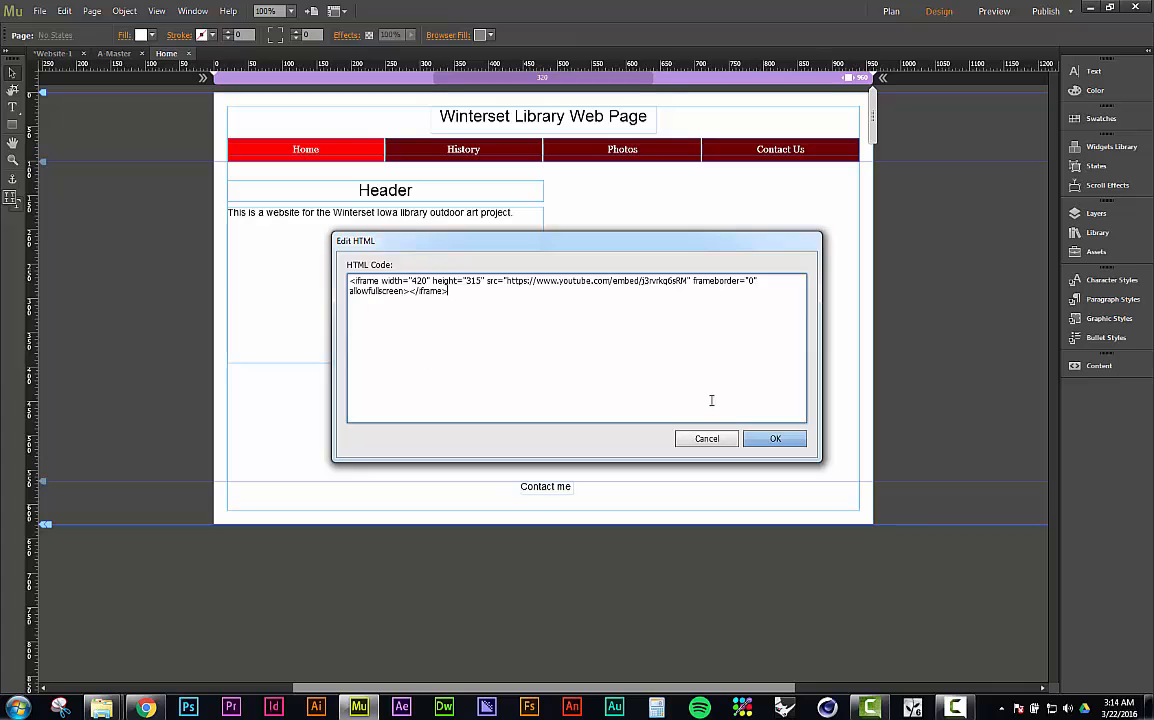
click(775, 438)
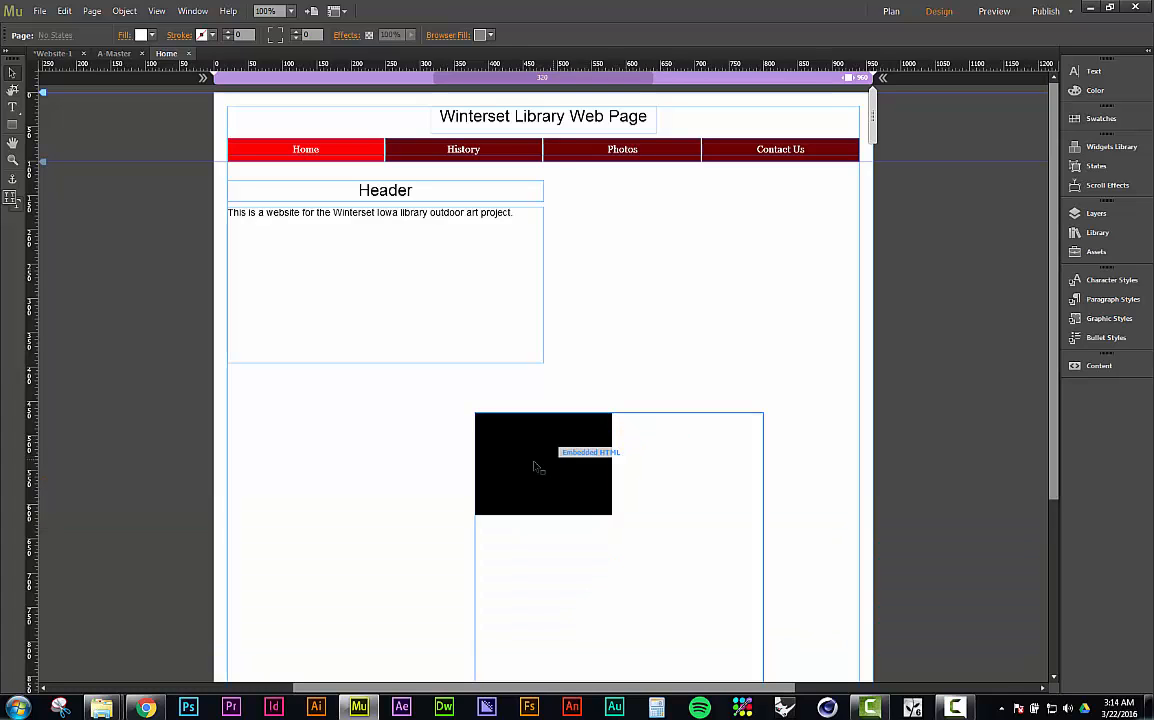
Move the embedded HTML box beside the Header text at X 488, Y 128 and resize it to 452 by 319
drag(536, 468, 609, 238)
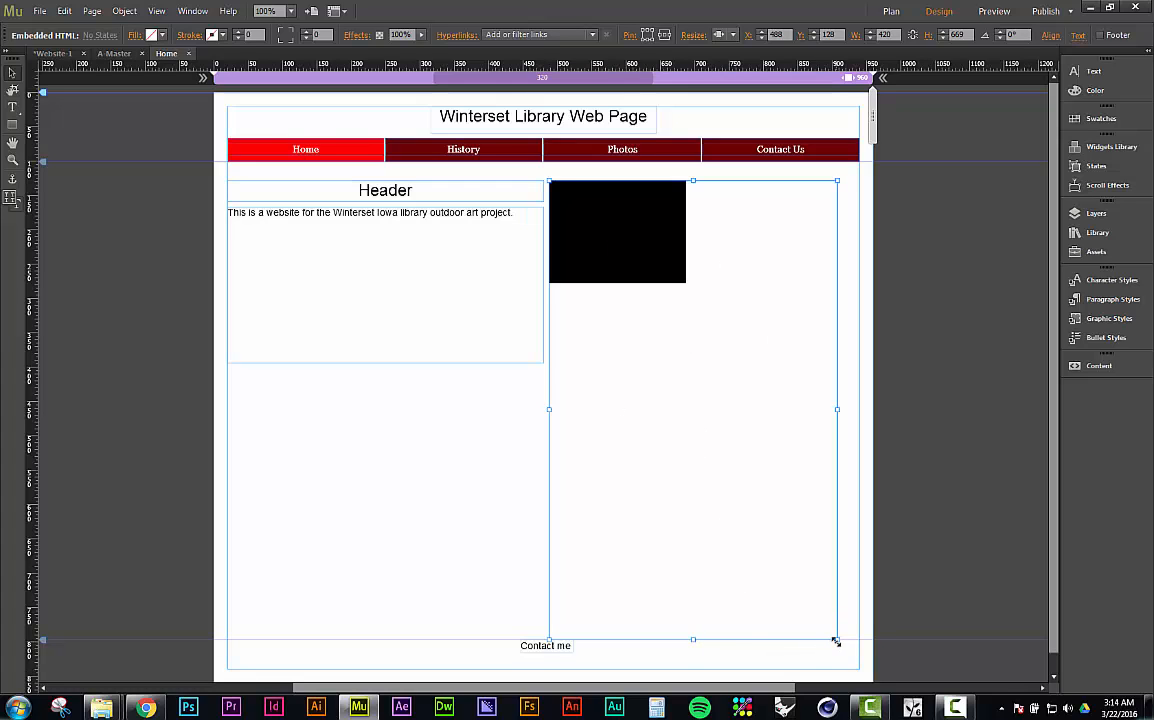
drag(836, 641, 865, 368)
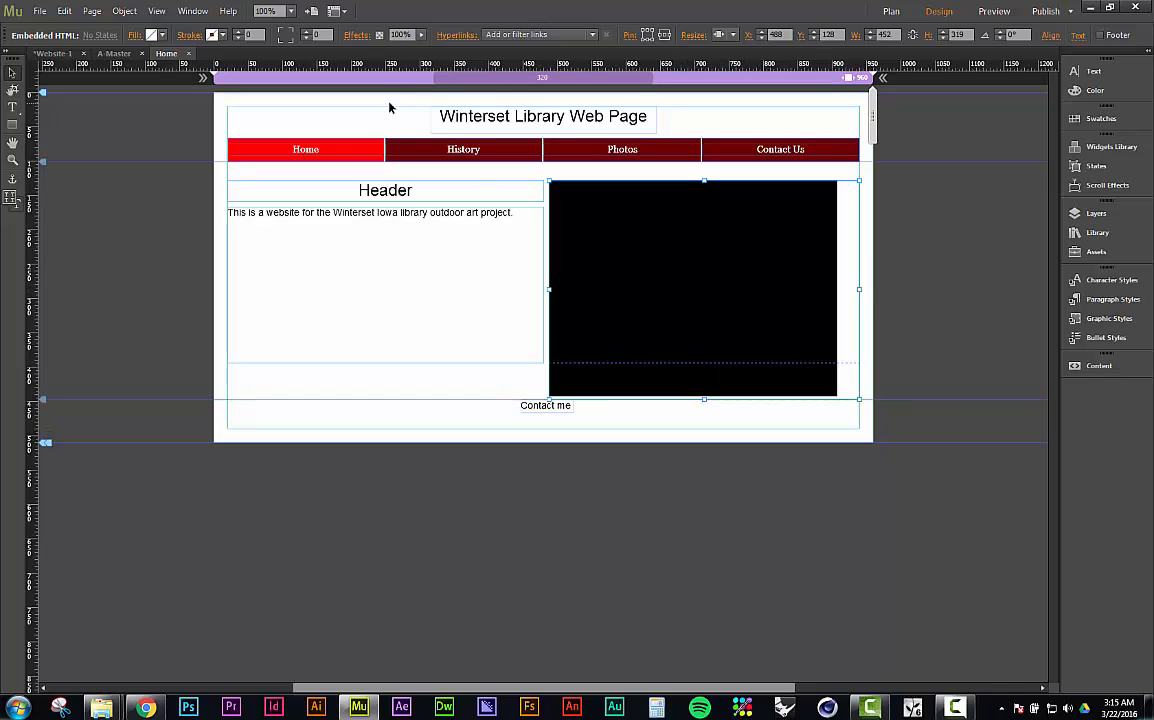
Preview the site in Preview Mode, check the Photos and Home pages through the navigation menu, and close the preview
click(155, 11)
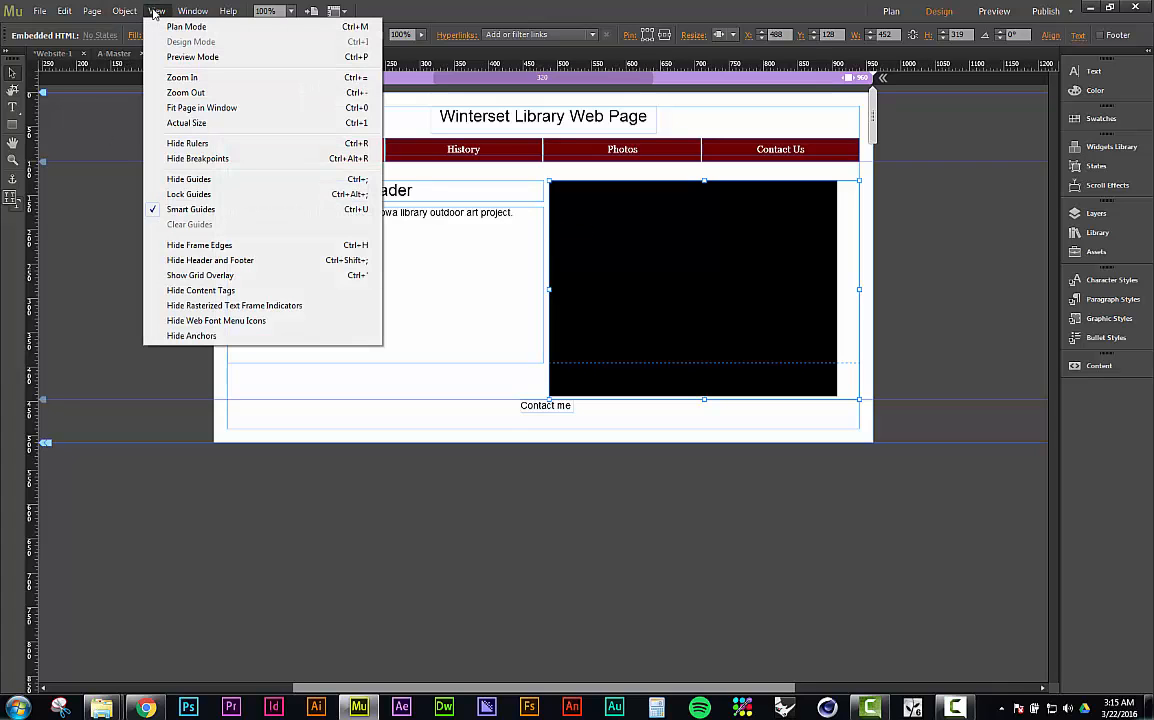
click(189, 57)
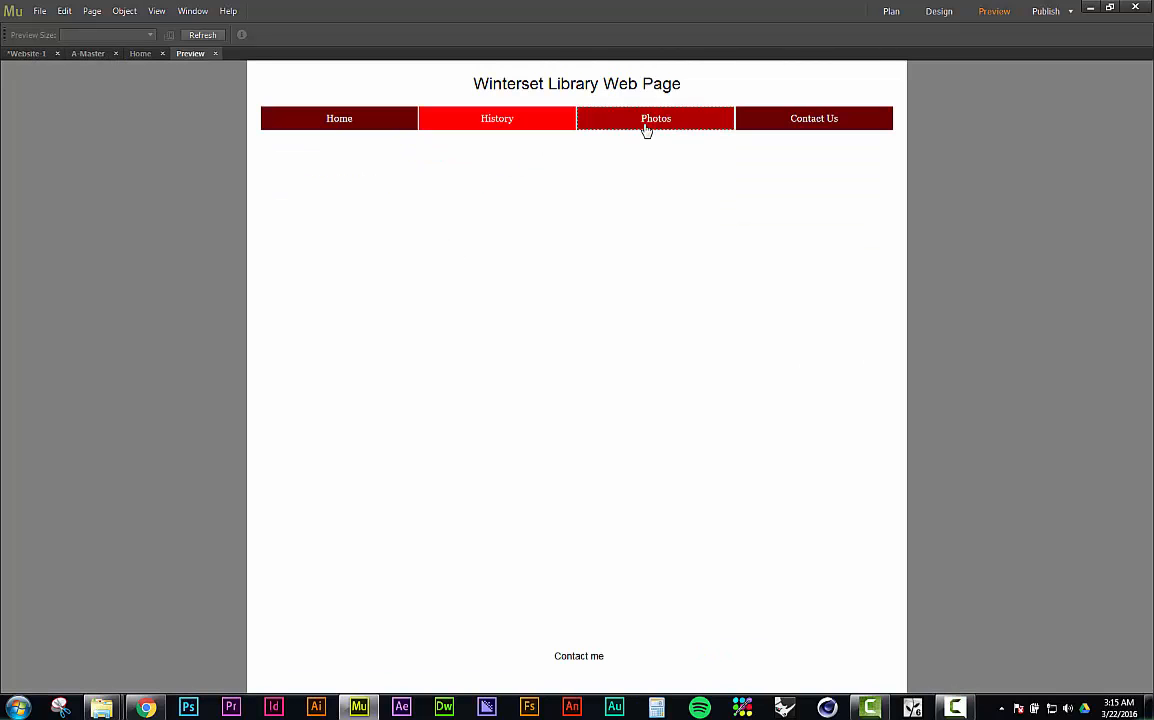
click(645, 125)
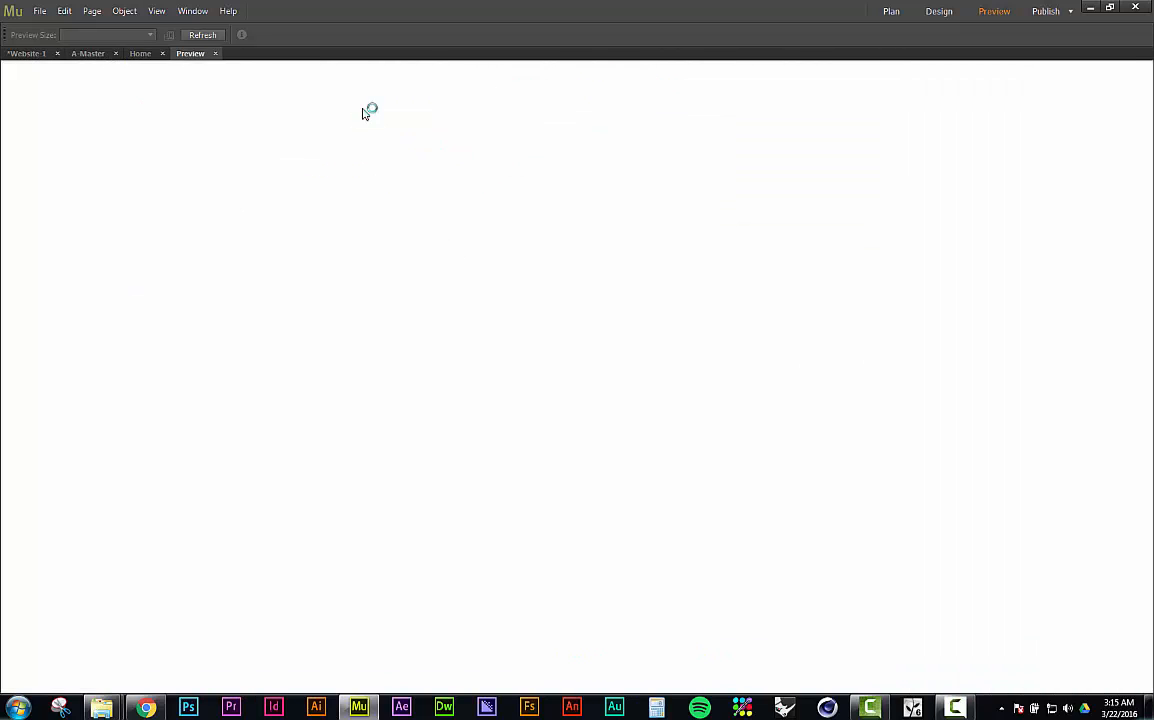
click(361, 120)
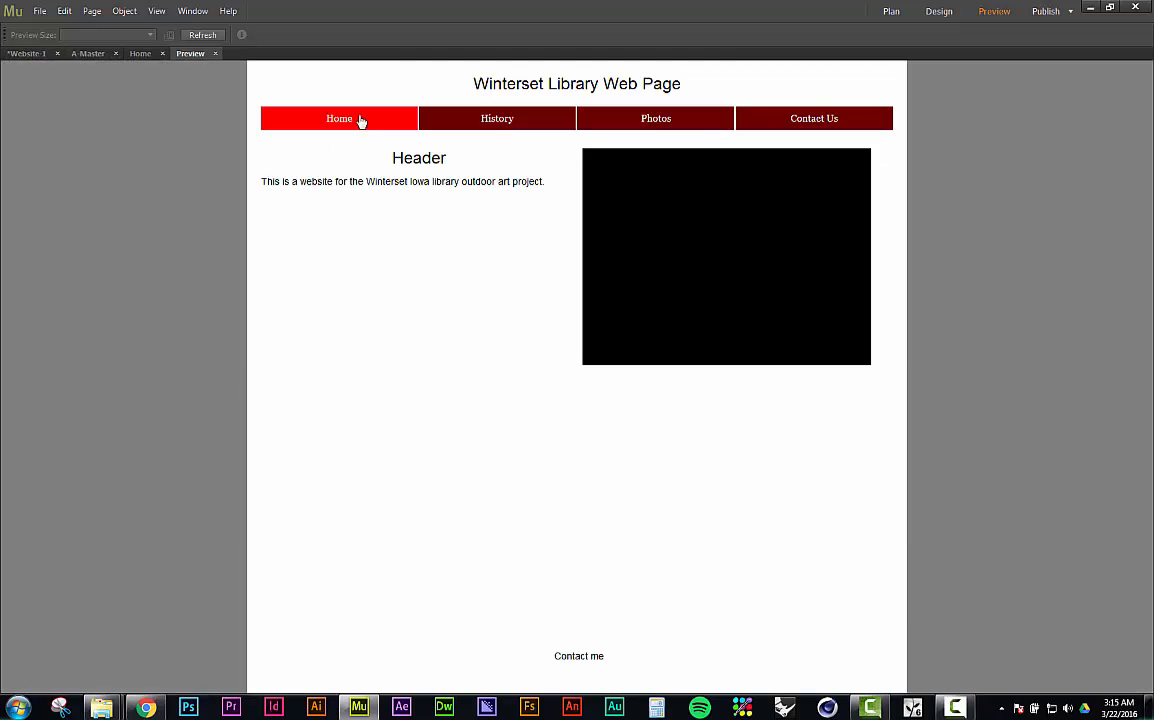
click(215, 54)
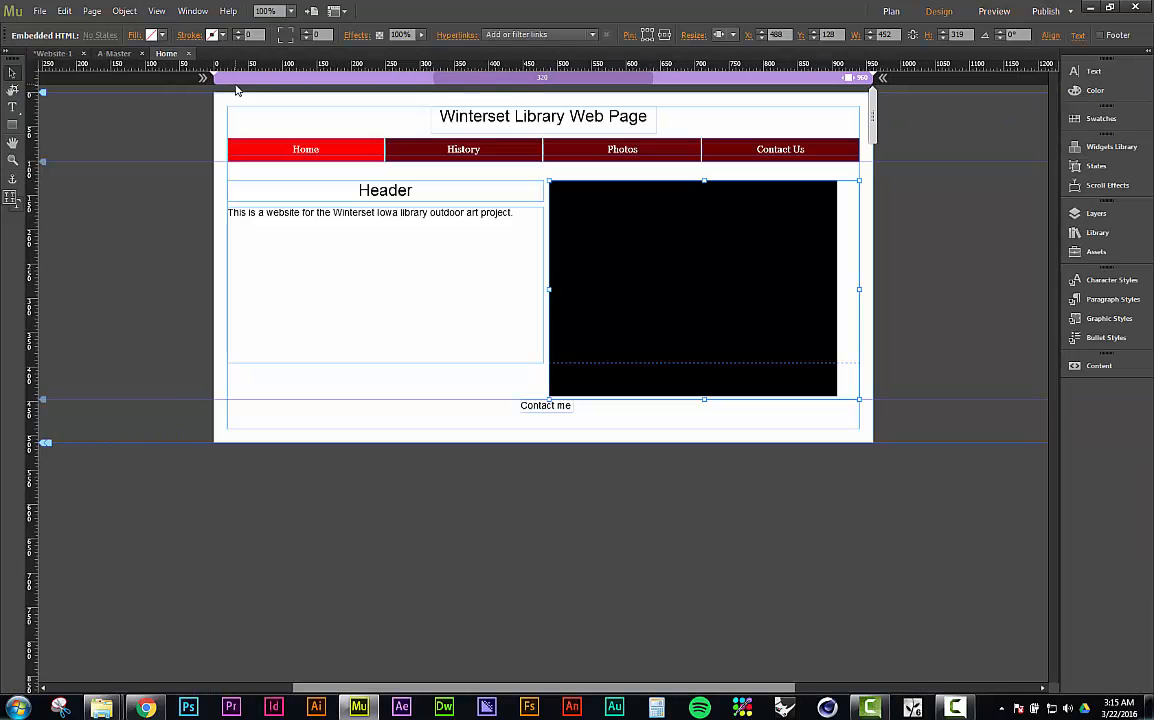
Preview the Home page in the browser, test the embedded video's playback and mute, and close the browser
click(40, 11)
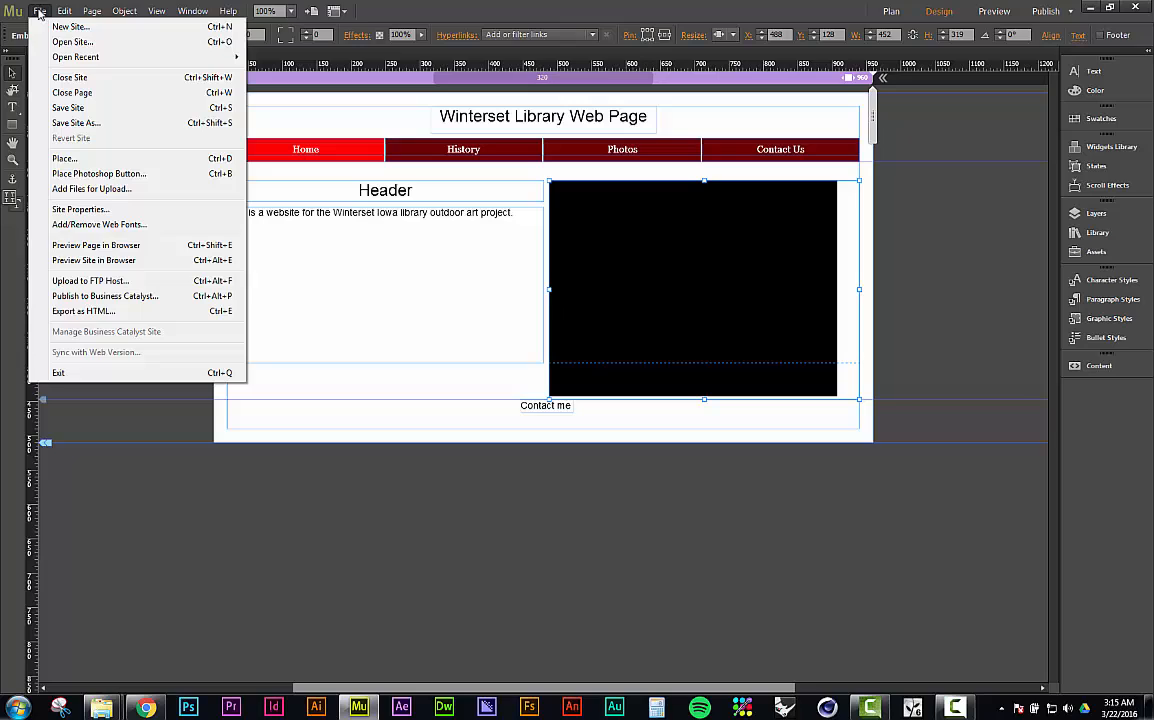
click(108, 248)
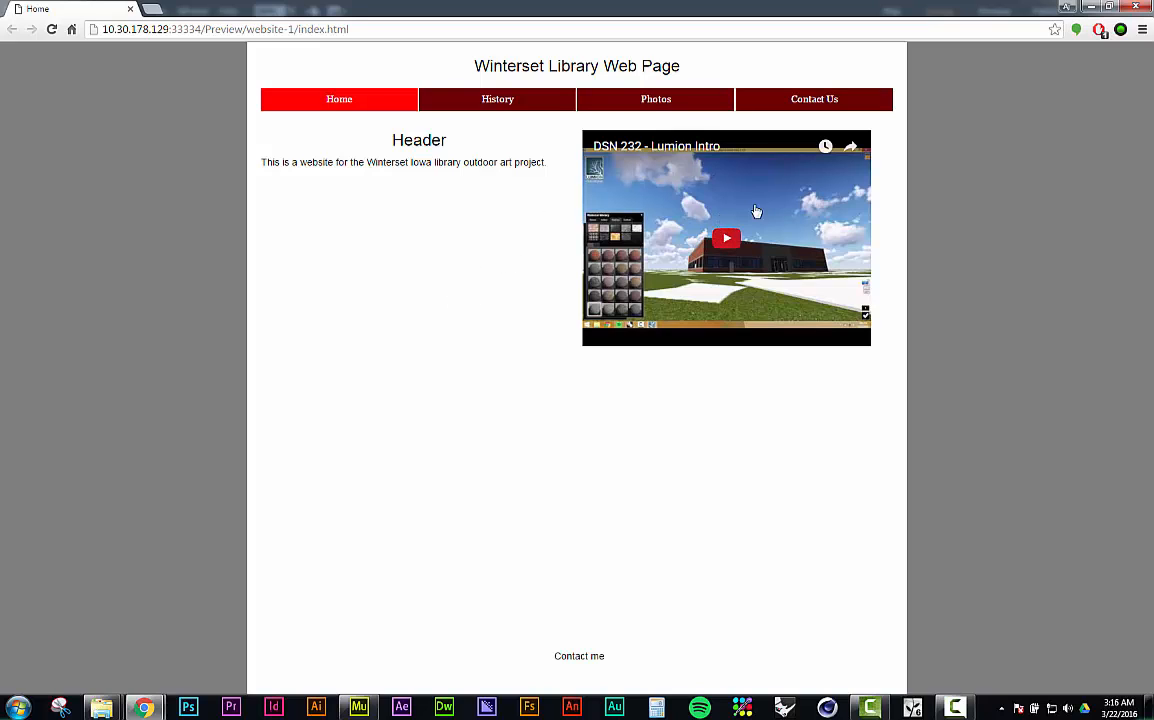
click(733, 238)
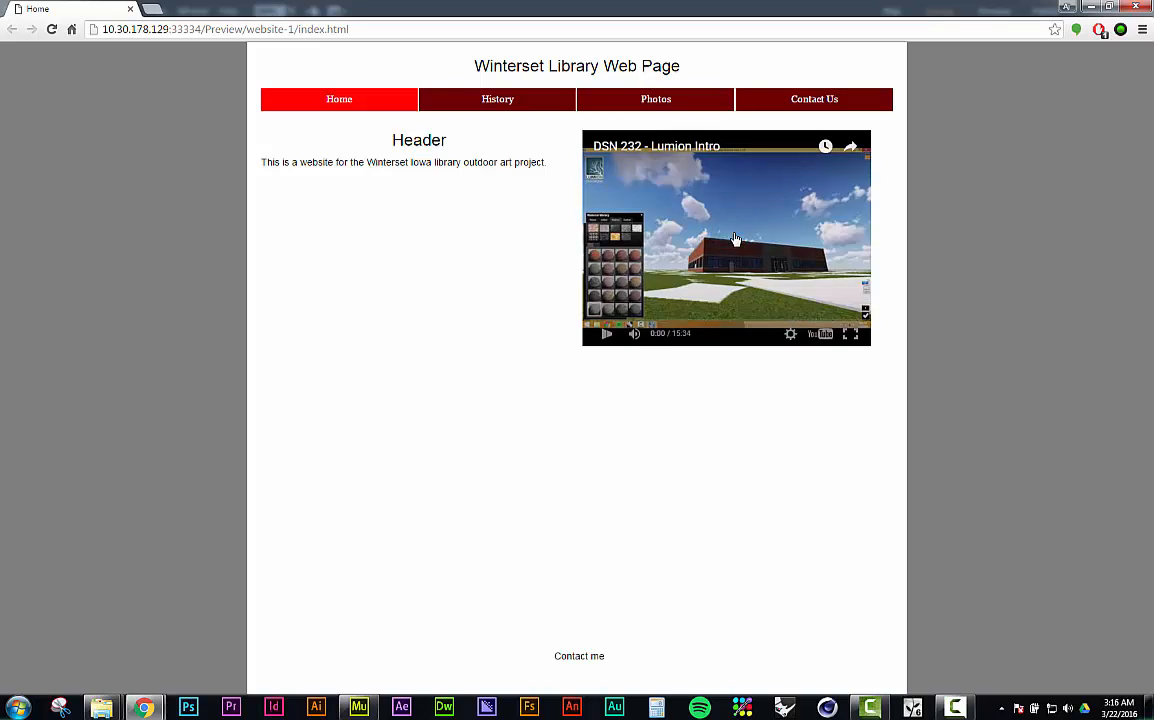
click(634, 333)
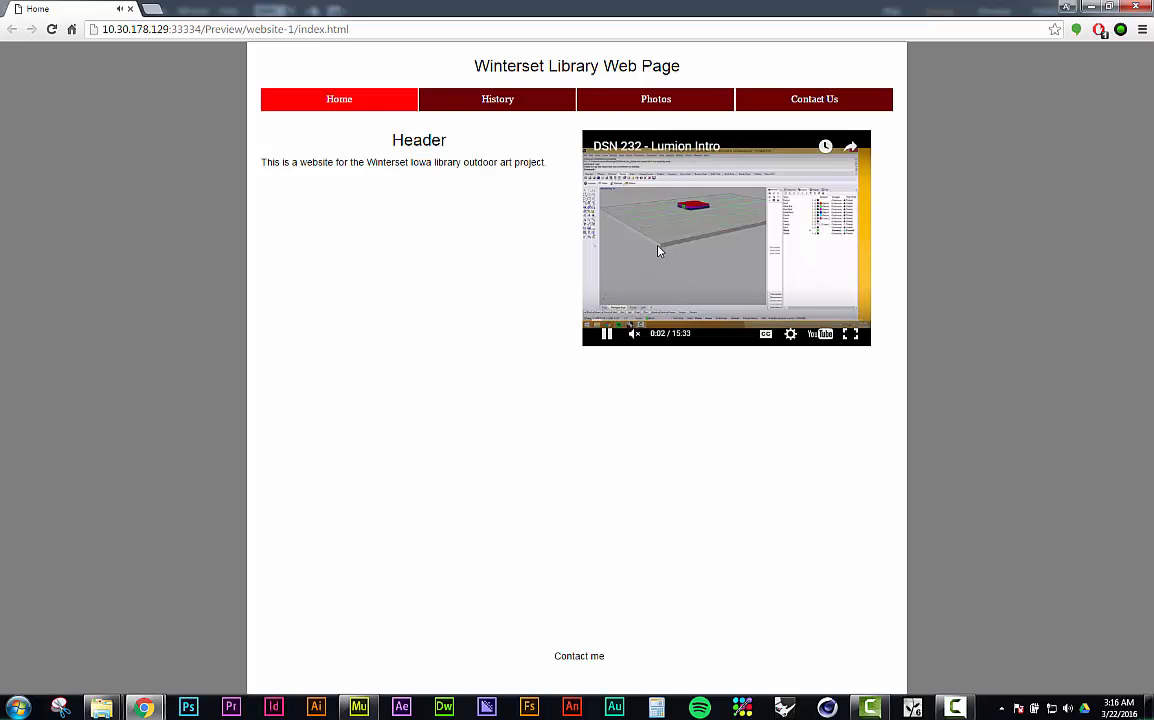
click(662, 248)
click(1134, 7)
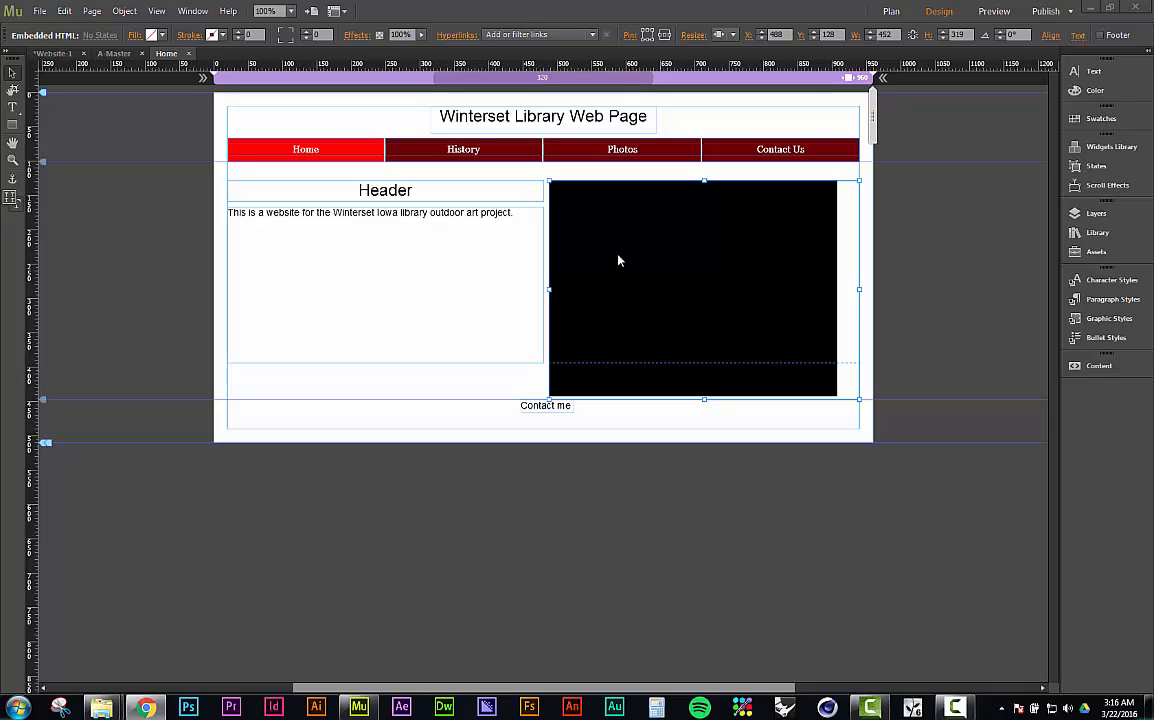
Close the open Home and A-Master pages and open the Photos page for editing
click(471, 265)
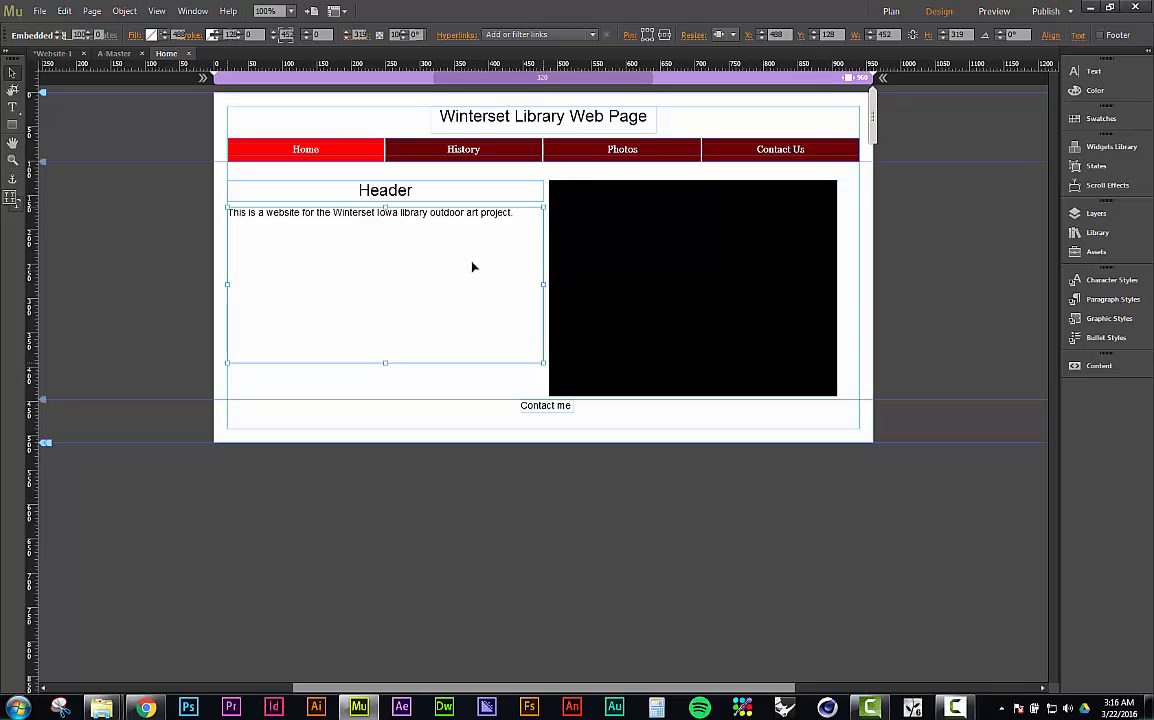
click(188, 53)
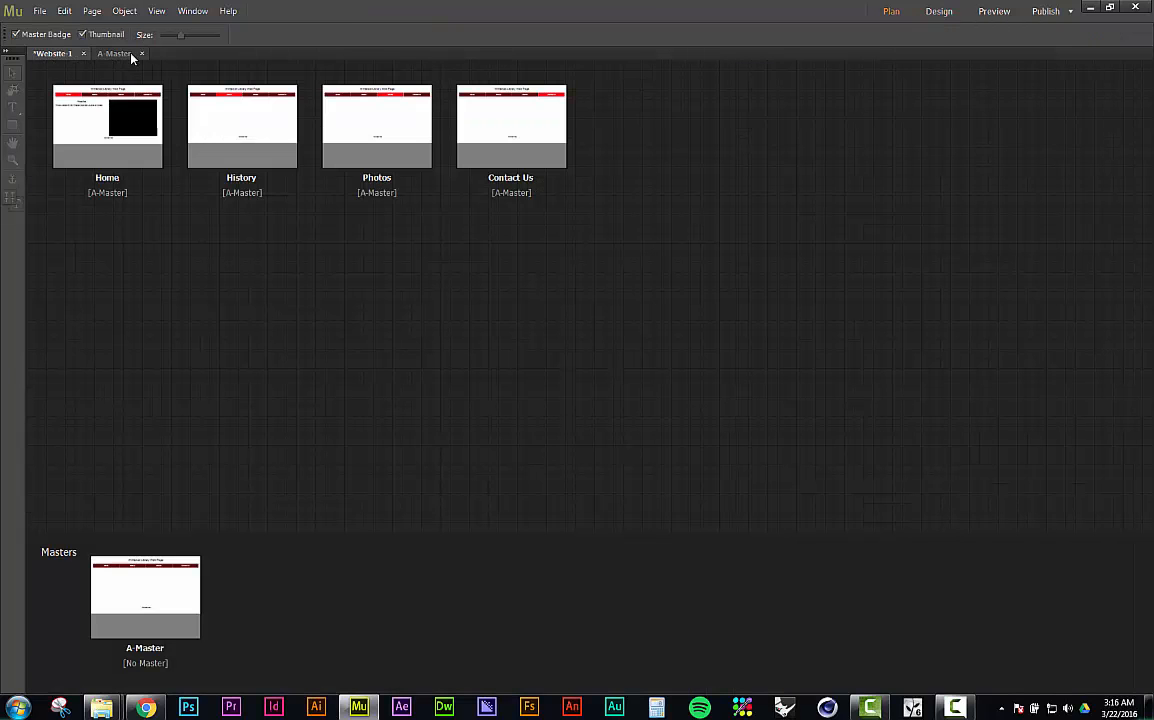
click(129, 54)
click(141, 54)
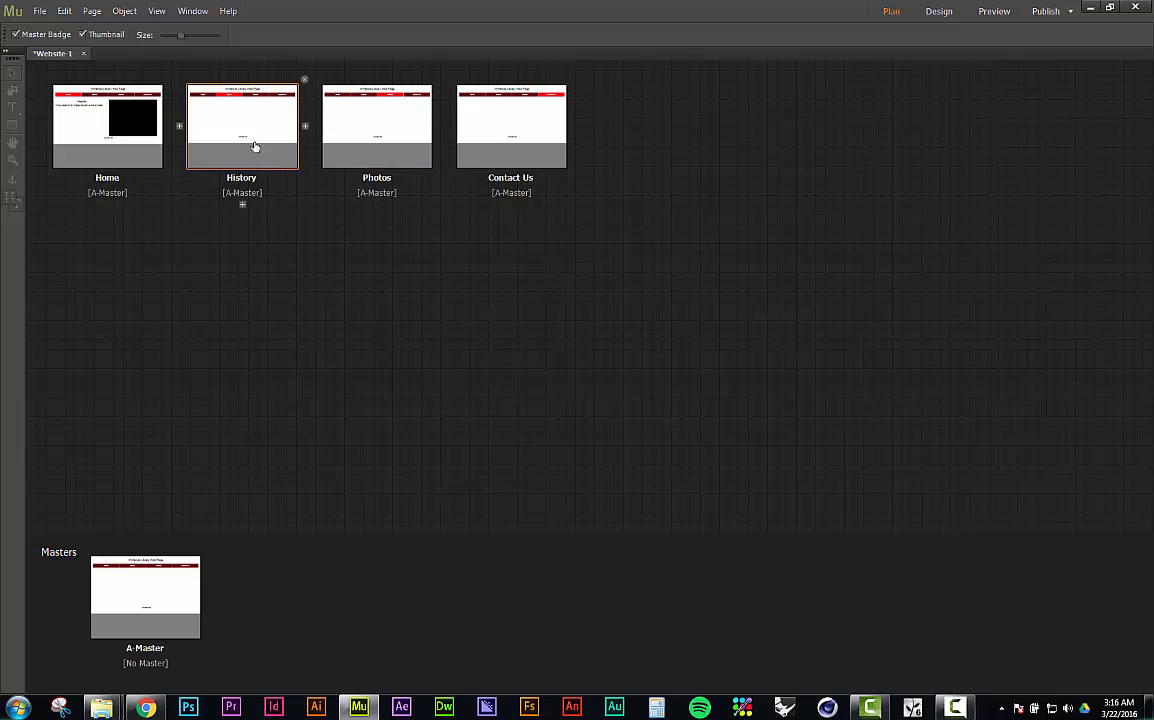
double_click(365, 132)
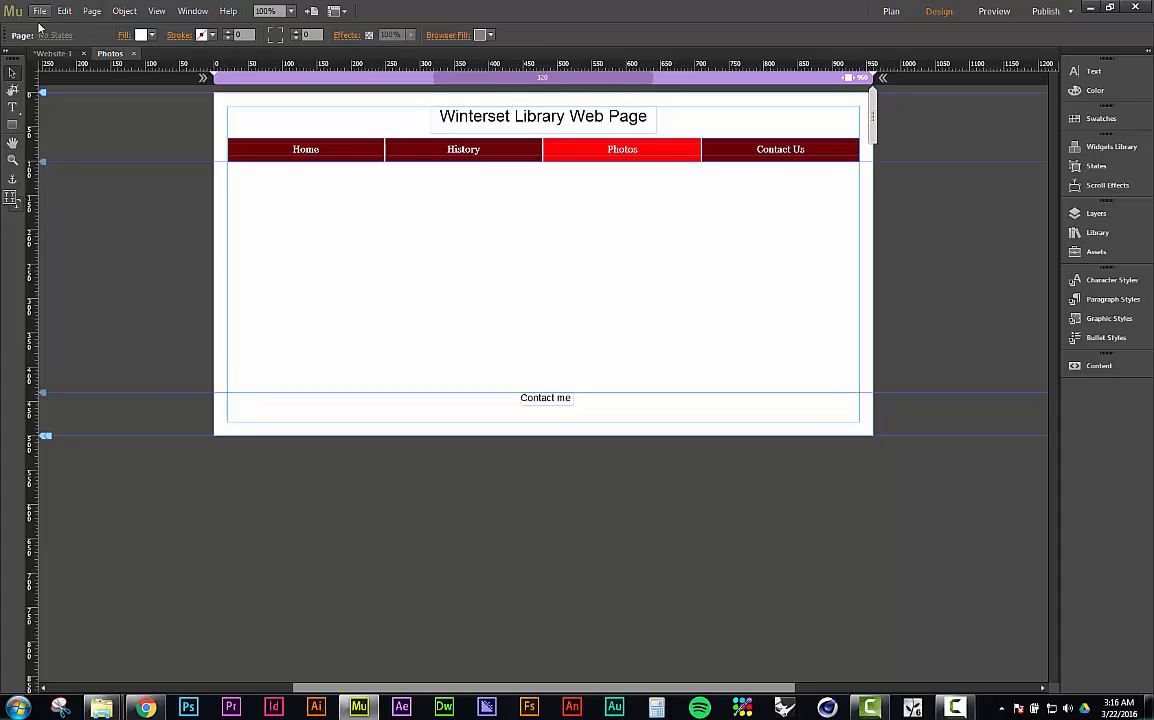
Place the self-portrait PSD ending in "_Critique" from the Photos of Portraits folder onto the Photos page, just below the navigation menu
mouse_move(101, 707)
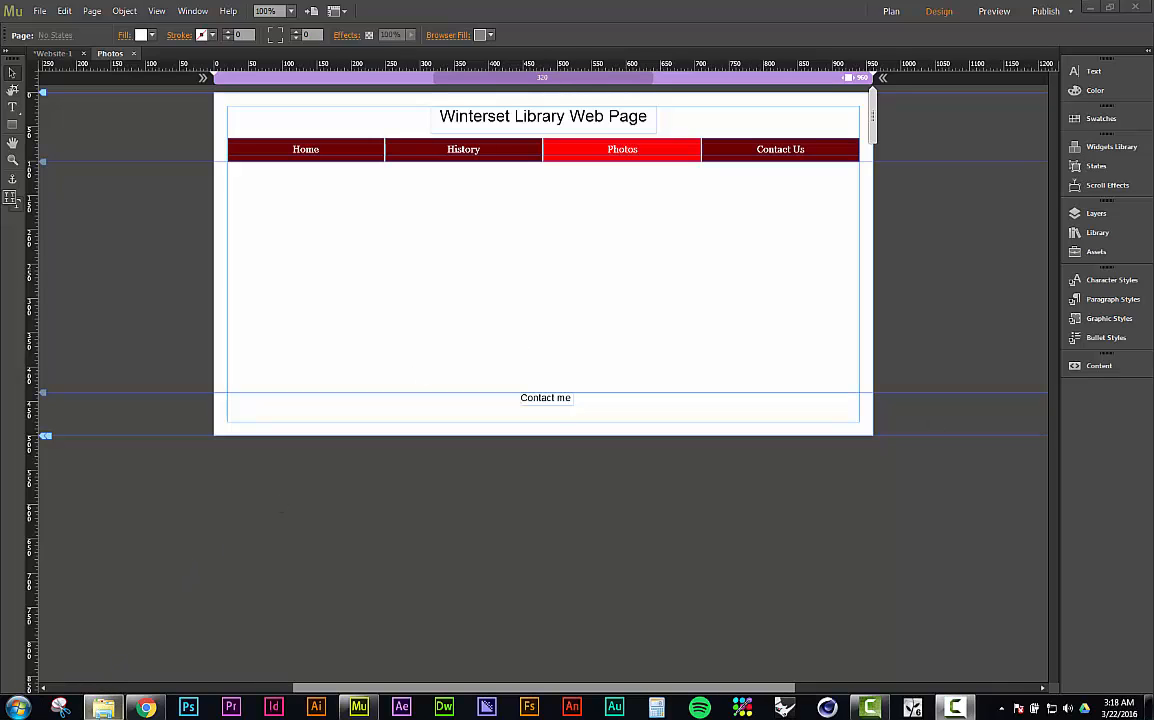
click(104, 707)
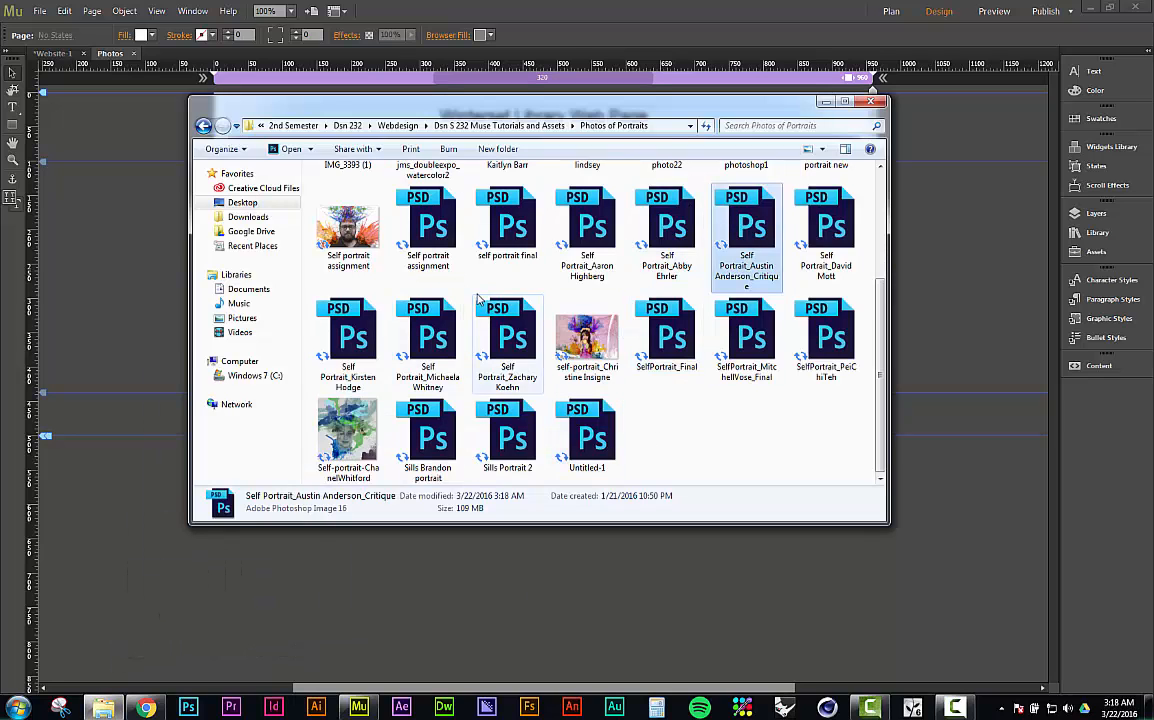
click(507, 335)
scroll(507, 340, up, 2)
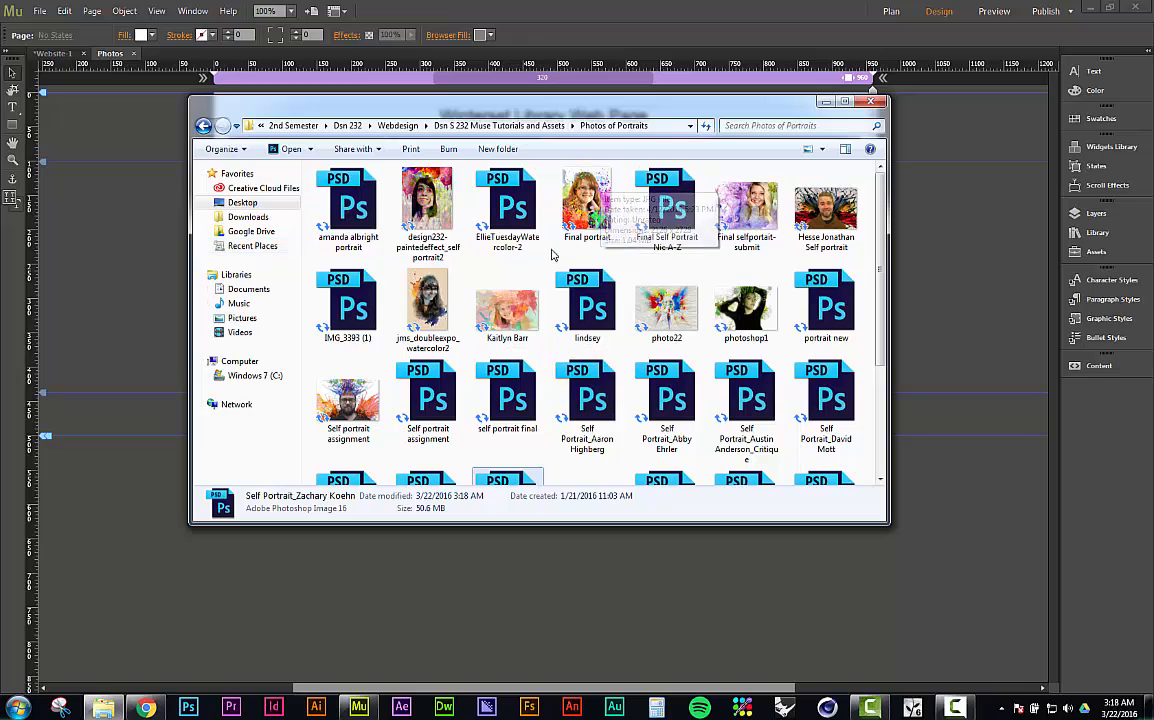
scroll(537, 205, down, 2)
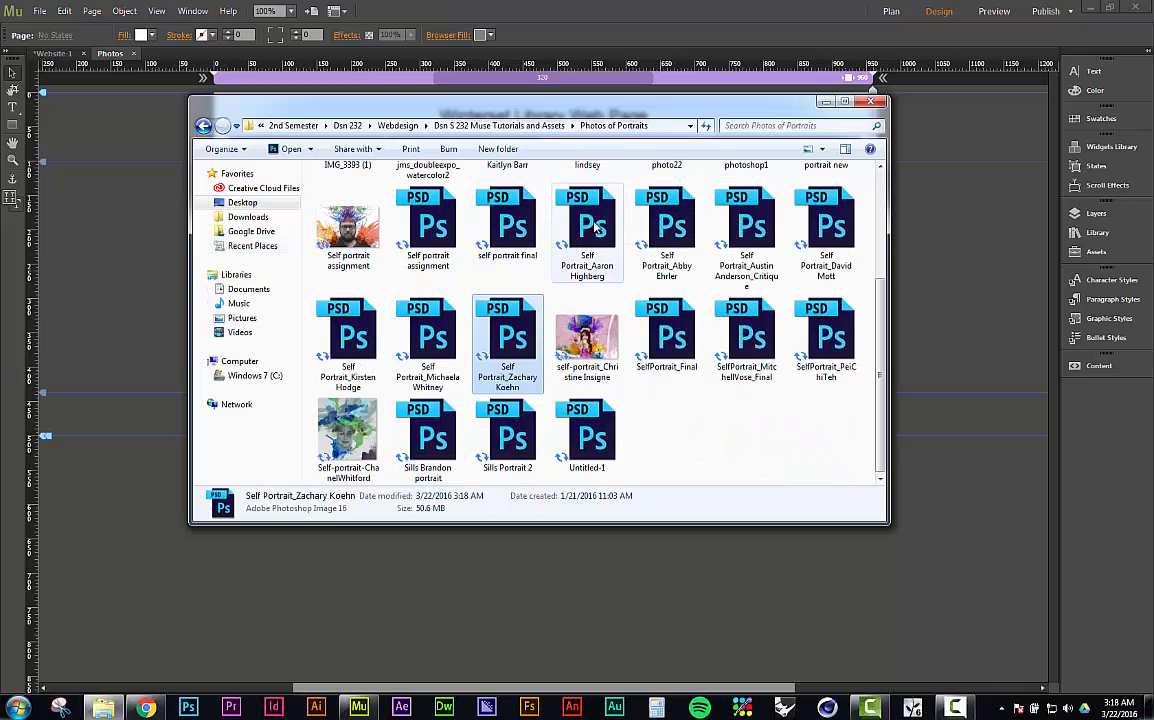
click(748, 244)
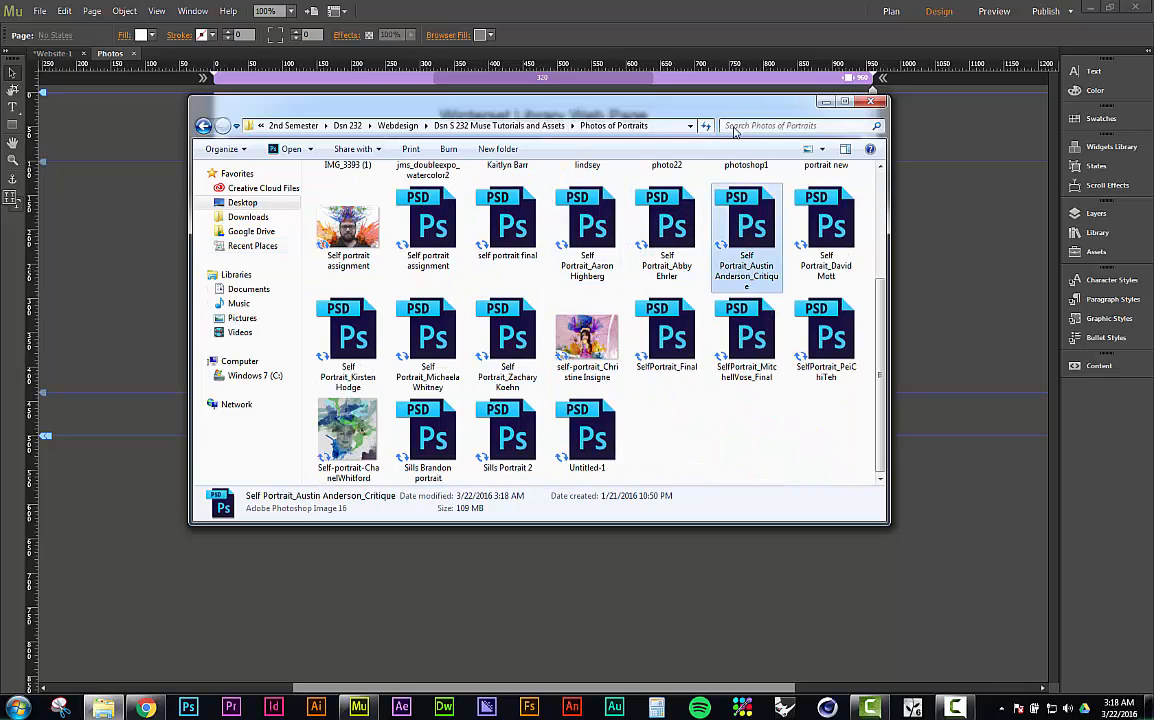
drag(734, 106, 706, 233)
drag(718, 347, 521, 185)
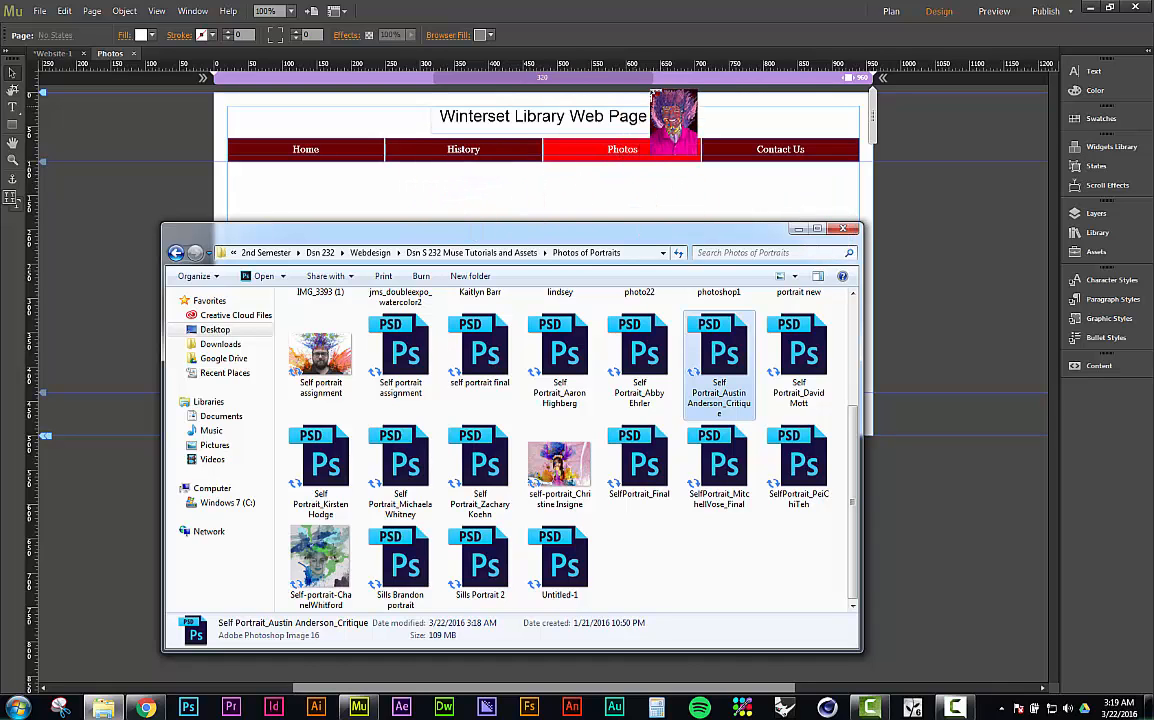
click(244, 171)
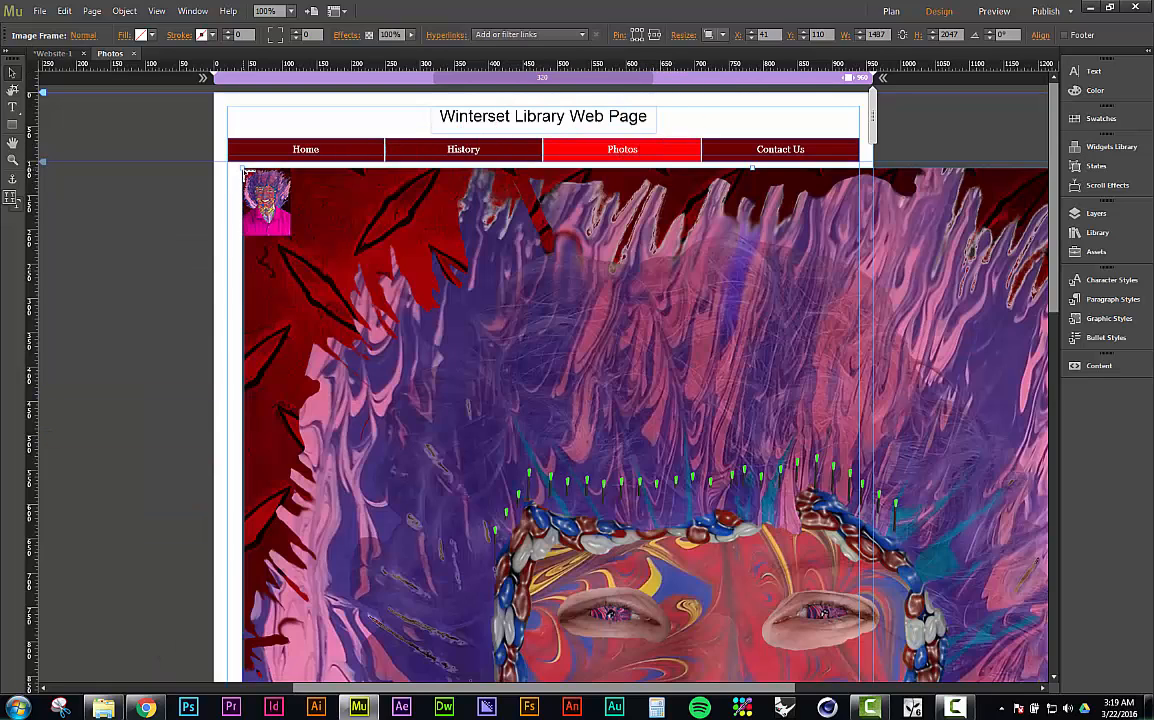
Scale the portrait down proportionally to a small picture and position it near the page's left margin below the navigation menu
drag(525, 300, 228, 220)
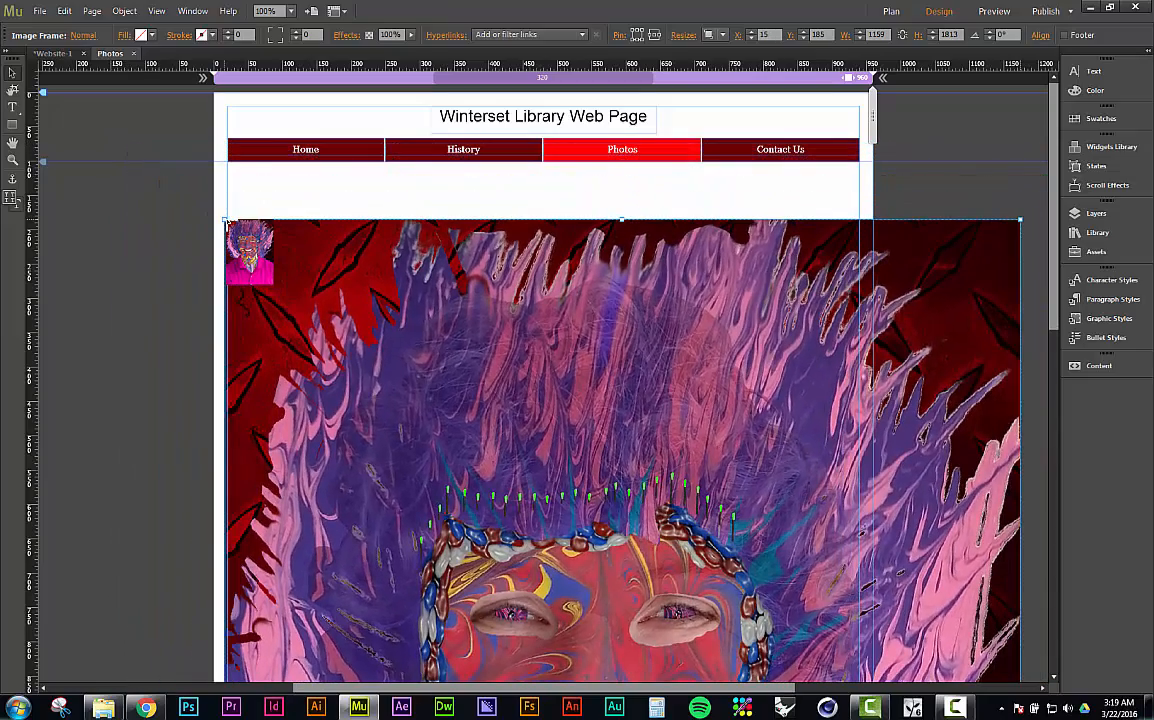
key(ctrl+z)
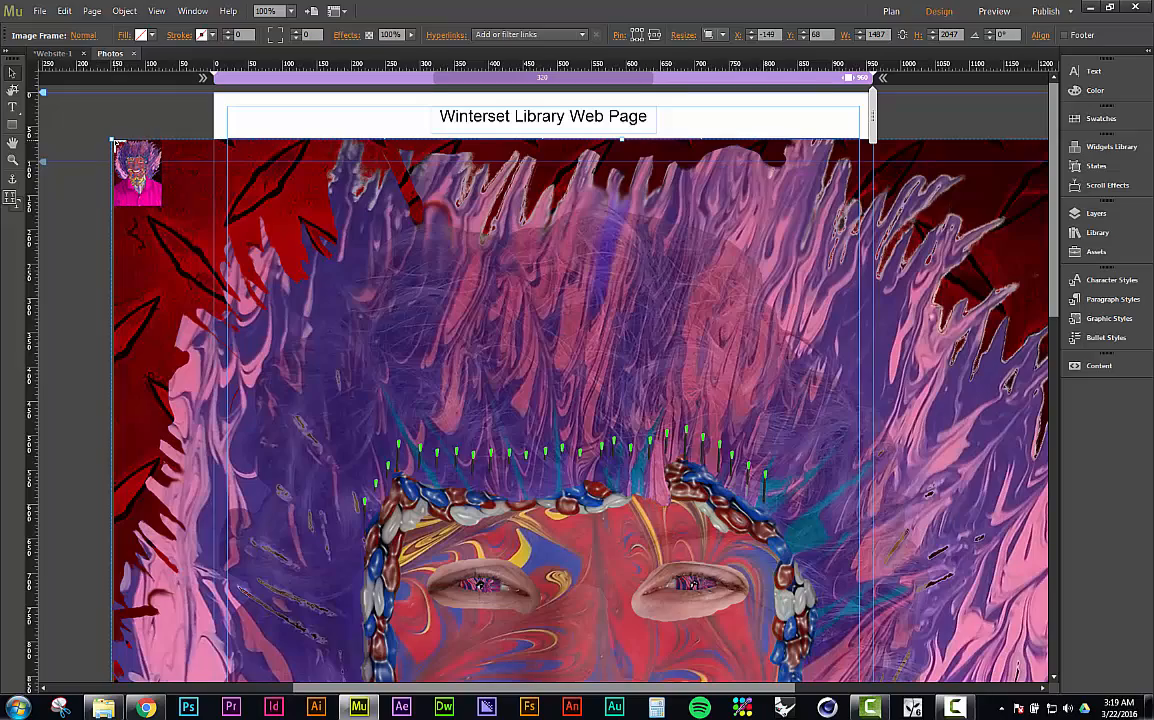
drag(113, 141, 542, 618)
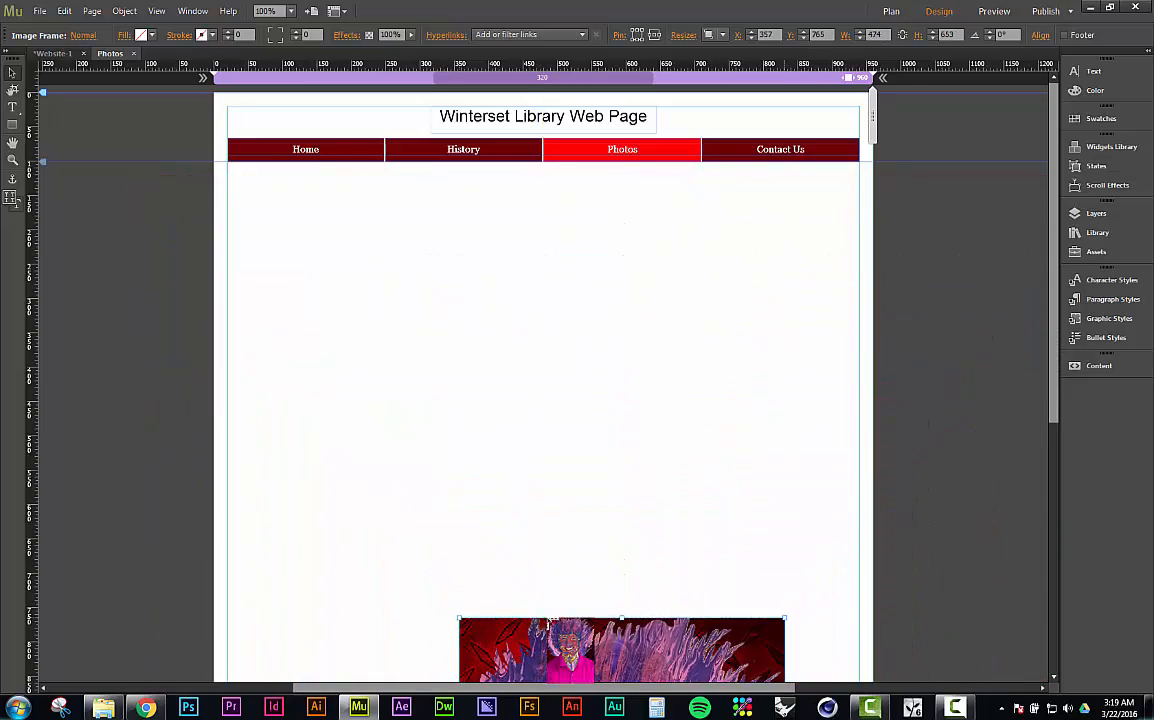
drag(379, 324, 364, 236)
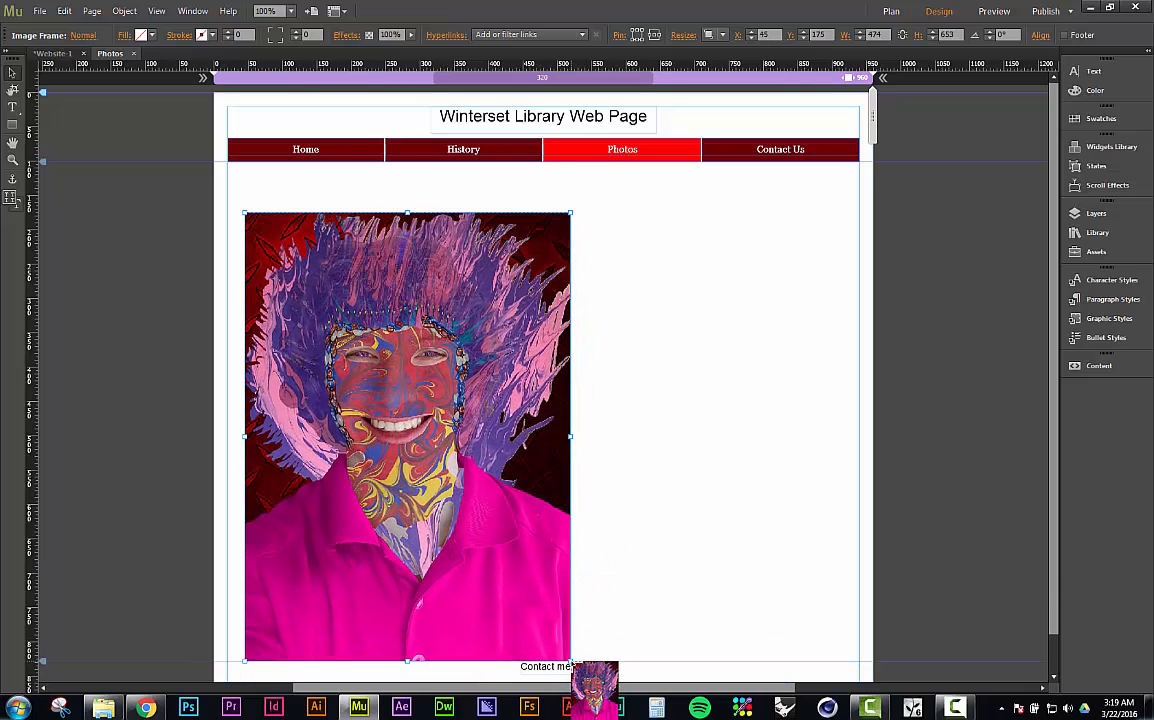
drag(568, 663, 312, 288)
Draw a small text box beside the top of the portrait and enter the pictured person's name
click(443, 298)
drag(443, 298, 450, 205)
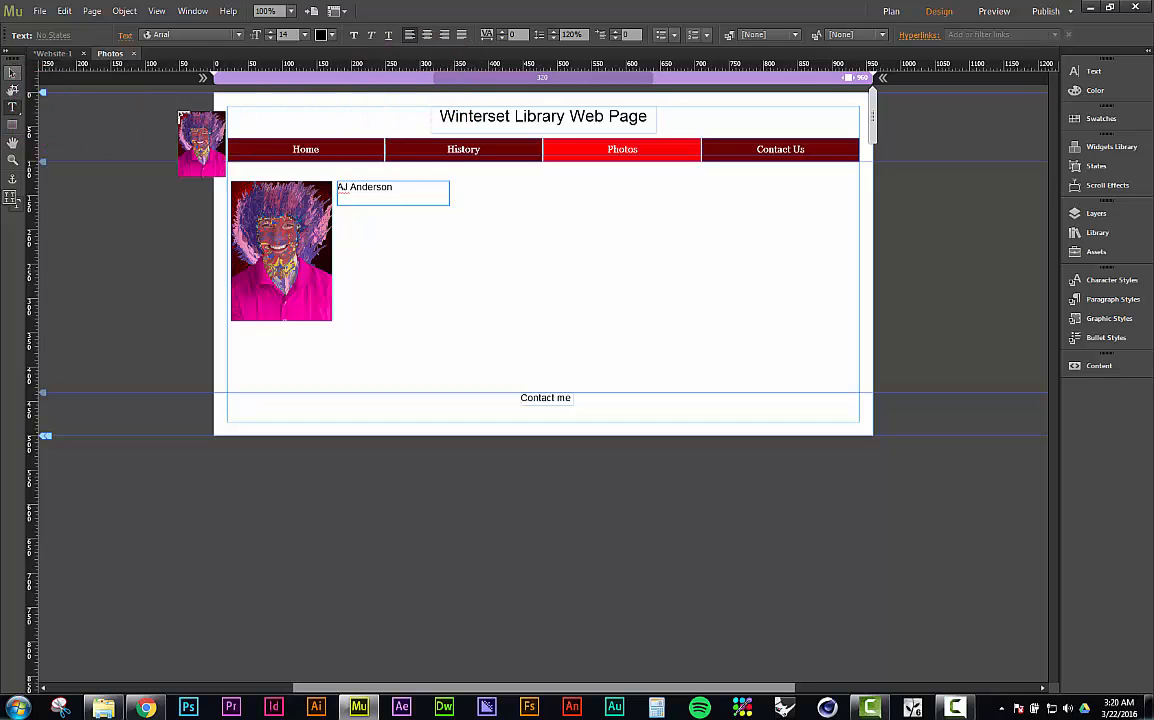
Draw a description text box below the name and enter "This is where we will include information about each of our team members."
click(407, 188)
drag(408, 188, 449, 322)
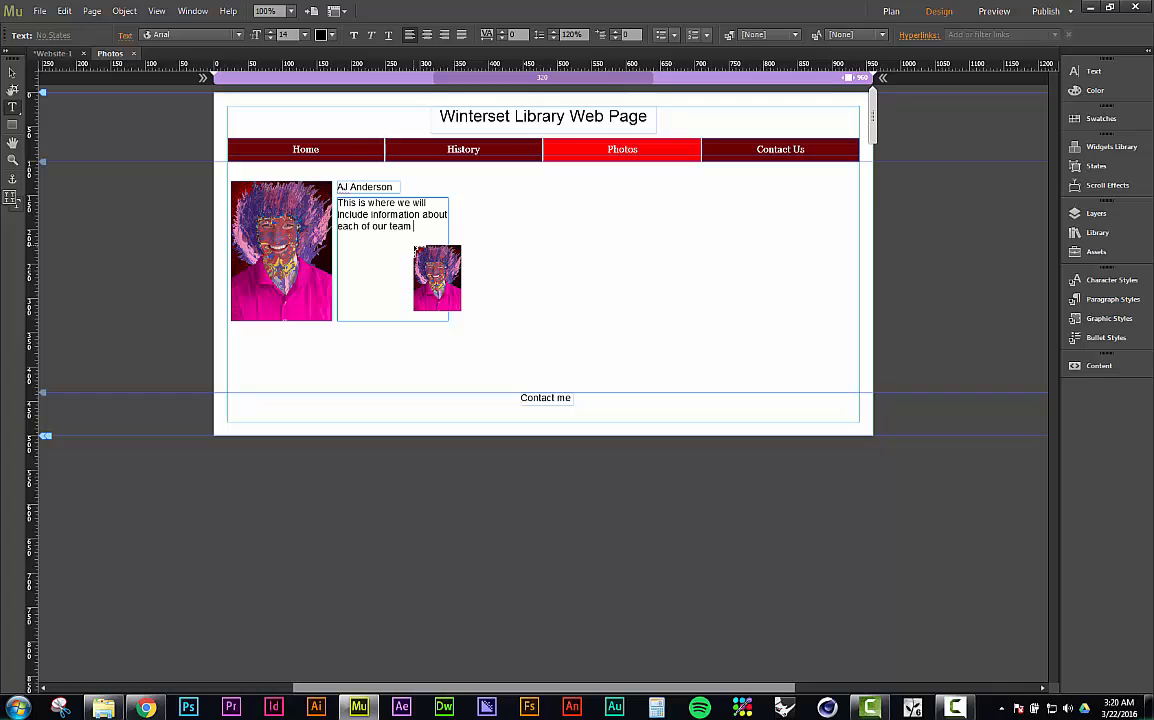
text(mbers.)
Shift the name box toward the middle of the description box and set the name's font size to 18
drag(415, 249, 405, 186)
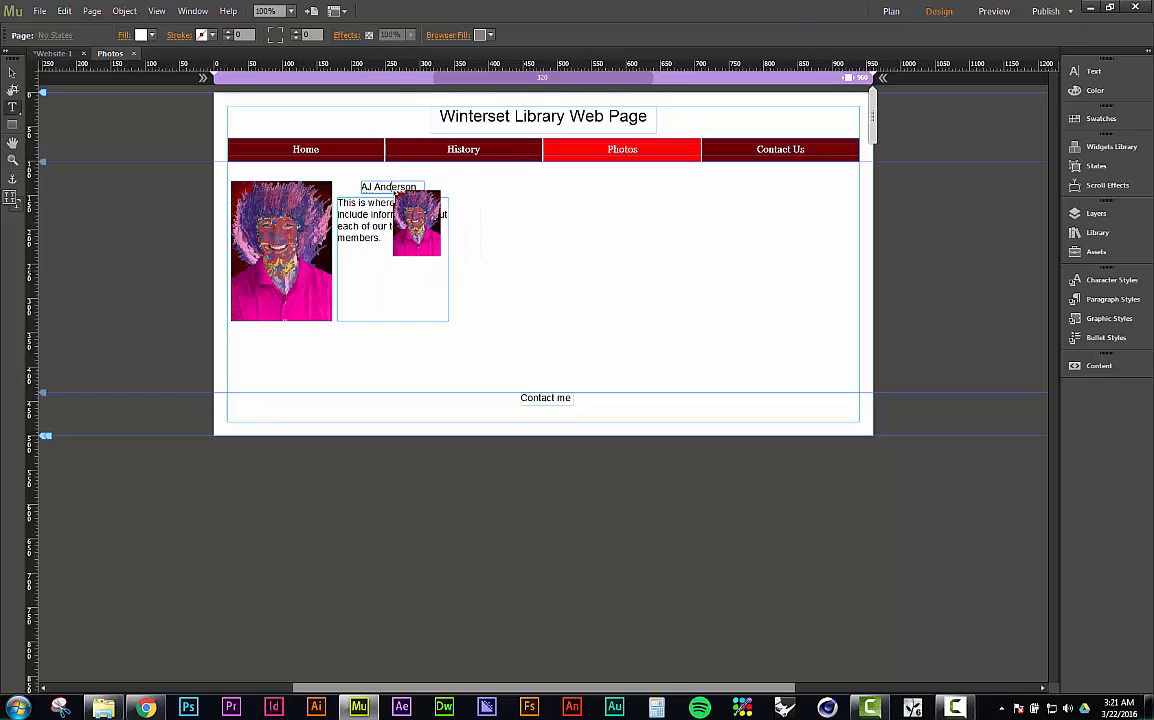
click(392, 189)
key(ctrl+a)
click(291, 35)
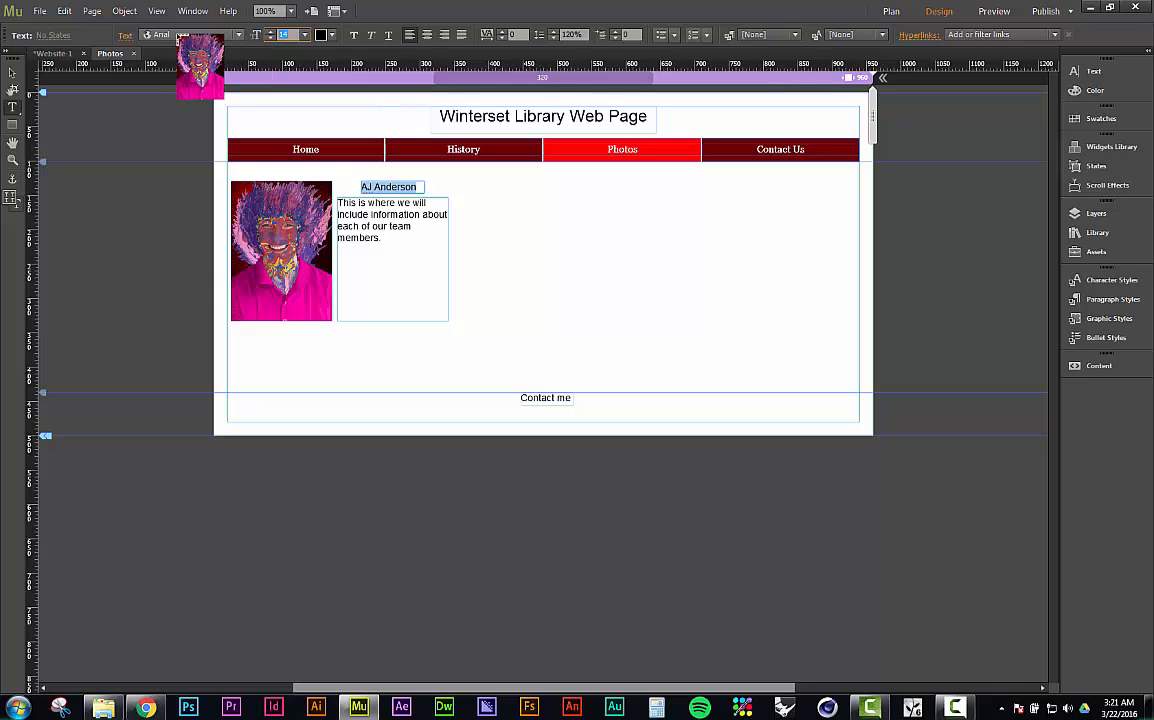
text(18)
key(Return)
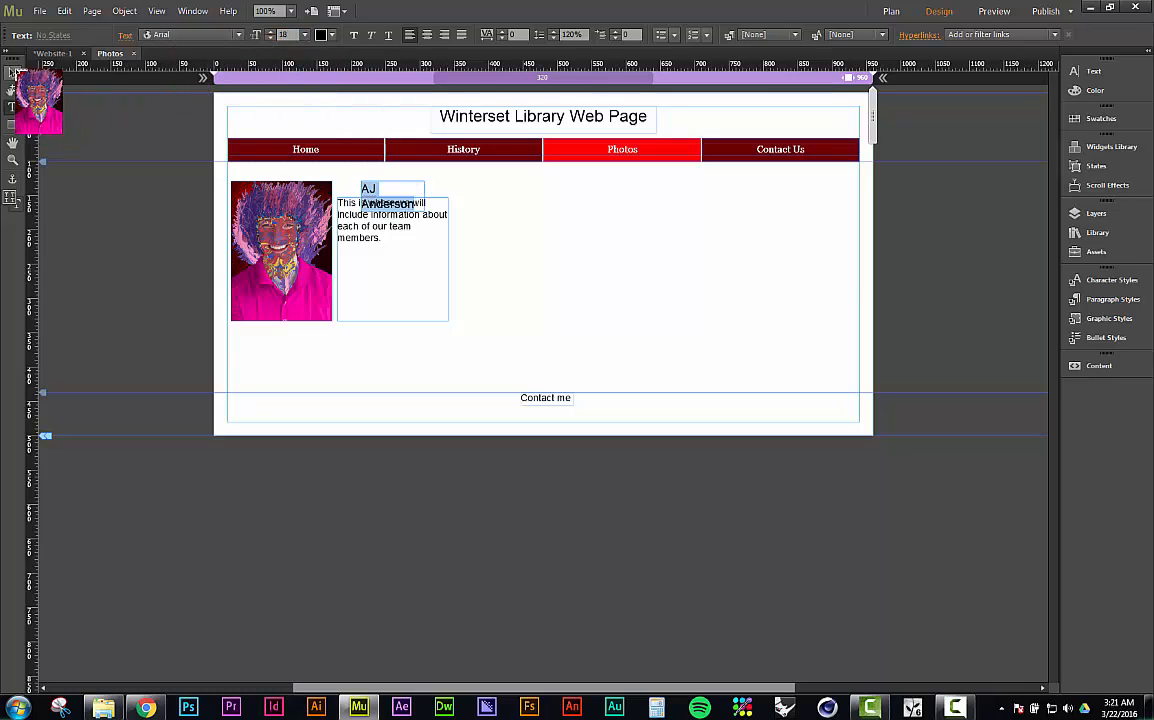
Widen the name box to fit one line, and place the description box below it at Y 165 with a height of 168
click(339, 199)
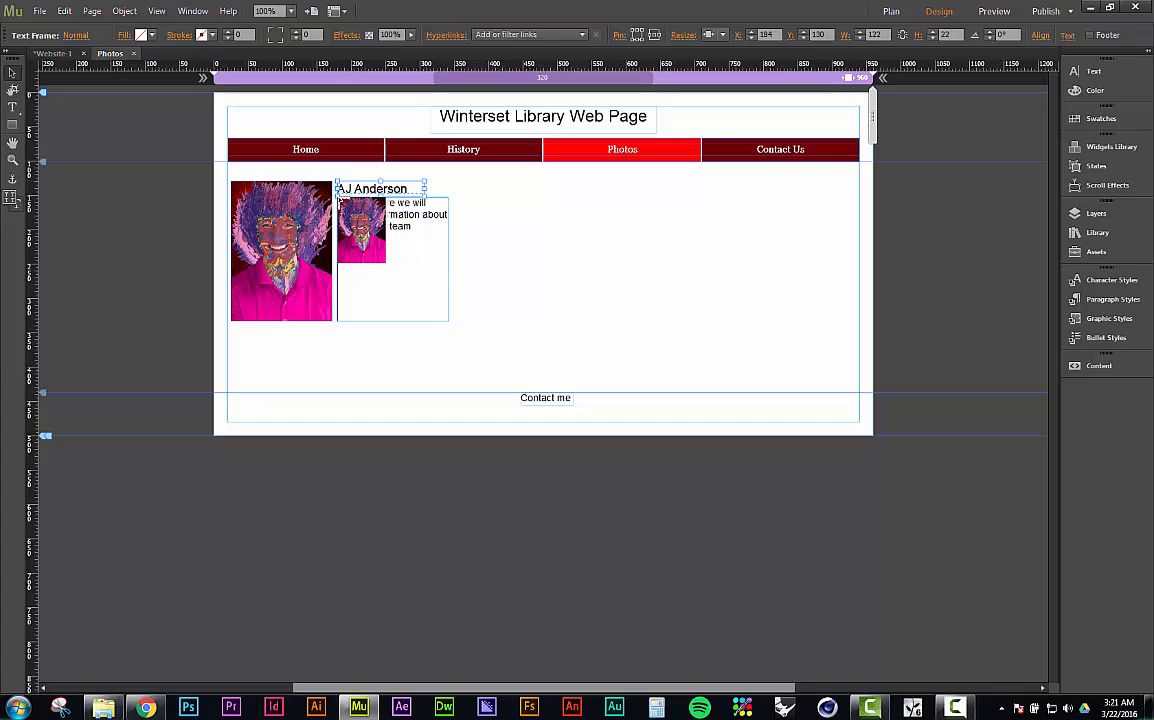
drag(340, 200, 388, 196)
drag(410, 230, 417, 352)
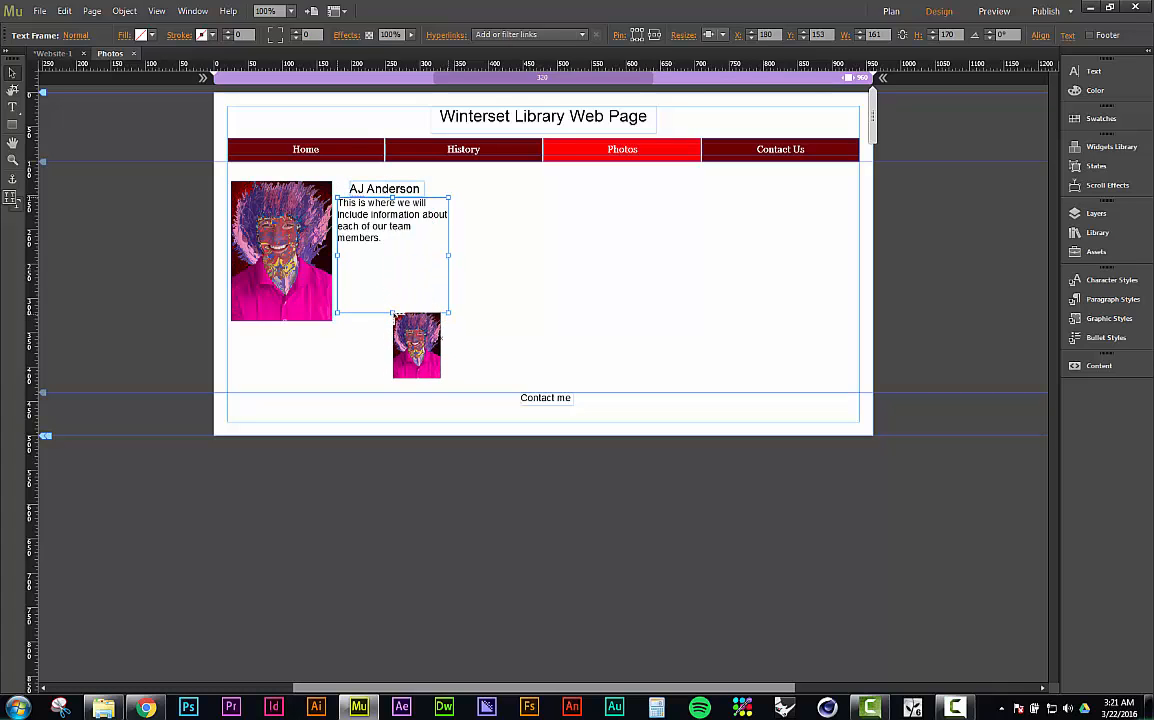
key(ctrl+z)
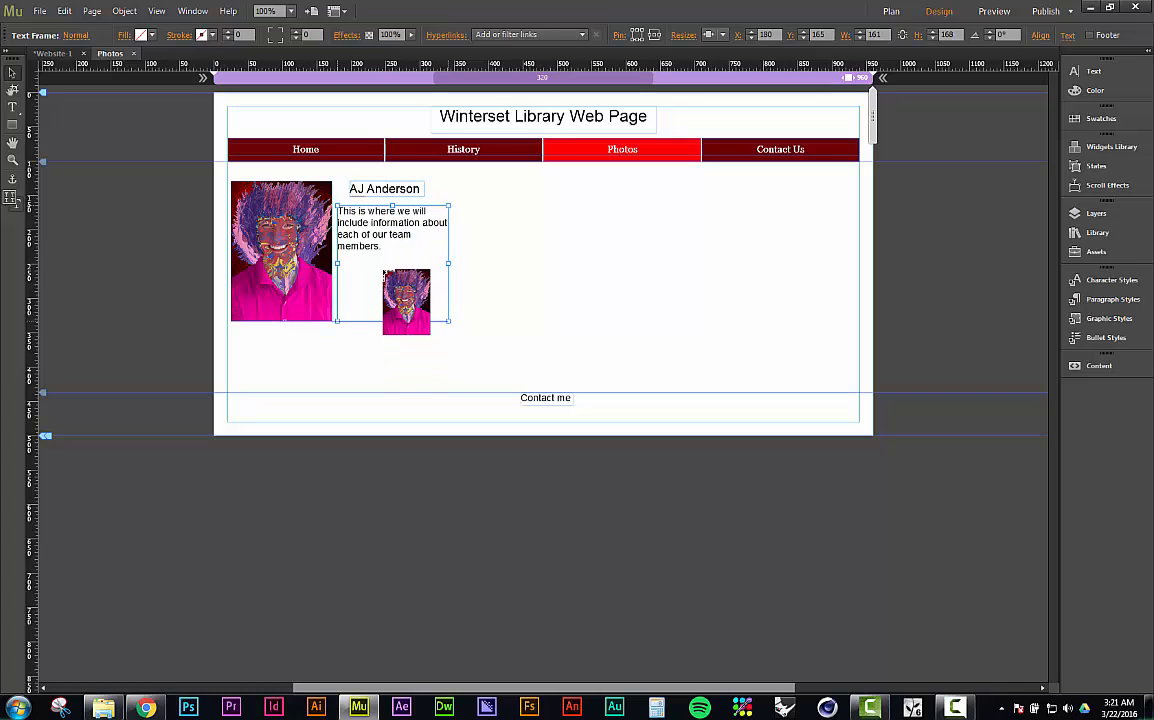
key(ctrl+z)
key(ctrl+z)
key(ctrl+z)
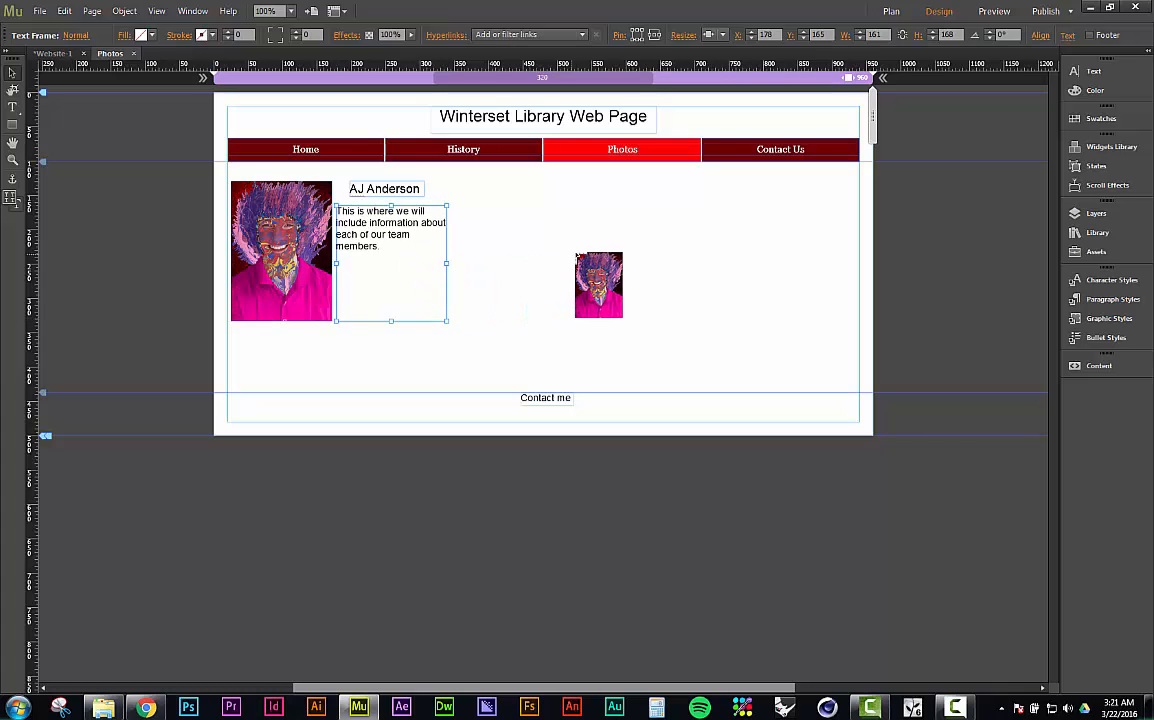
Center the name box above the description box, level with the portrait's top edge at Y 130
key(ctrl+z)
key(ctrl+z)
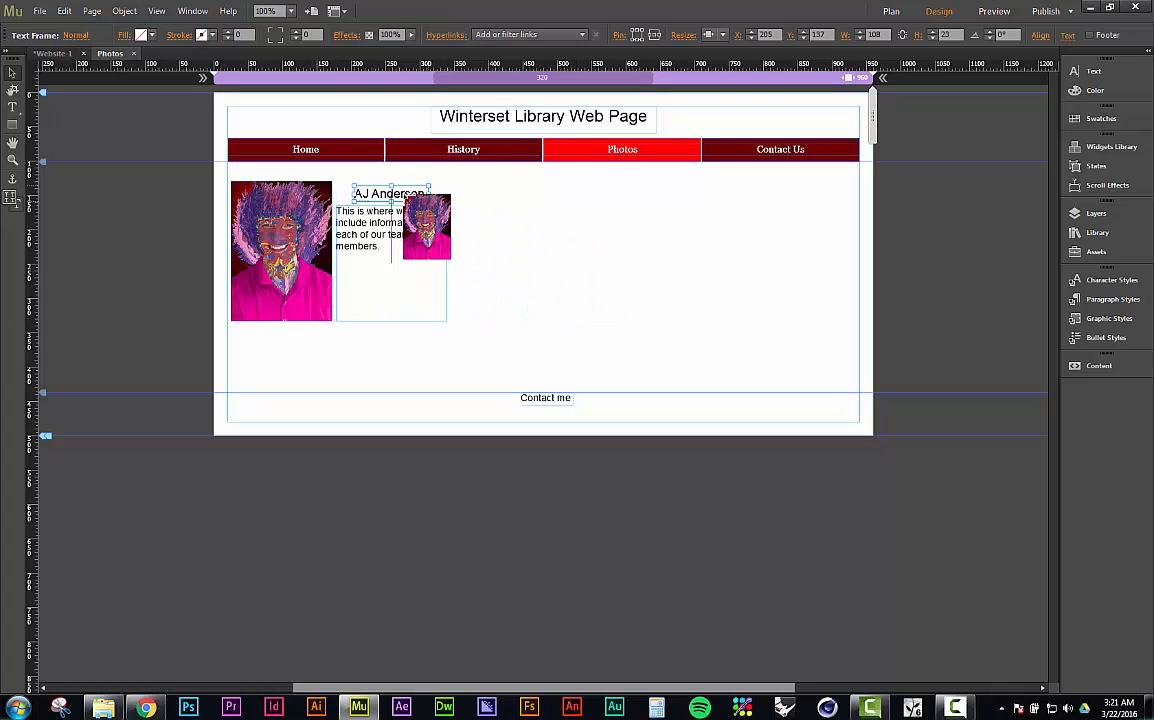
drag(404, 195, 404, 190)
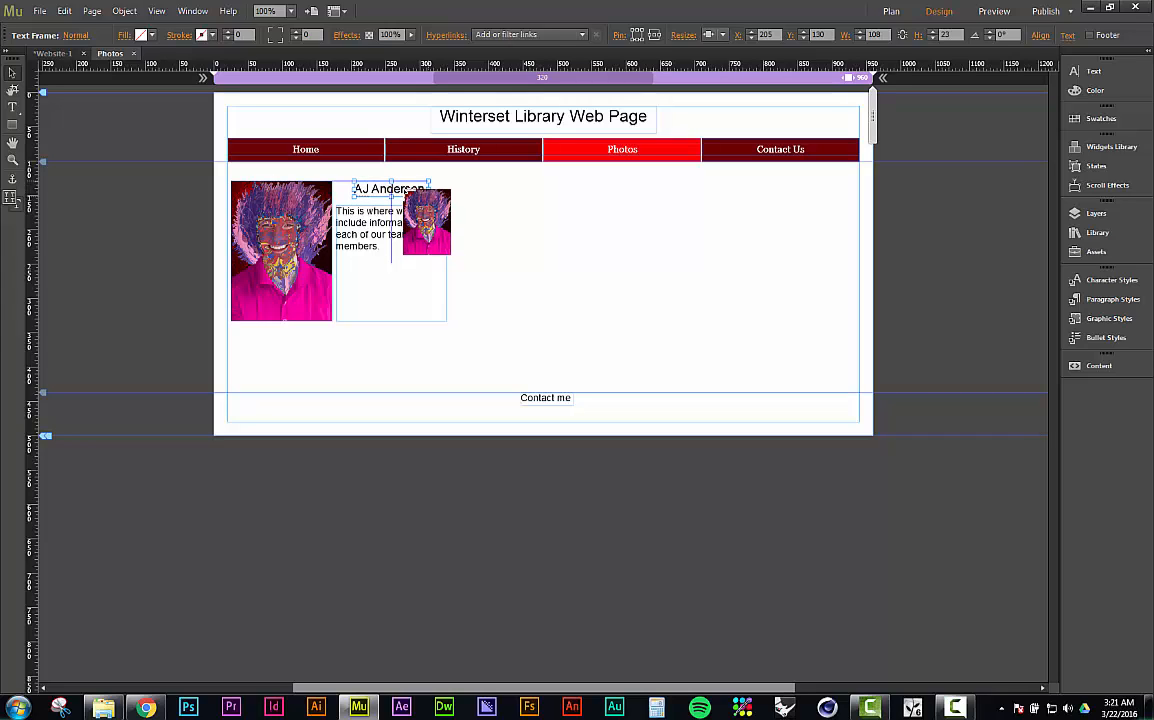
drag(404, 190, 410, 192)
click(577, 234)
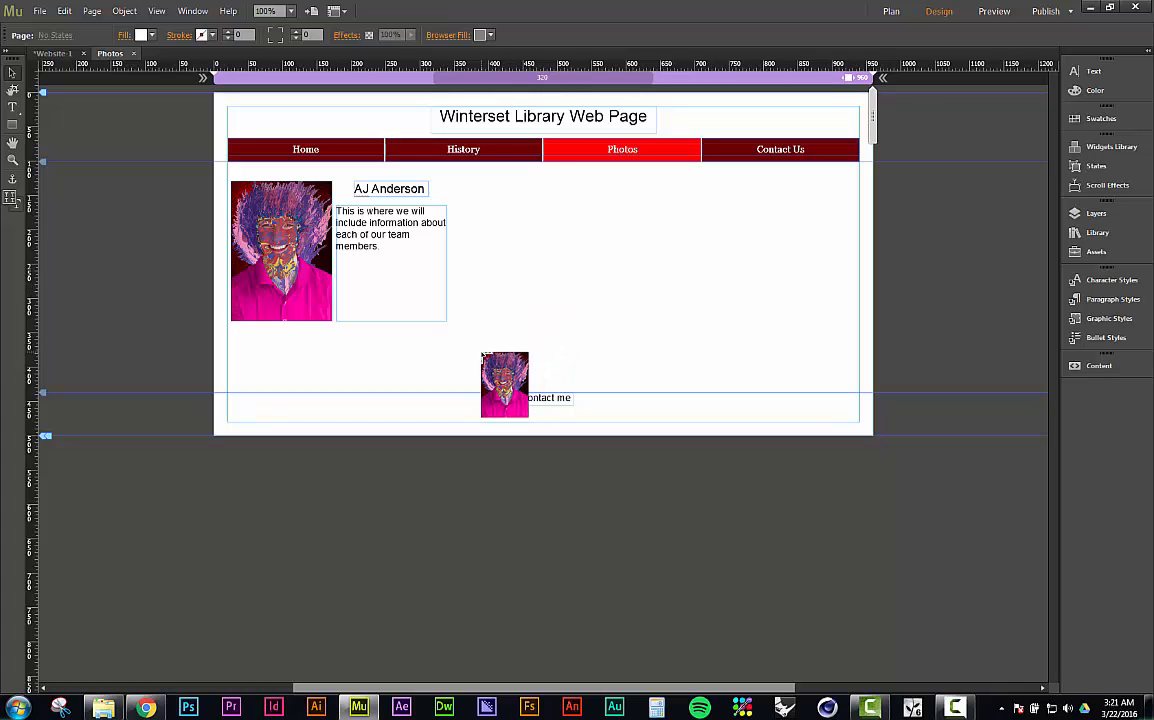
Copy the portrait together with its name and description boxes and paste a duplicate onto the page
drag(481, 350, 283, 188)
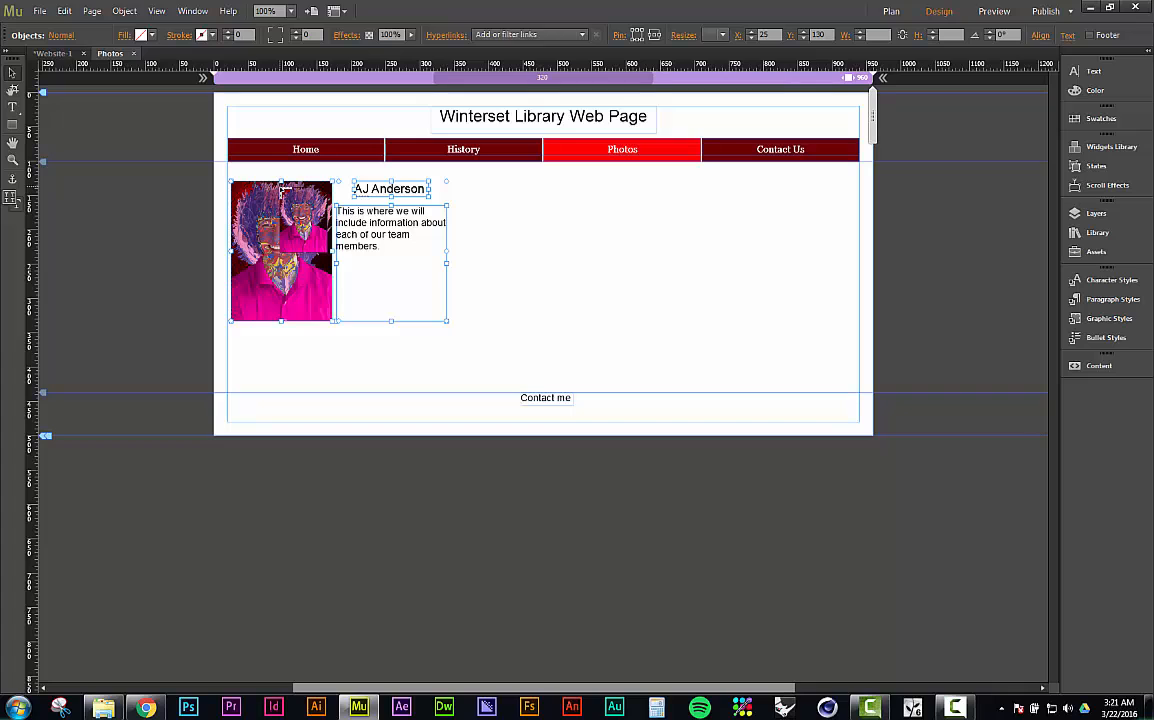
right_click(301, 242)
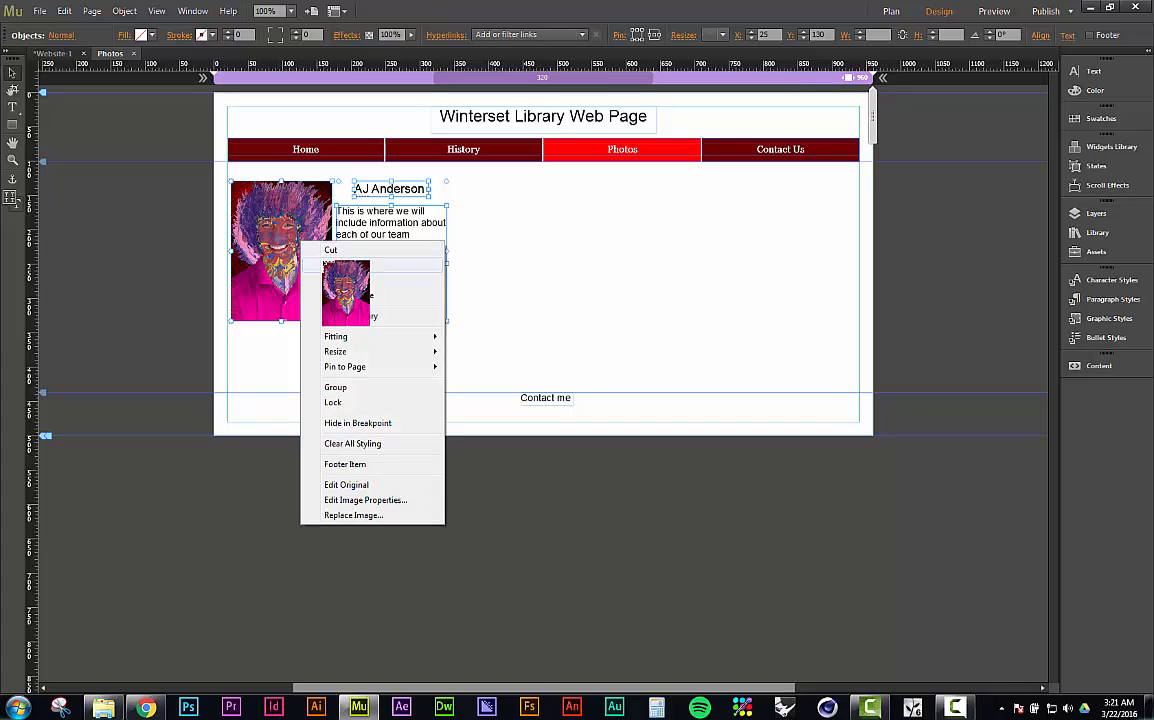
click(324, 264)
click(618, 268)
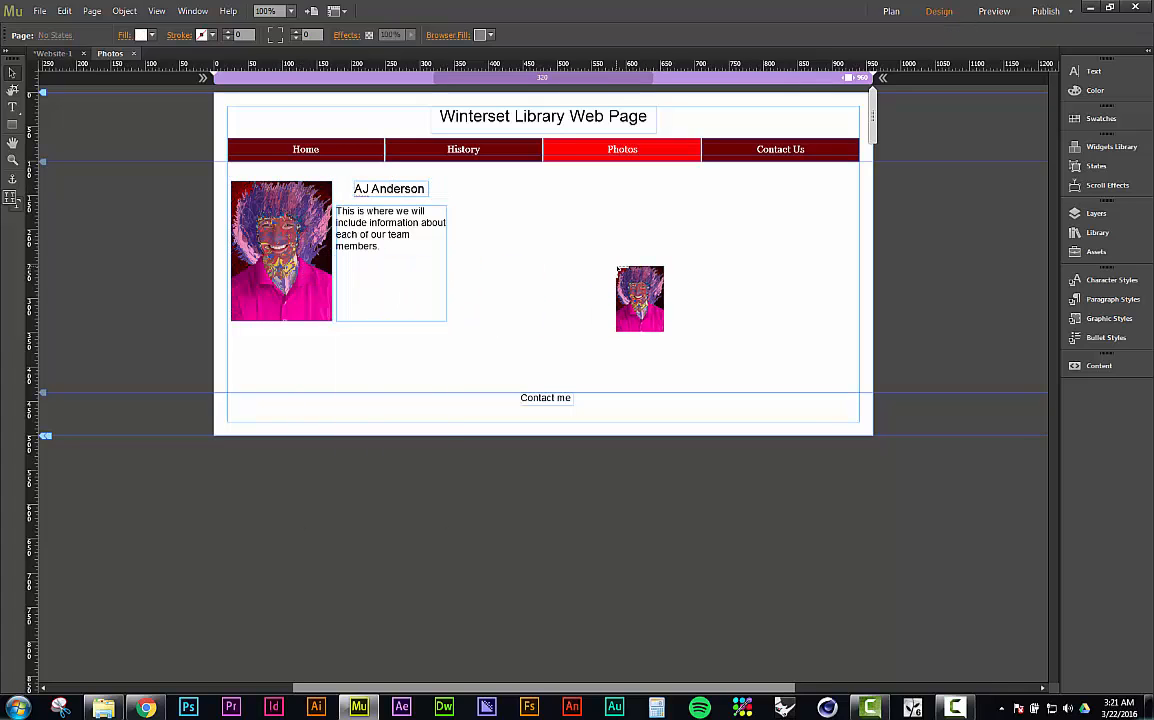
right_click(550, 238)
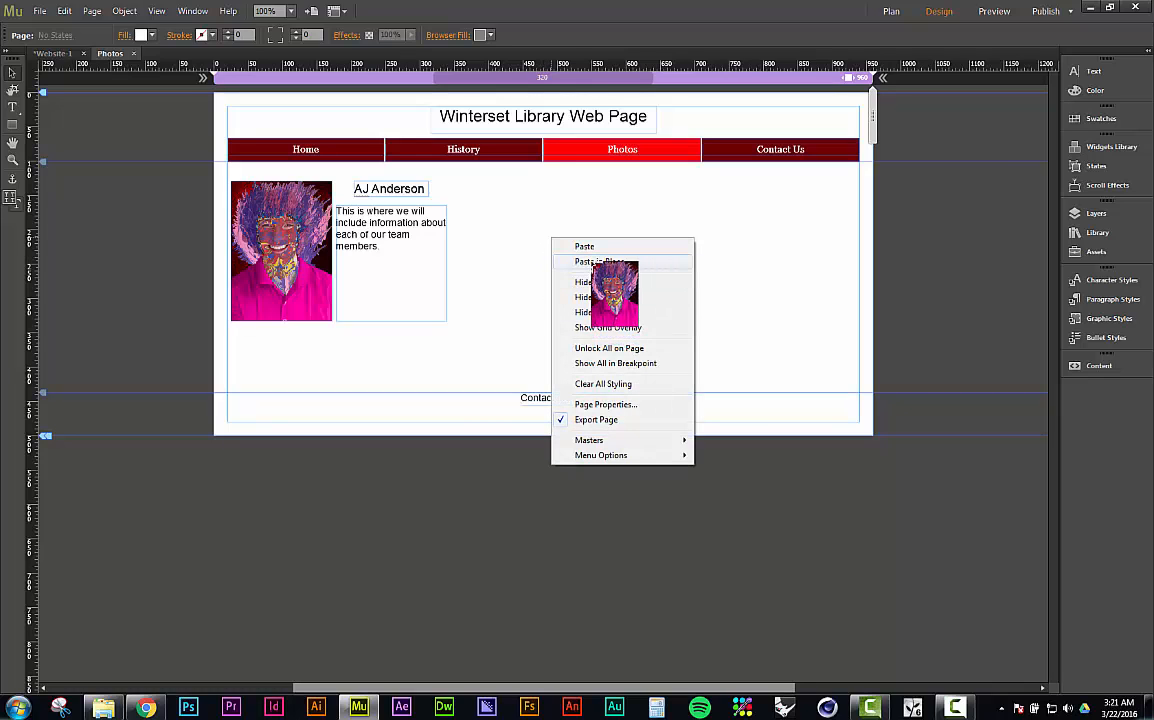
click(534, 258)
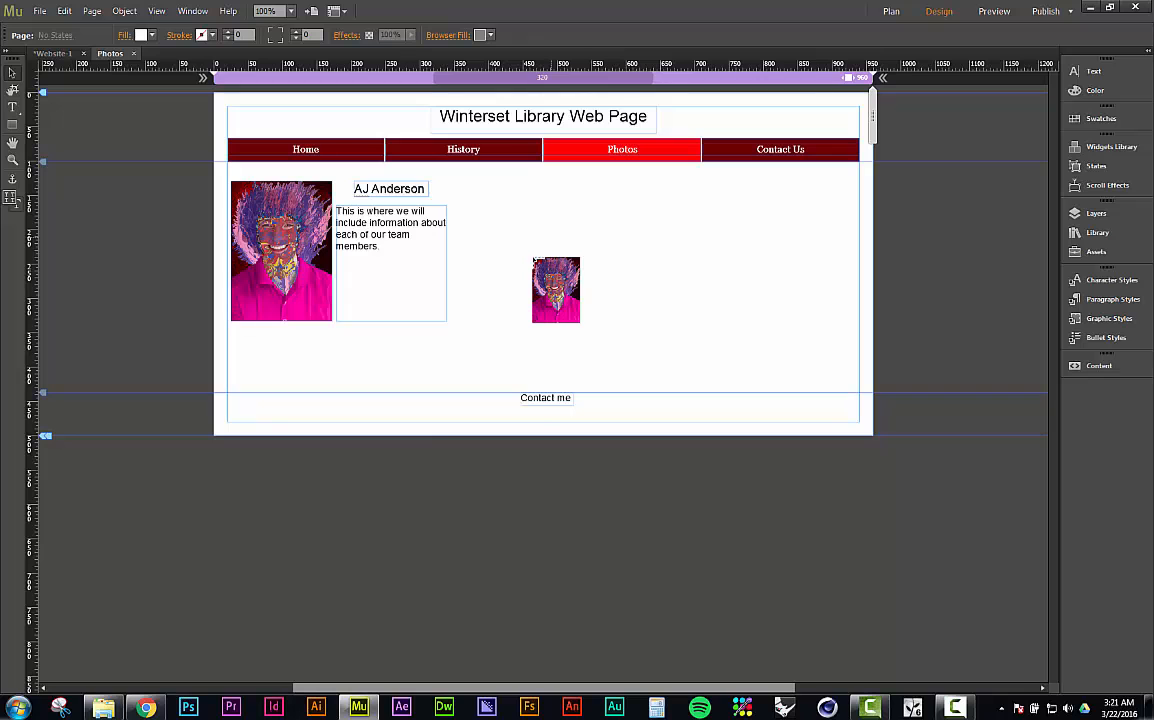
key(ctrl+v)
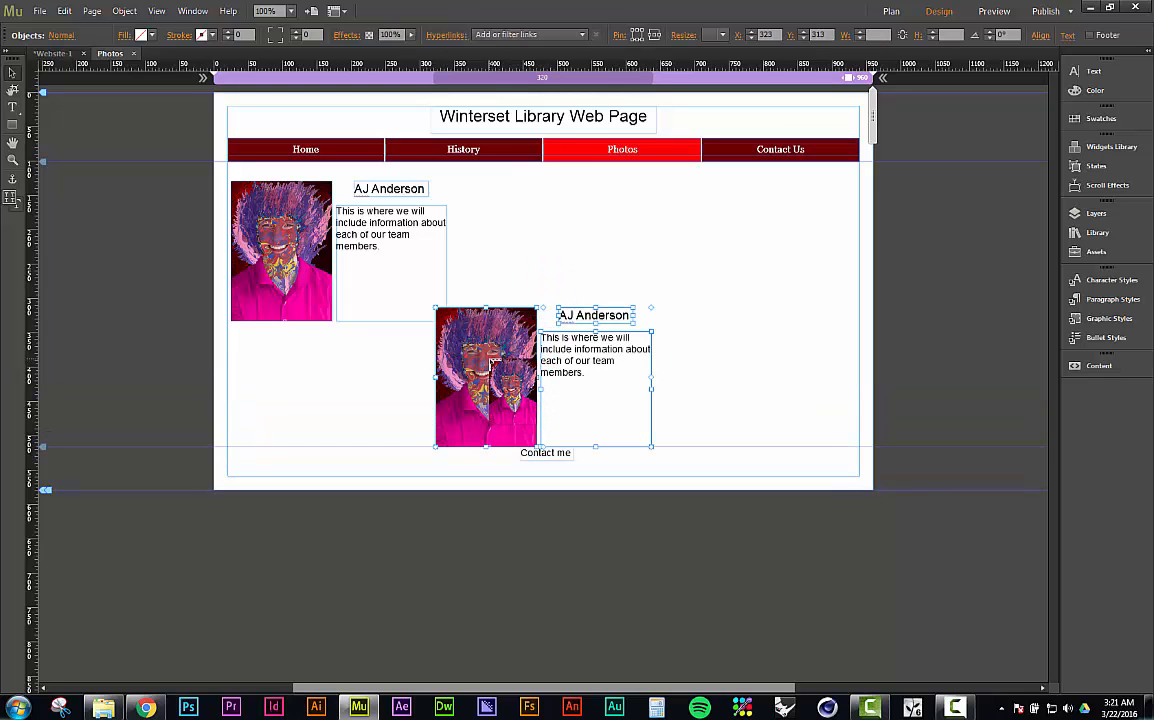
Add further duplicates of the portrait set and align them into two even rows of two
drag(491, 360, 508, 398)
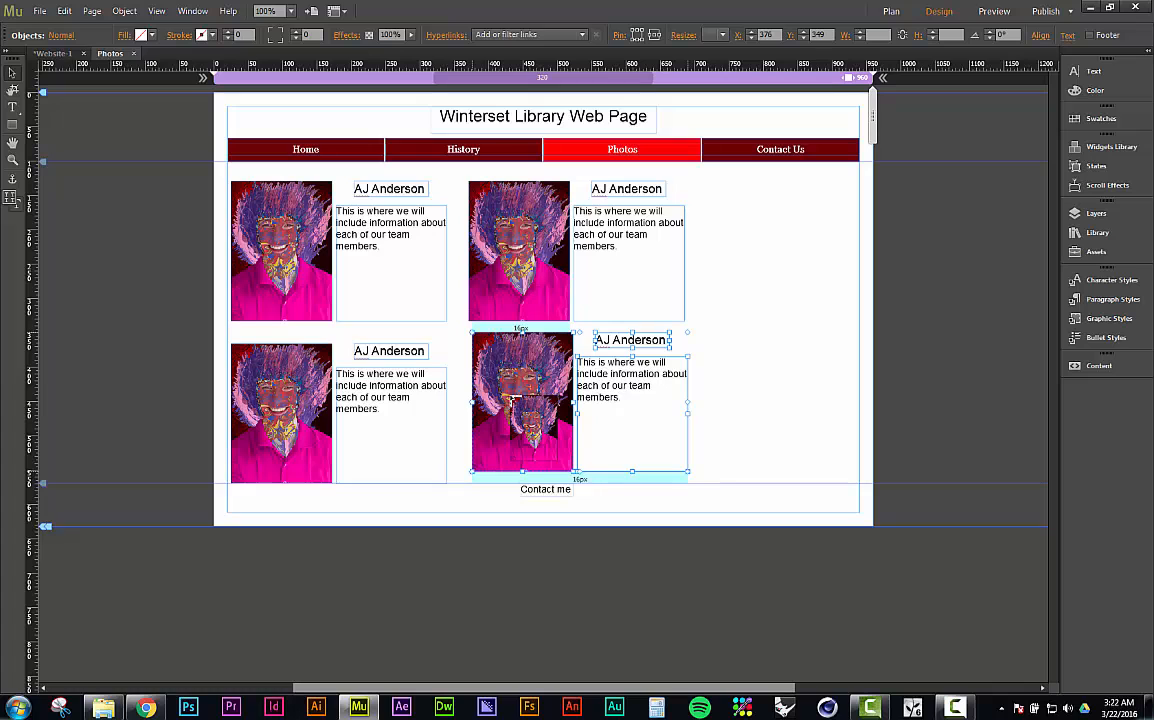
drag(513, 398, 490, 402)
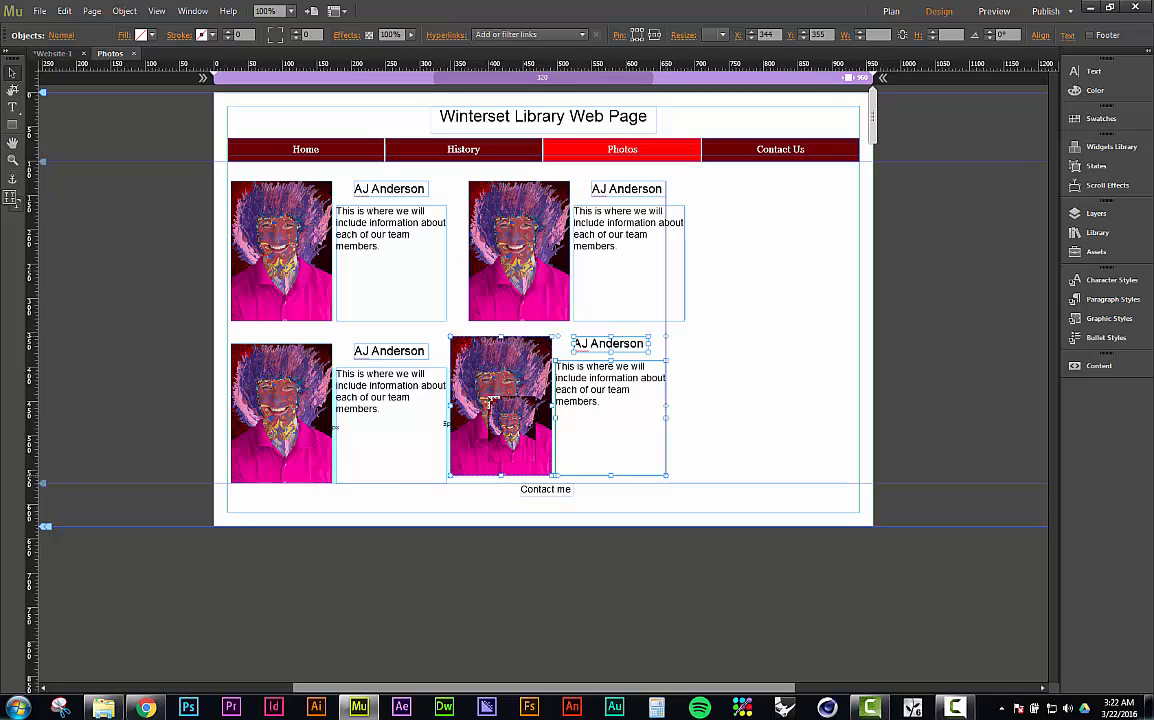
drag(490, 399, 748, 193)
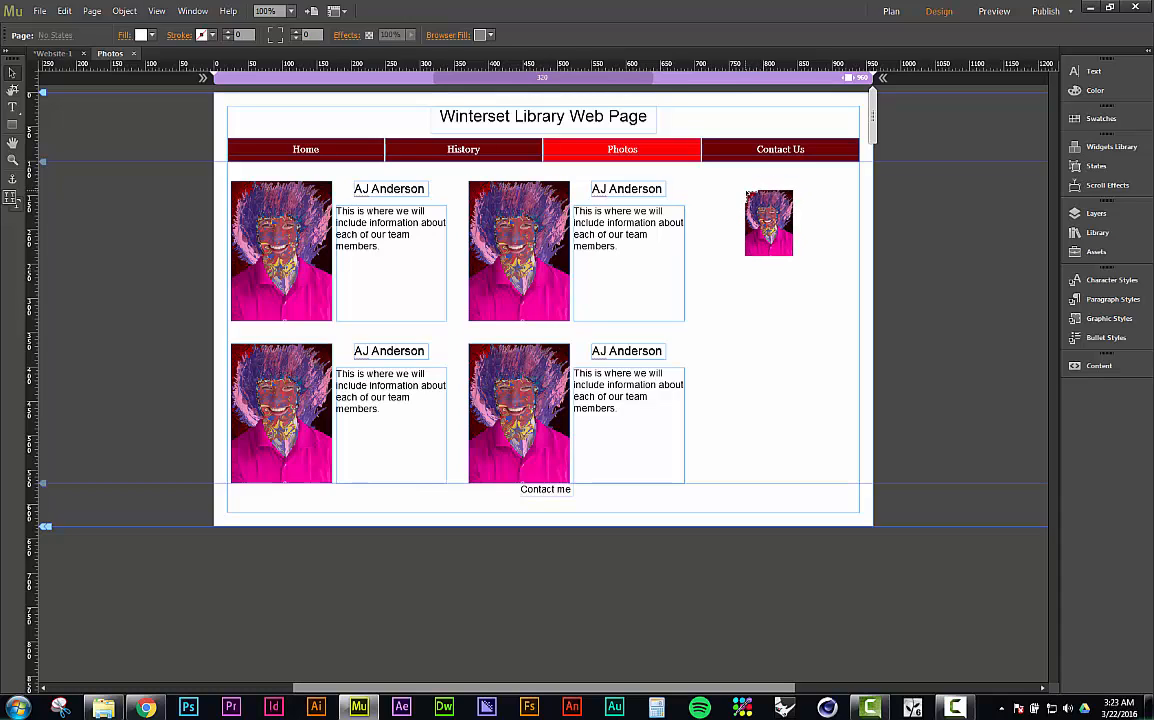
Copy all four portrait sets, paste them, and align the copies below the originals with the same 33 px row gap
drag(748, 193, 276, 443)
right_click(284, 395)
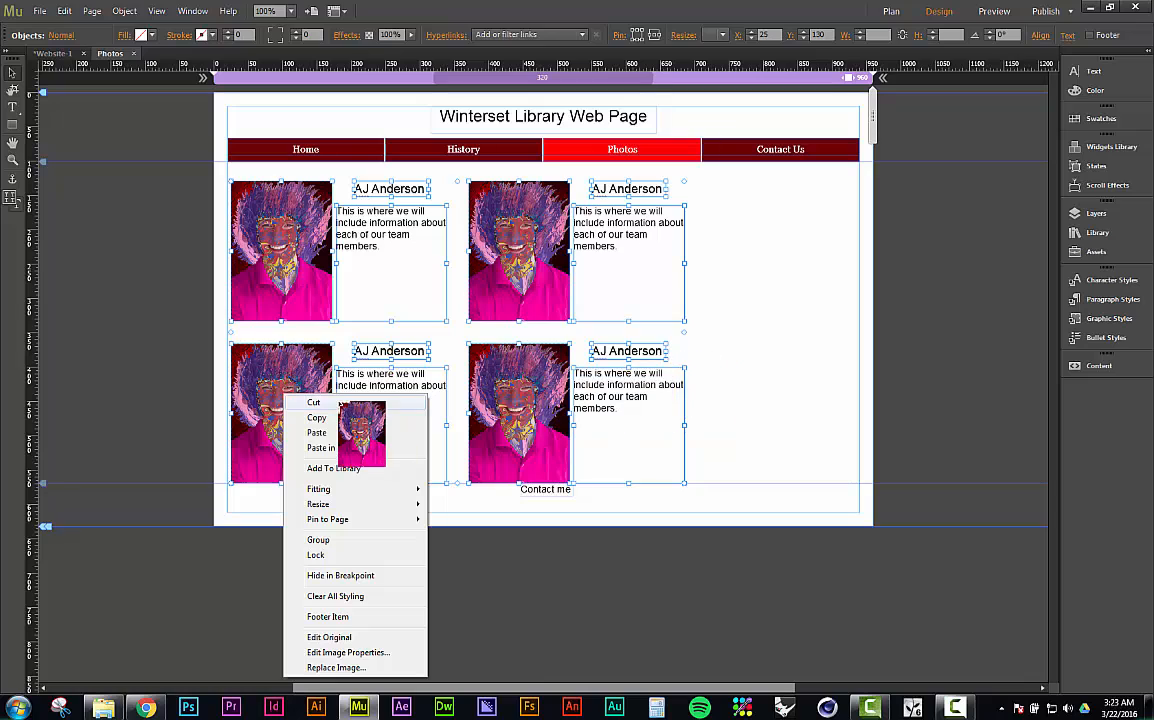
click(345, 418)
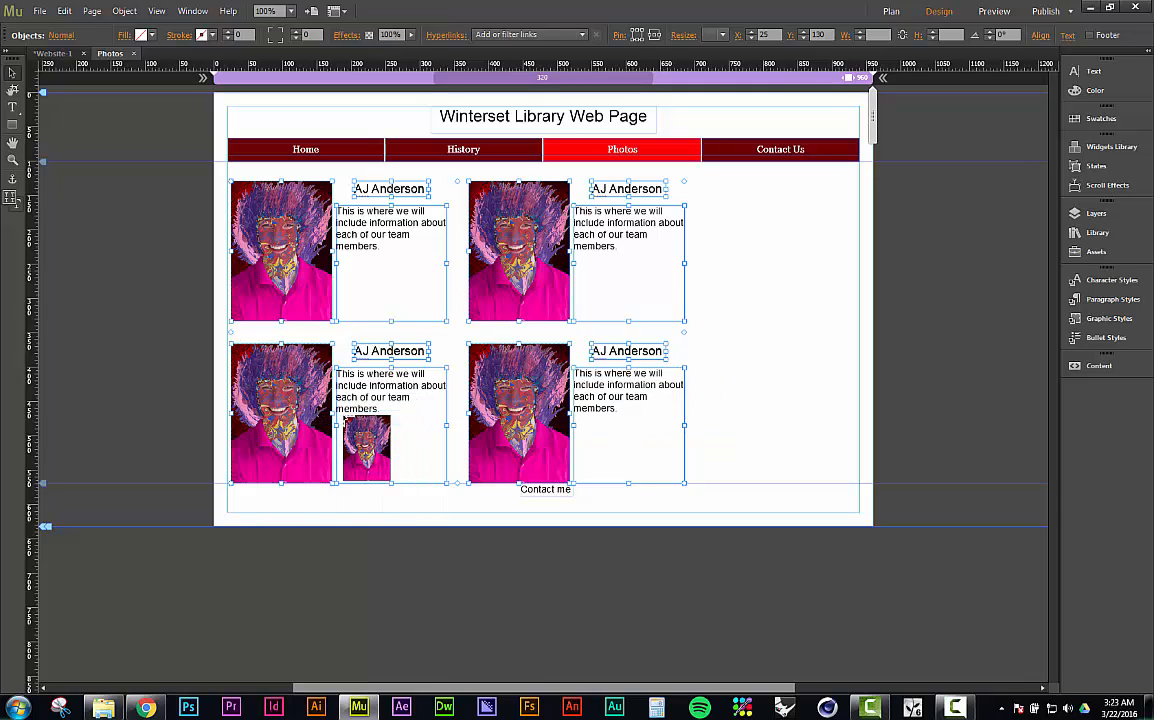
right_click(747, 362)
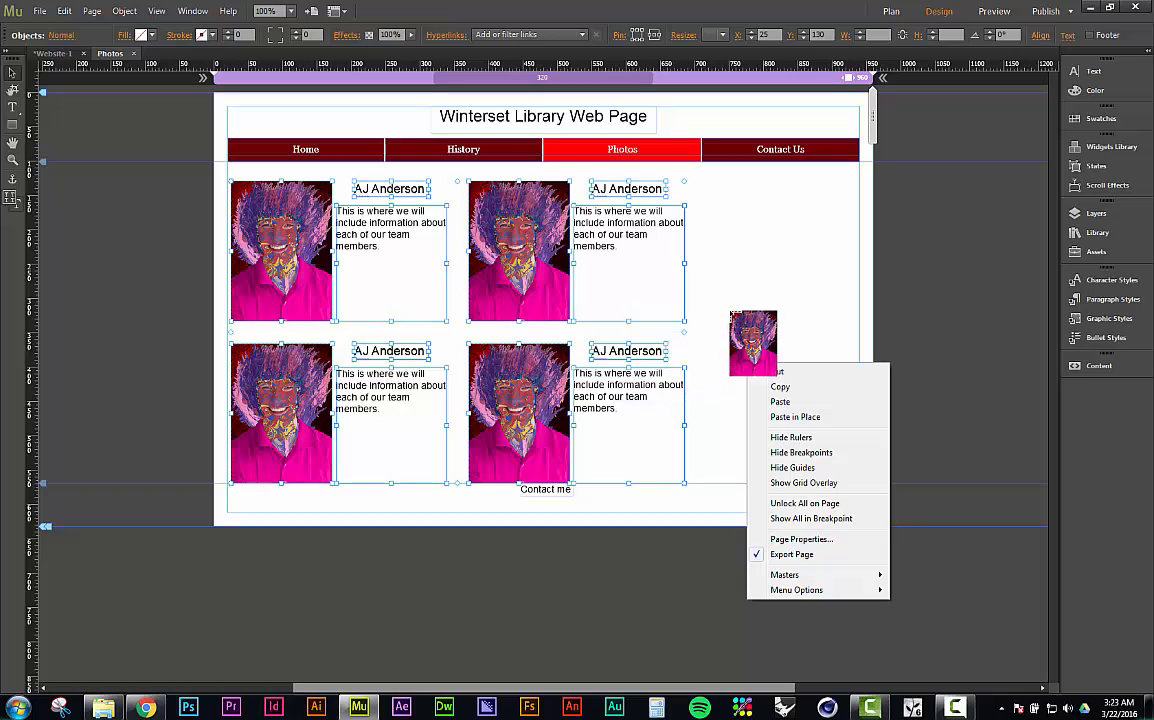
click(729, 313)
key(ctrl+v)
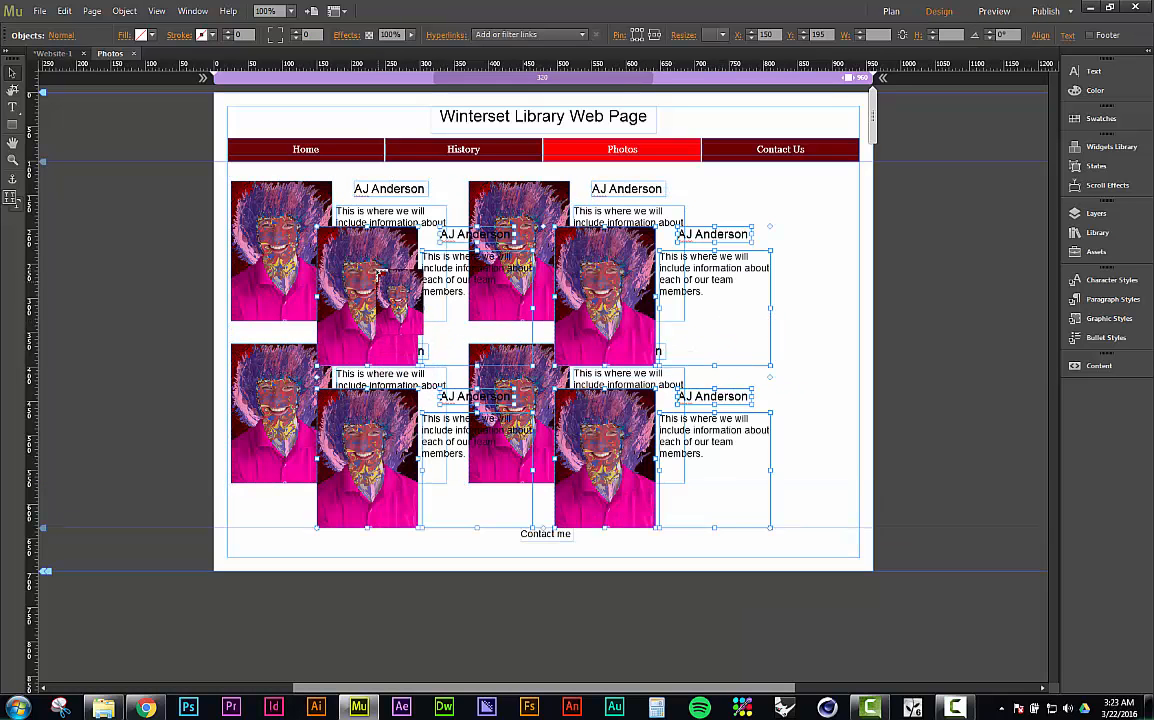
drag(373, 264, 292, 547)
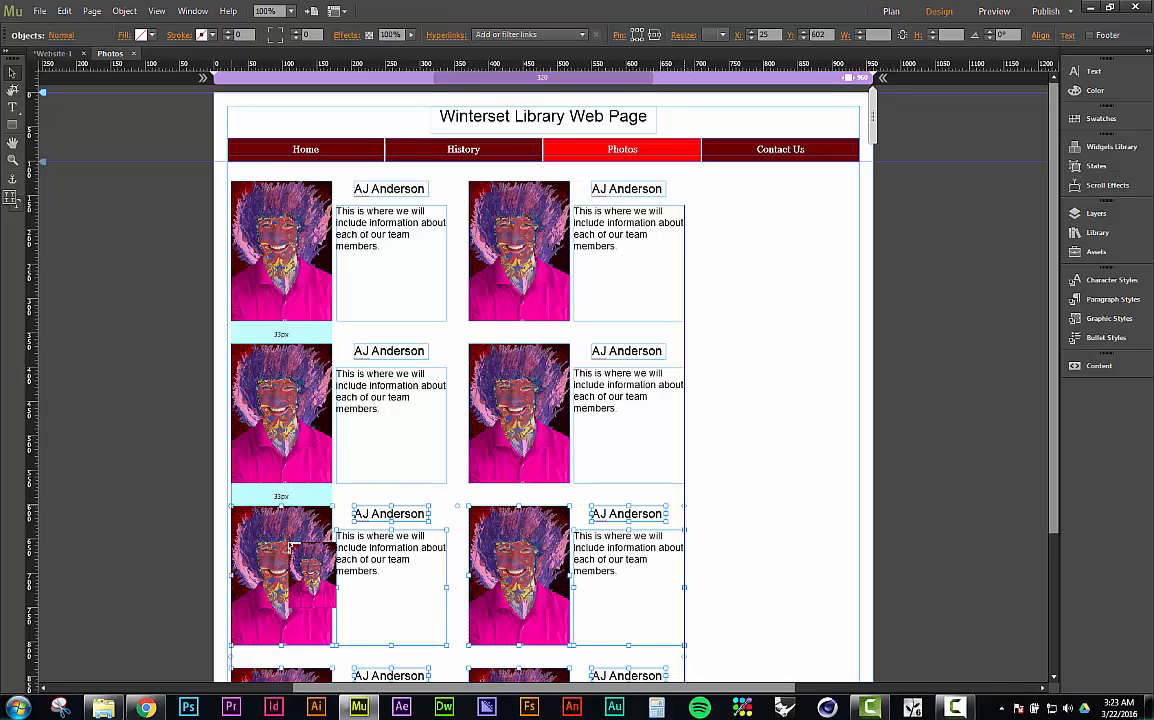
drag(290, 545, 544, 366)
scroll(522, 350, down, 3)
scroll(547, 356, up, 4)
scroll(560, 346, down, 1)
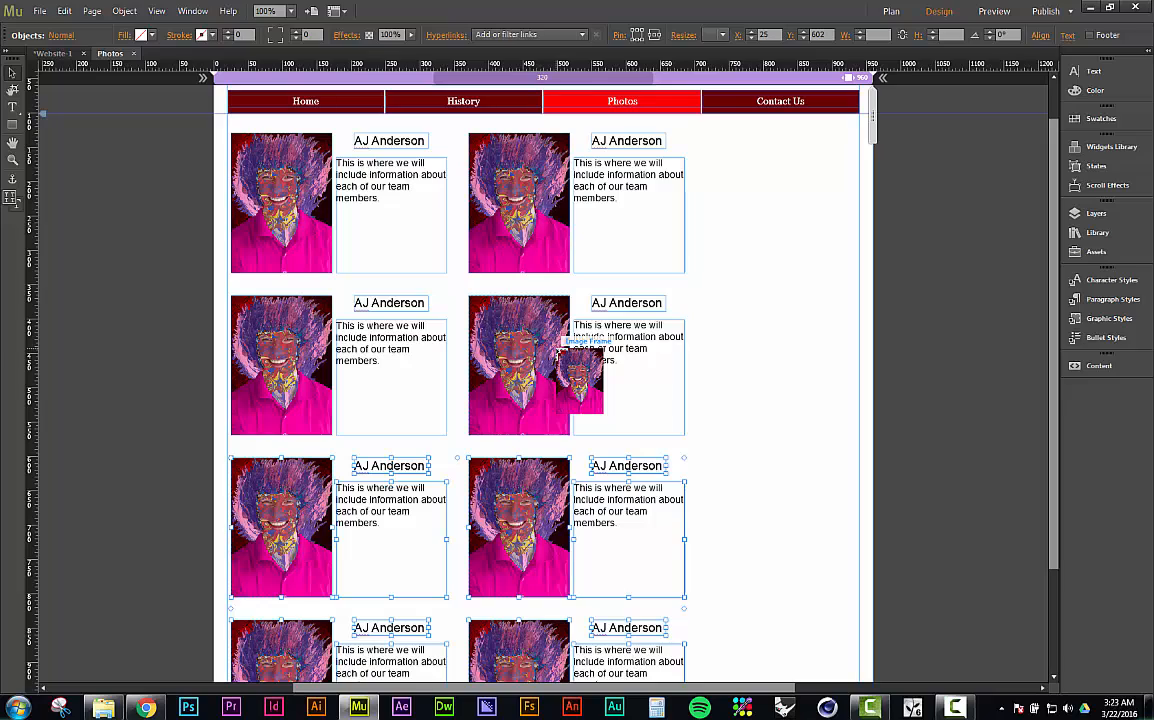
Try placing the blue-green self-portrait JPG as a separate image over the top row's second portrait, and delete it again
drag(171, 581, 427, 373)
drag(388, 232, 518, 200)
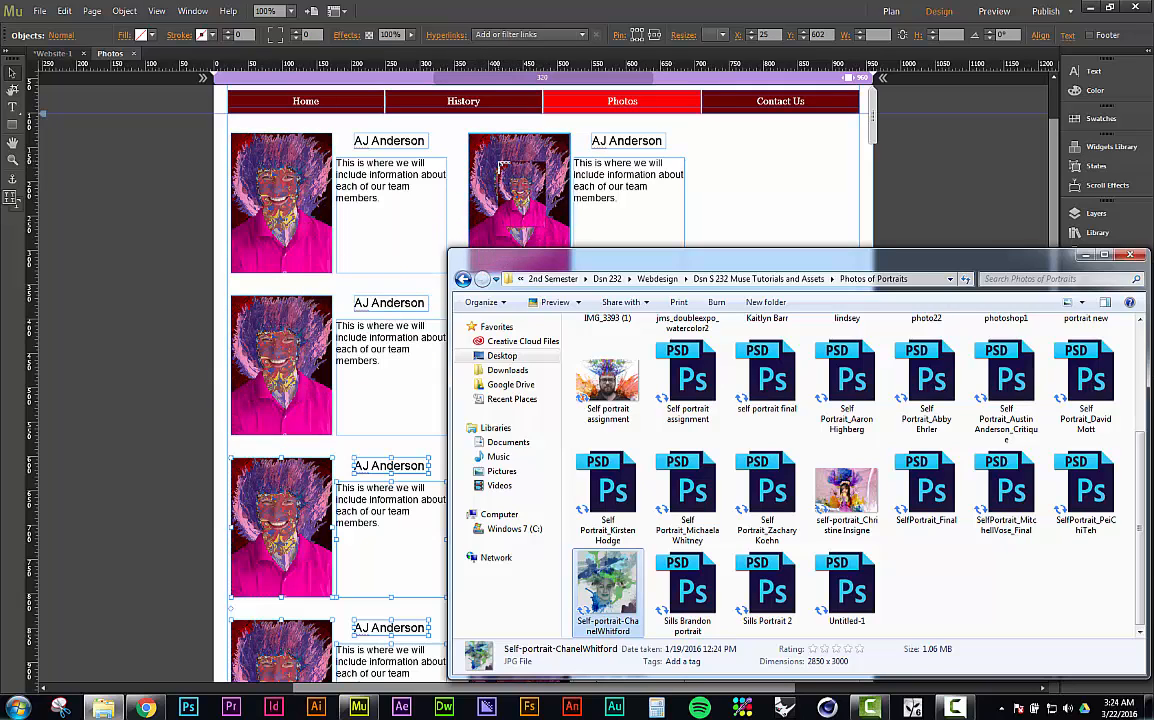
click(498, 165)
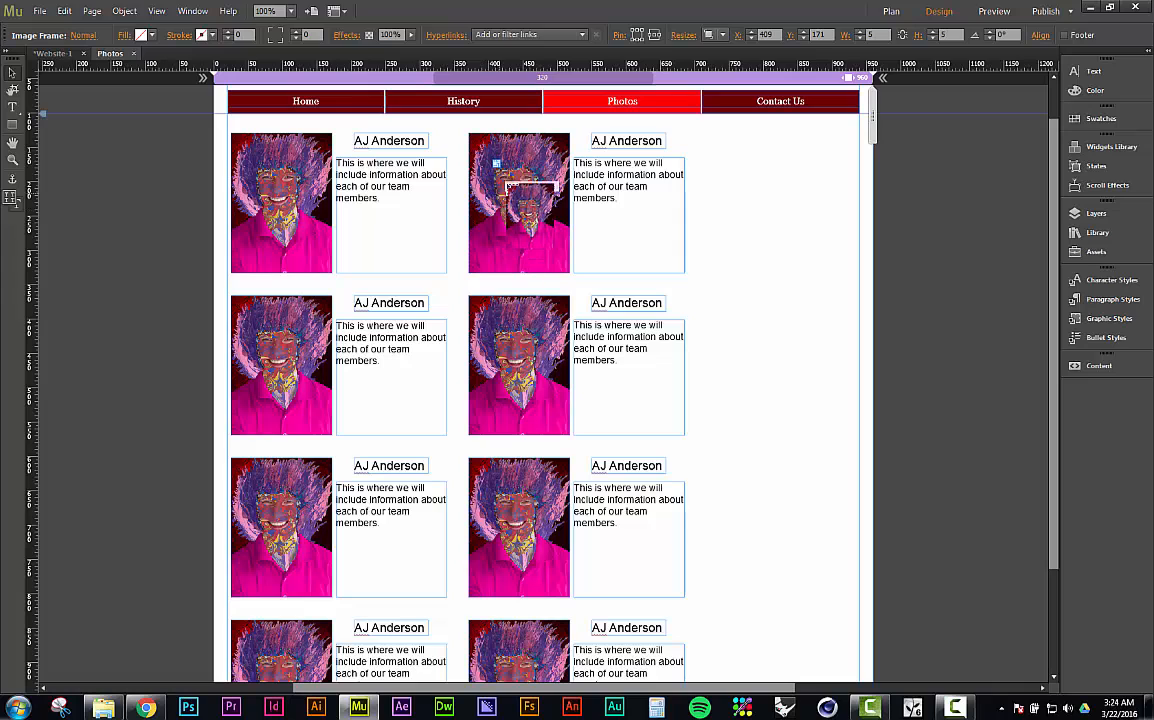
drag(498, 166, 576, 246)
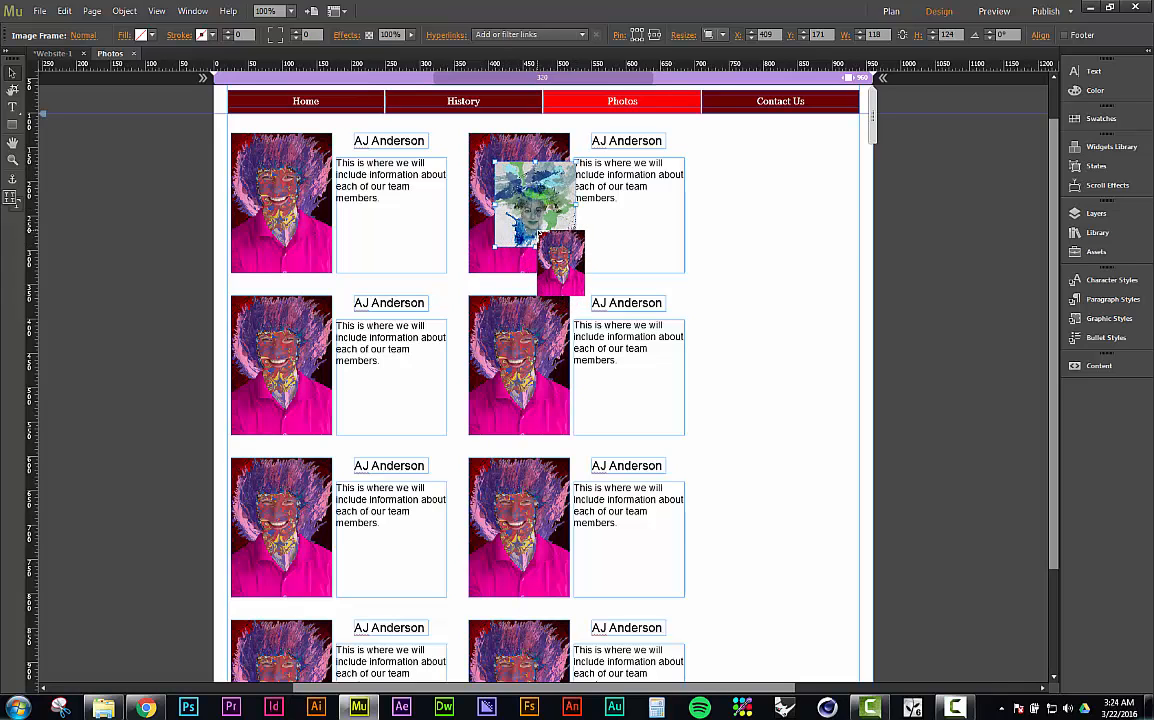
key(Delete)
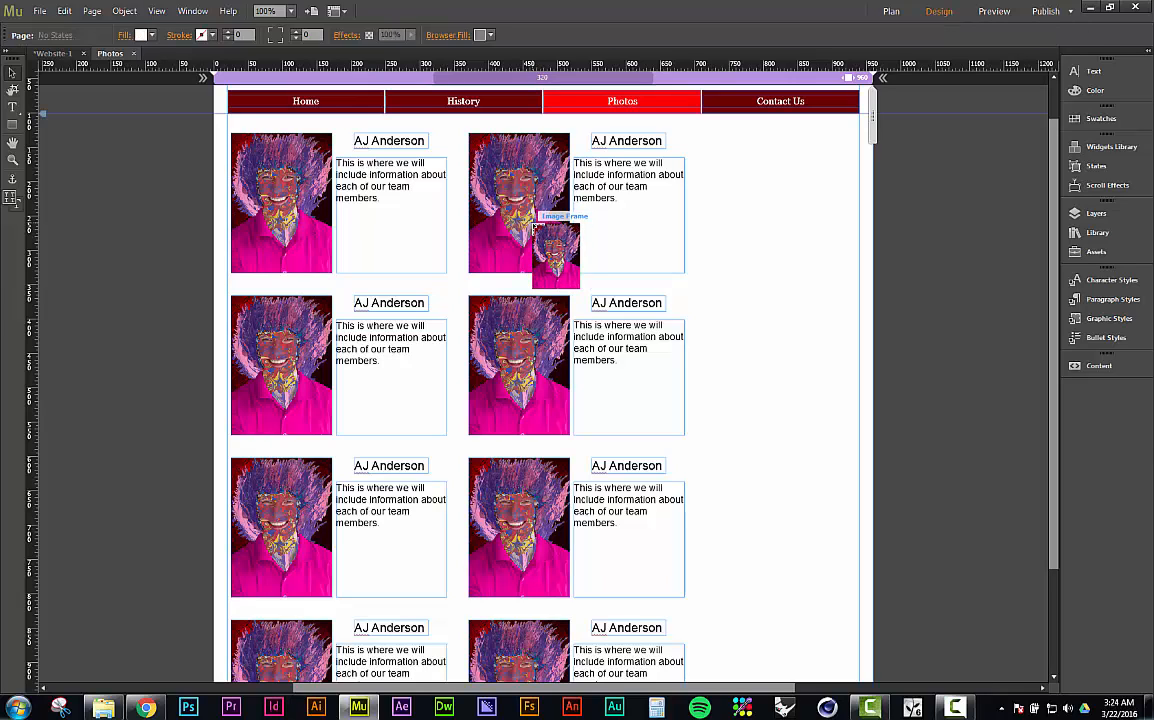
Replace the image in the top row's second portrait frame with the blue-green self-portrait JPG from the Photos of Portraits folder
click(536, 228)
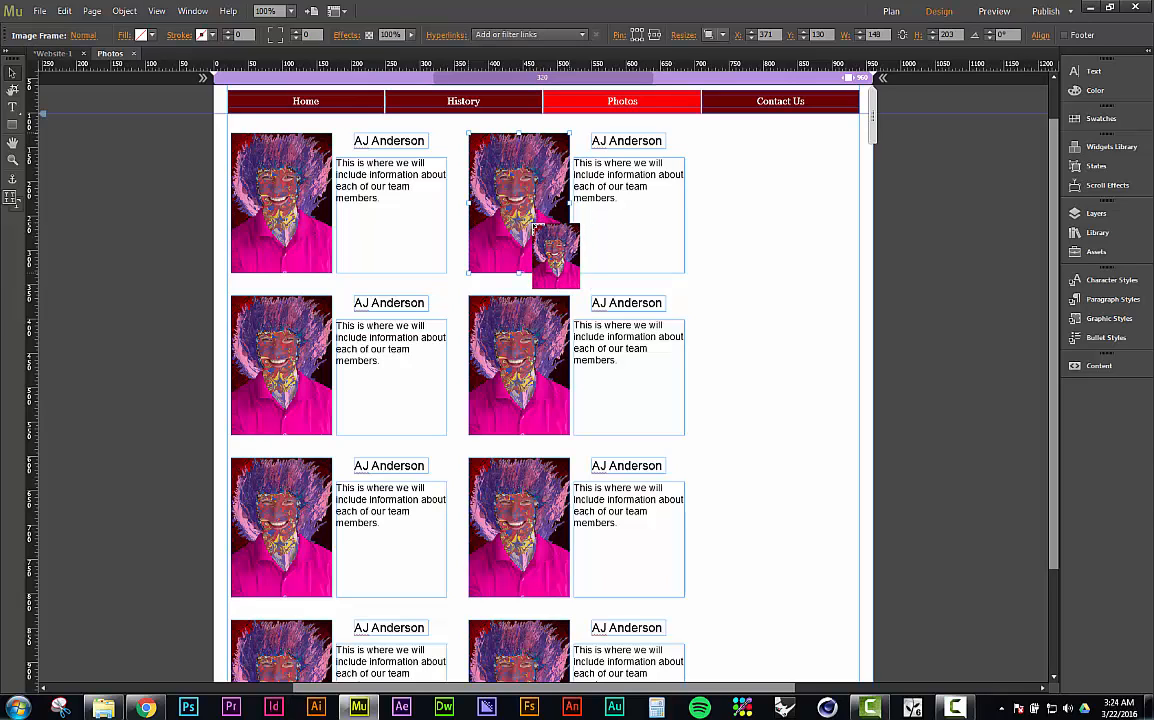
click(750, 282)
drag(1152, 398, 519, 187)
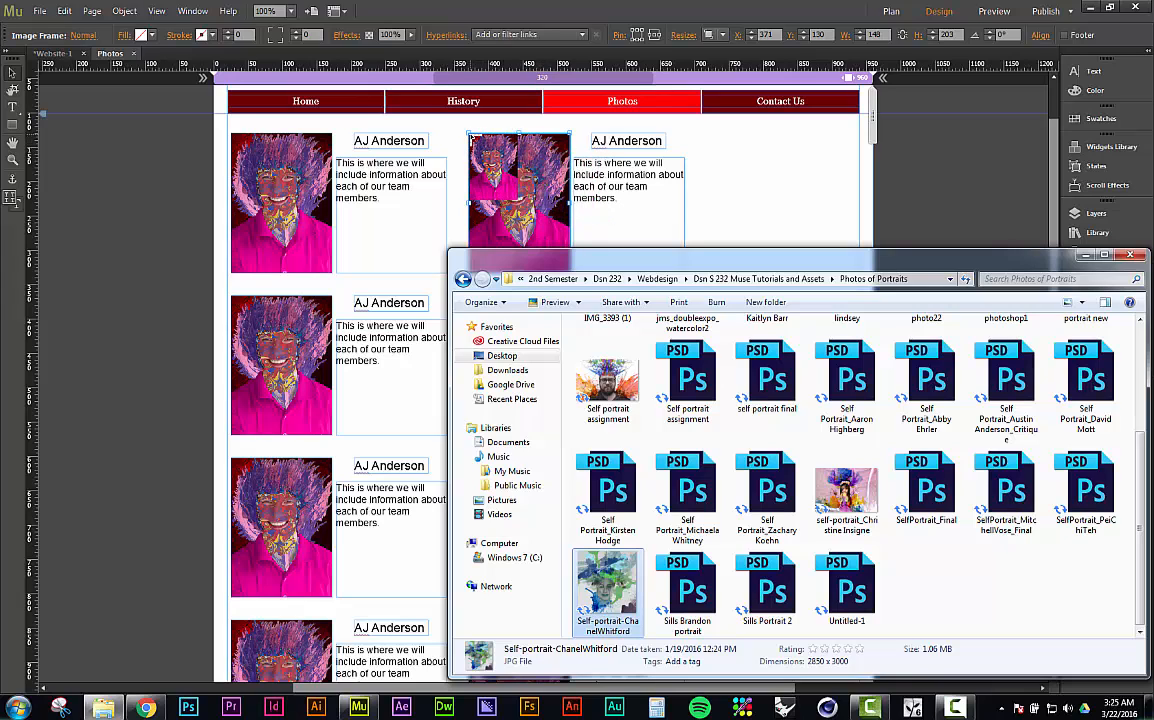
click(470, 137)
click(470, 137)
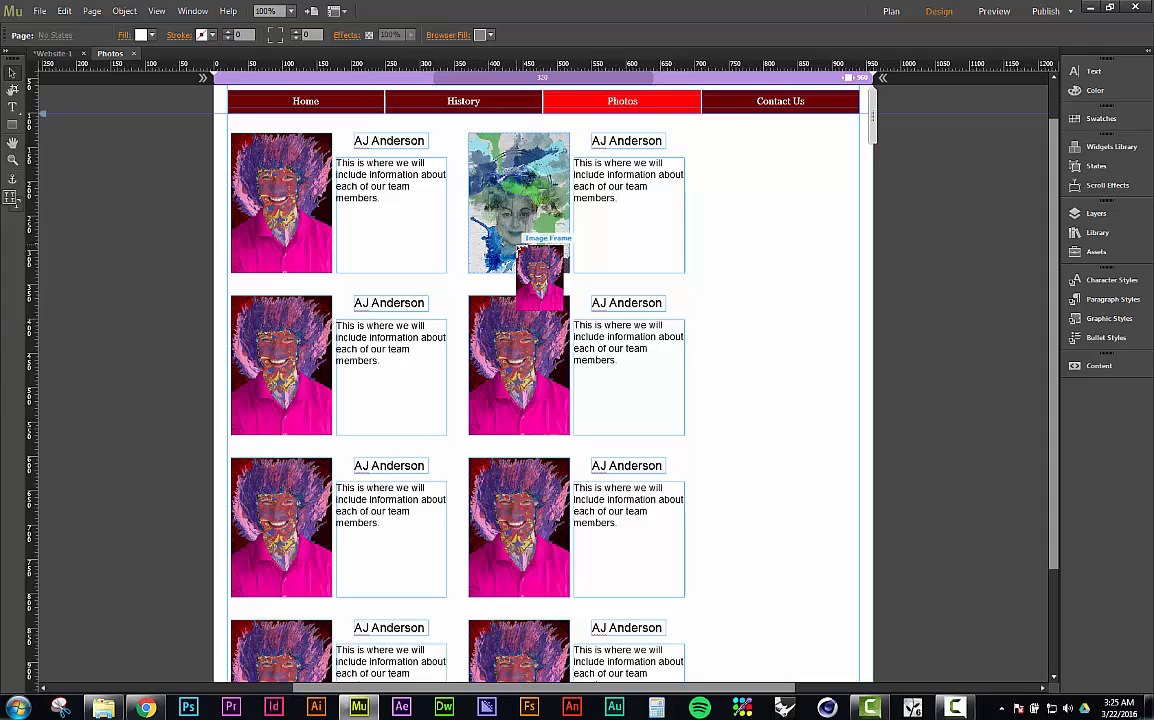
Reposition the new image inside its frame so the face is centered, at about X 357, Y 135
click(518, 248)
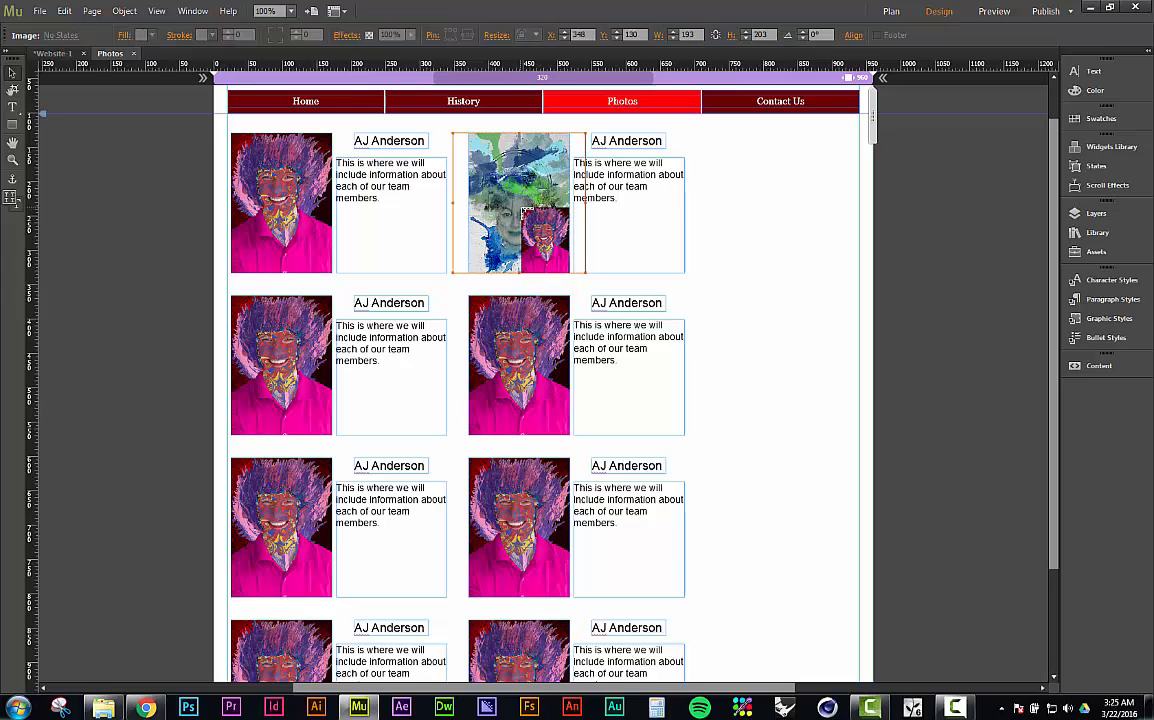
click(522, 228)
mouse_move(530, 212)
mouse_down()
mouse_move(510, 207)
mouse_move(533, 217)
mouse_up()
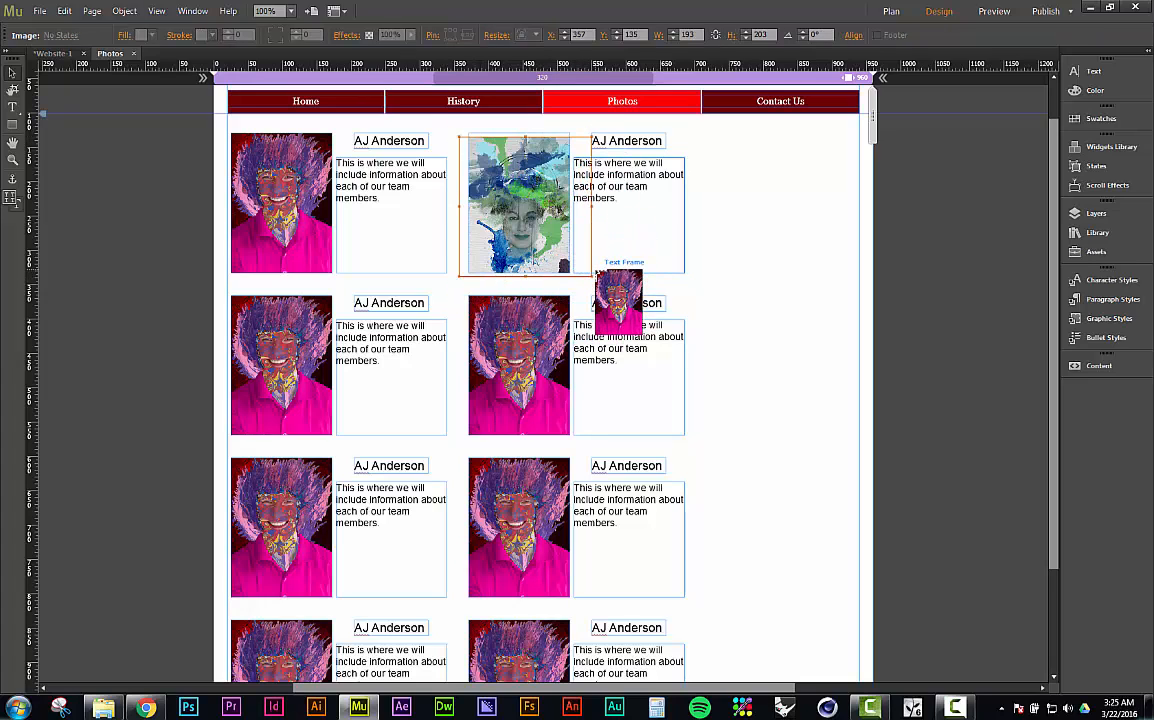
Scale and reposition the blue-green portrait inside its frame to about 184 by 204 px at X 353, Y 129
drag(593, 278, 567, 260)
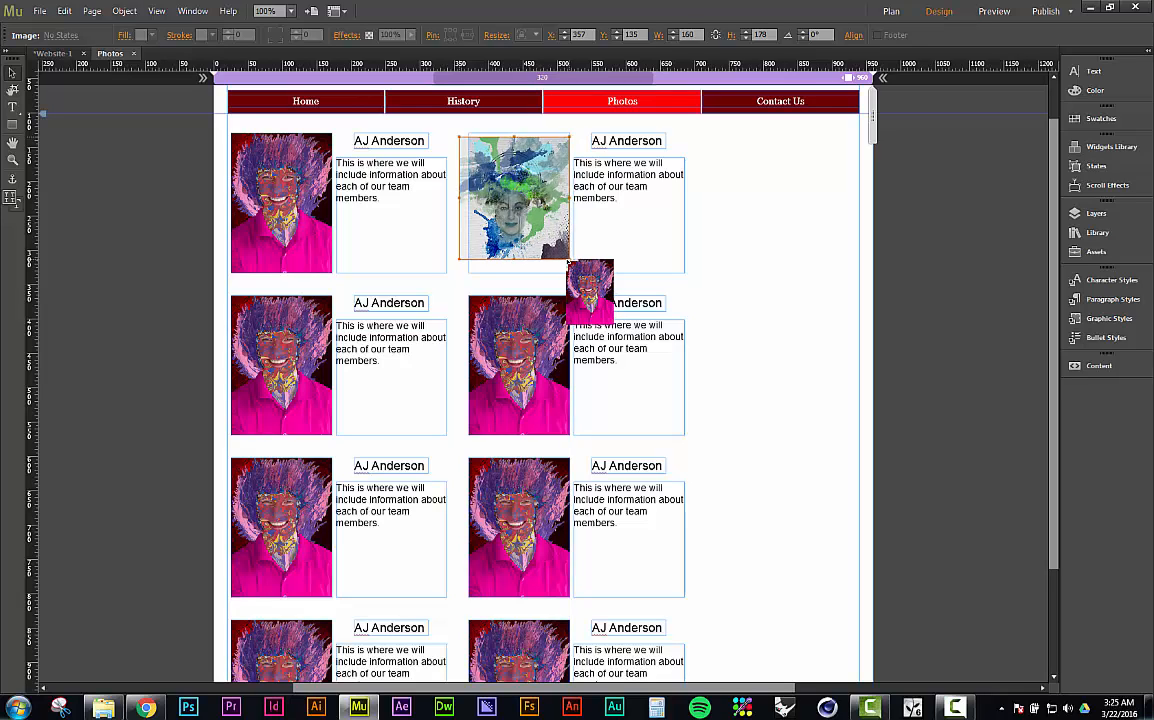
mouse_move(567, 260)
mouse_down()
mouse_move(544, 230)
mouse_move(581, 263)
mouse_up()
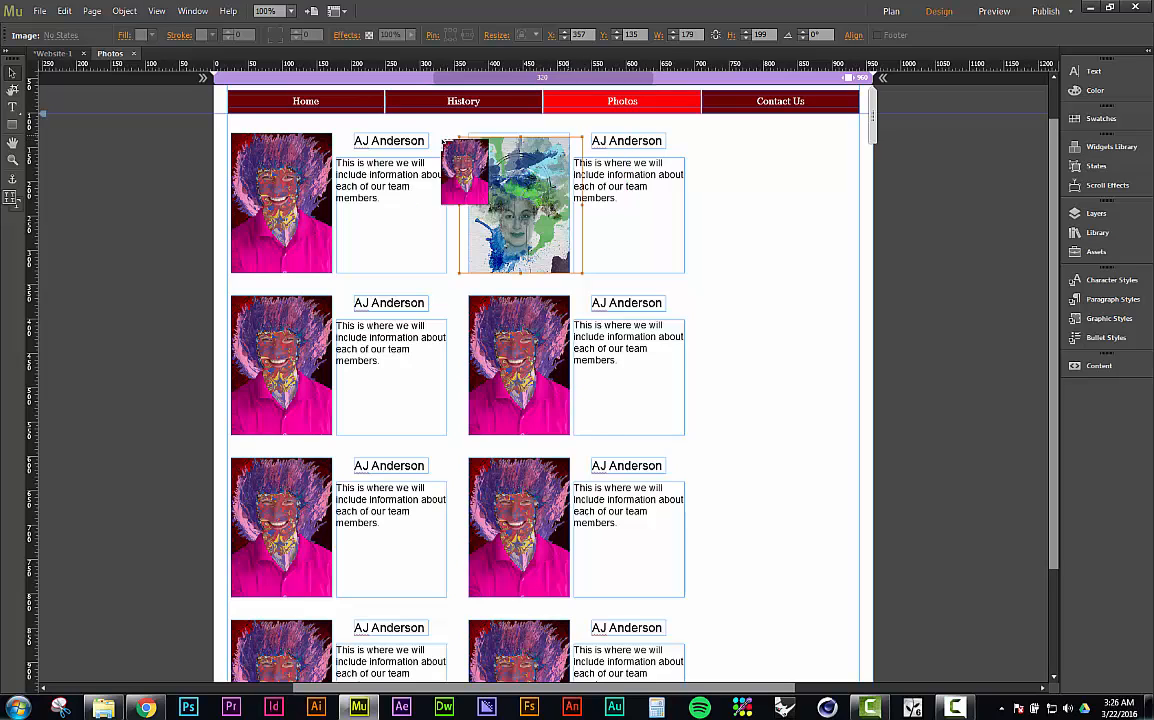
drag(459, 136, 456, 133)
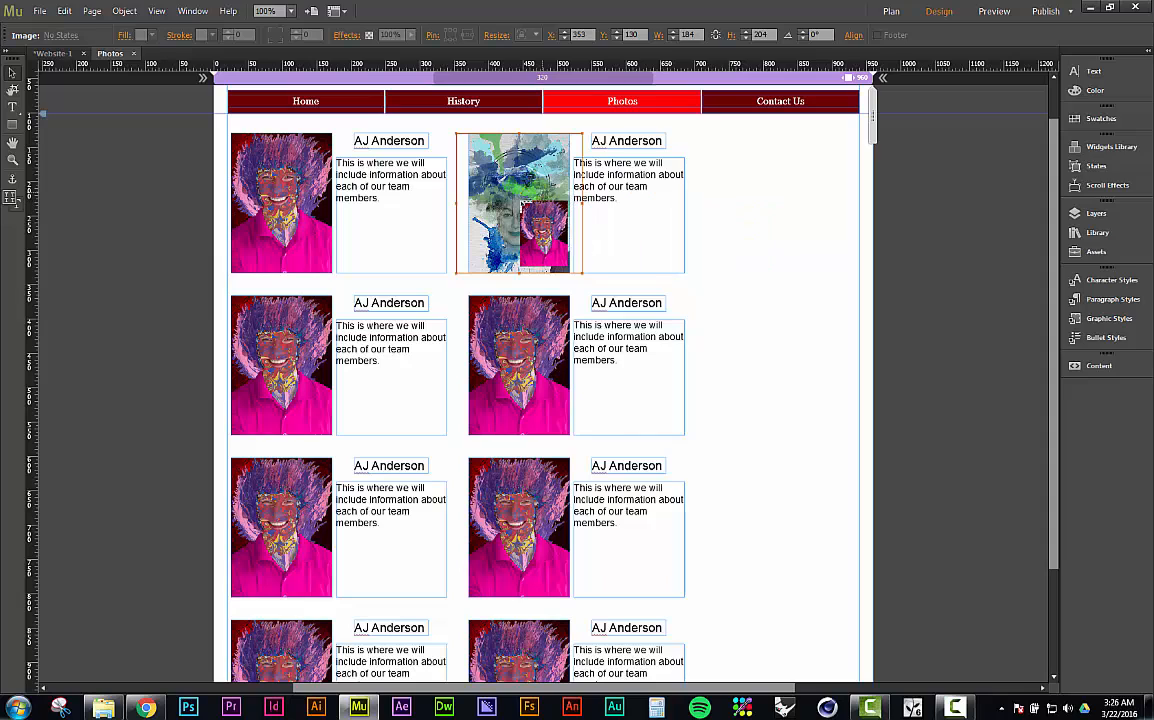
drag(519, 201, 536, 204)
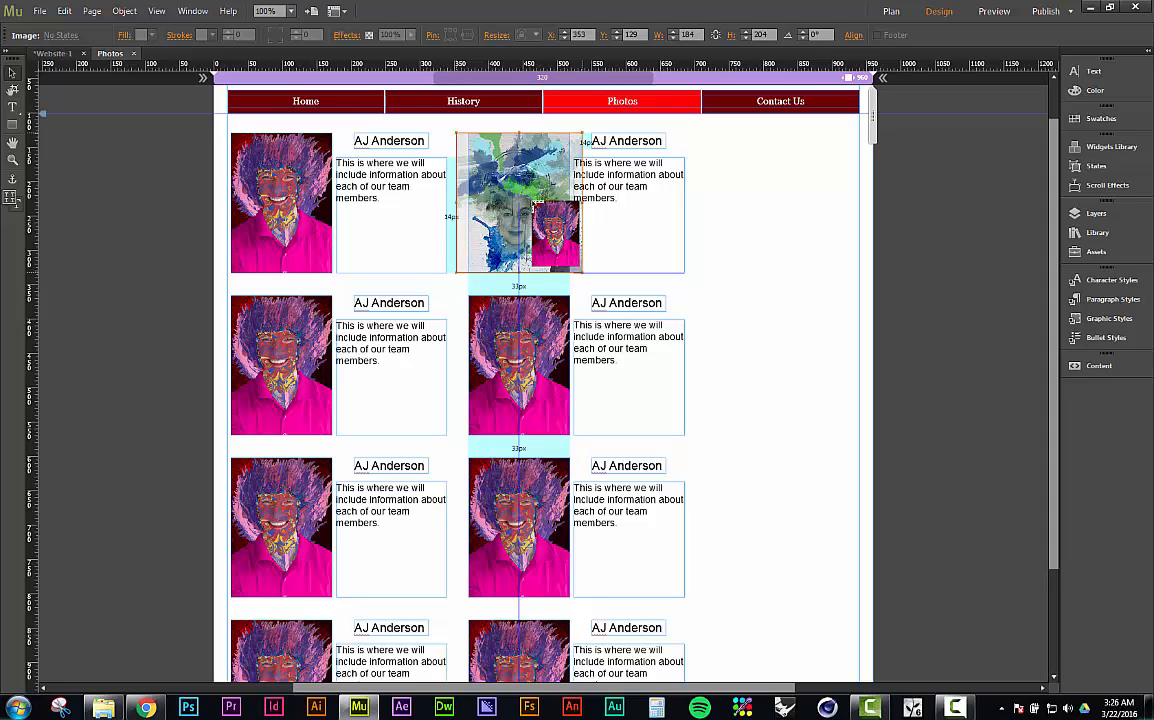
drag(534, 203, 1086, 256)
click(1086, 256)
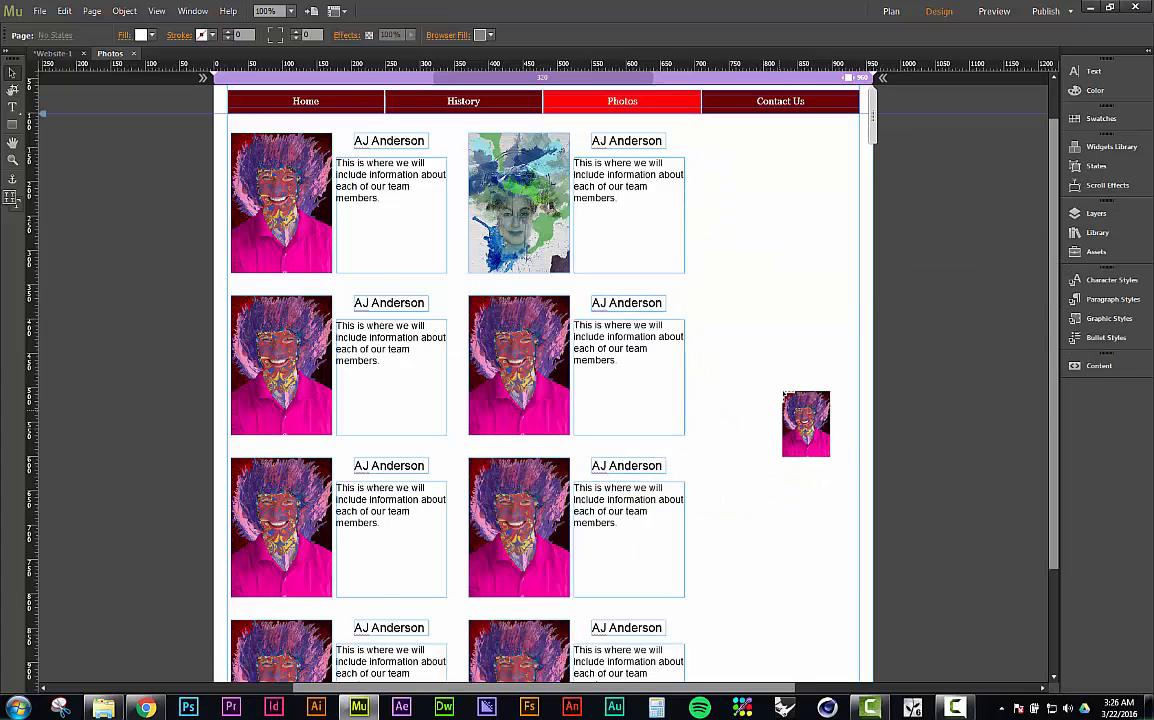
Close the Photos page and open the Contact Us page for editing
scroll(783, 391, down, 3)
scroll(798, 408, up, 3)
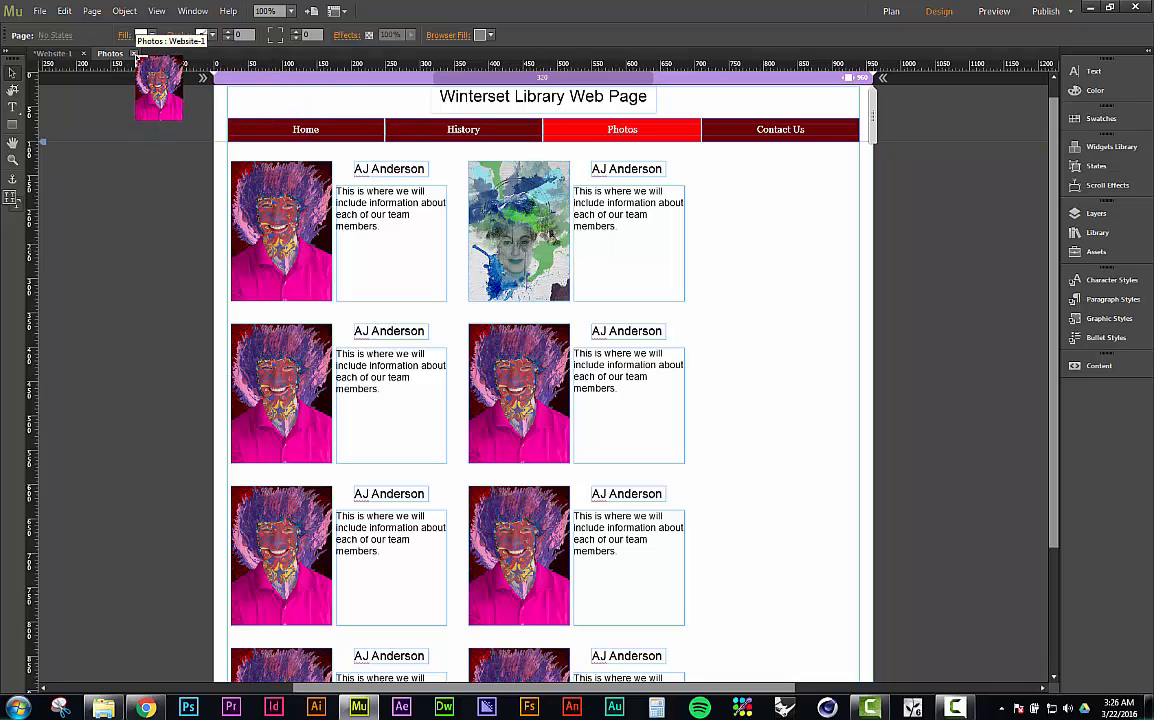
click(135, 54)
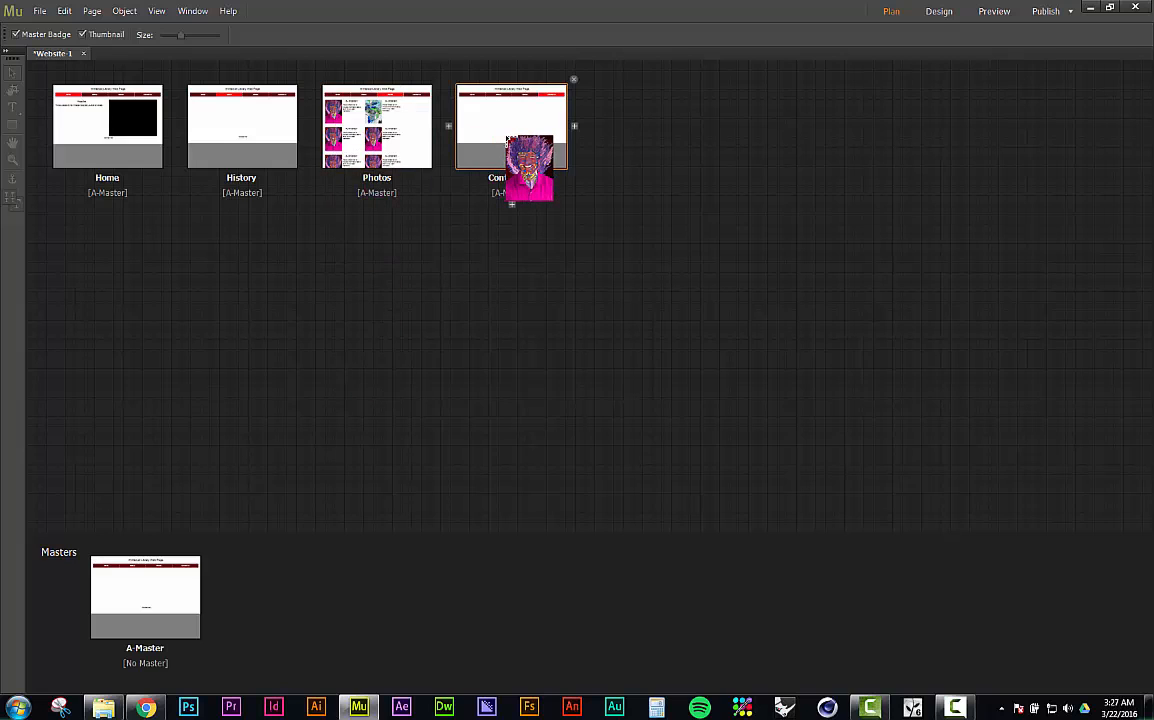
double_click(510, 140)
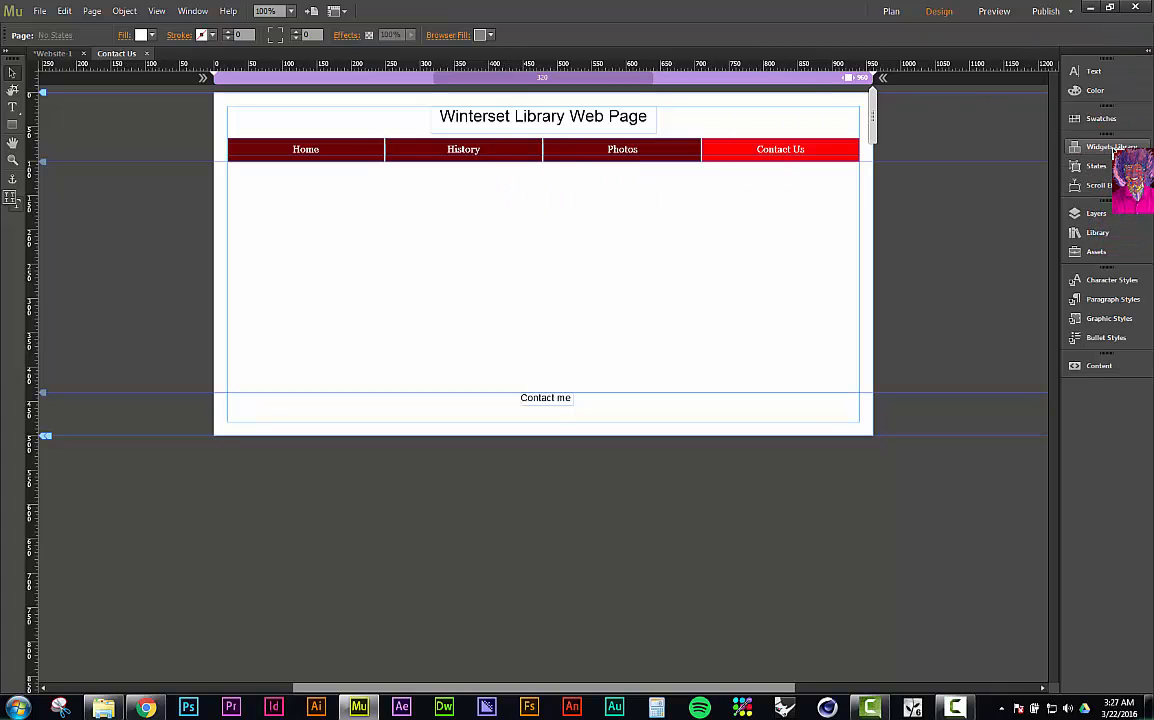
Open the widgets library and expand the Forms category, with the Social category collapsed
click(1113, 149)
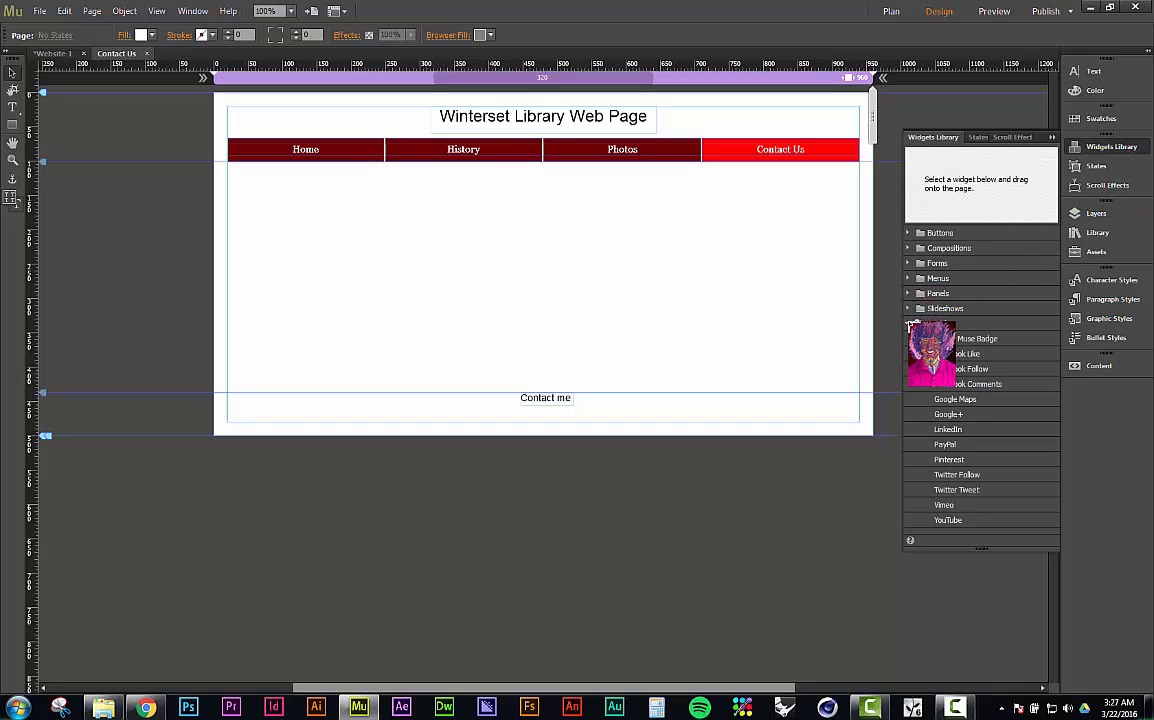
click(909, 323)
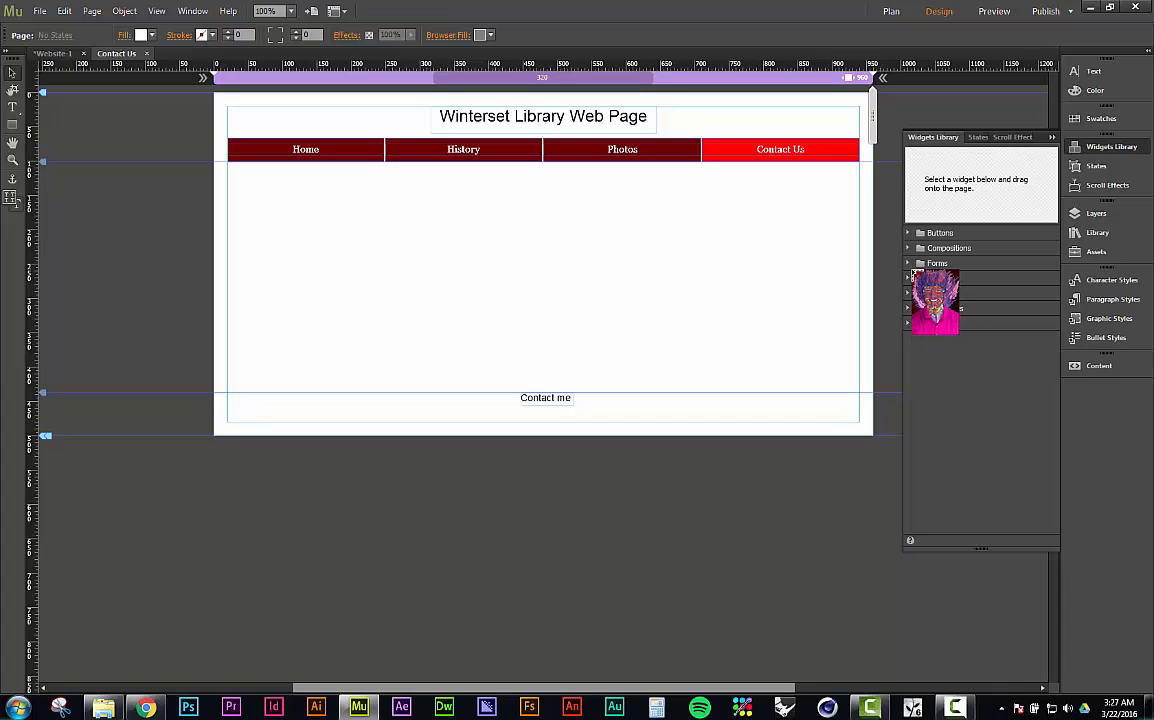
click(909, 263)
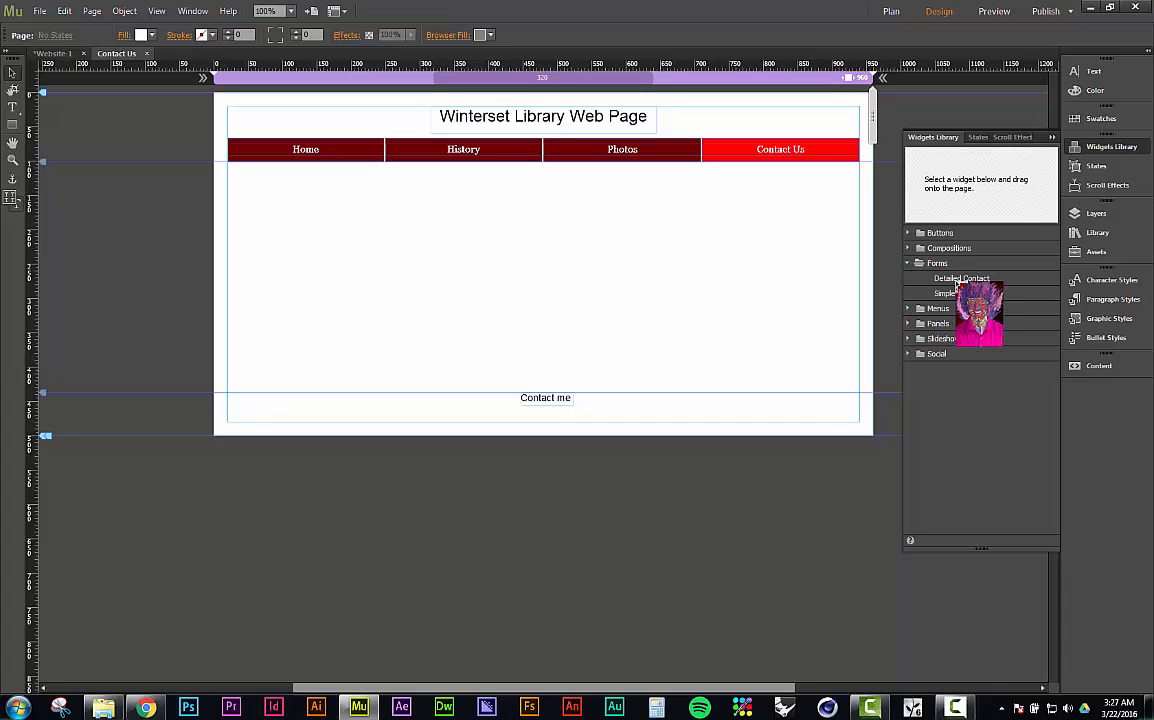
Preview the two contact form widgets and place a Detailed Contact form below the menu at about X 26, Y 126
click(958, 279)
click(958, 292)
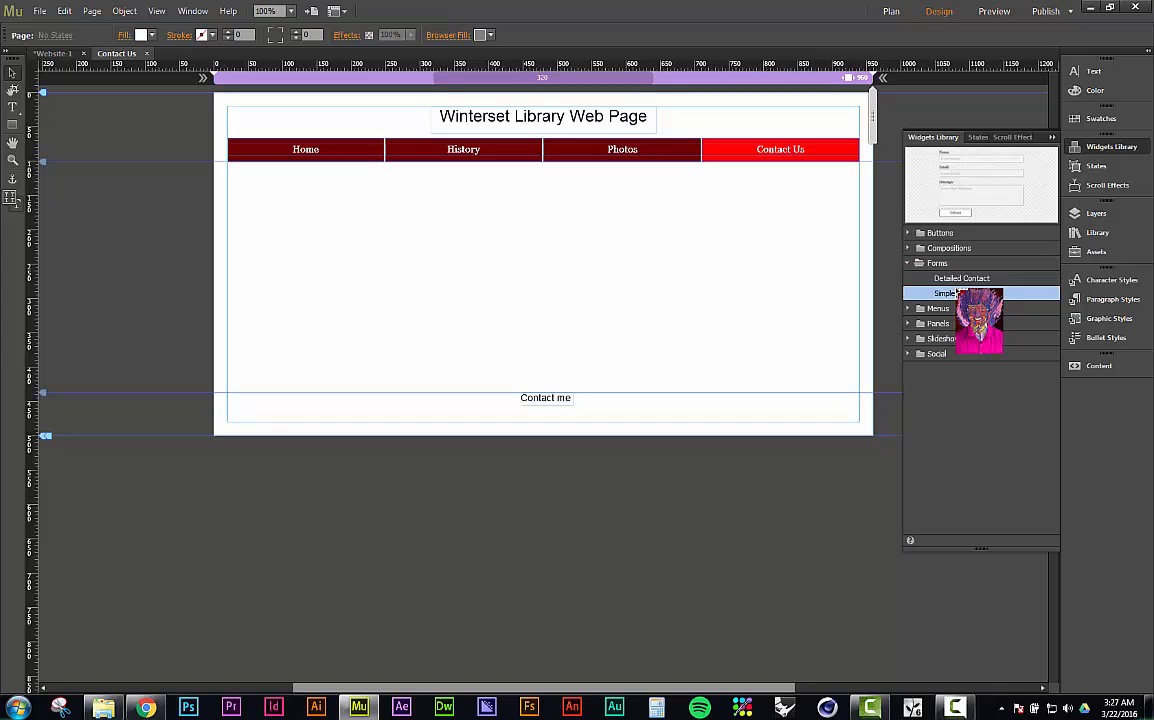
click(962, 279)
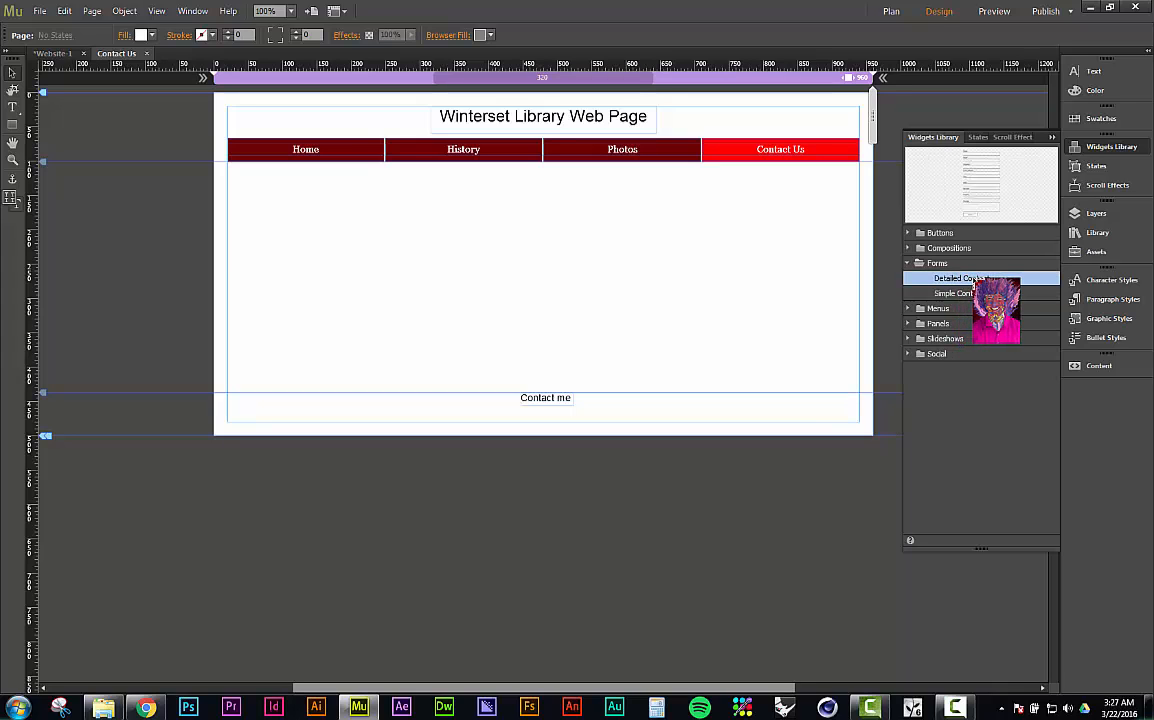
drag(975, 283, 234, 182)
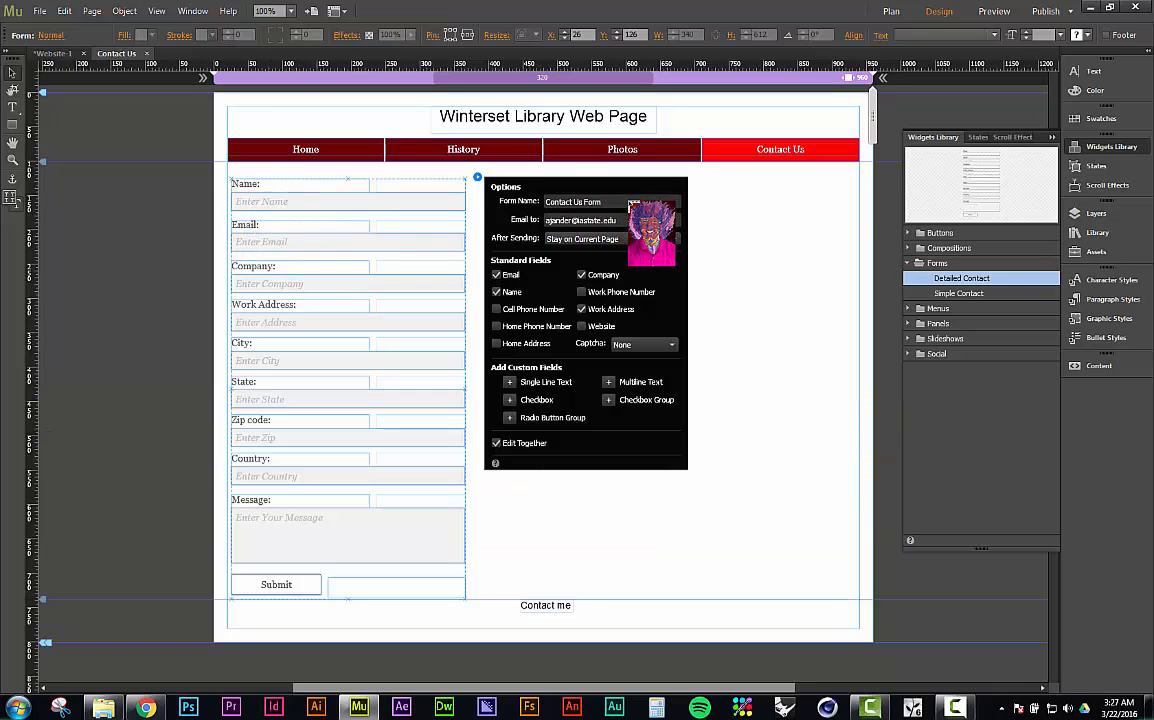
Examine the Detailed Contact form's name, recipient e-mail and after-sending link choices
drag(629, 204, 516, 200)
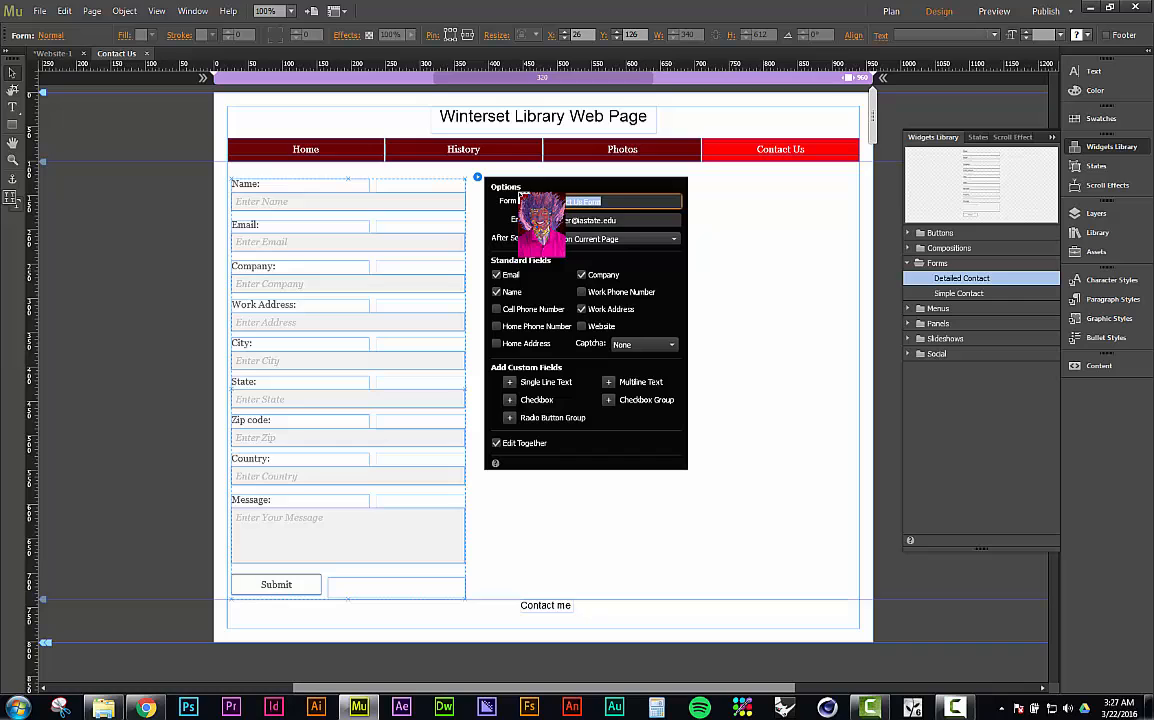
click(629, 219)
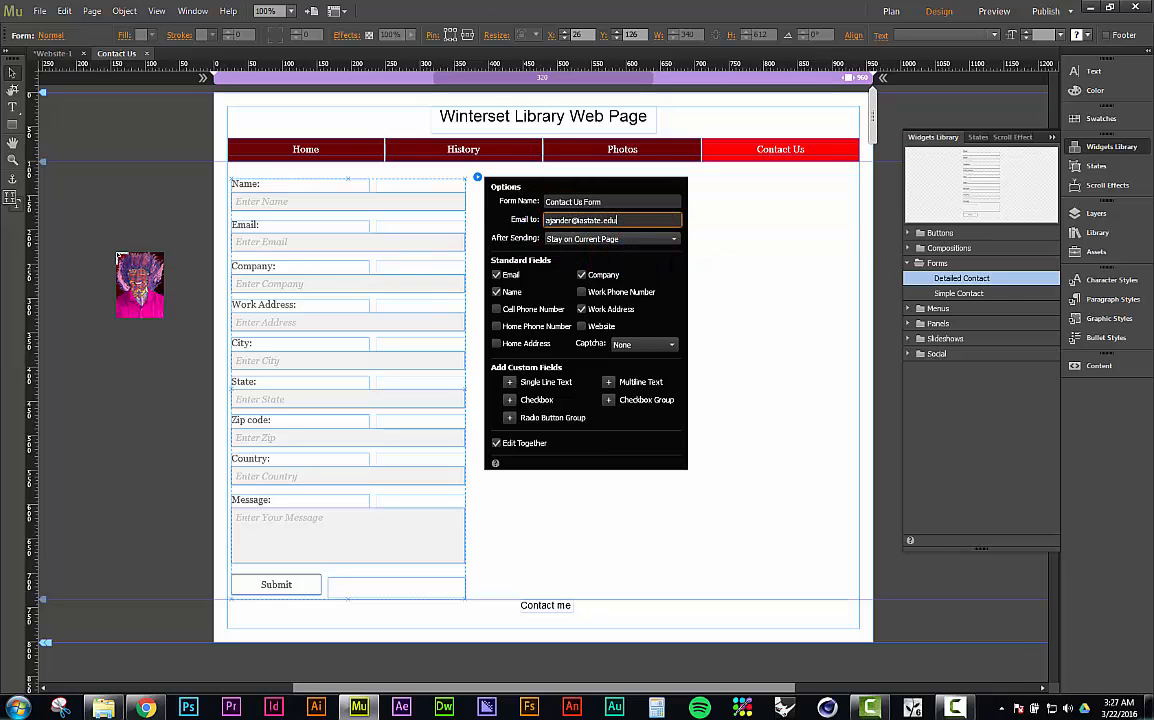
drag(658, 219, 531, 222)
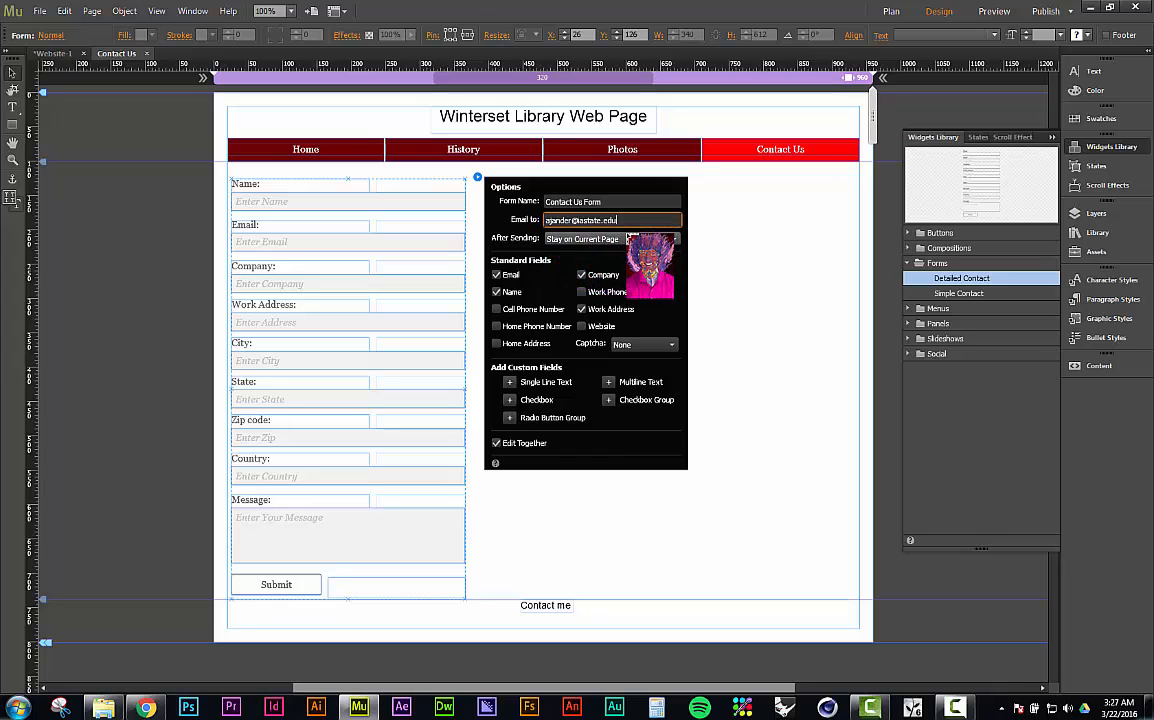
click(626, 240)
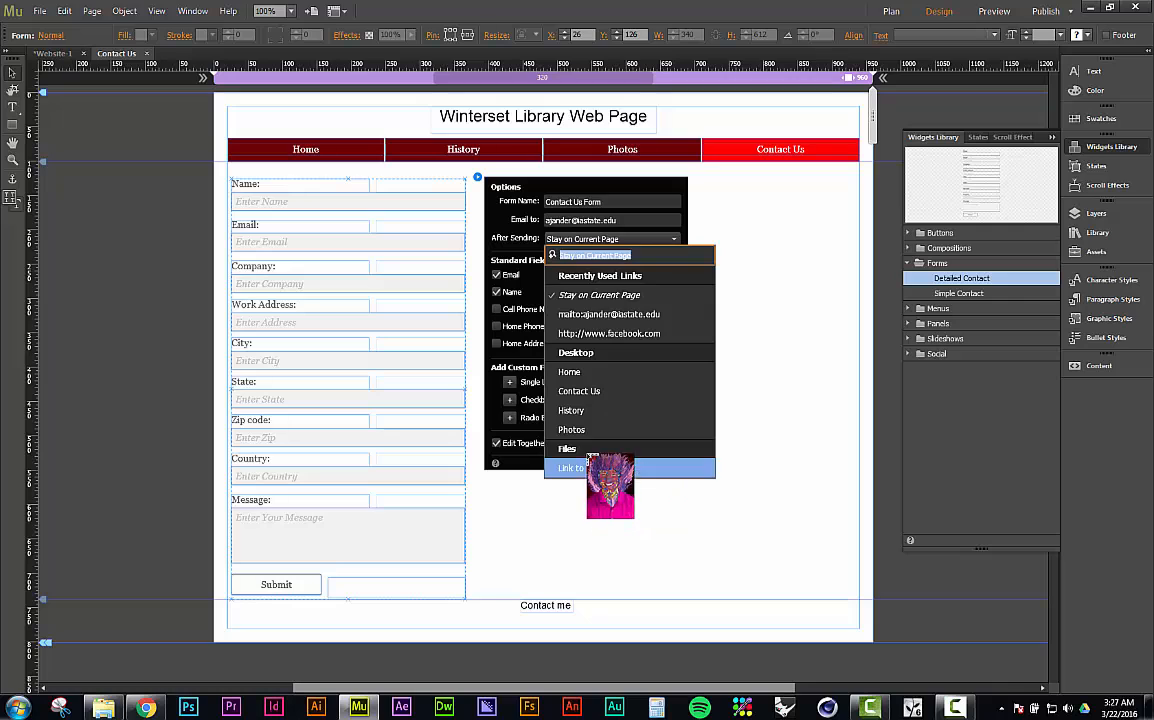
click(532, 242)
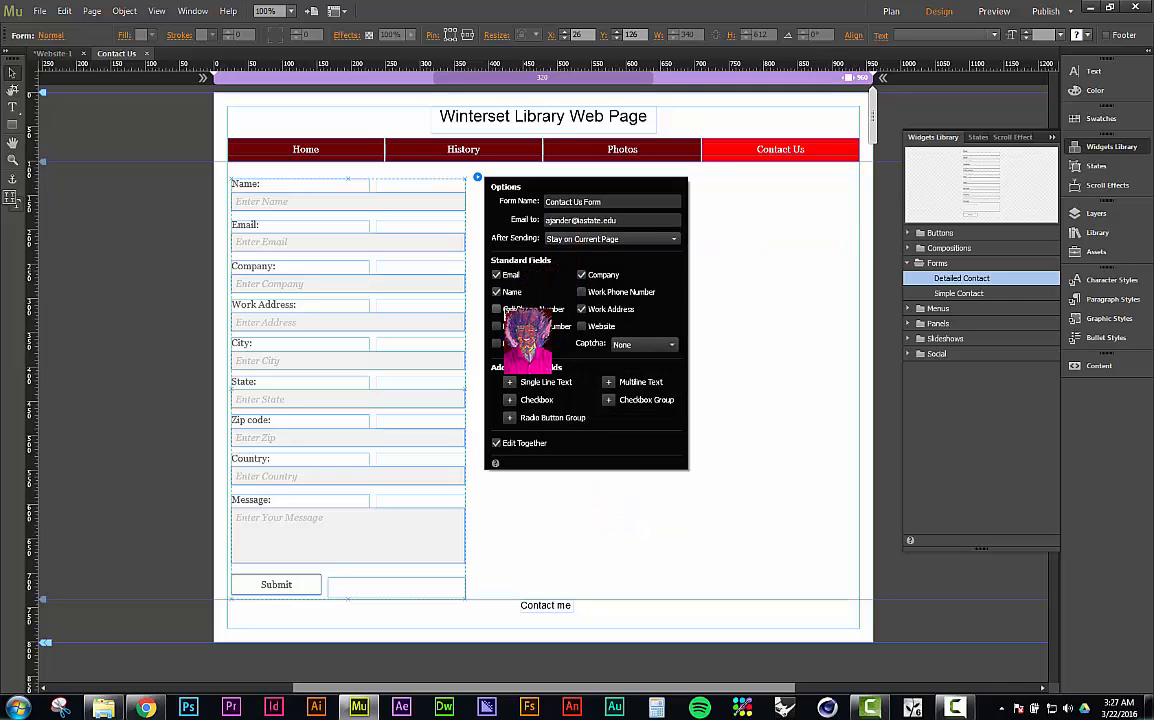
Try adding and removing the Cell Phone Number field, and remove the form's Name, Email, Company and Work Address fields
click(498, 309)
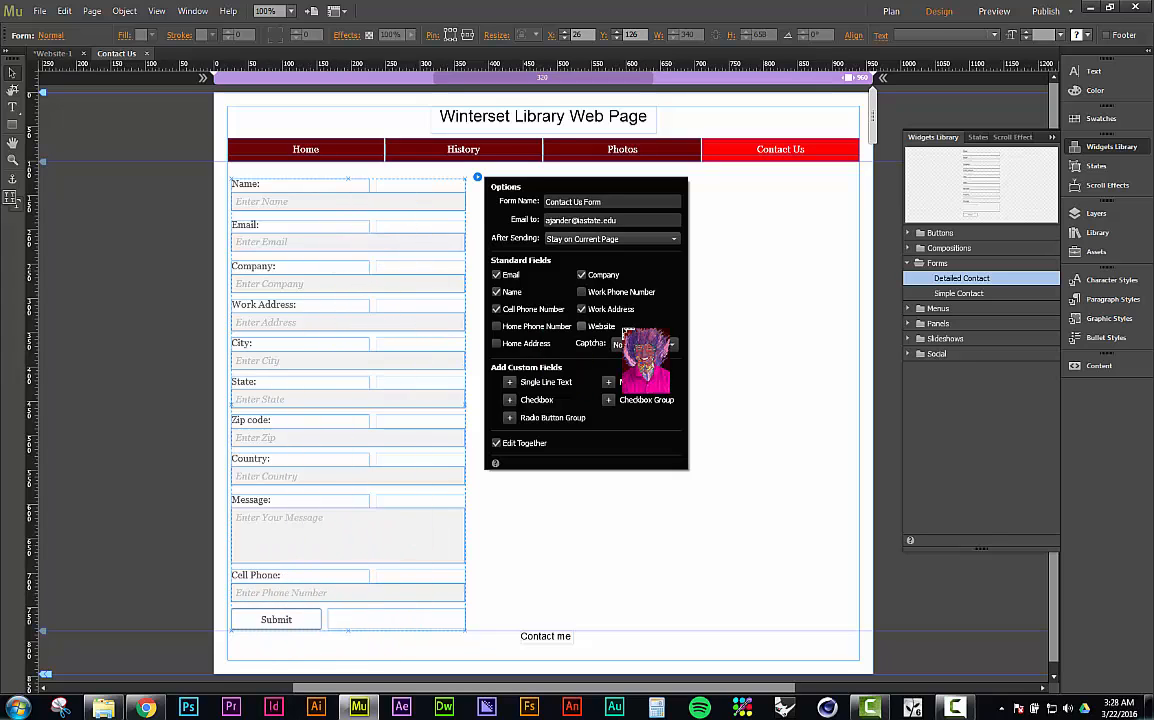
click(496, 309)
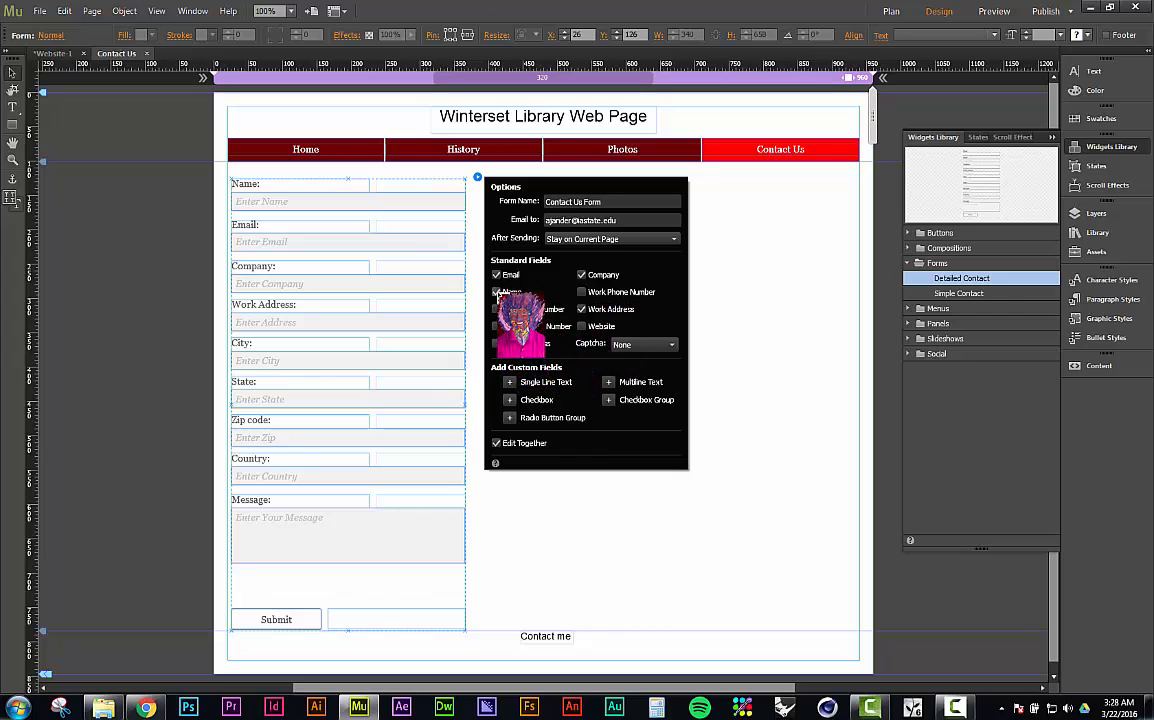
click(496, 292)
click(496, 274)
click(581, 274)
click(581, 309)
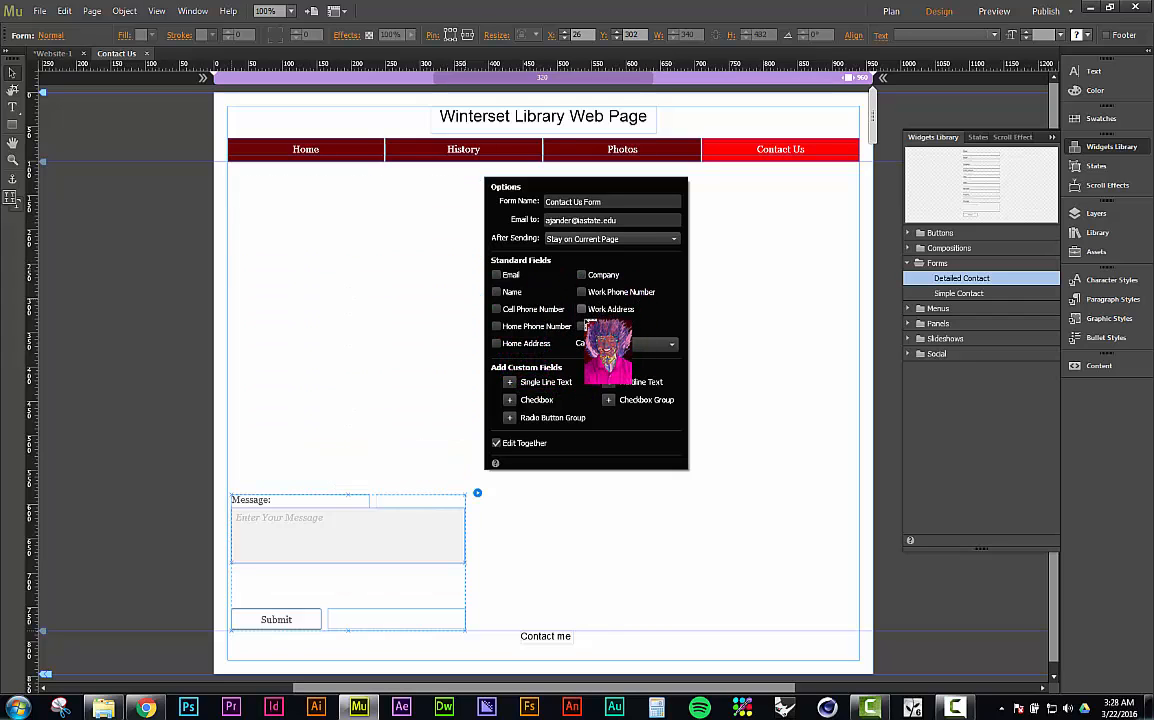
Move the remaining Message form up to about X 28, Y 284 and delete the whole form
drag(357, 541, 417, 344)
scroll(360, 334, down, 2)
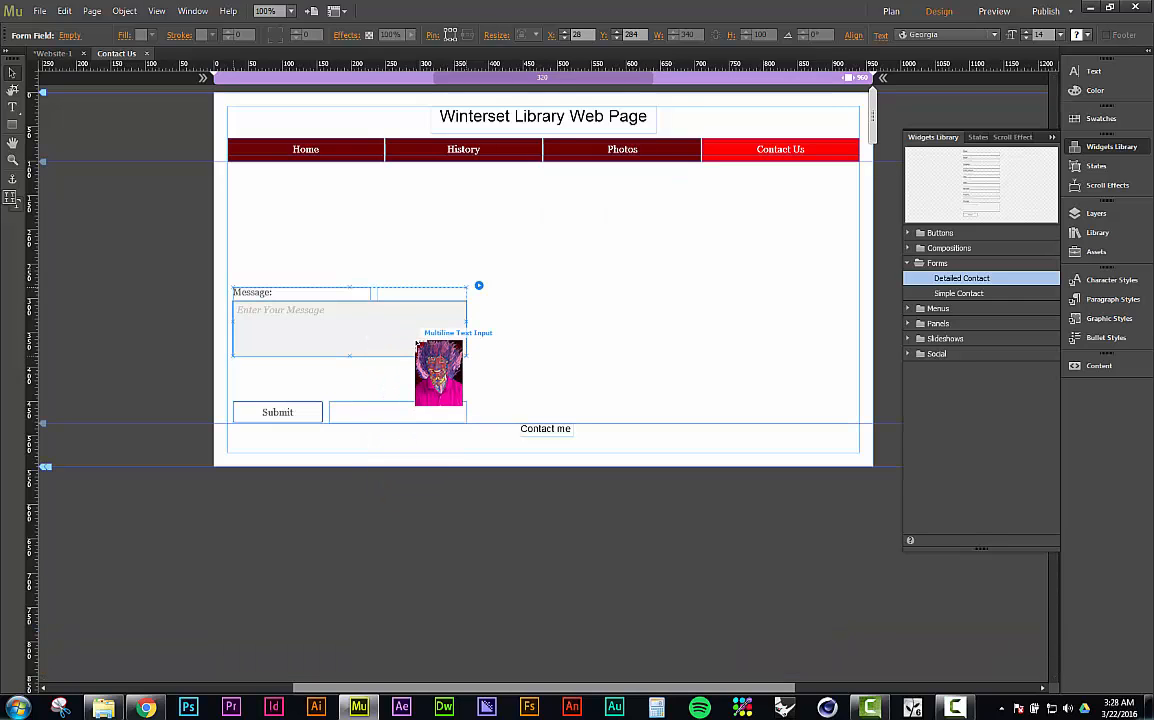
right_click(417, 344)
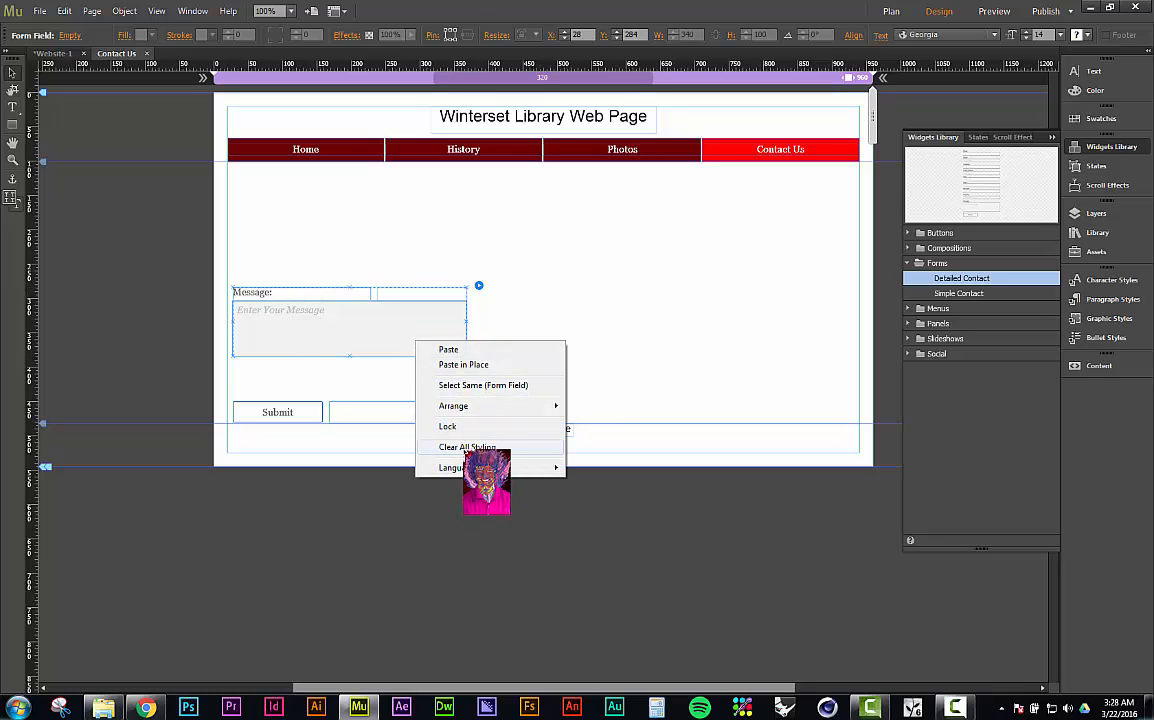
click(463, 327)
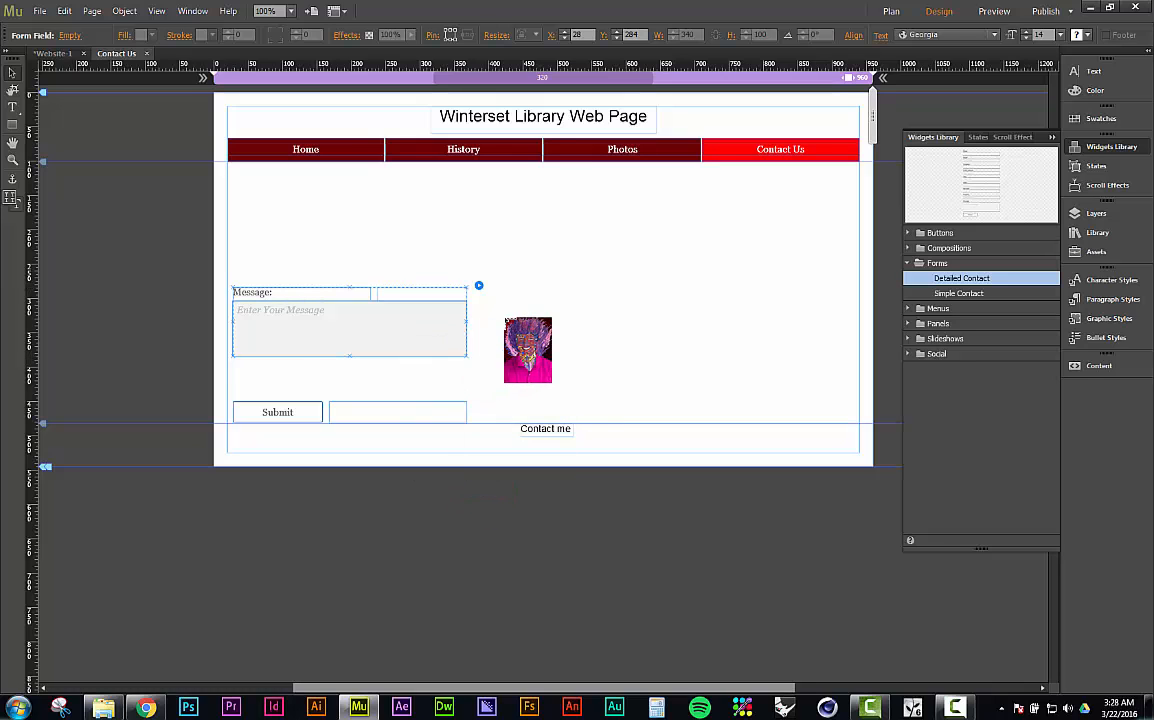
drag(511, 266, 404, 334)
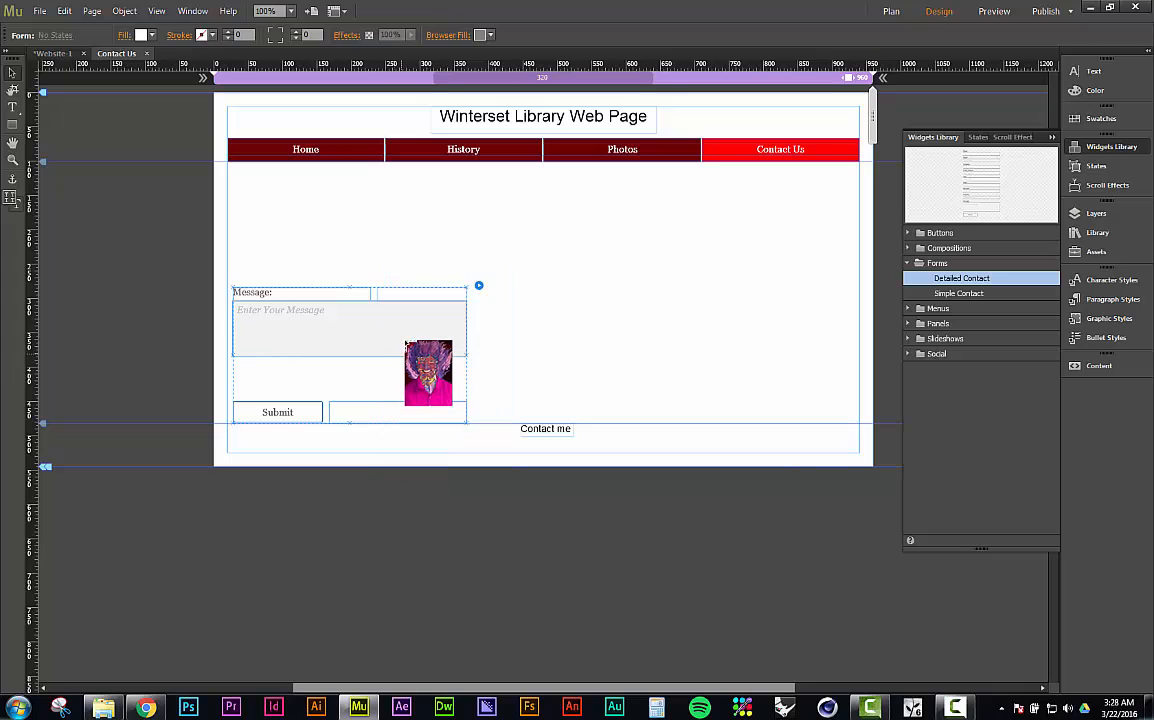
key(Delete)
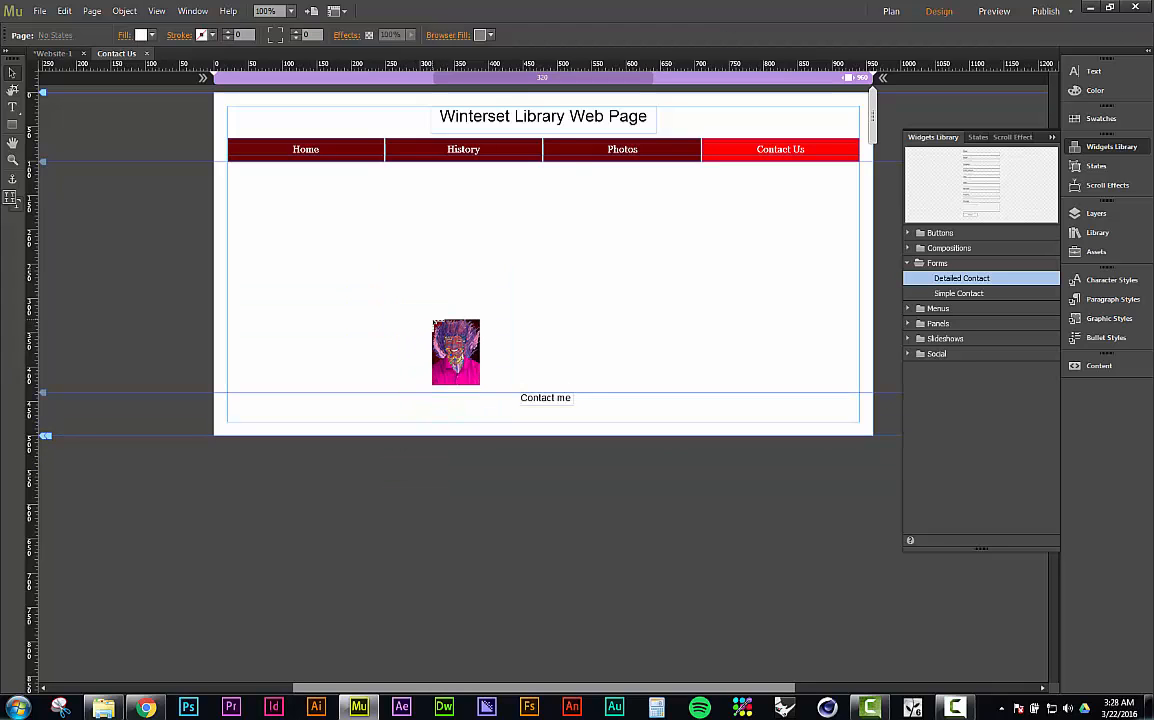
Place a Simple Contact form on the Contact Us page at about X 143, Y 243 and check its recipient e-mail
click(957, 293)
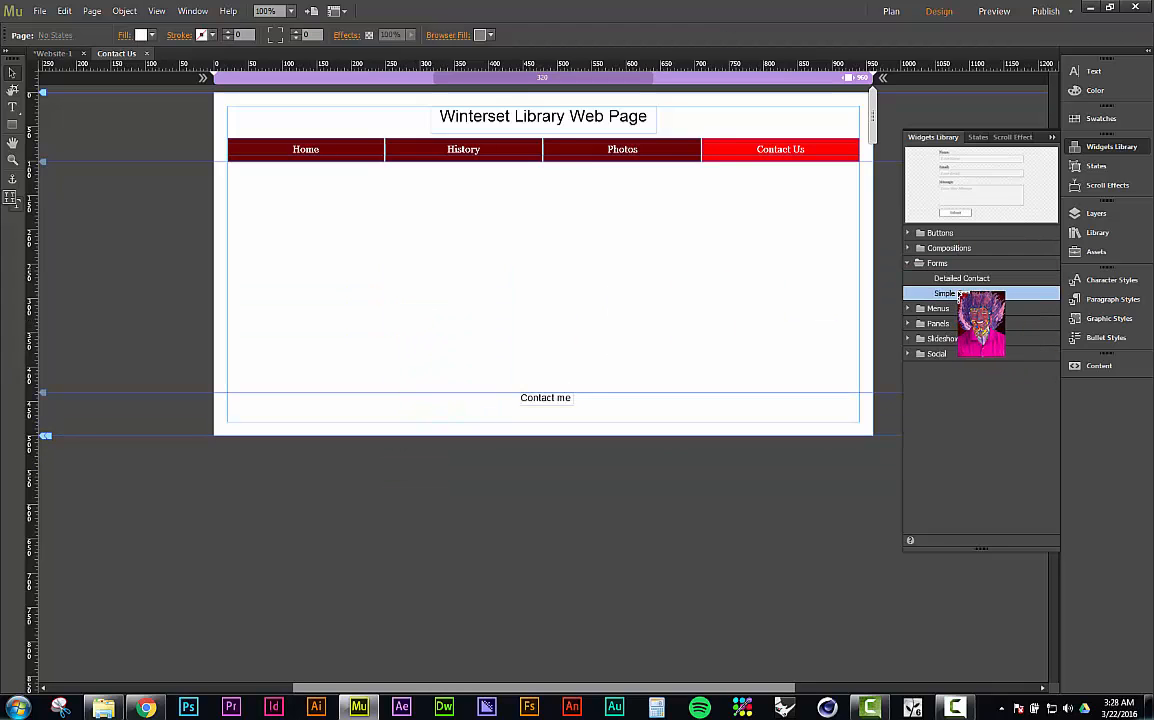
drag(963, 295, 311, 258)
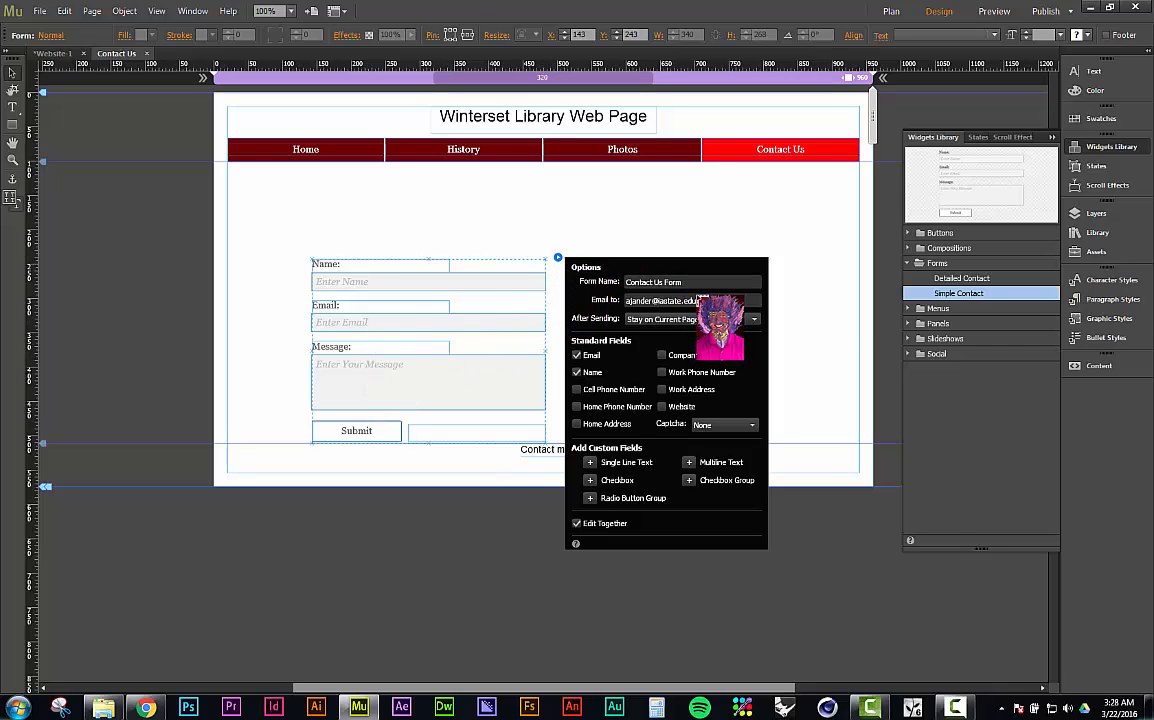
click(708, 302)
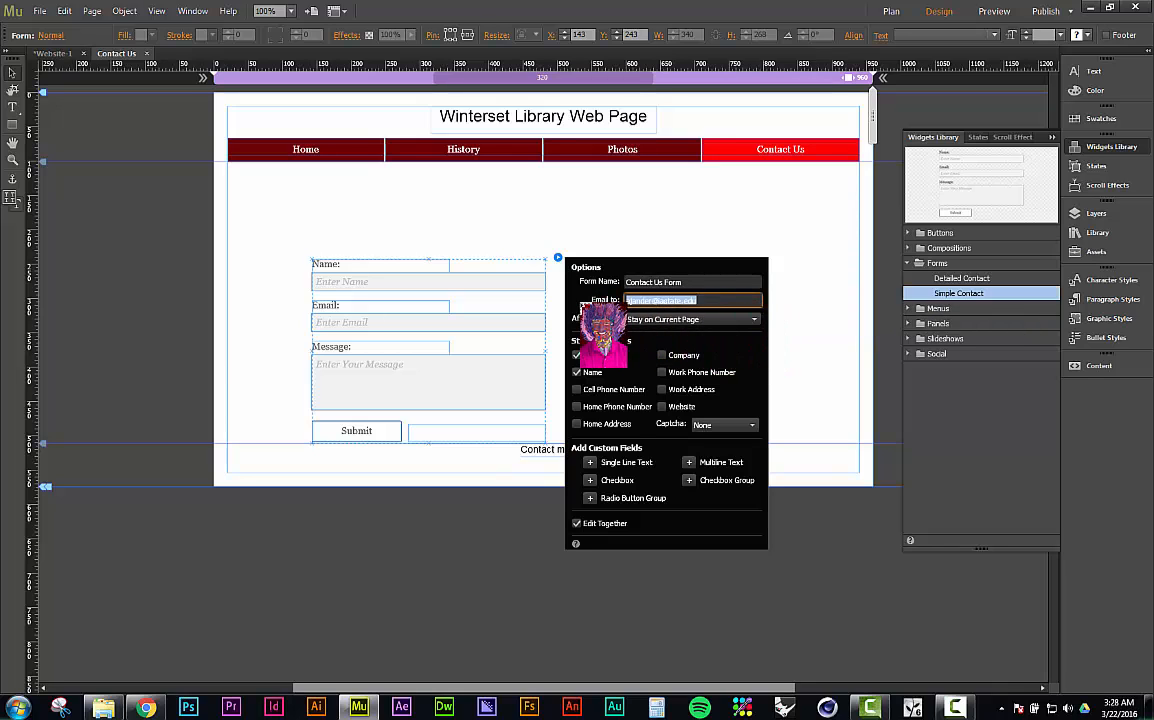
click(754, 305)
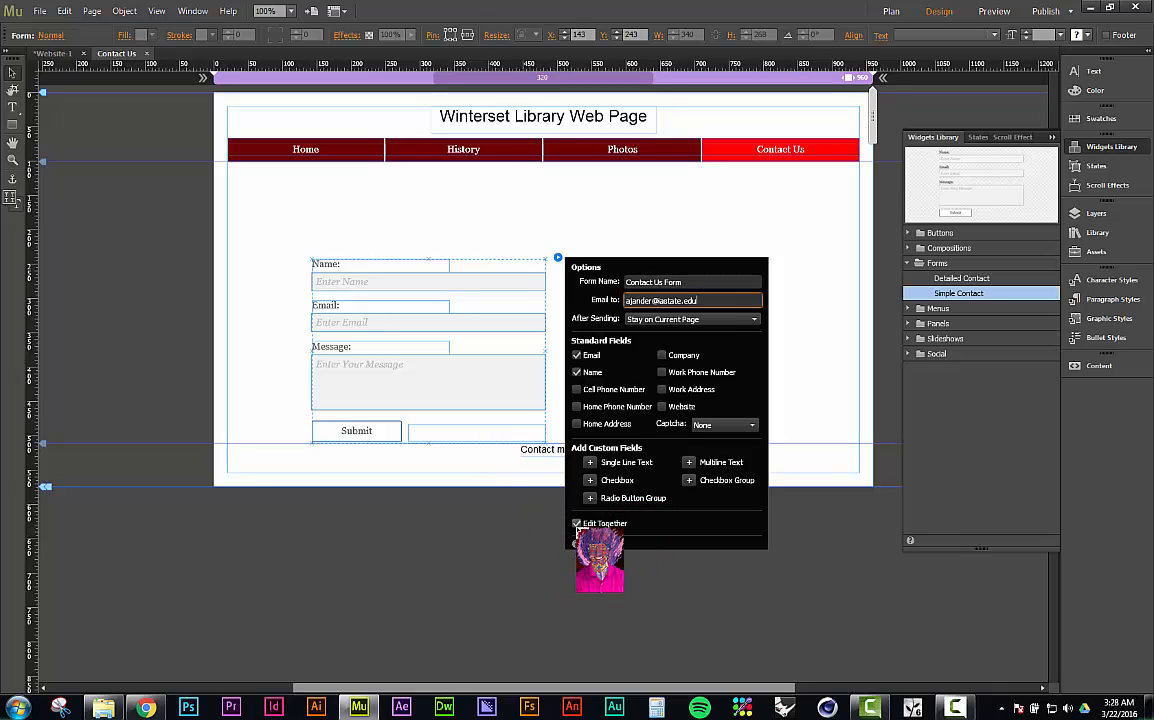
Move the Simple Contact form up below the menu to about X 38, Y 119 and deselect it
click(586, 237)
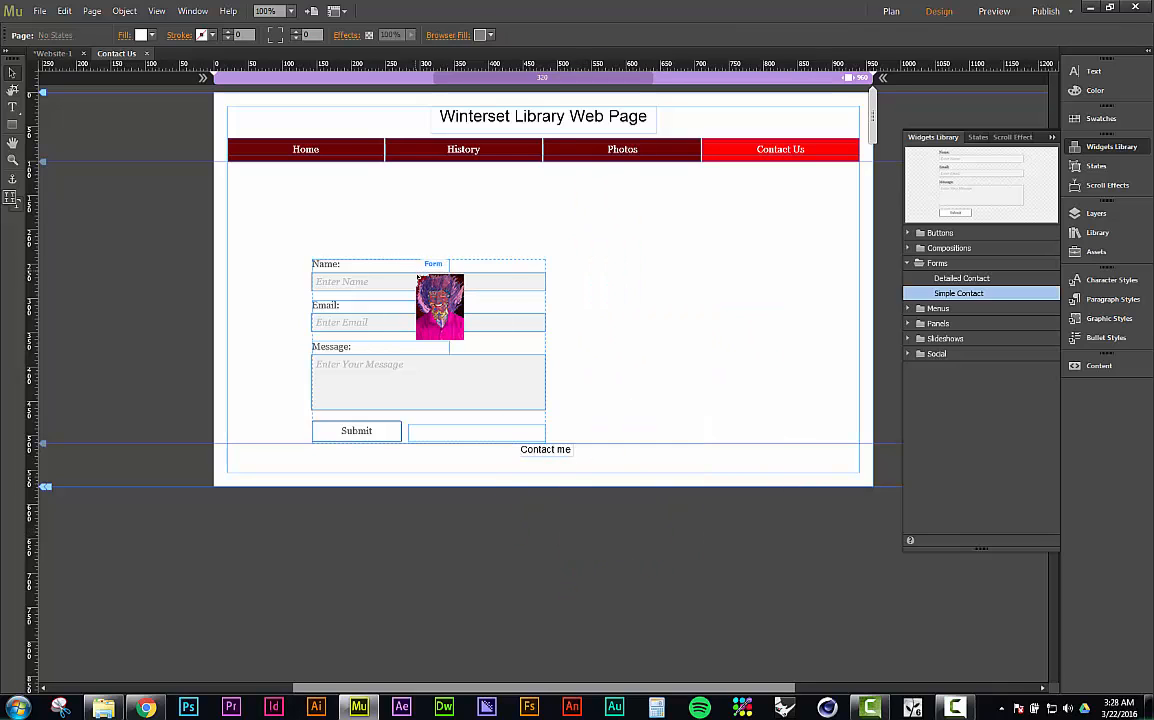
drag(416, 277, 346, 195)
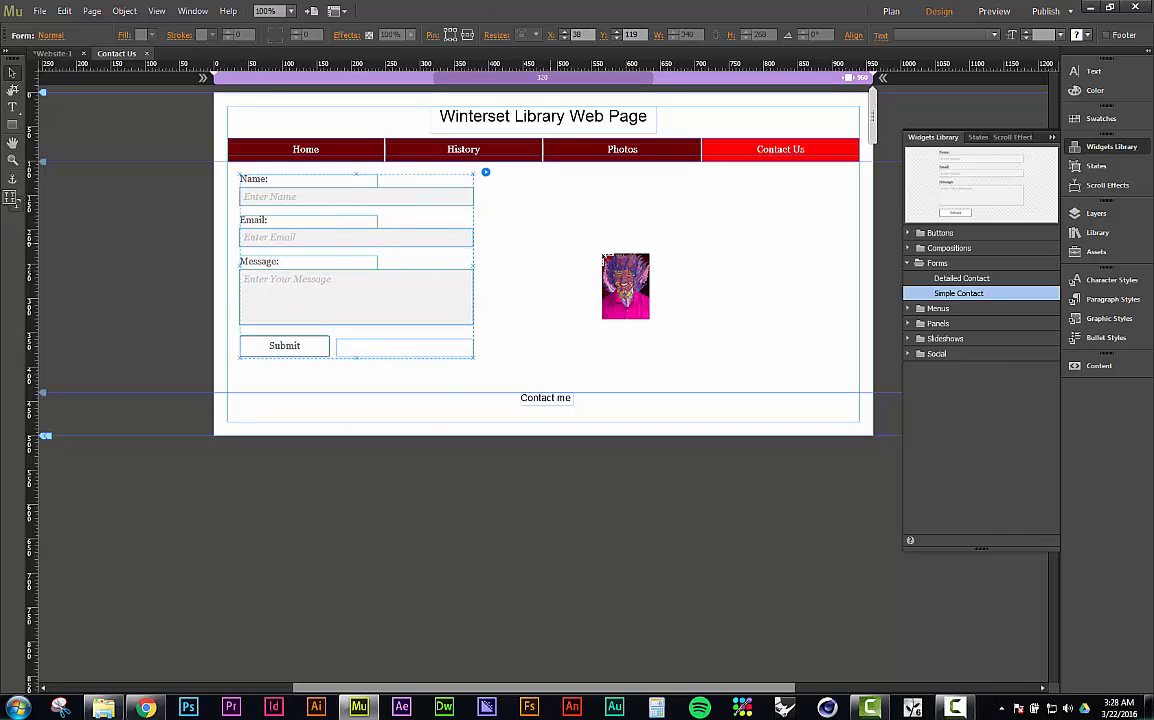
click(612, 258)
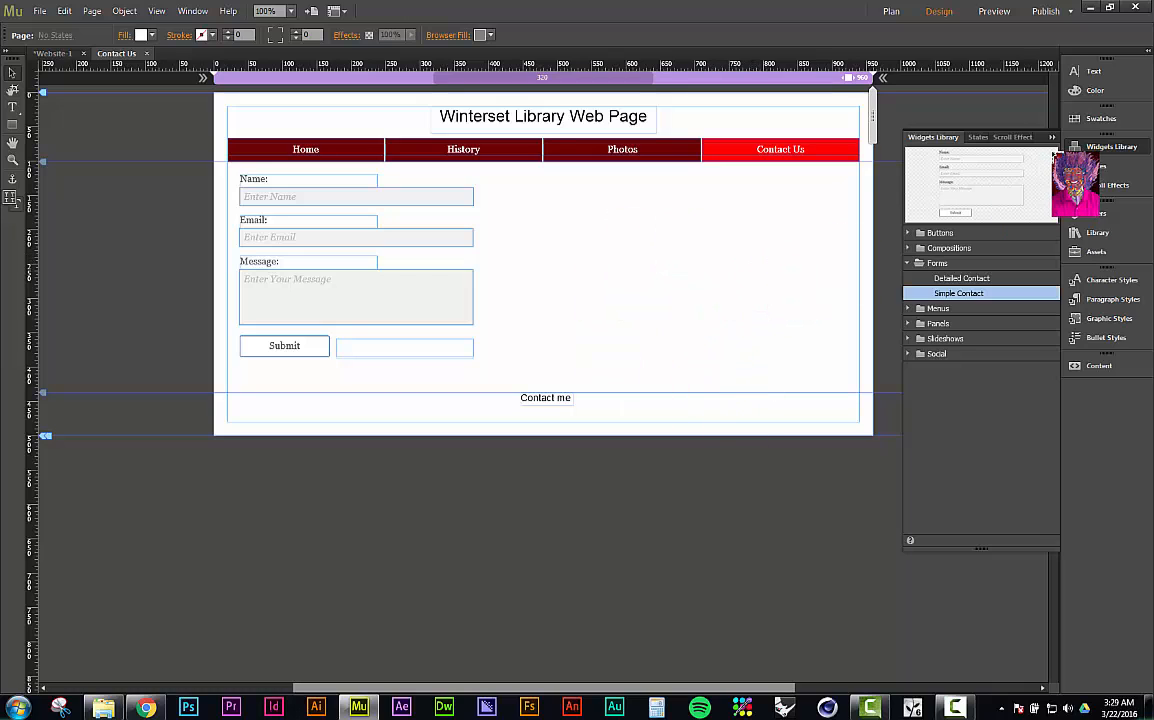
Place a Facebook Like widget from the Social widgets on the Contact Us page at about X 466, Y 168
click(909, 263)
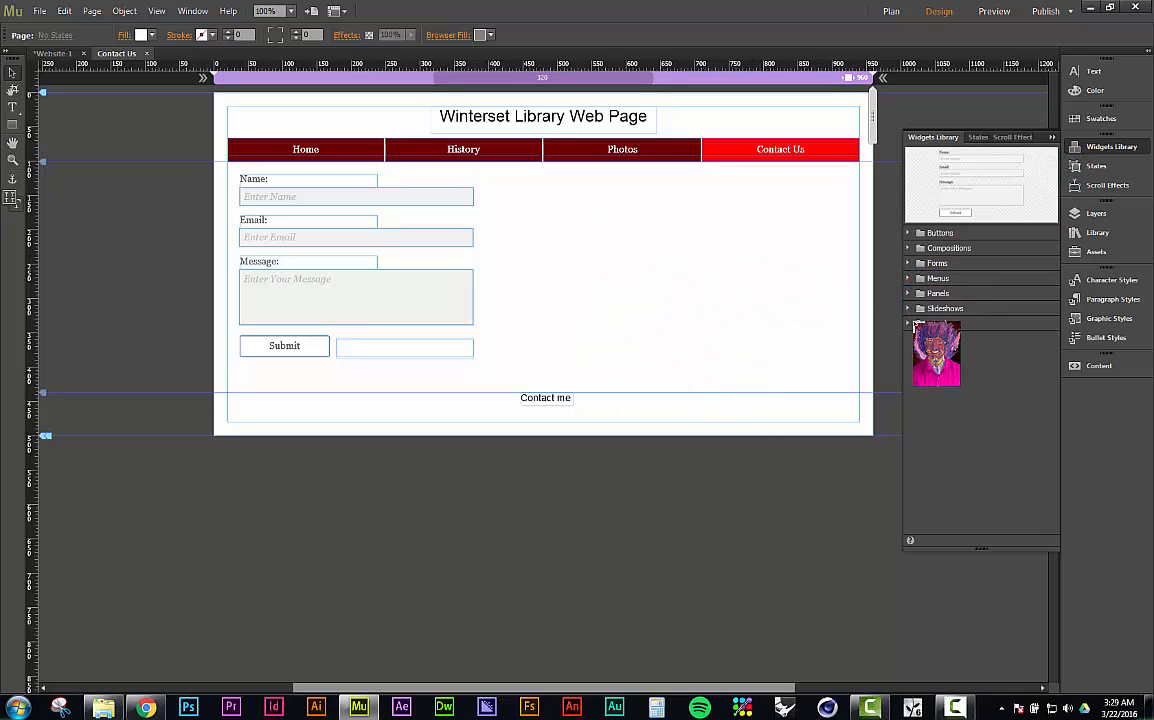
click(909, 323)
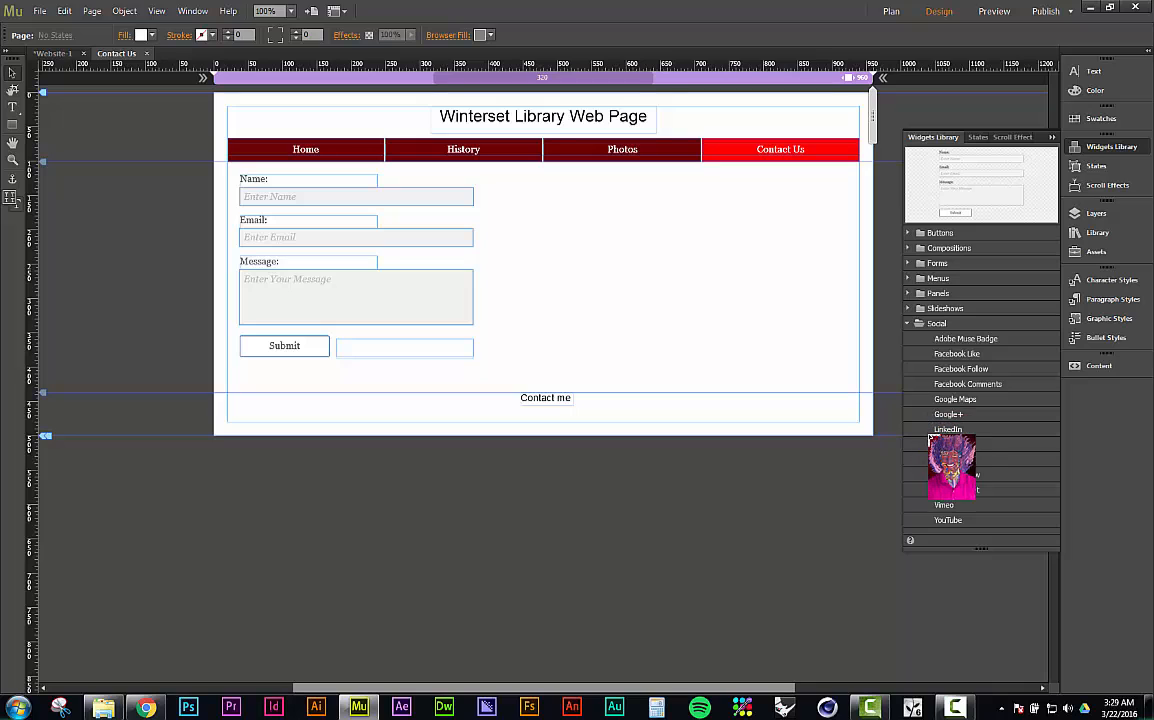
click(958, 520)
click(966, 355)
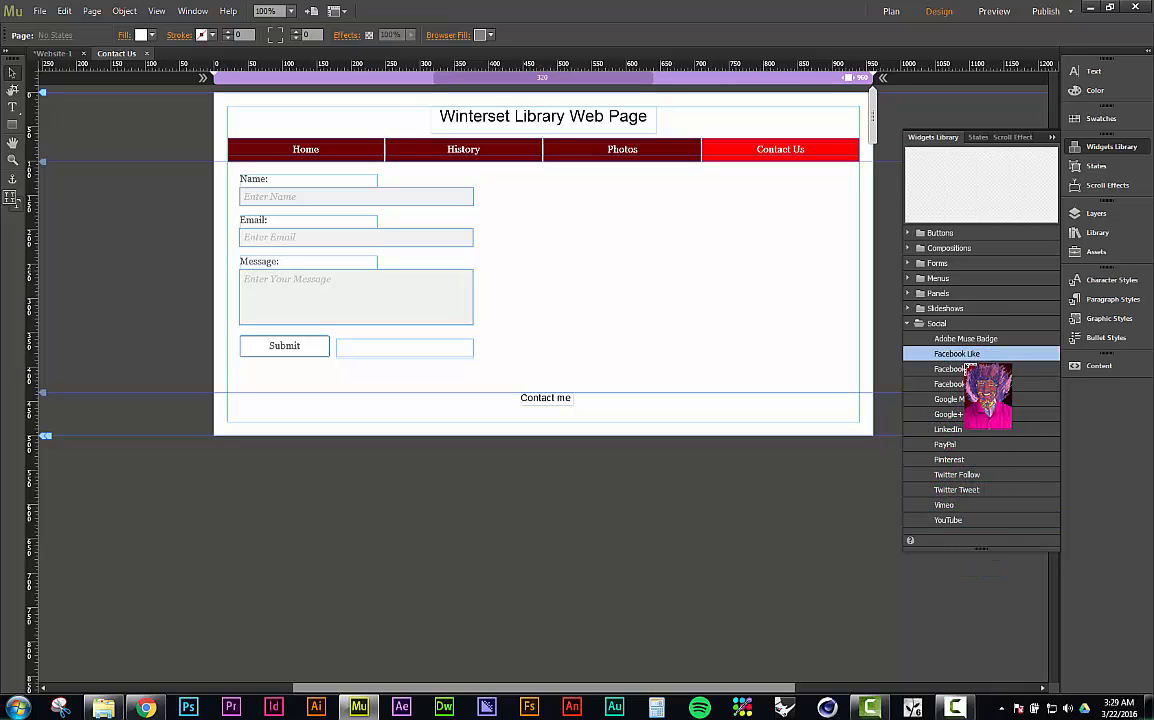
drag(960, 355, 533, 208)
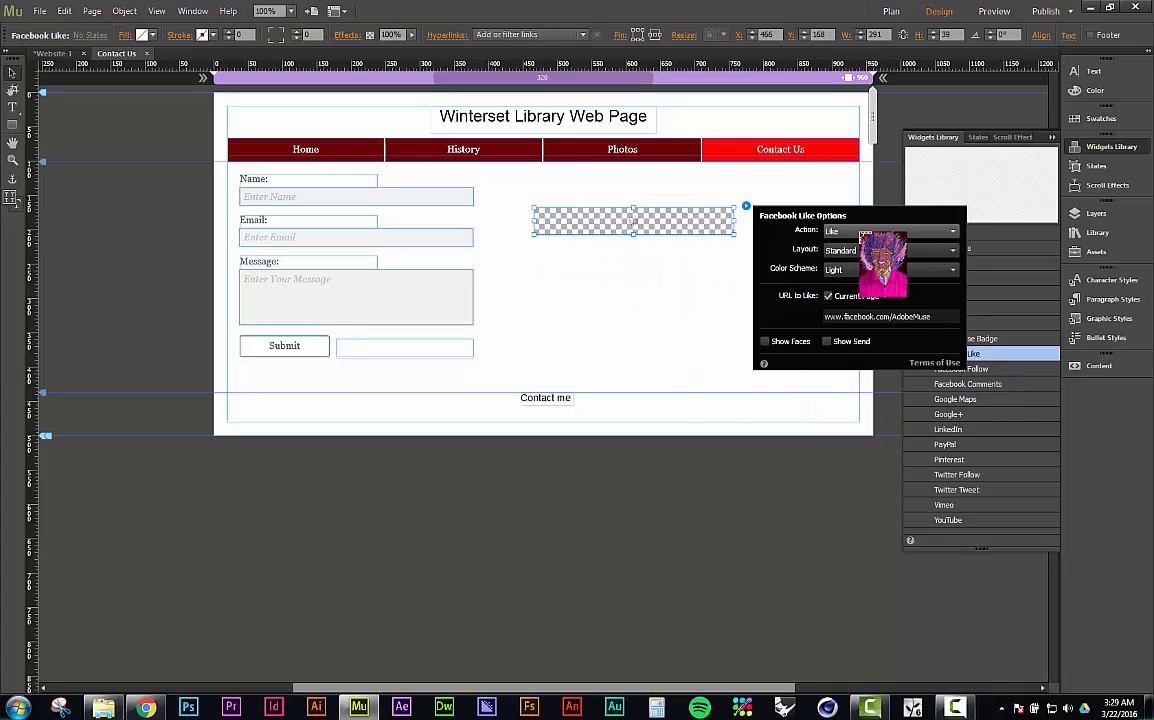
Go through the Facebook Like widget's Action, Layout and Color Scheme choices, keeping Like, Standard and Light
click(864, 233)
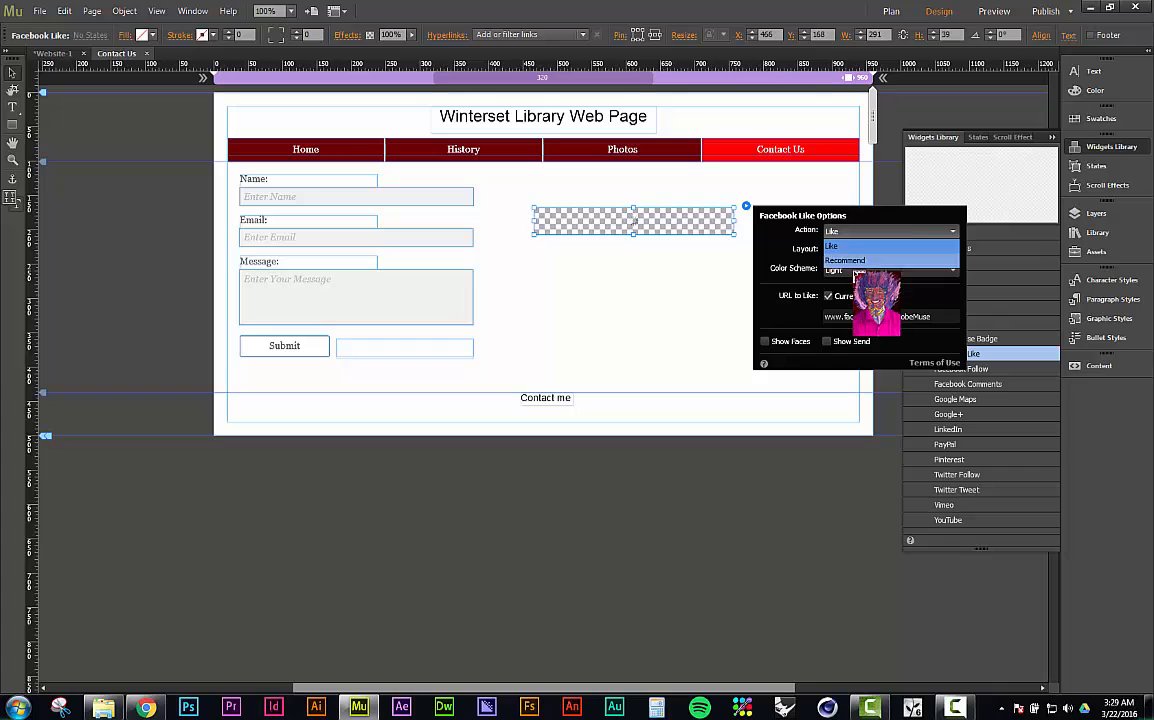
click(860, 246)
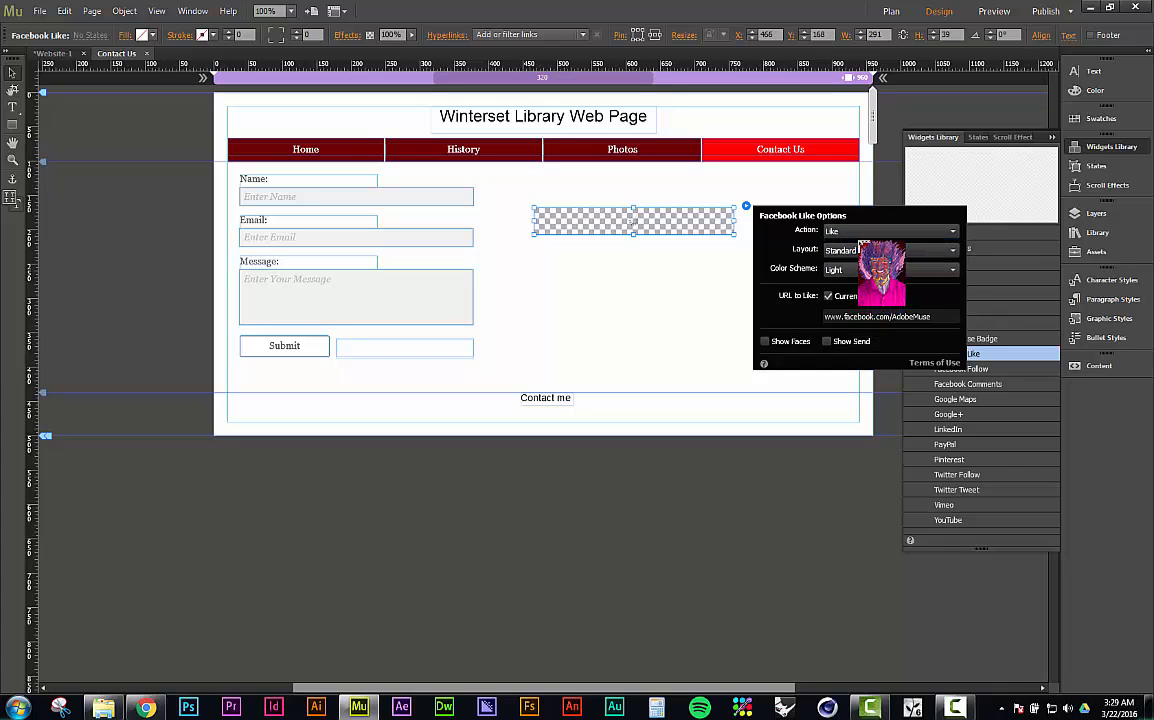
click(868, 250)
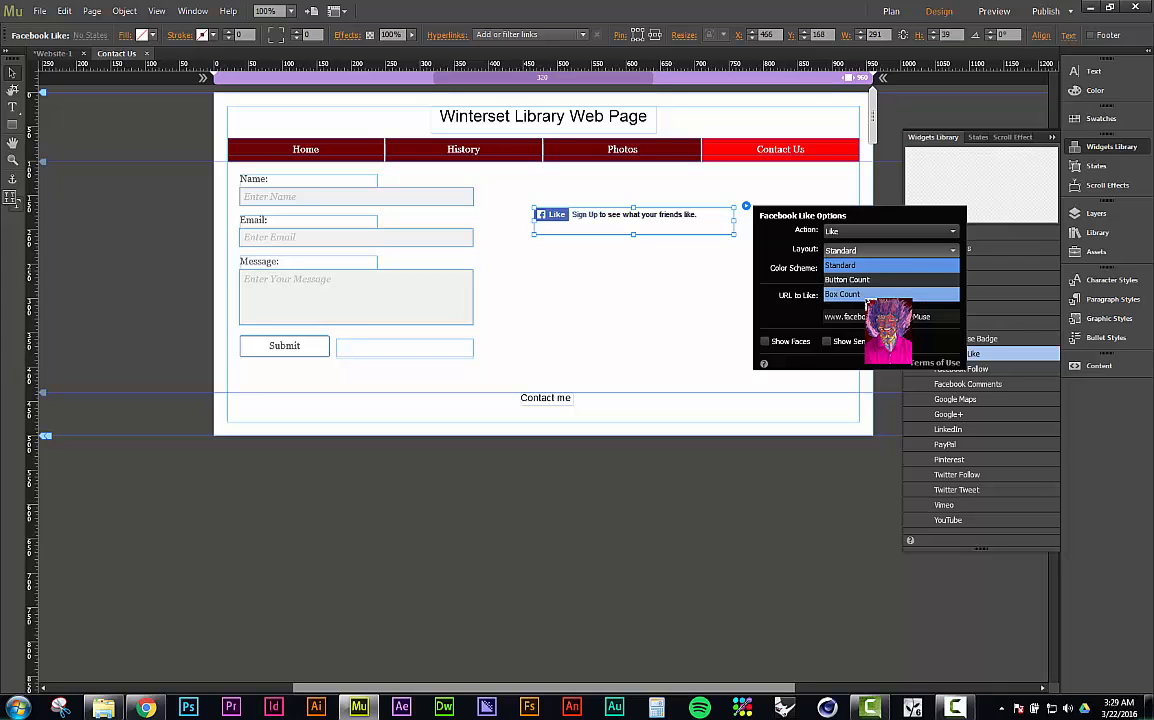
click(840, 265)
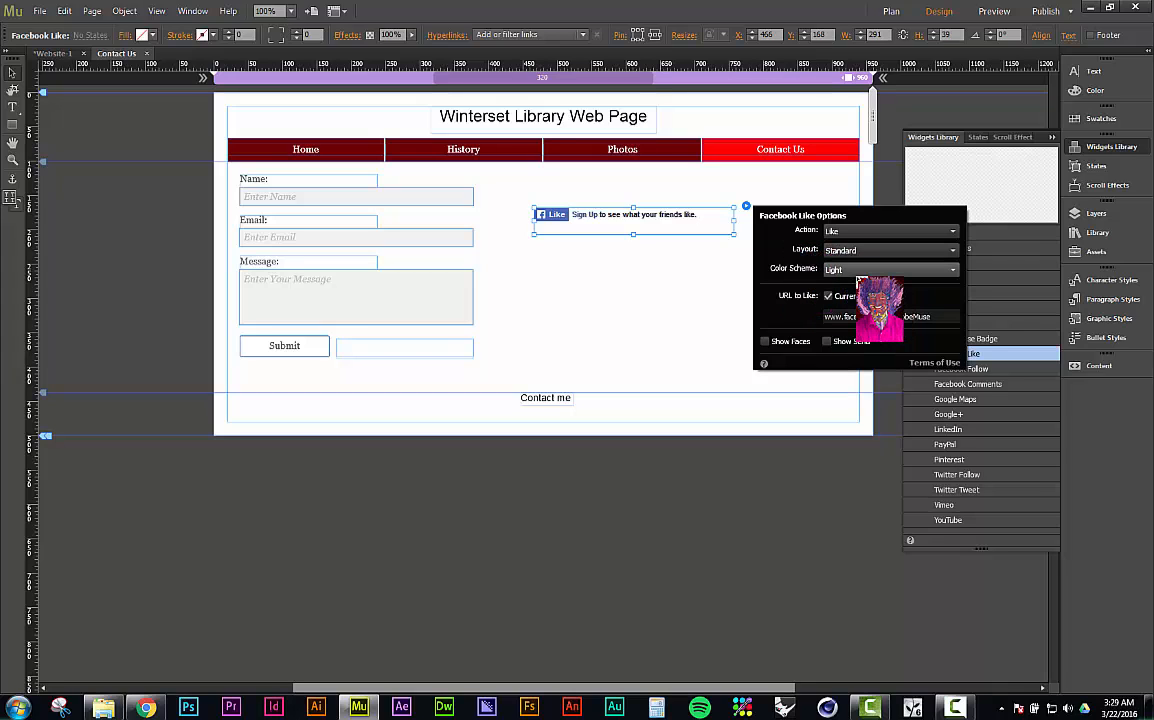
click(862, 270)
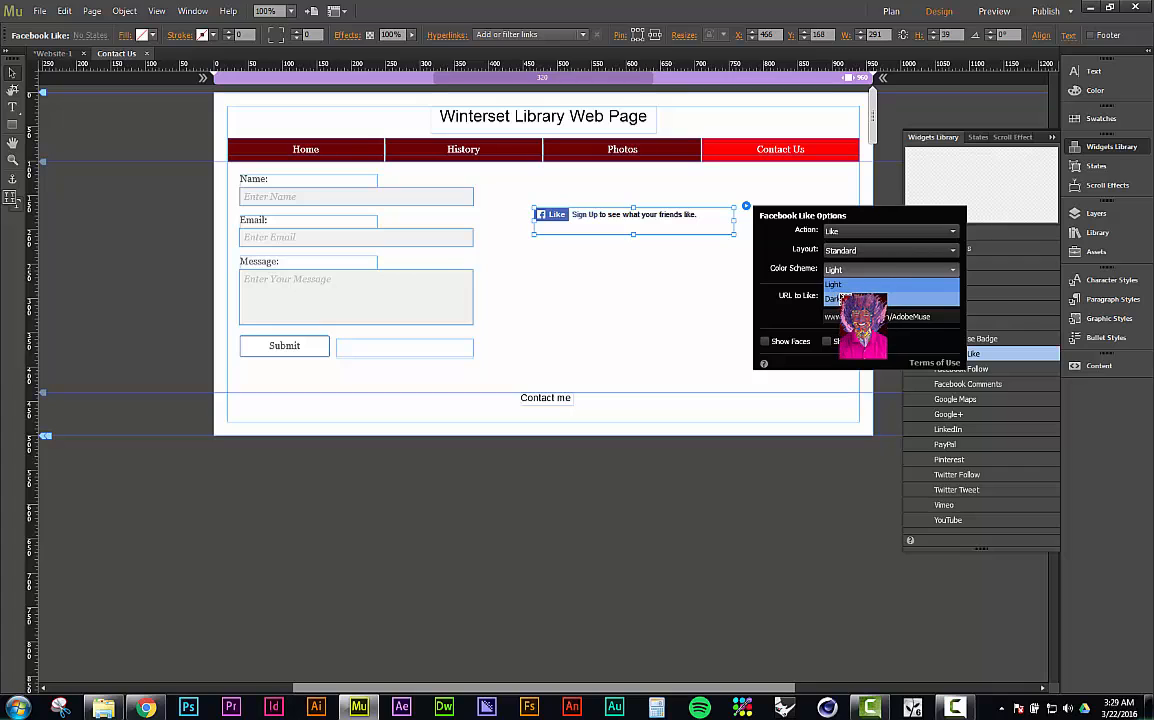
click(860, 284)
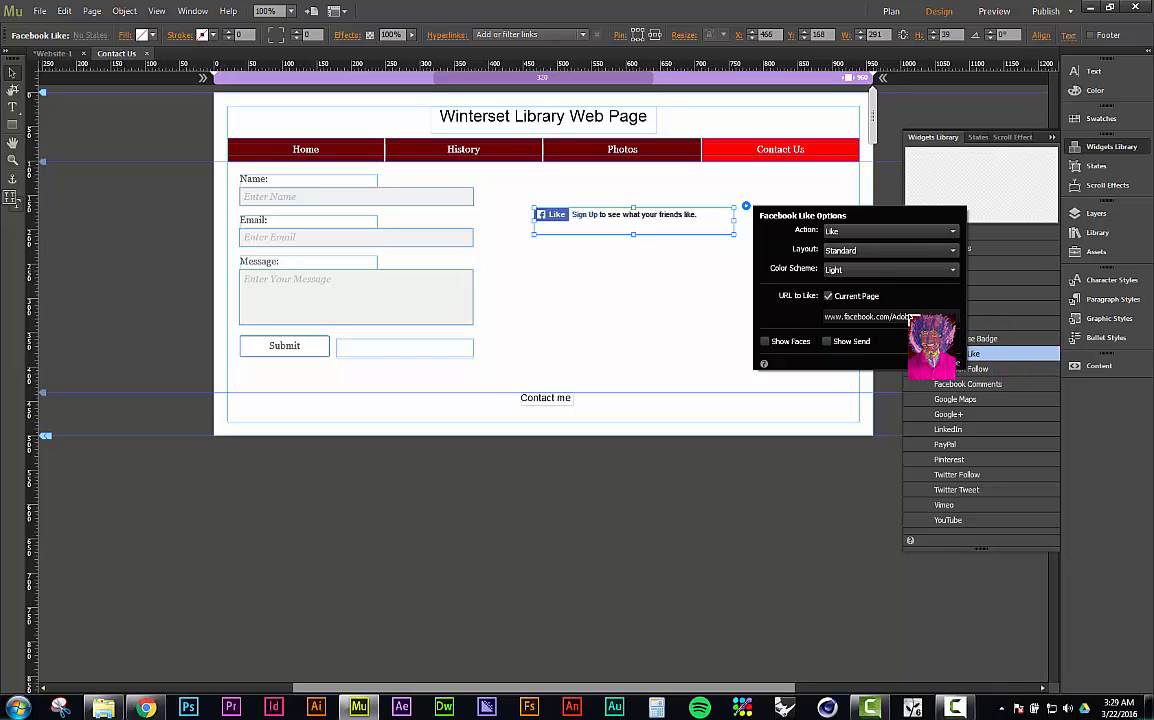
Try pointing the Facebook Like widget at its custom URL instead of the current page, and restore the Current Page option
click(829, 297)
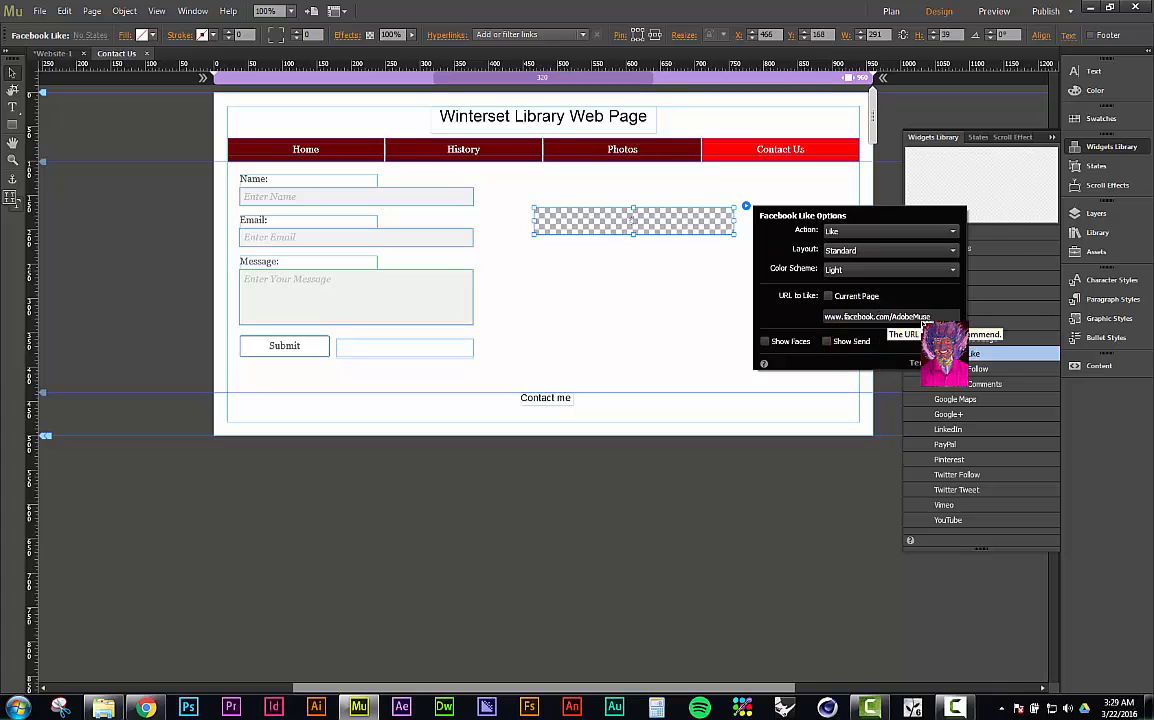
drag(941, 316, 798, 316)
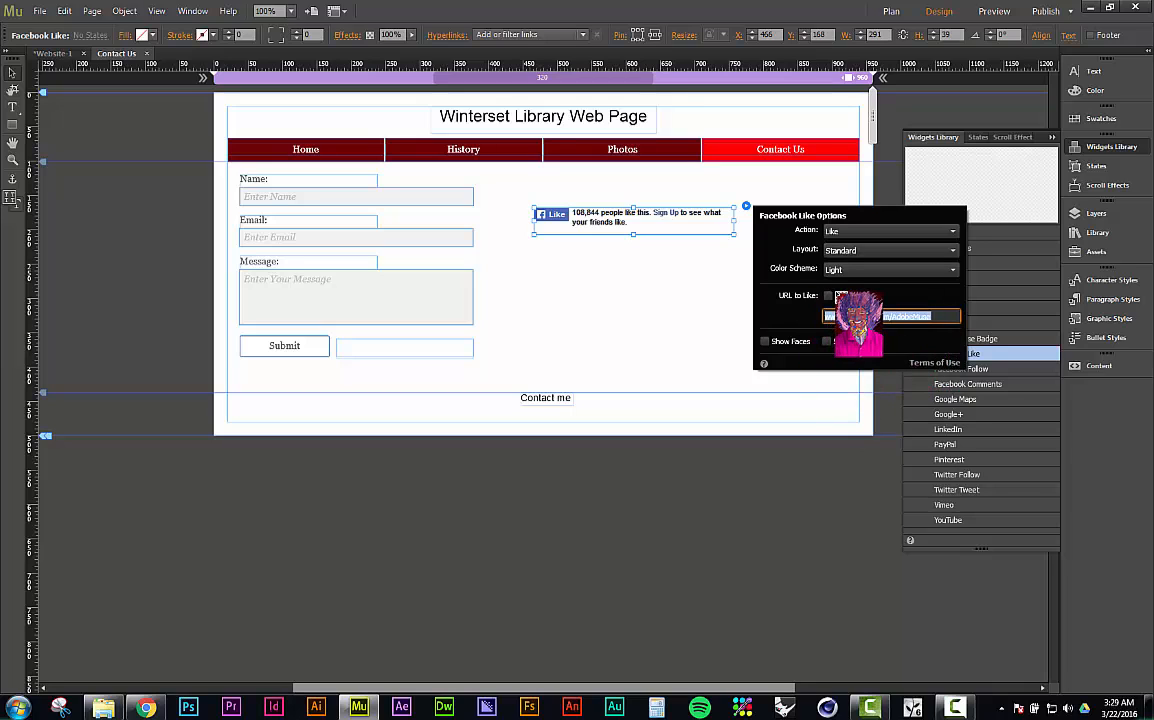
click(829, 297)
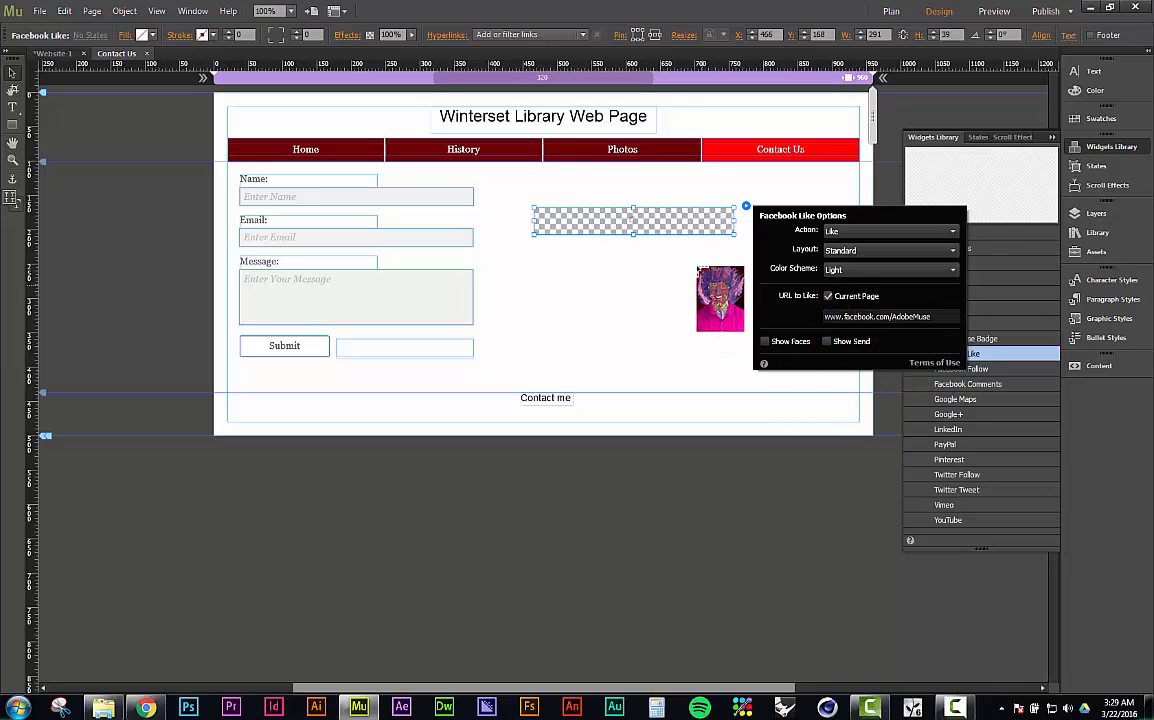
click(698, 266)
click(698, 232)
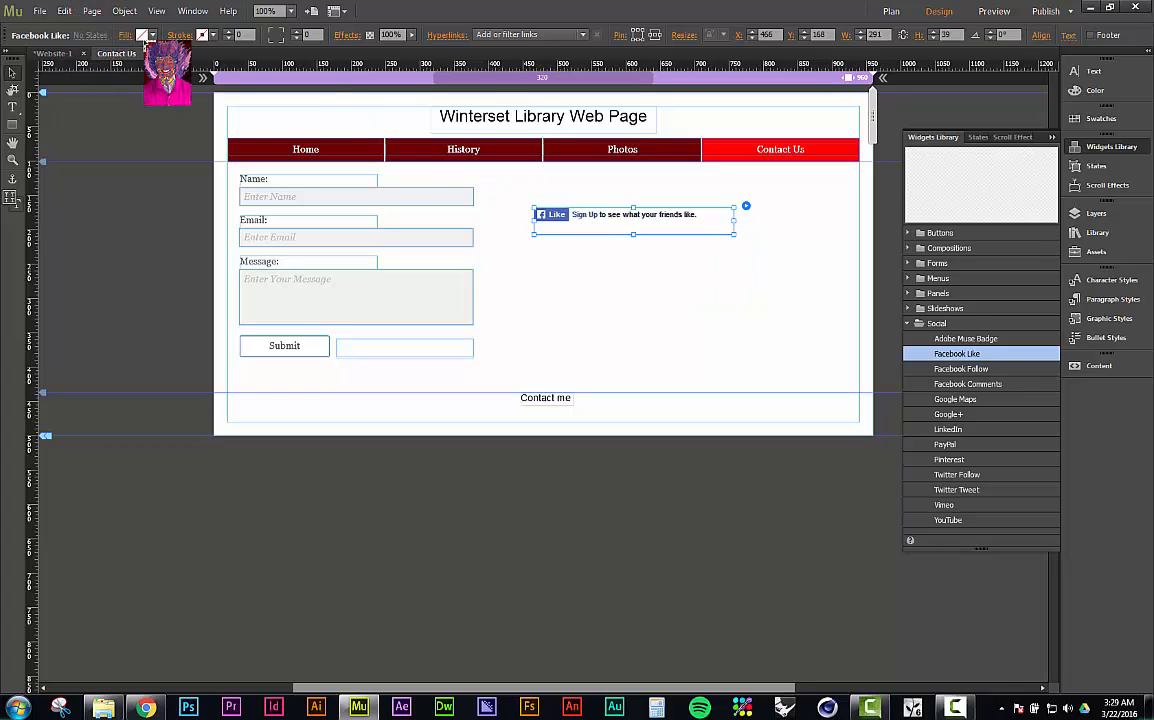
Clear the Facebook Like widget from the Contact Us page
click(65, 11)
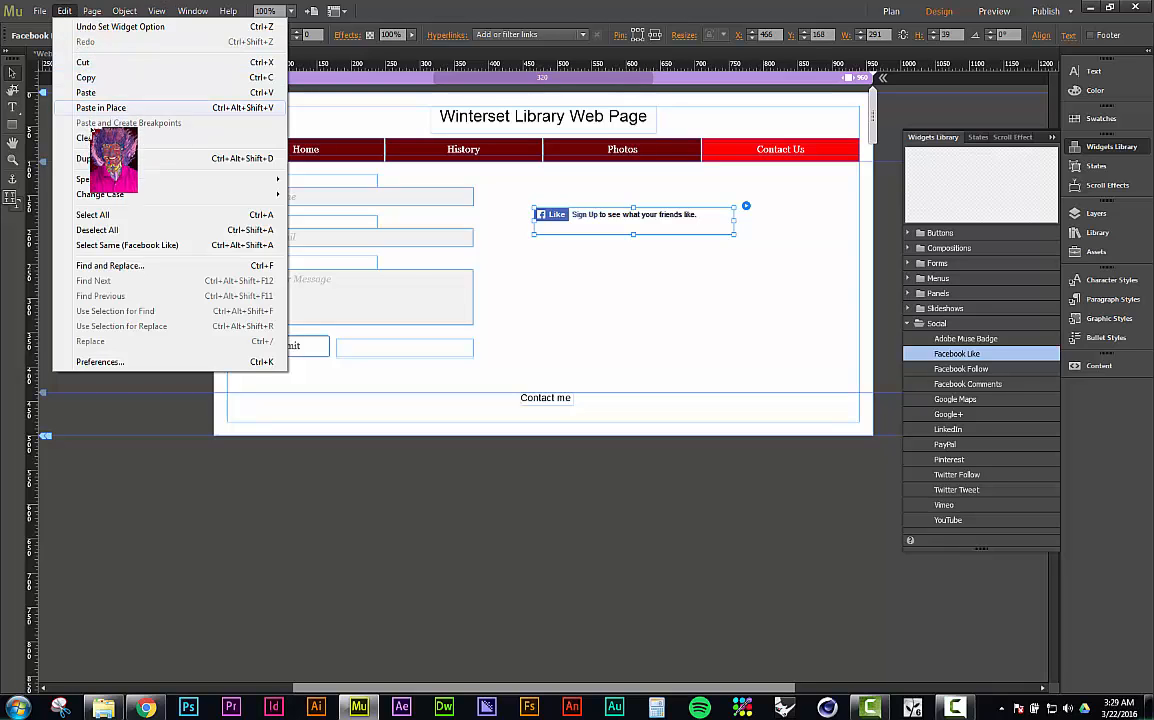
mouse_move(100, 179)
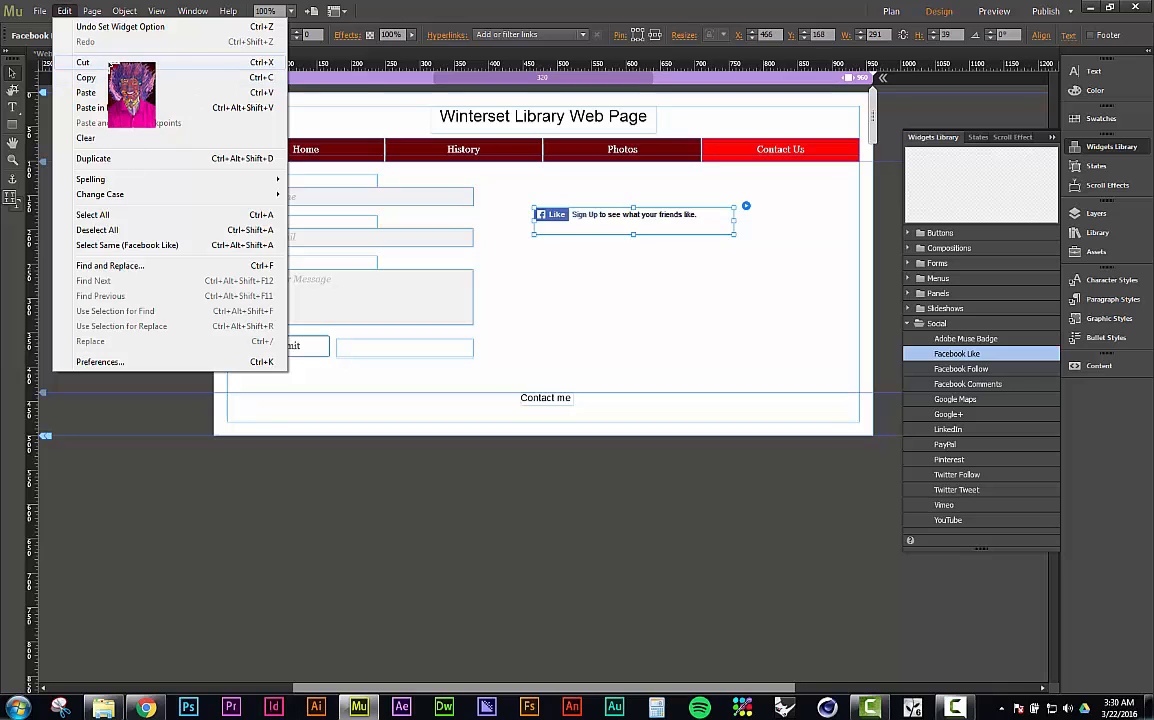
click(107, 137)
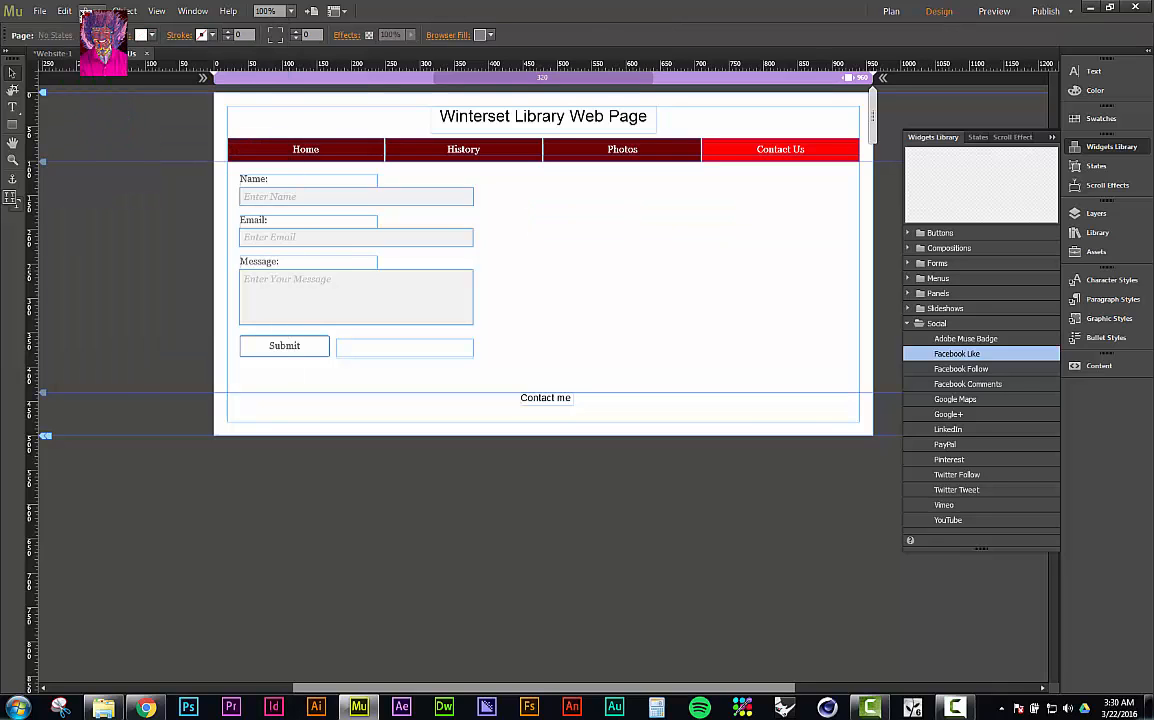
click(64, 10)
click(633, 221)
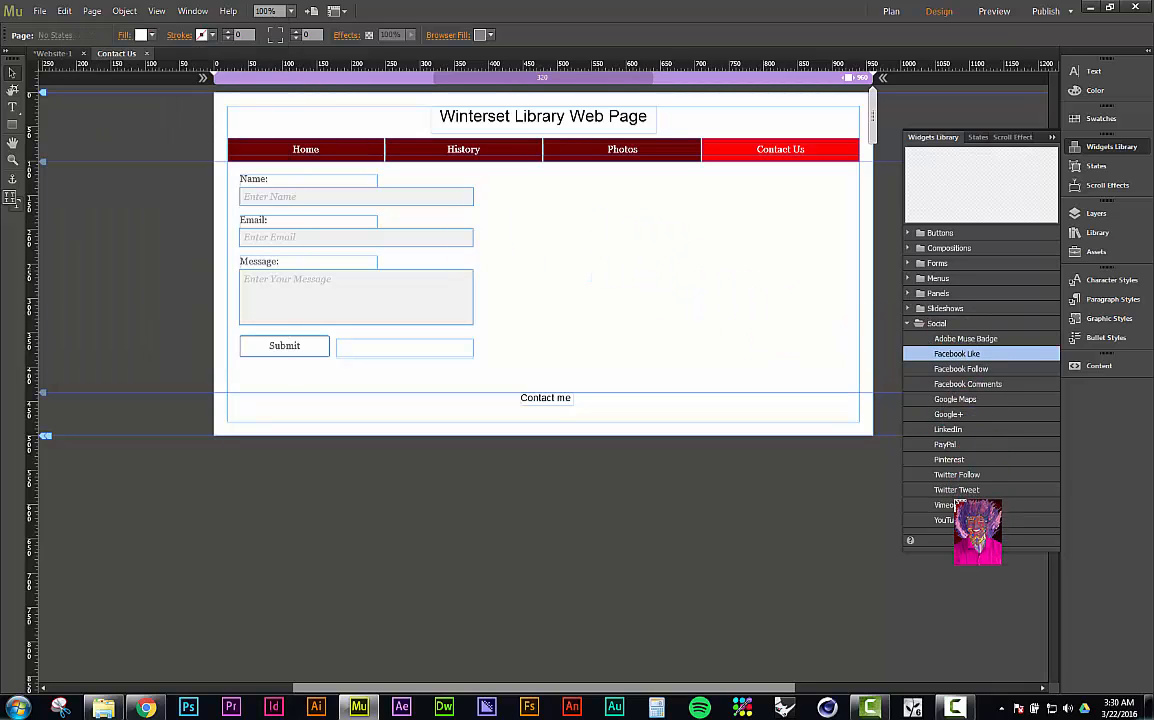
Place a Google Maps widget beside the contact form at about X 441, Y 151 and set its address to Winterset Iowa
click(954, 399)
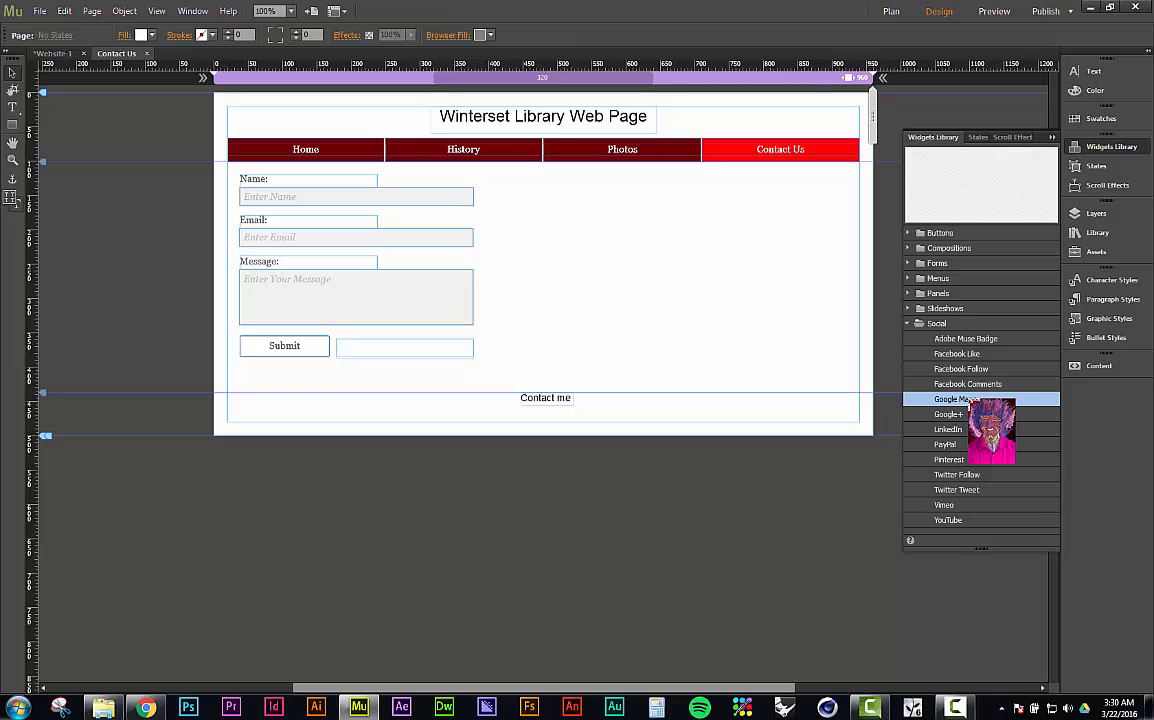
drag(969, 399, 518, 192)
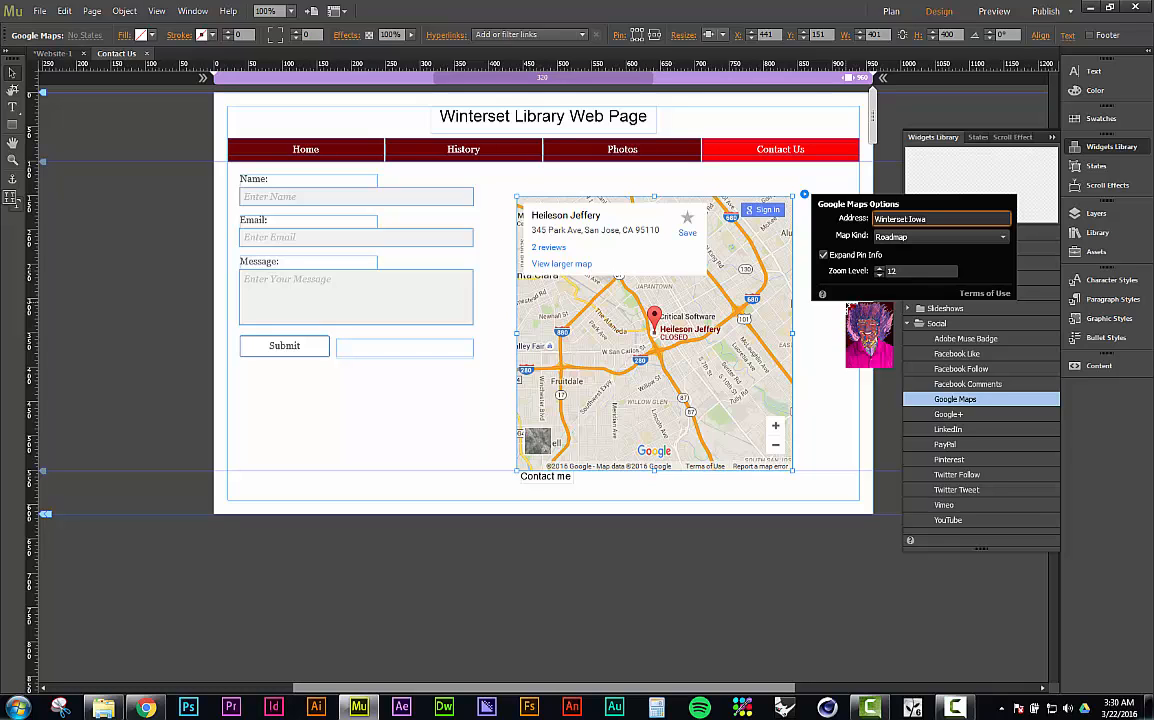
key(Return)
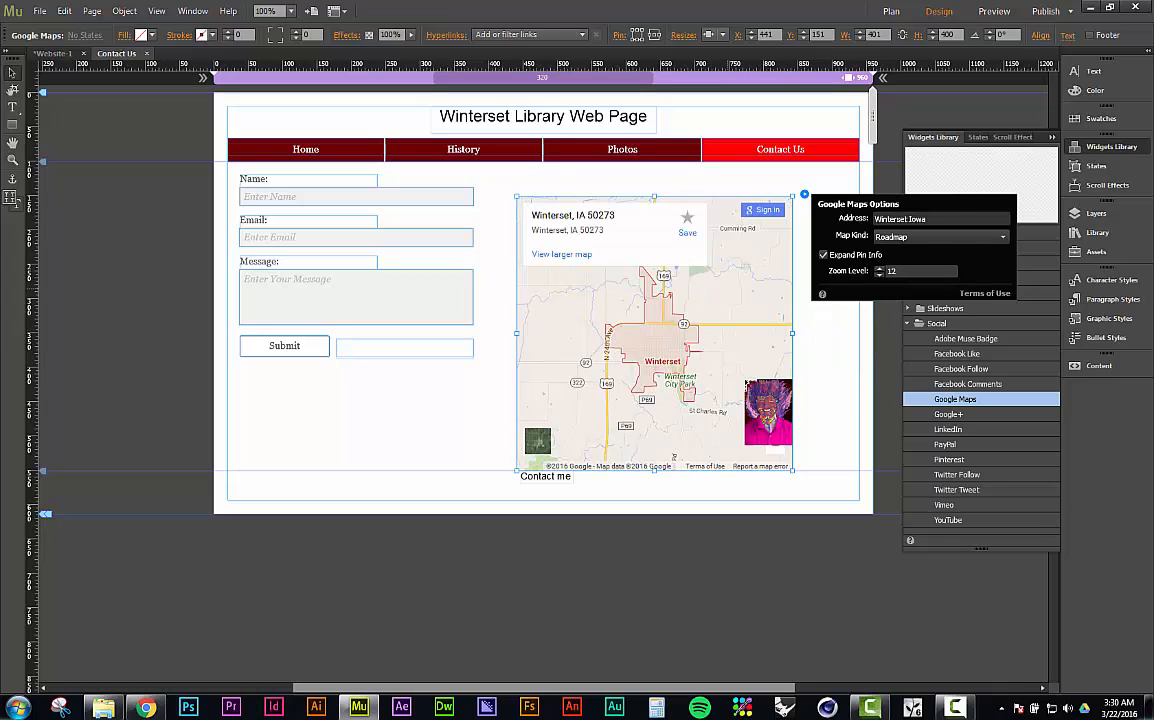
Set the Google Maps widget's map kind to Satellite and its zoom level to 13
click(903, 238)
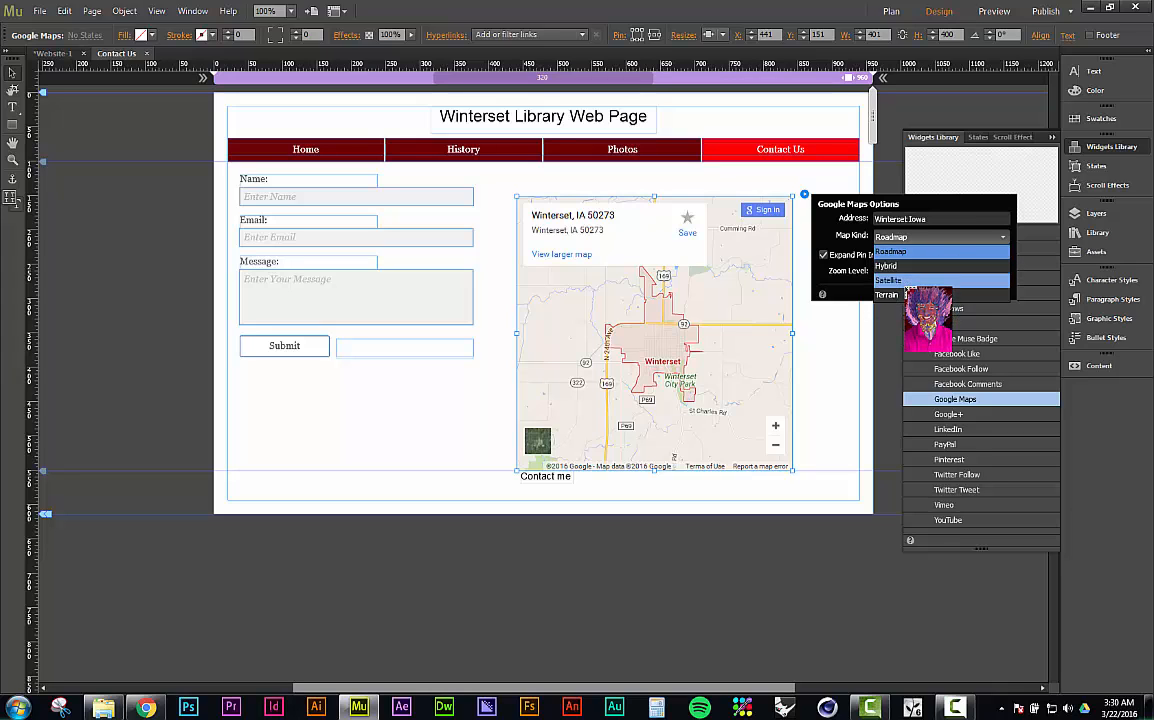
click(890, 281)
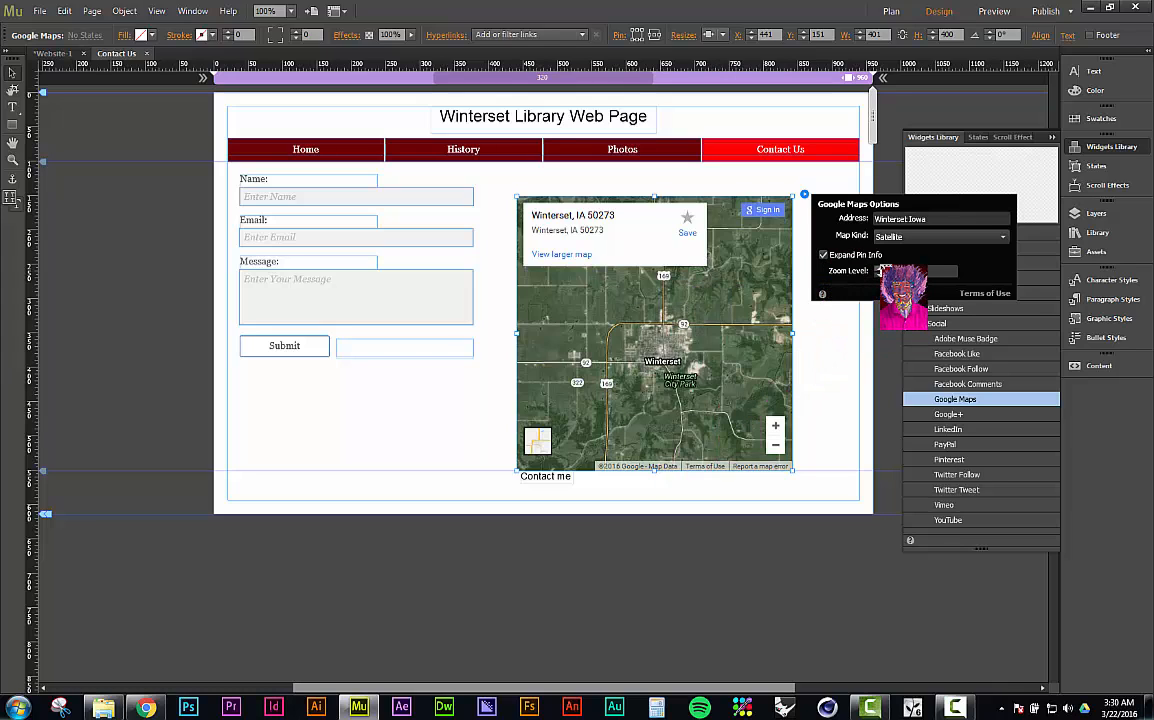
click(881, 273)
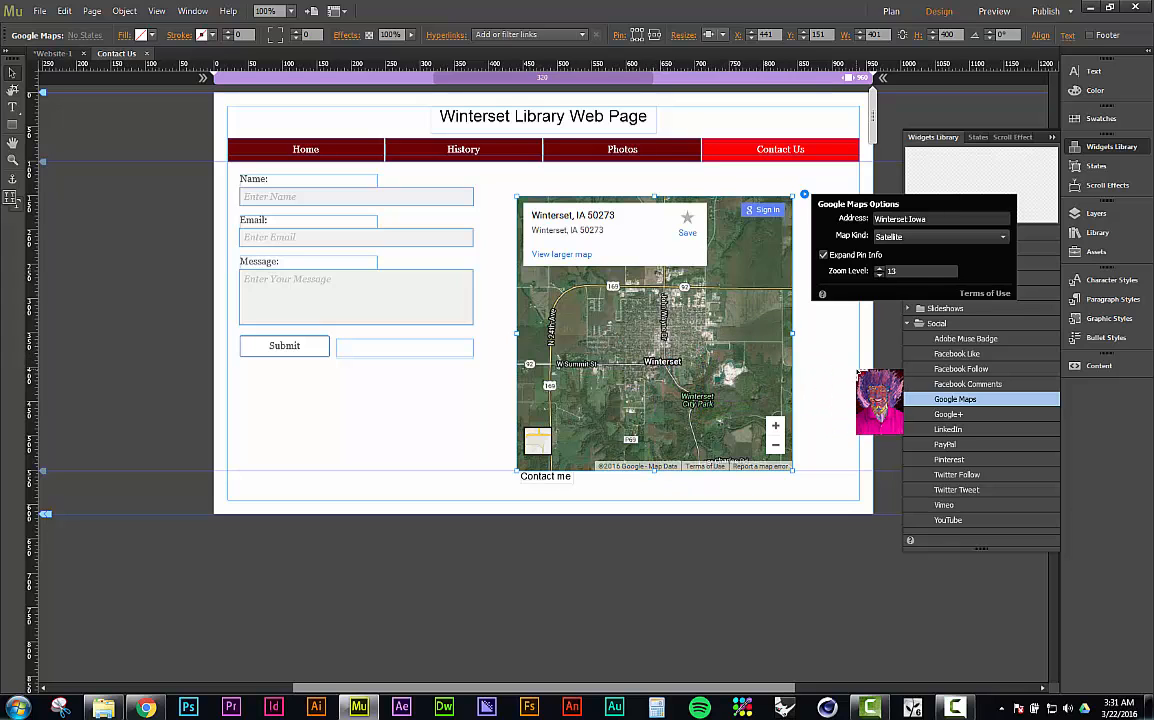
Move the map up beside the Name field to about X 498, Y 119 and deselect it
drag(767, 418, 805, 393)
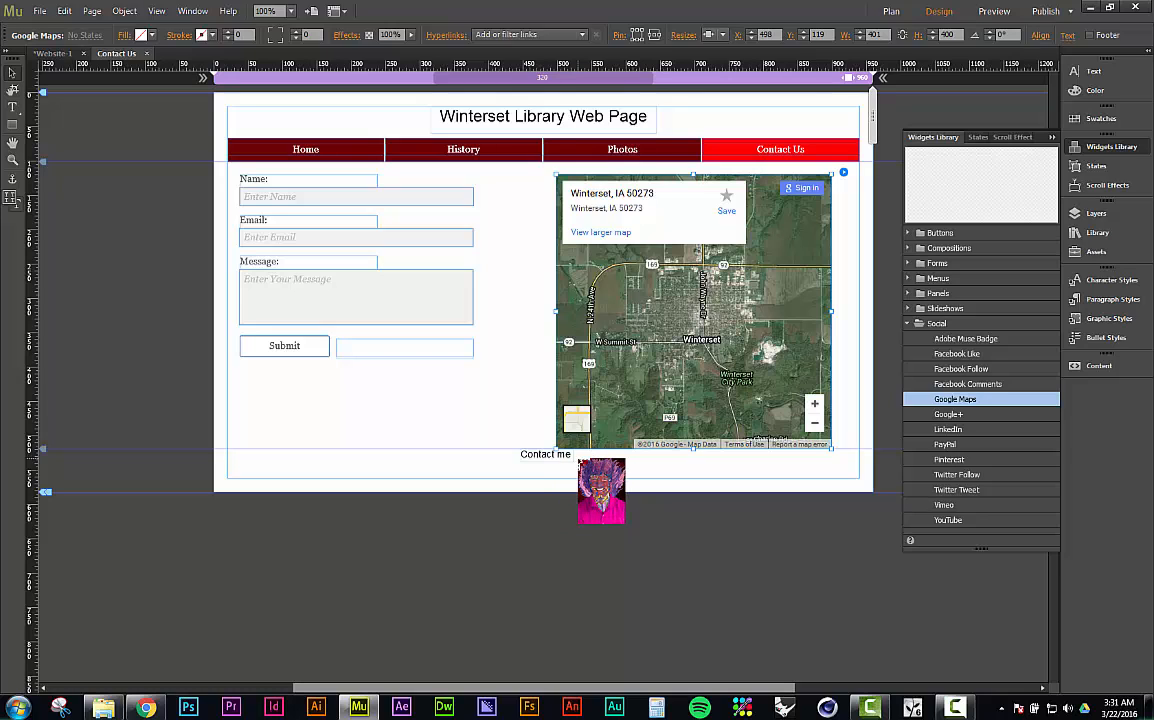
click(513, 399)
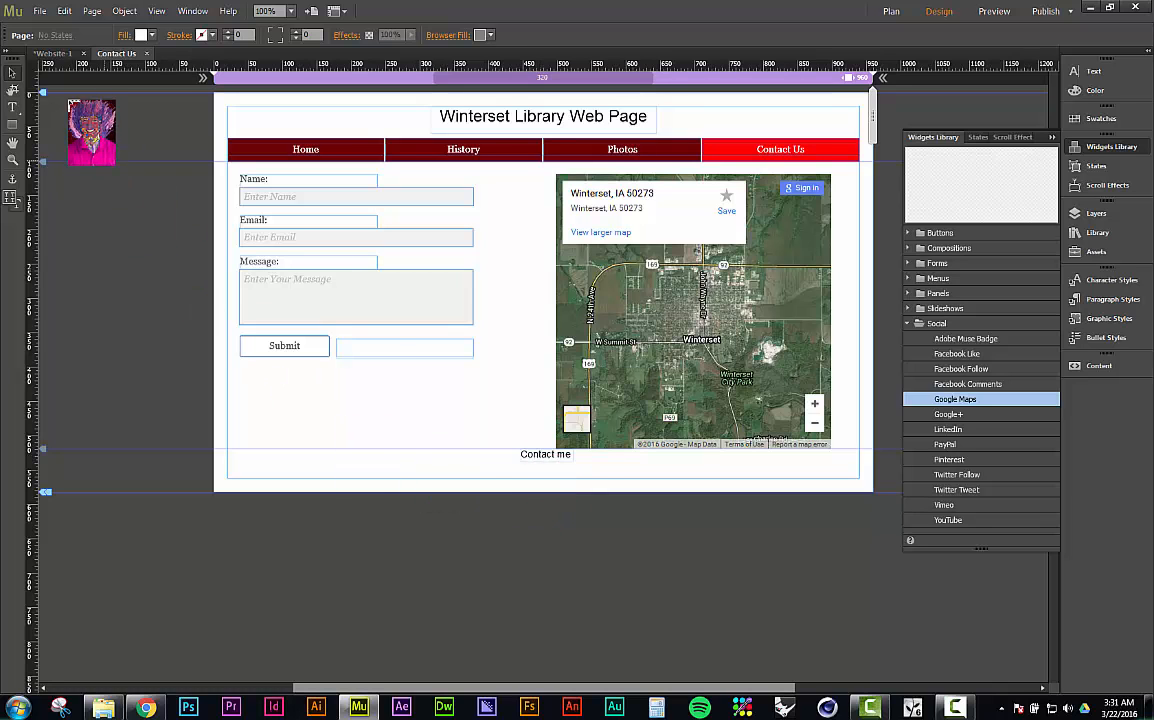
Open A-Master, move the Contact me footer text down slightly to about X 447, Y 445, and check it on the Contact Us page
click(54, 53)
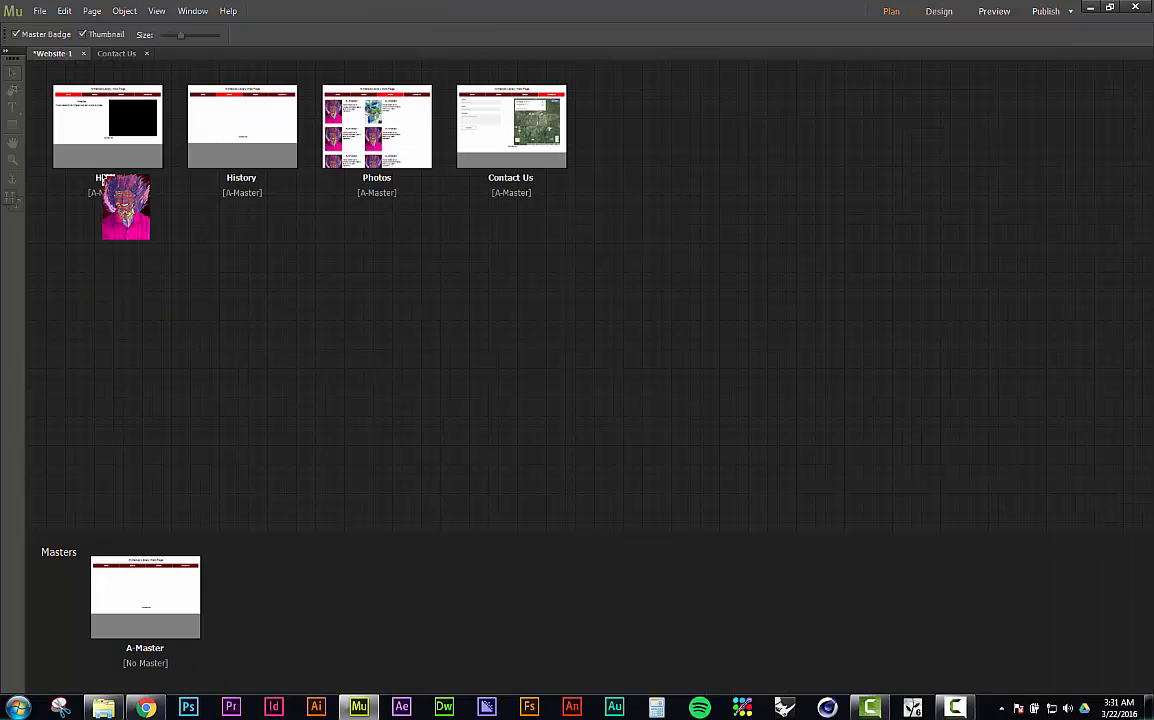
click(116, 53)
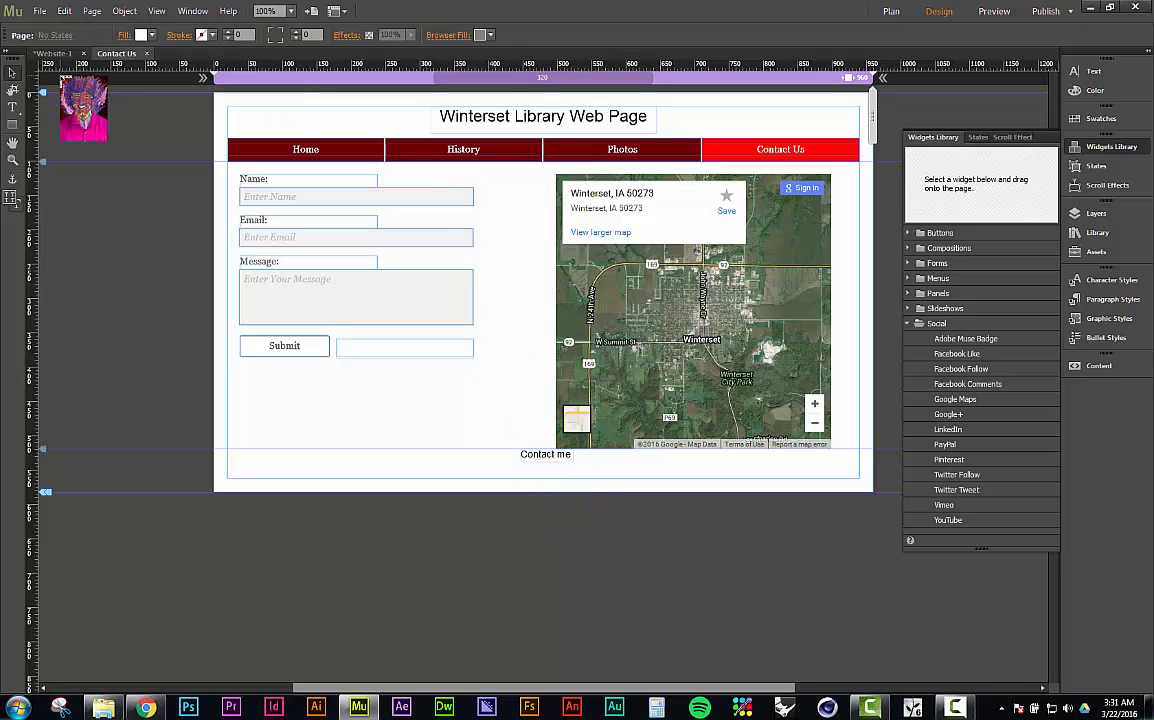
click(52, 52)
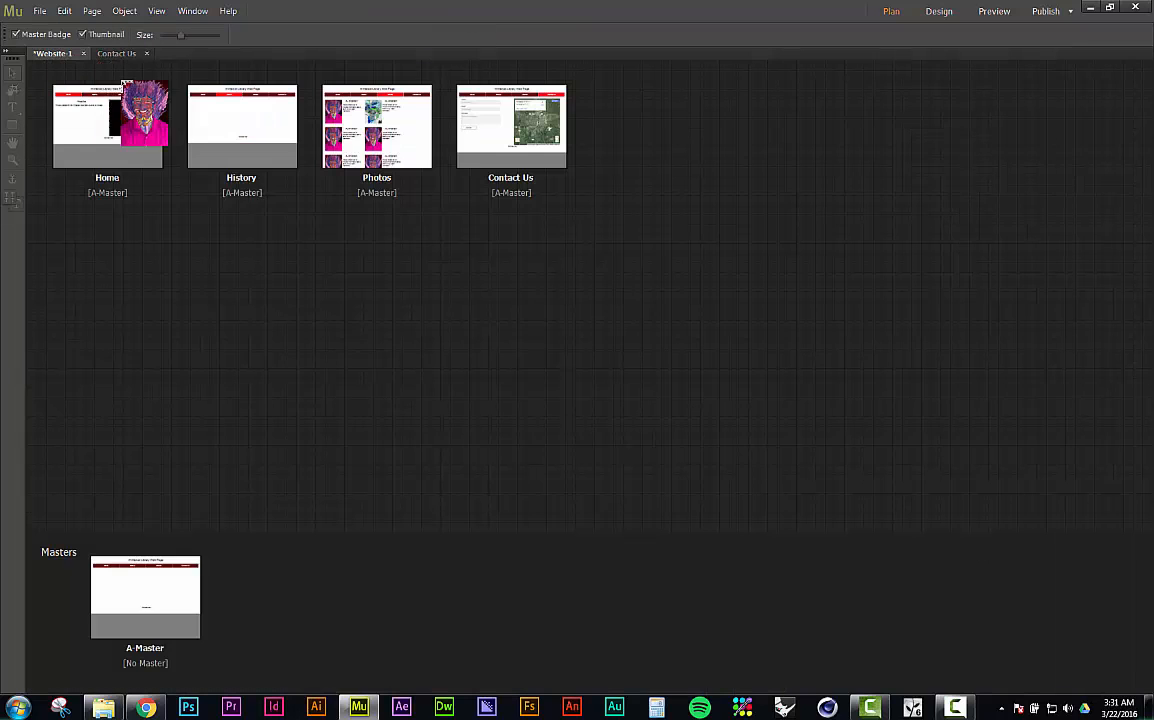
double_click(142, 602)
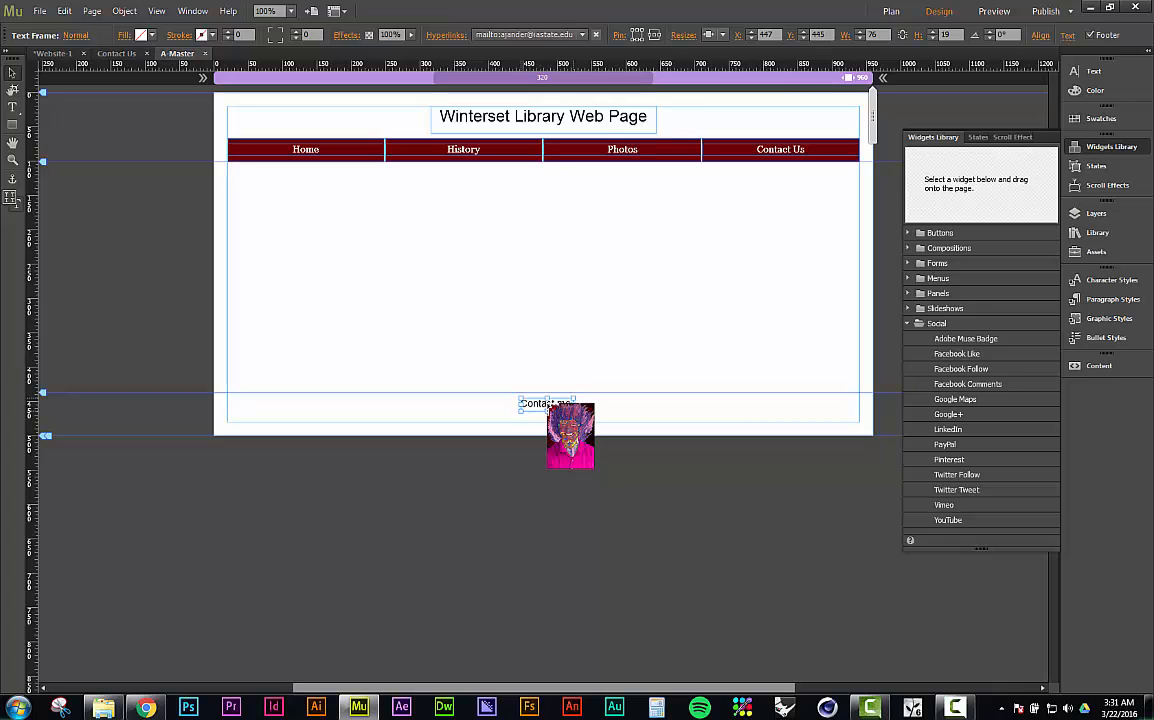
key(ctrl+shift+a)
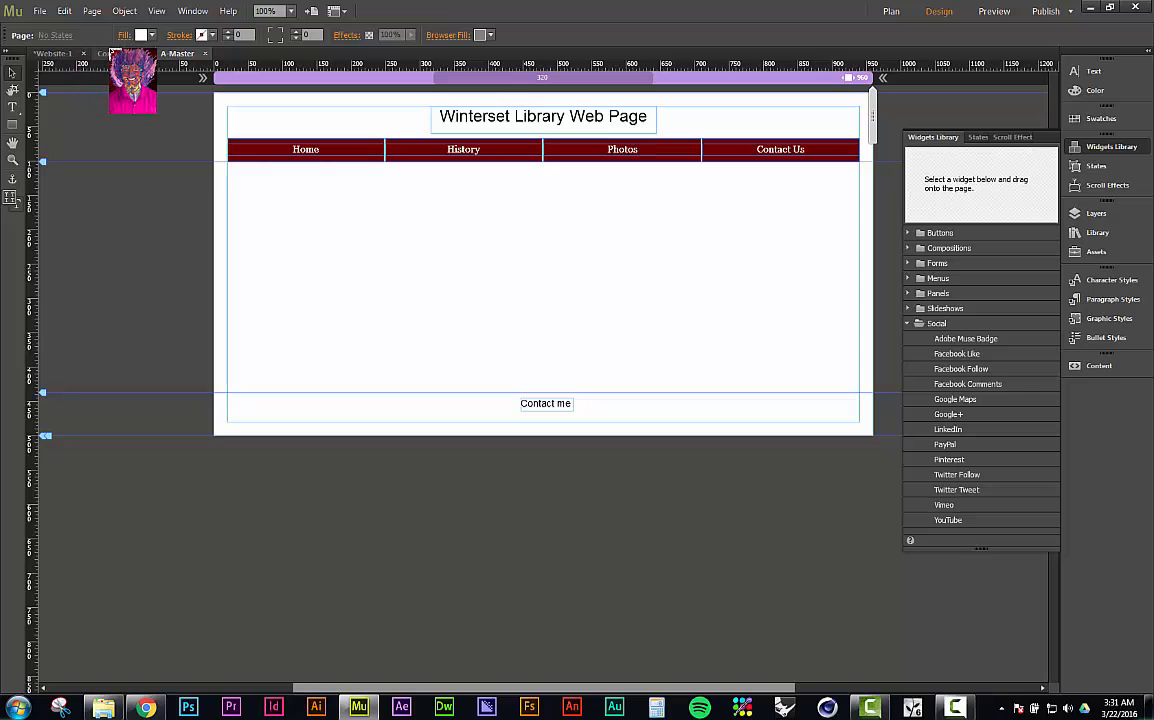
click(112, 52)
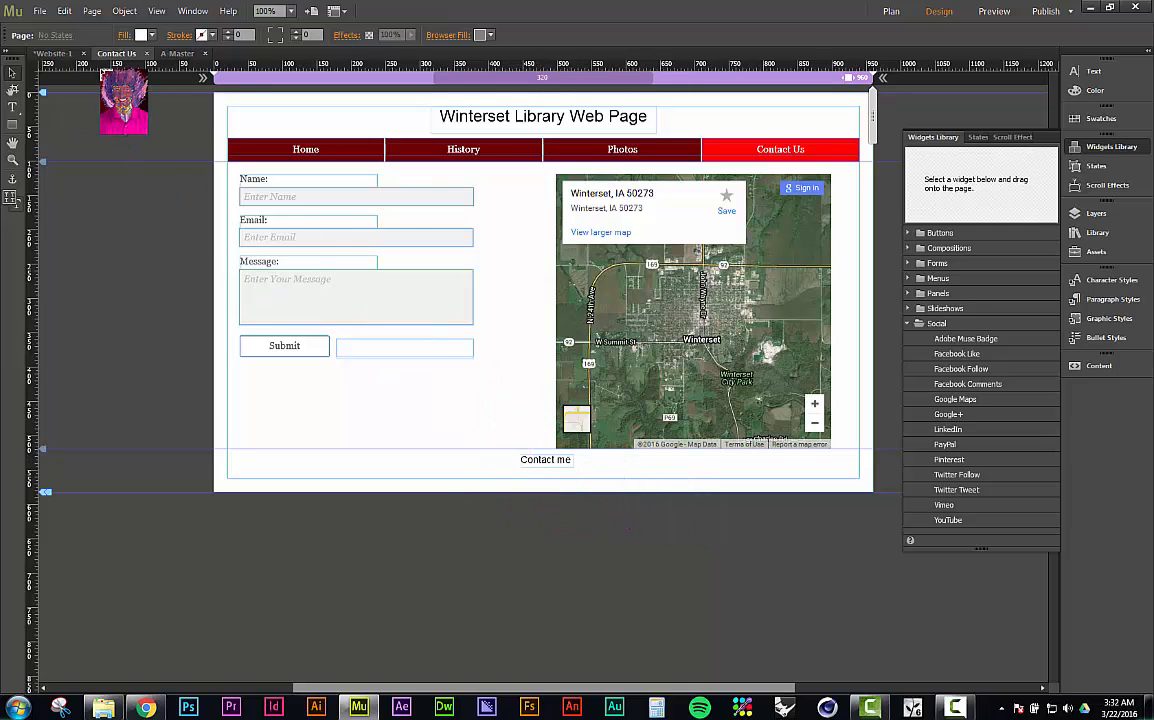
Close the Contact Us and A-Master pages and open the History page for editing
click(146, 55)
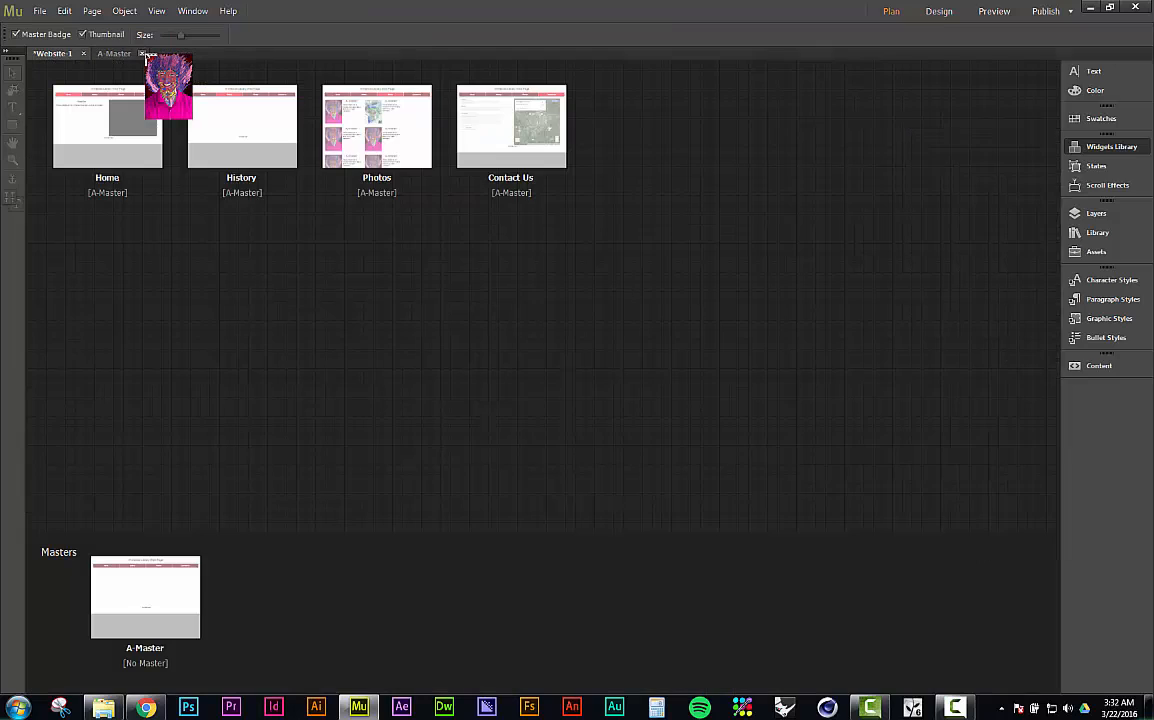
click(144, 54)
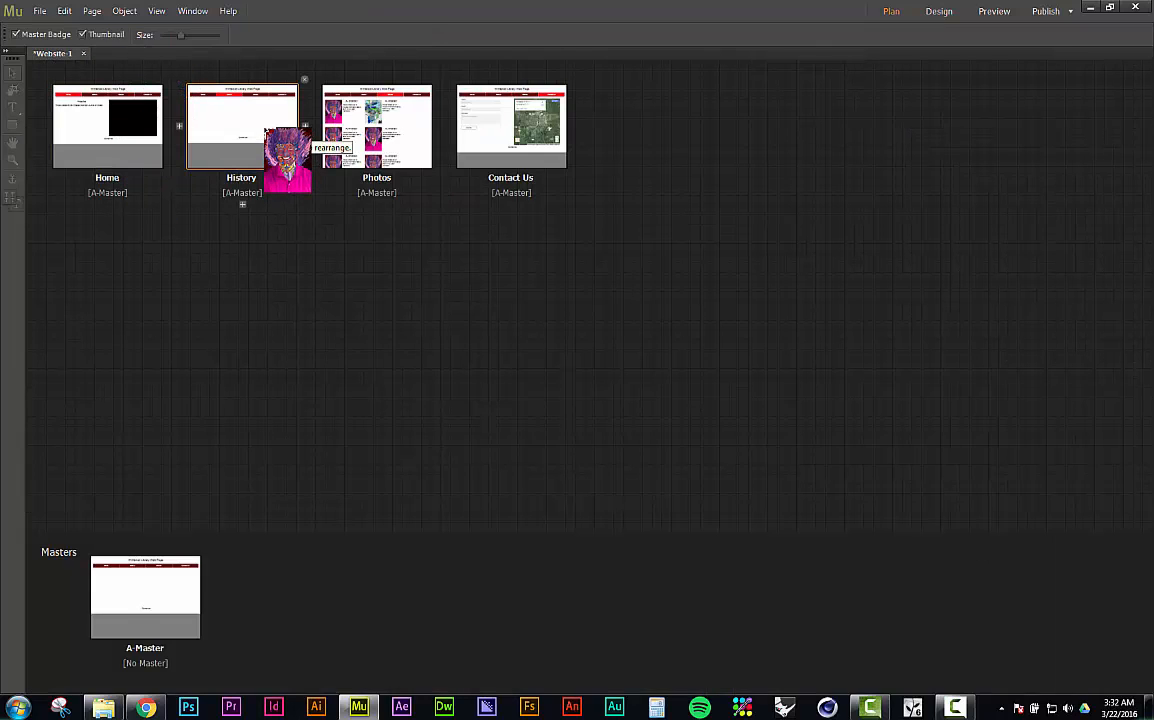
double_click(265, 129)
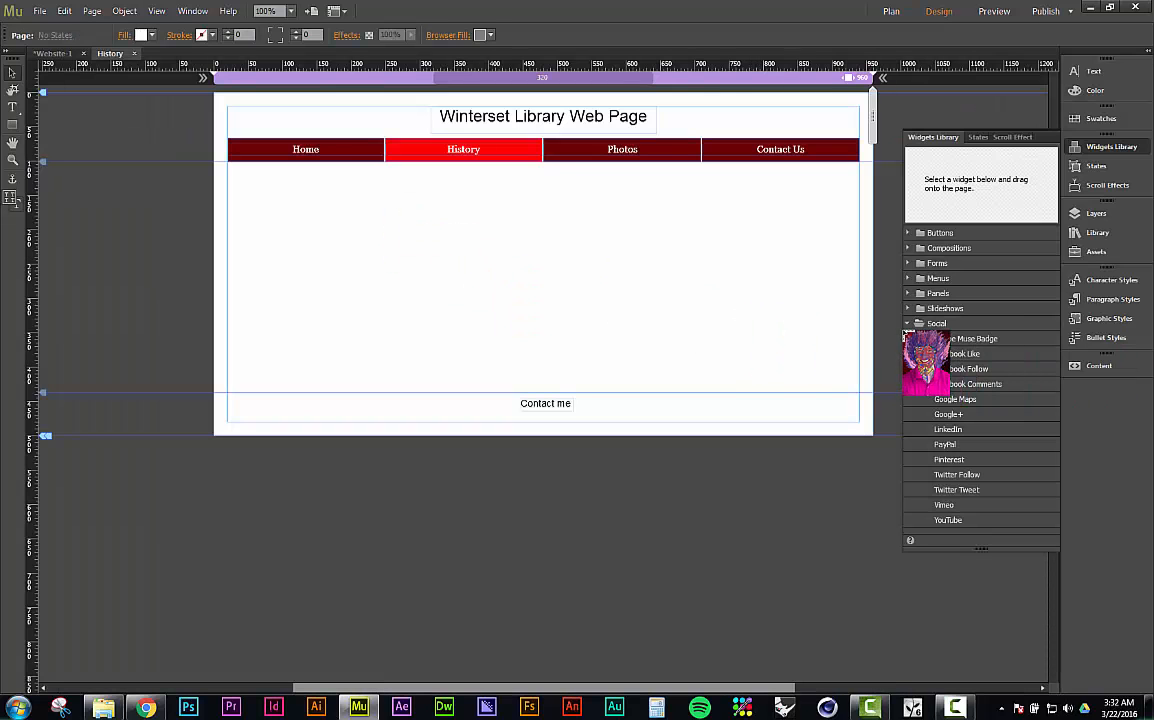
Preview the Basic, Blank, Fullscreen, Lightbox and Thumbnails slideshow widgets in the Widgets Library
click(907, 324)
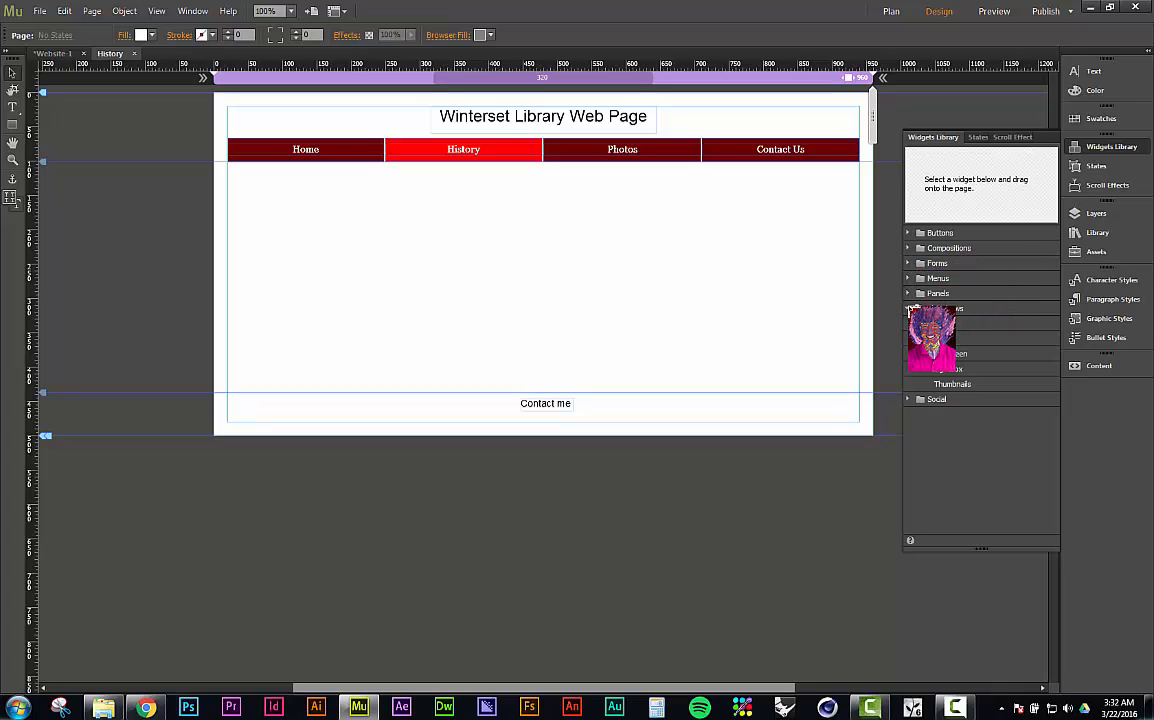
click(948, 368)
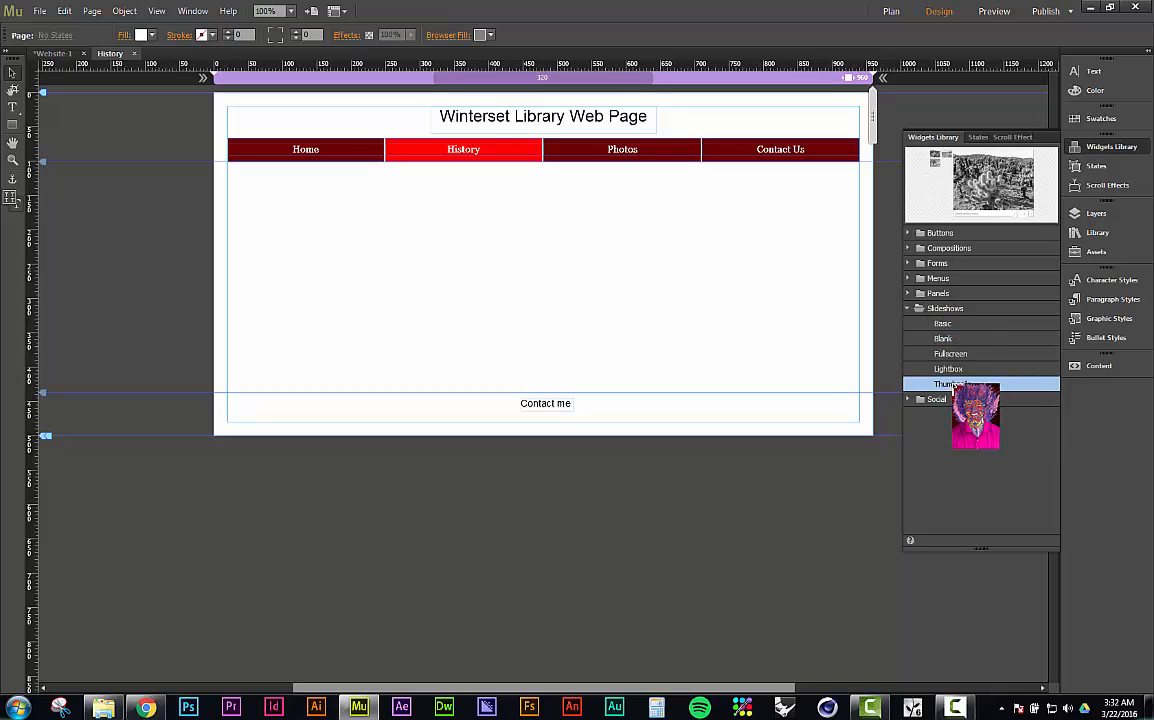
click(945, 354)
click(947, 340)
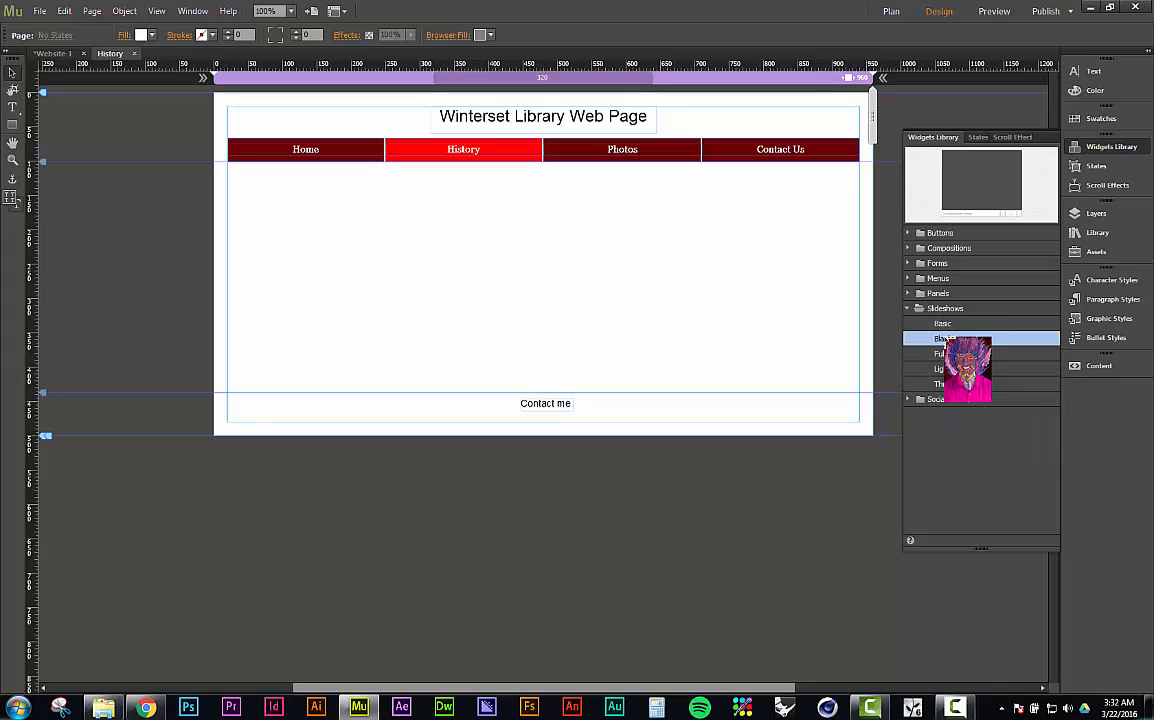
click(945, 323)
click(944, 338)
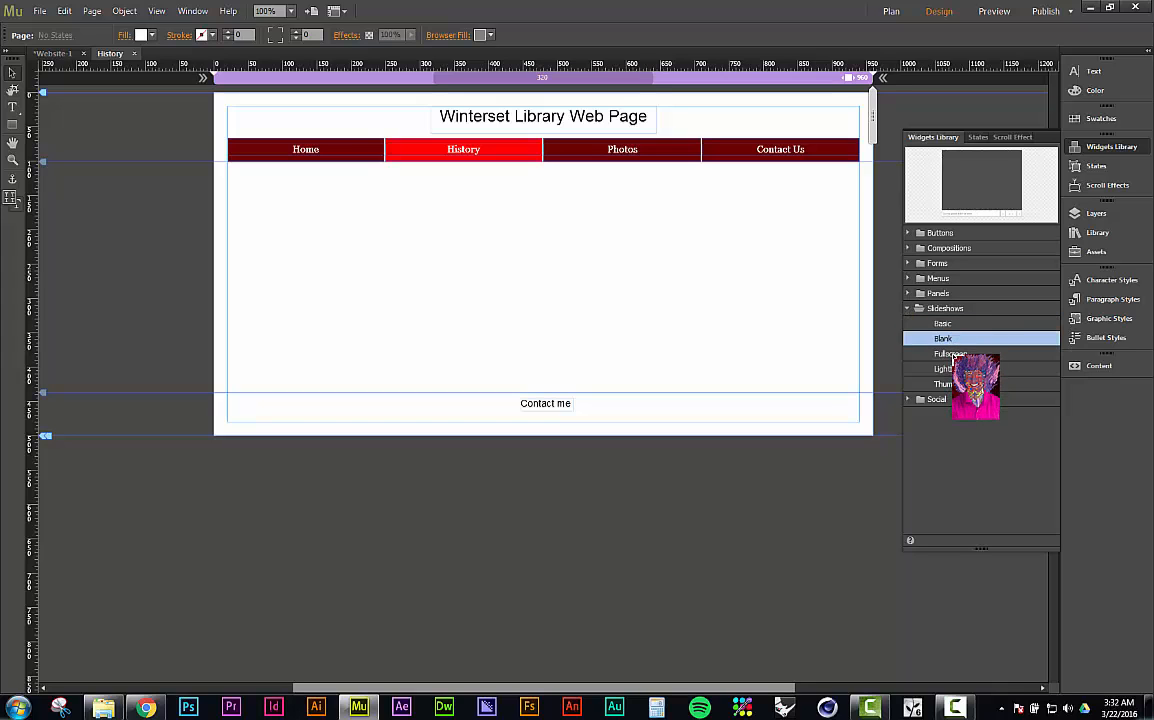
click(948, 353)
click(950, 368)
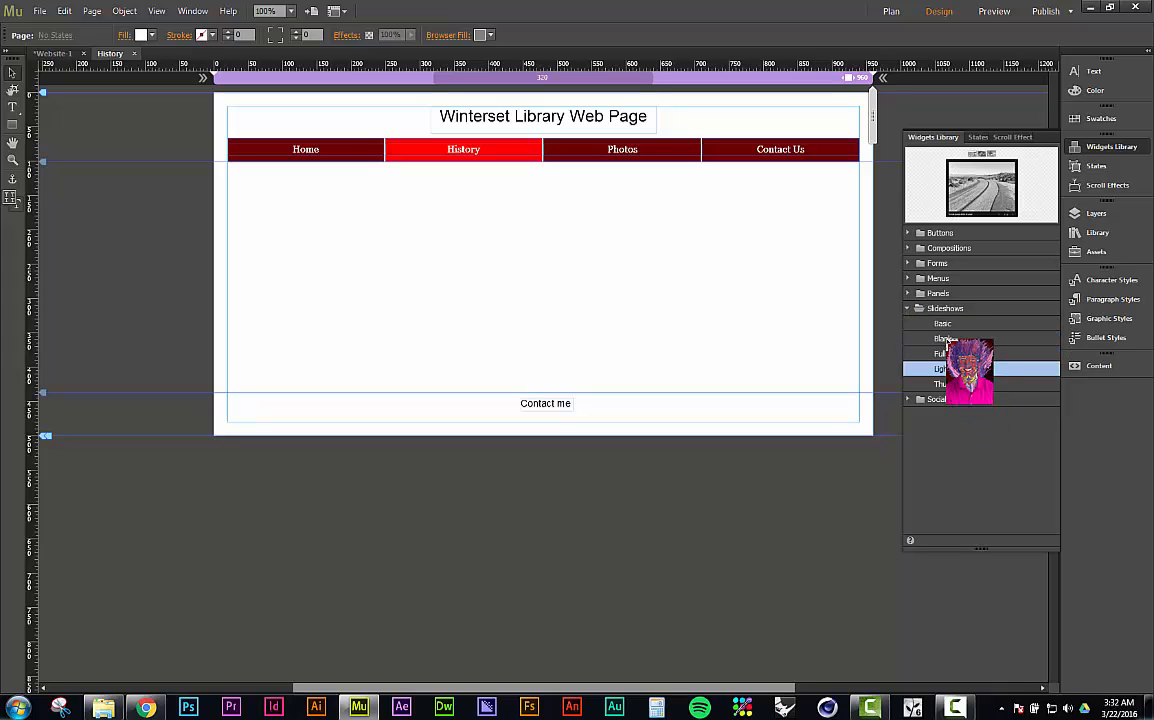
click(947, 339)
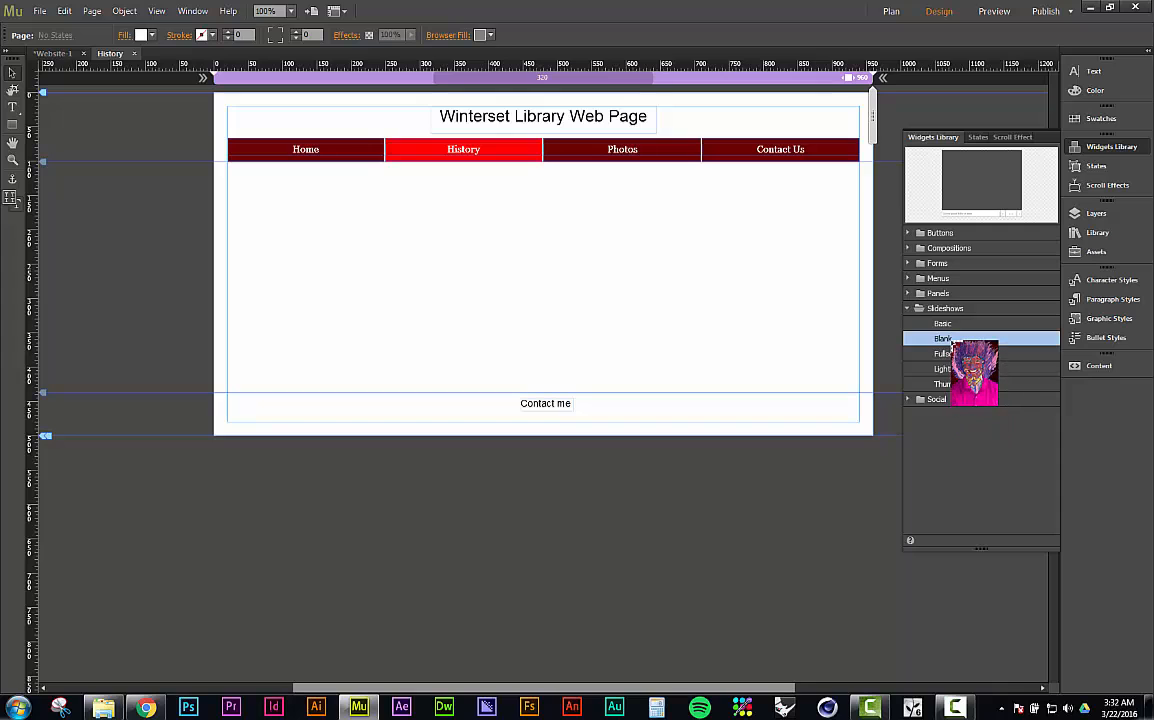
Add a Basic slideshow widget to the History page and place it centred below the menu at X 240, Y 115
click(954, 324)
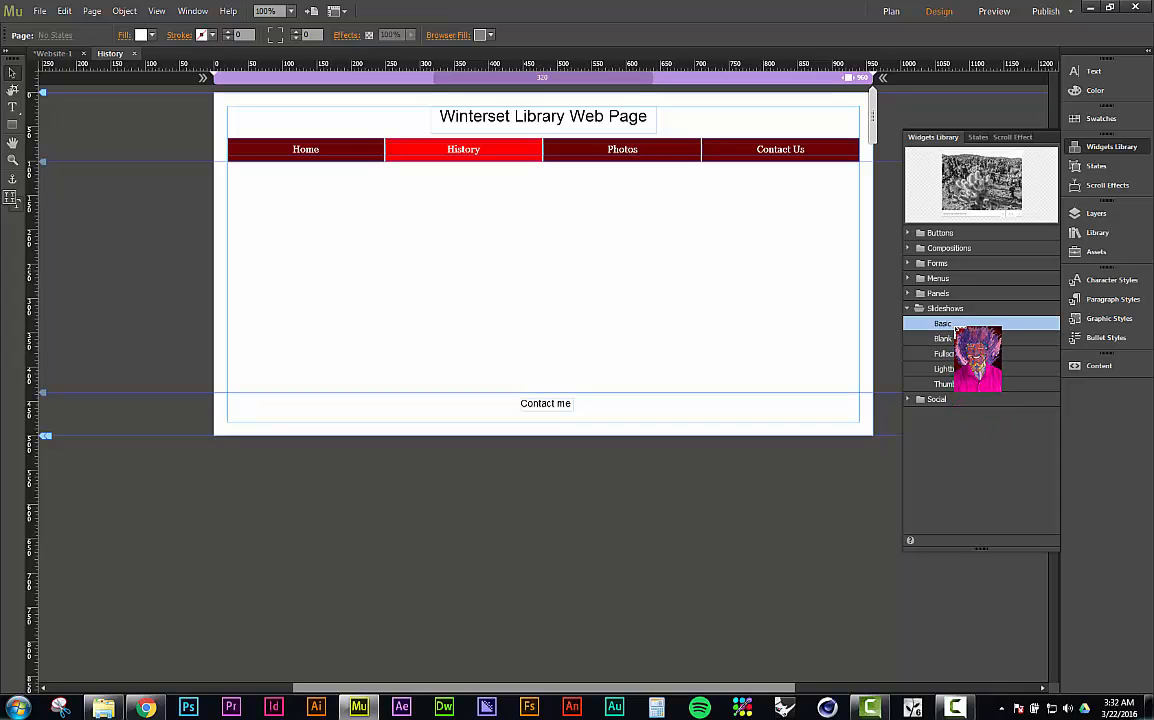
drag(957, 328, 460, 210)
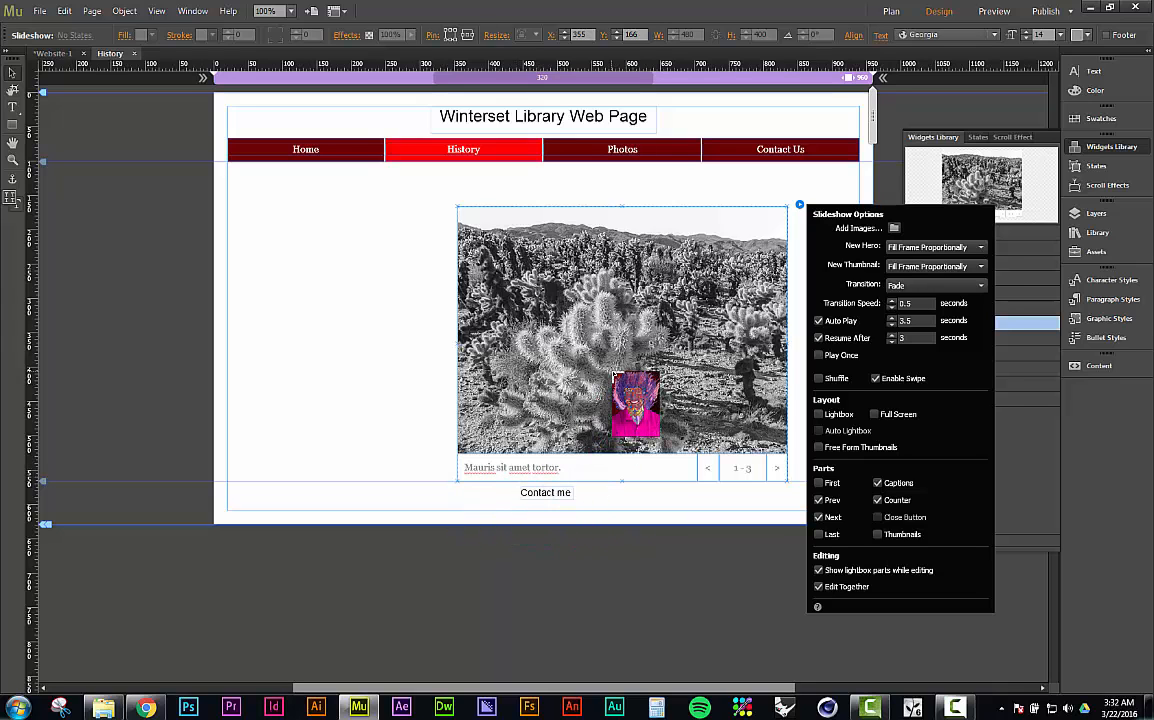
drag(612, 371, 531, 335)
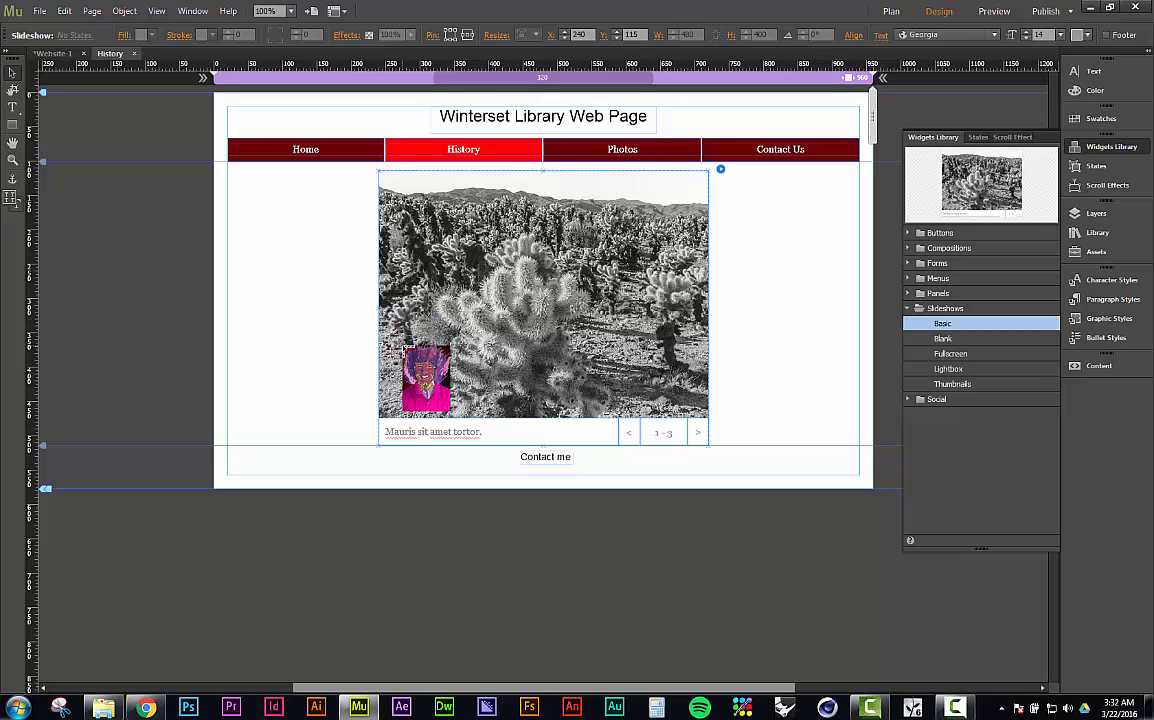
Resize the slideshow's hero image frame to span the page width, 920 wide by 355 high at X 20, Y 115
double_click(400, 345)
click(287, 323)
click(414, 322)
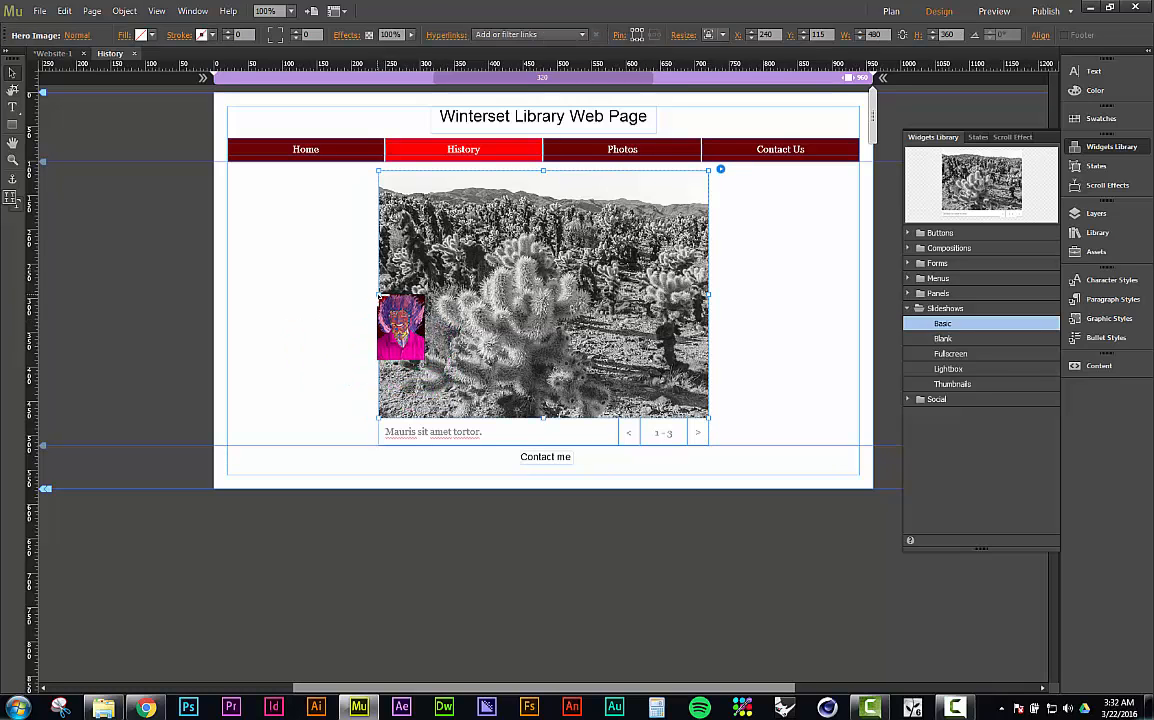
drag(379, 295, 378, 340)
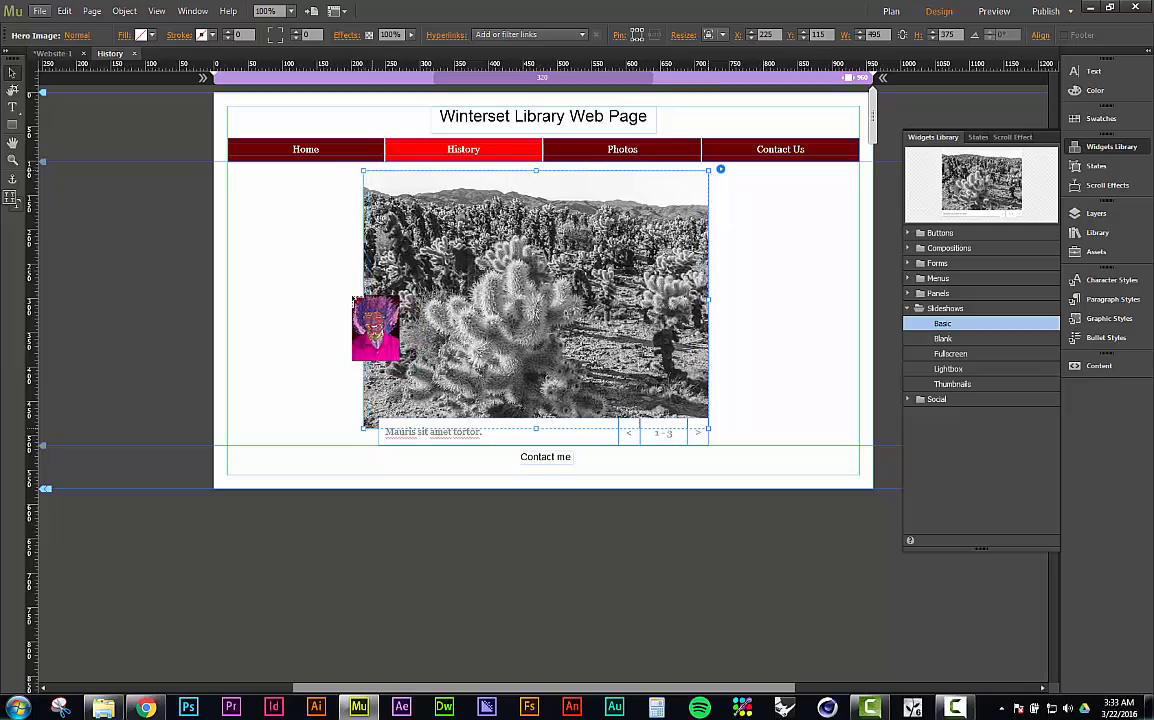
drag(292, 298, 227, 301)
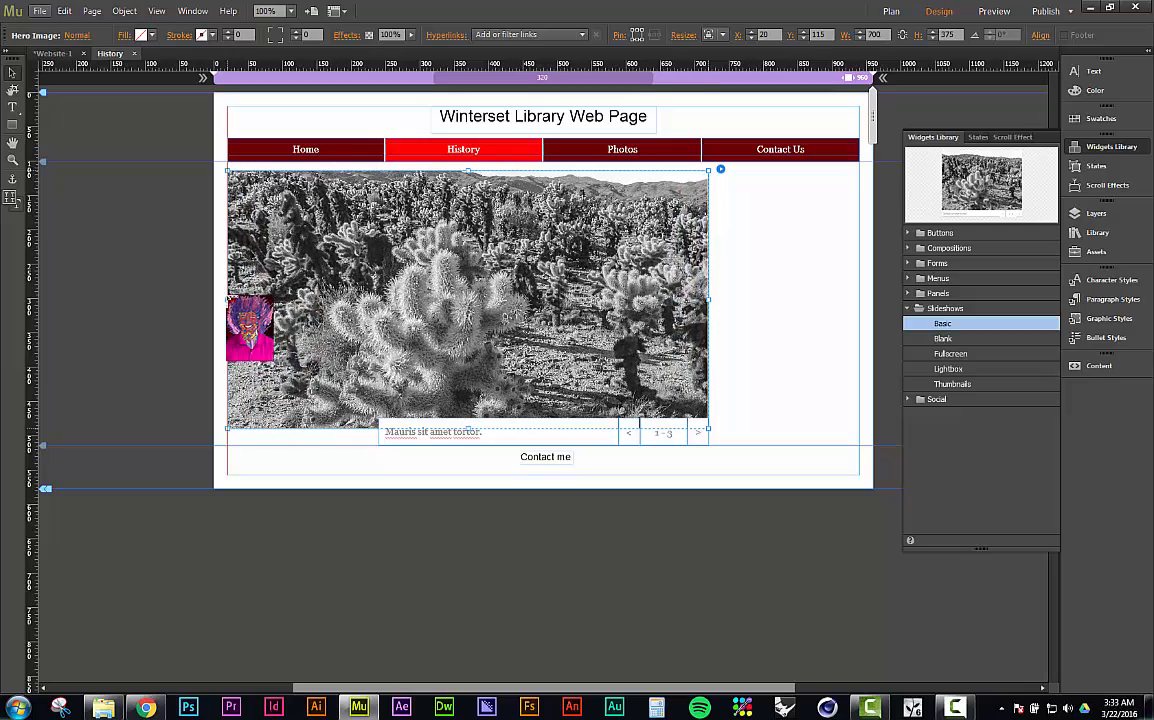
drag(501, 449, 468, 414)
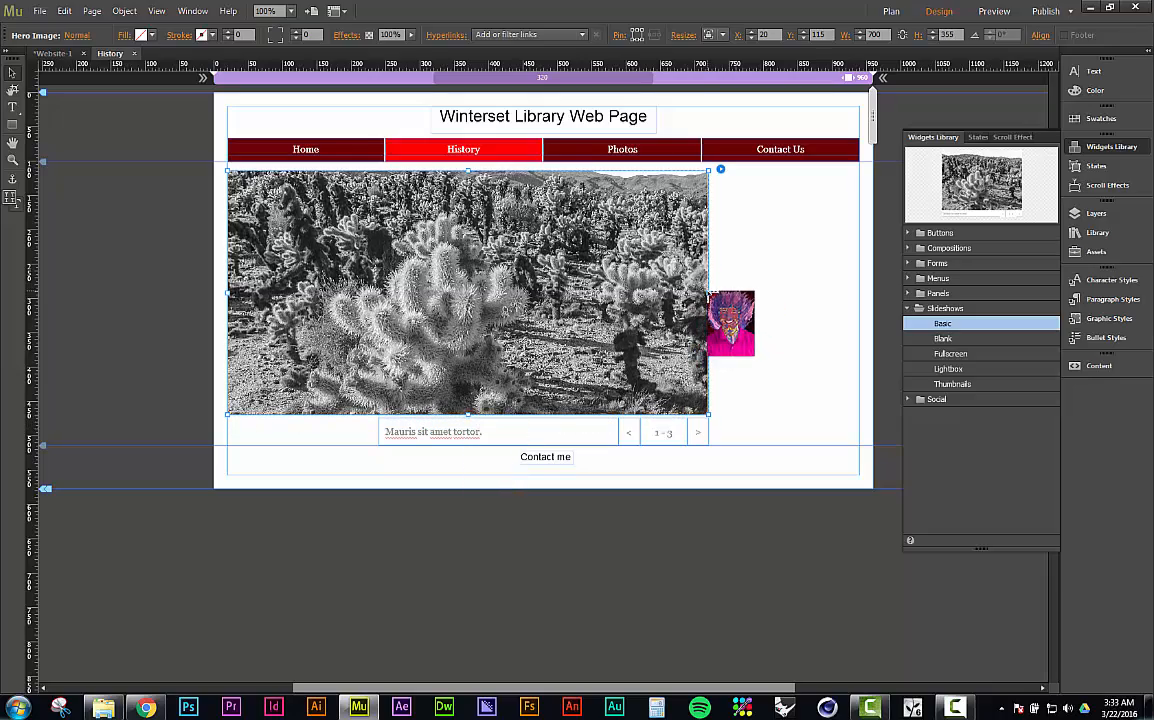
drag(709, 292, 858, 309)
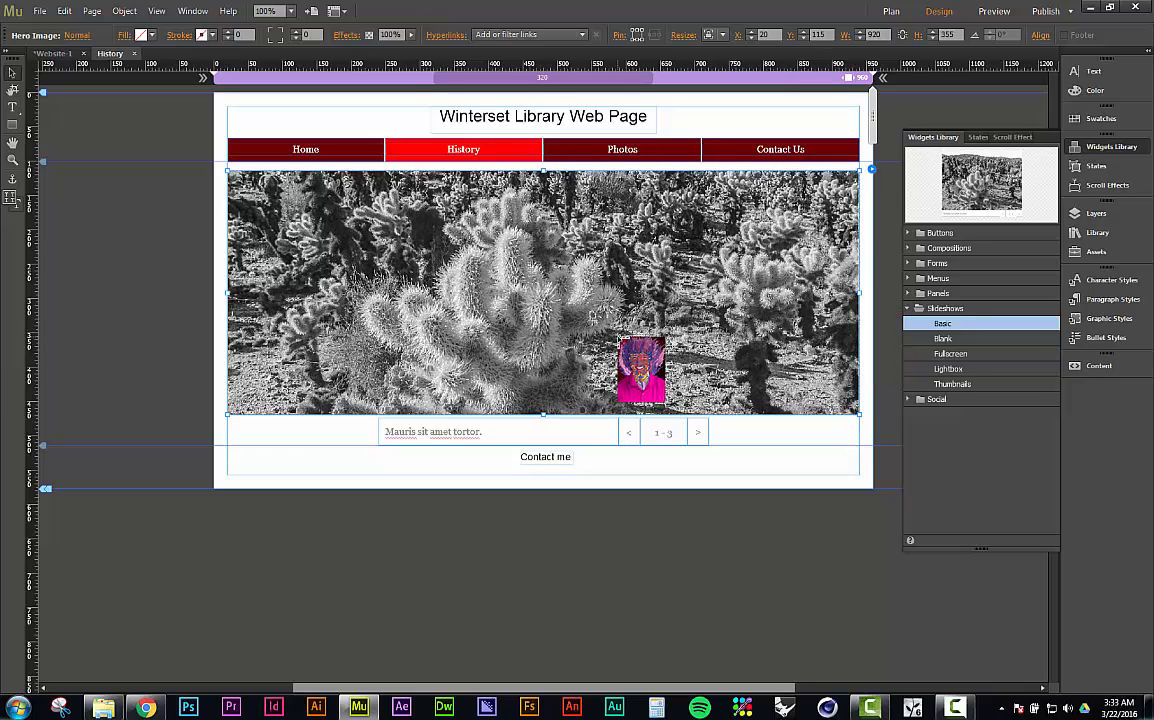
Reposition and rescale the cactus picture inside the hero frame to about 921 × 614 at X 20, Y -30
click(579, 326)
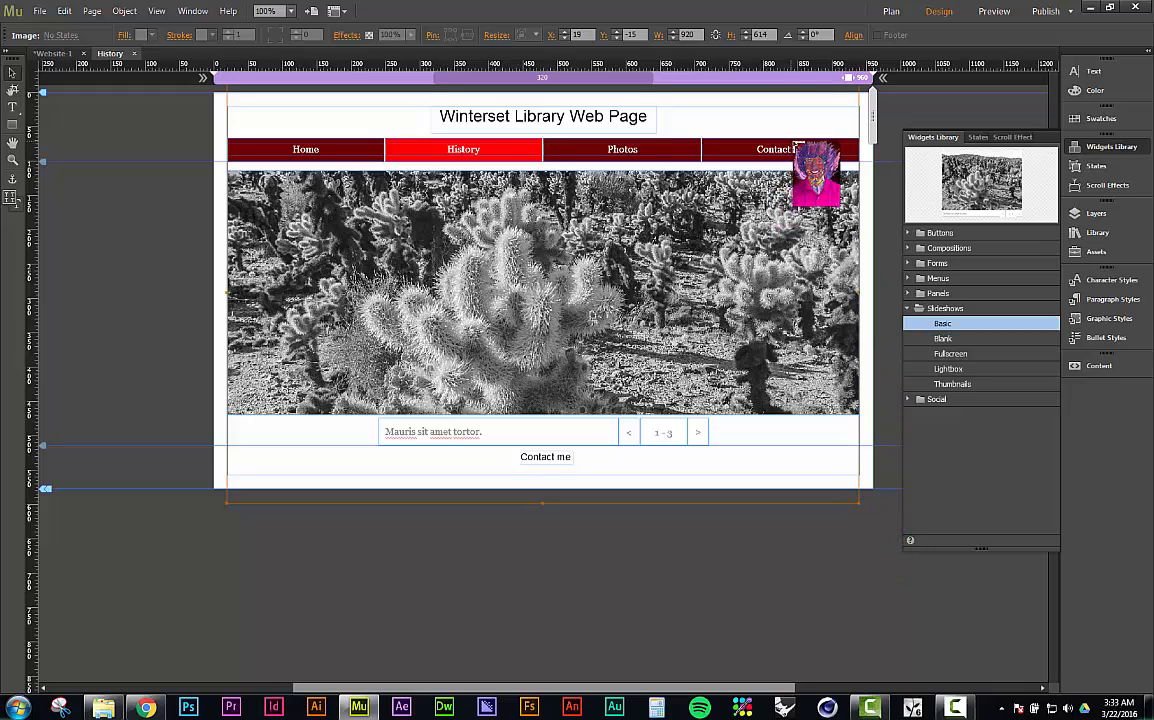
mouse_move(788, 243)
mouse_down()
mouse_move(807, 238)
mouse_move(791, 259)
mouse_move(801, 256)
mouse_up()
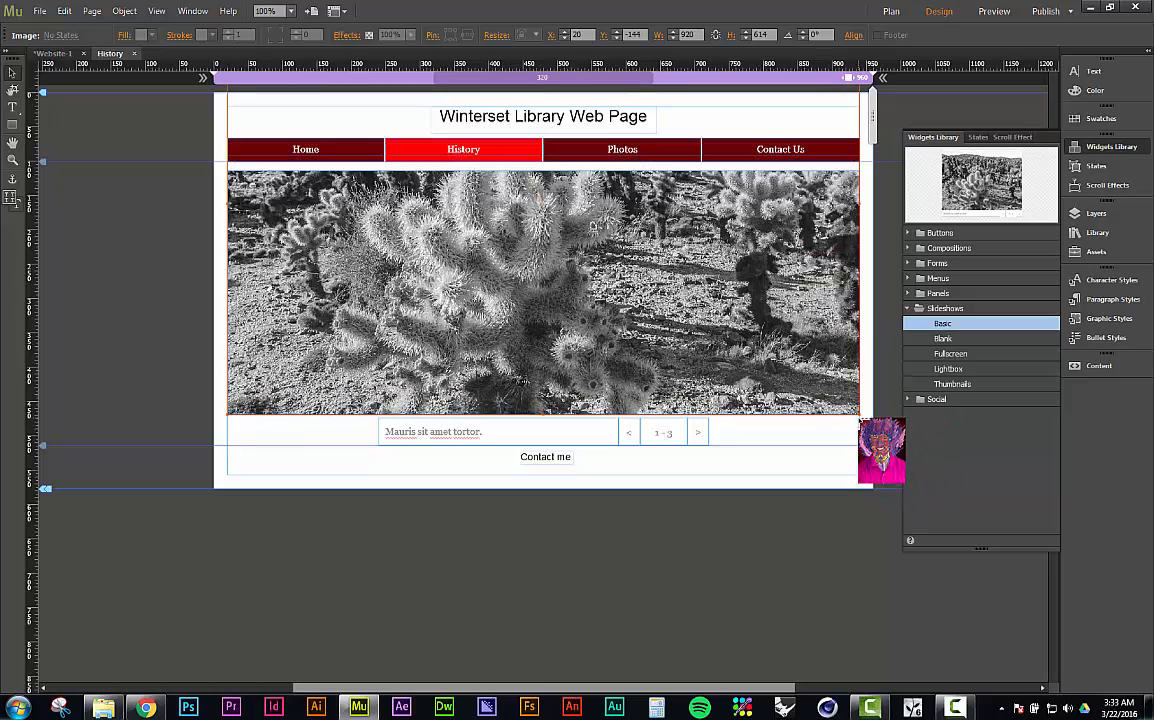
drag(850, 407, 710, 282)
drag(654, 227, 656, 305)
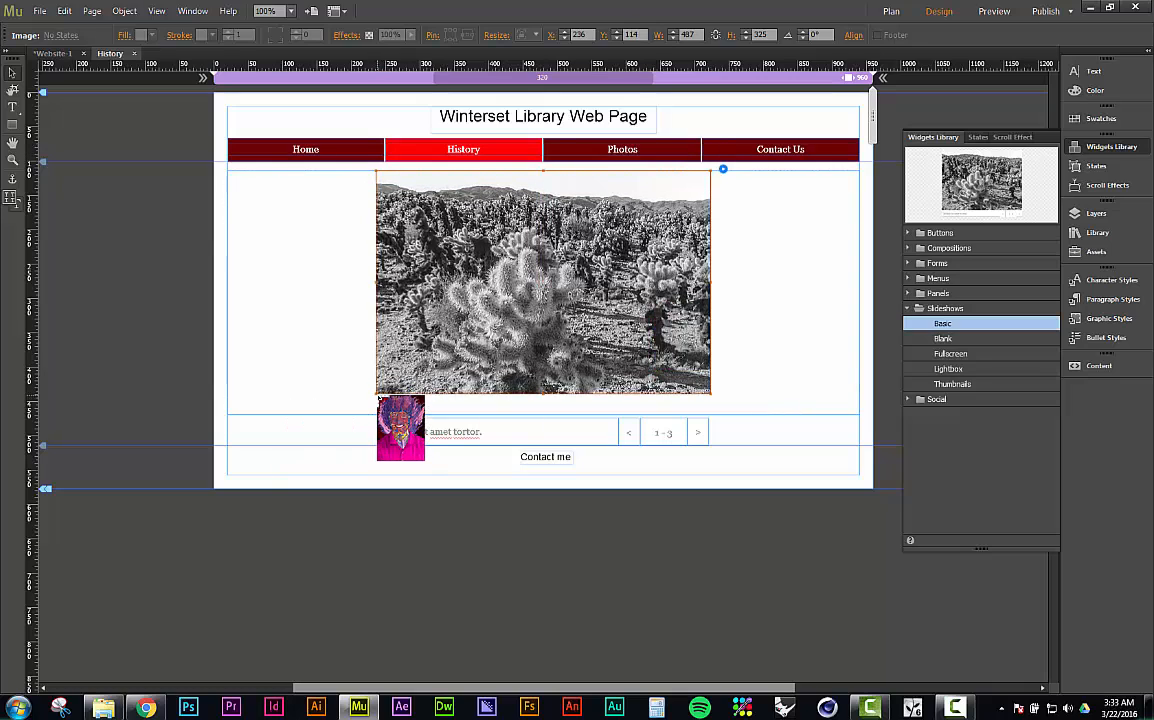
drag(378, 397, 348, 412)
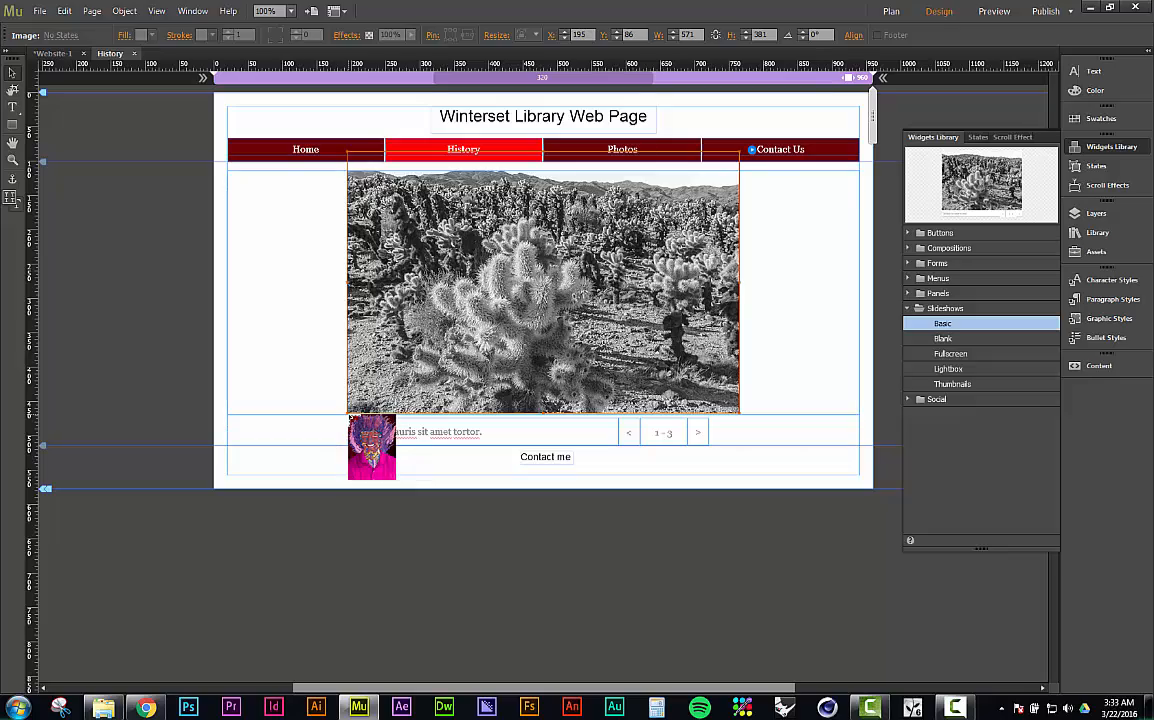
drag(348, 414, 229, 484)
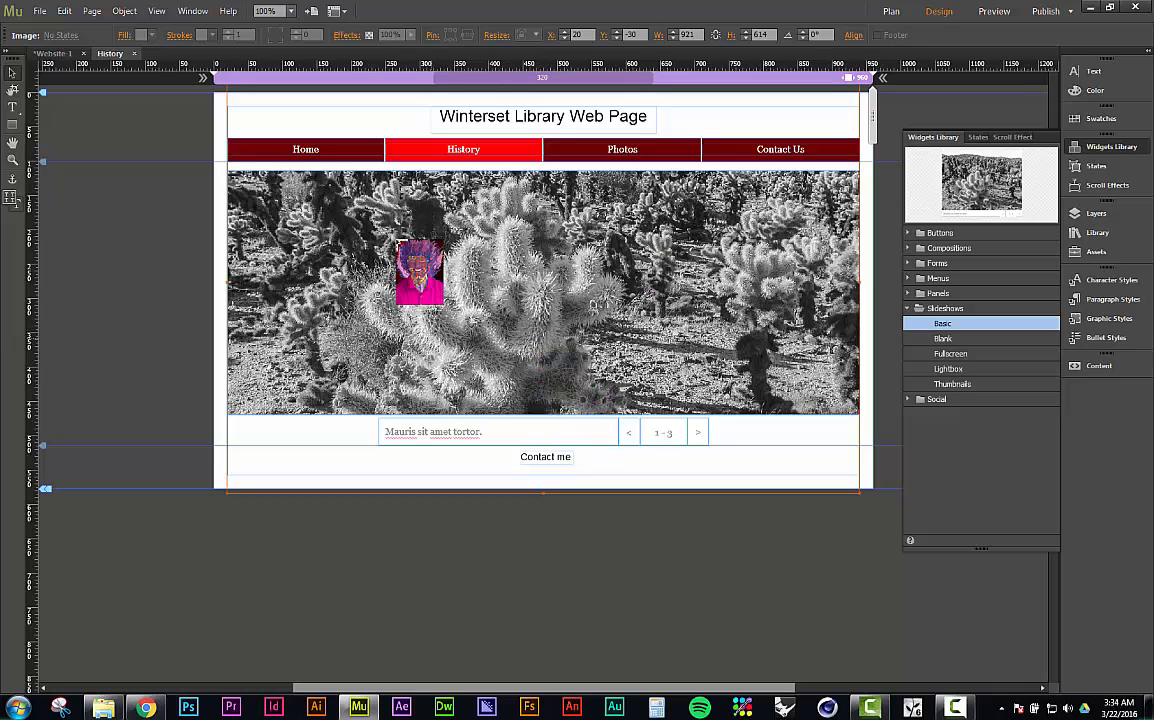
Move the slideshow's Previous button onto the hero image's left edge at X 20, Y 269
click(635, 437)
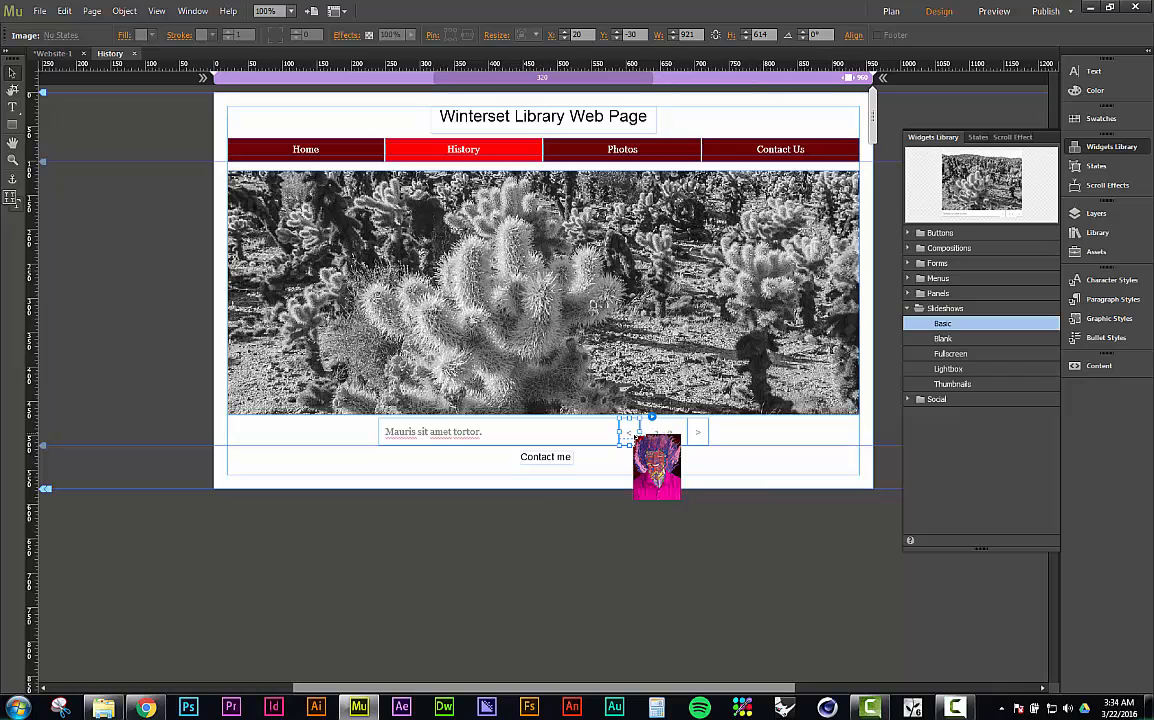
click(610, 305)
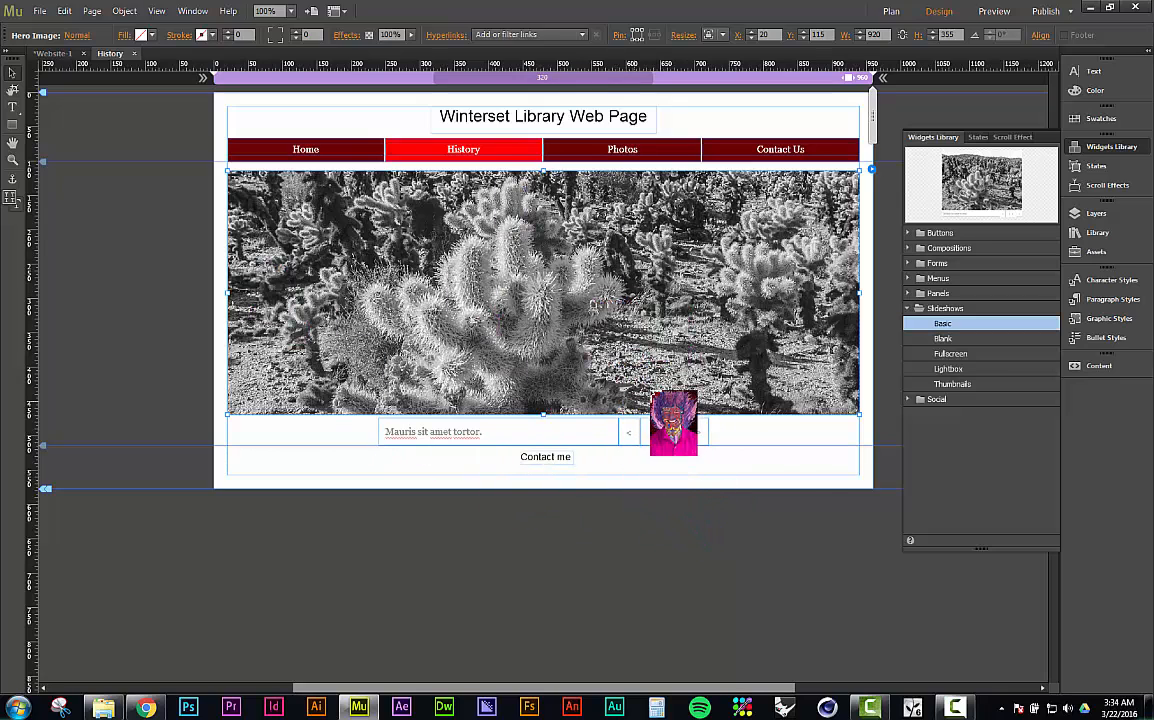
click(820, 459)
click(741, 362)
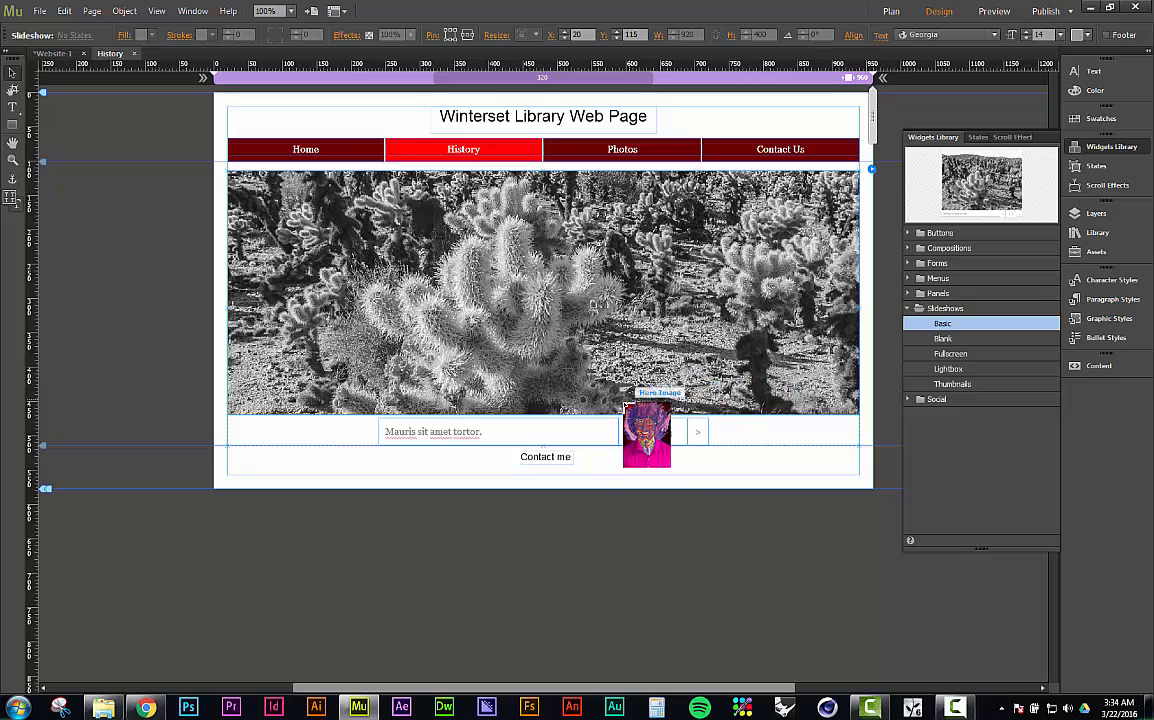
click(635, 439)
drag(636, 440, 263, 312)
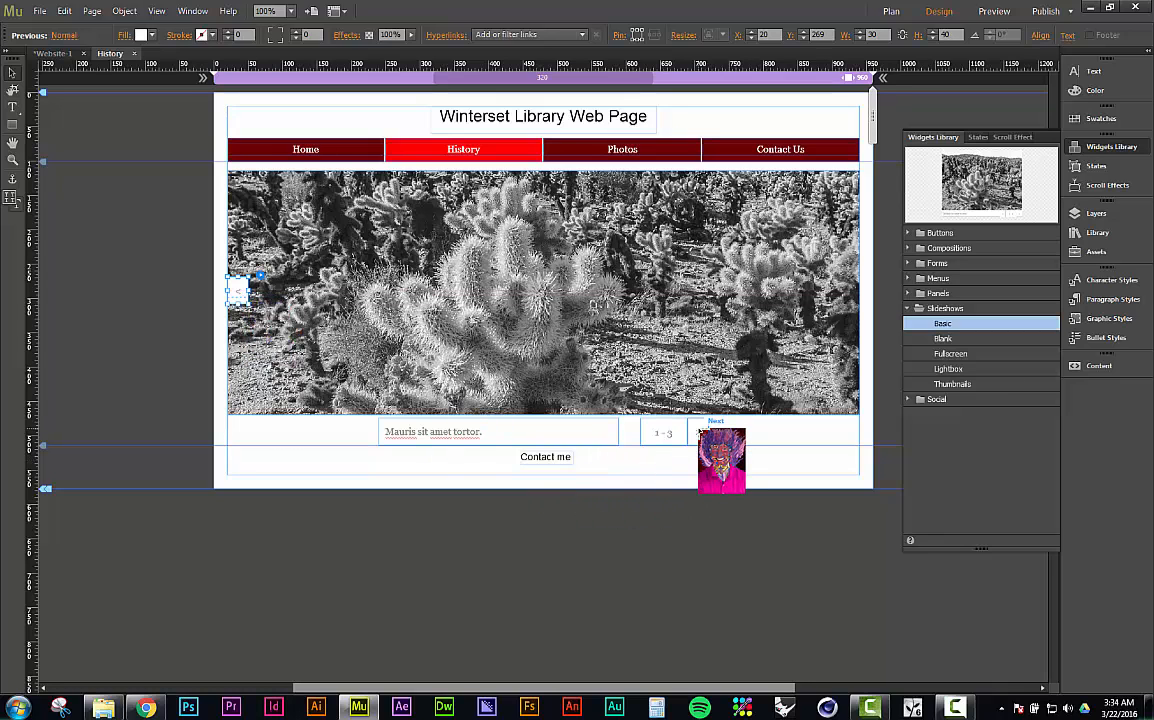
Move the slideshow's Next button onto the hero image's right edge at X 910, Y 269, level with the Previous button
click(698, 434)
drag(698, 436, 850, 287)
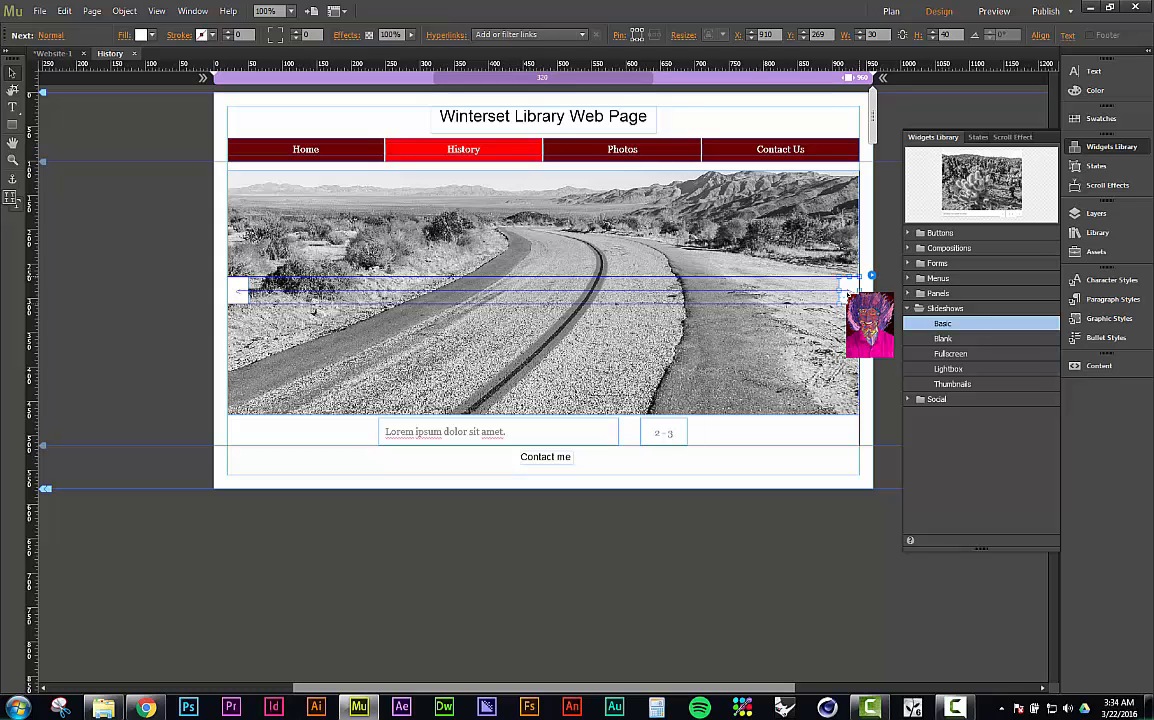
drag(848, 294, 848, 294)
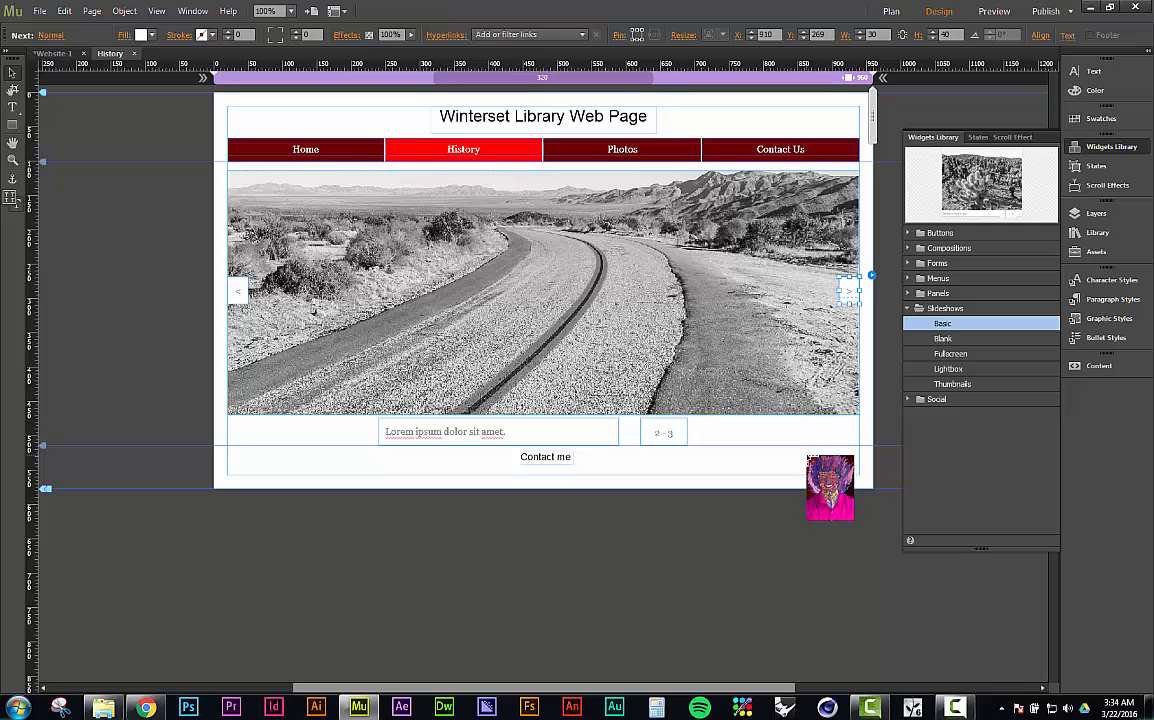
Select the whole slideshow and look over its Slideshow Options with the Widgets Library closed
click(738, 313)
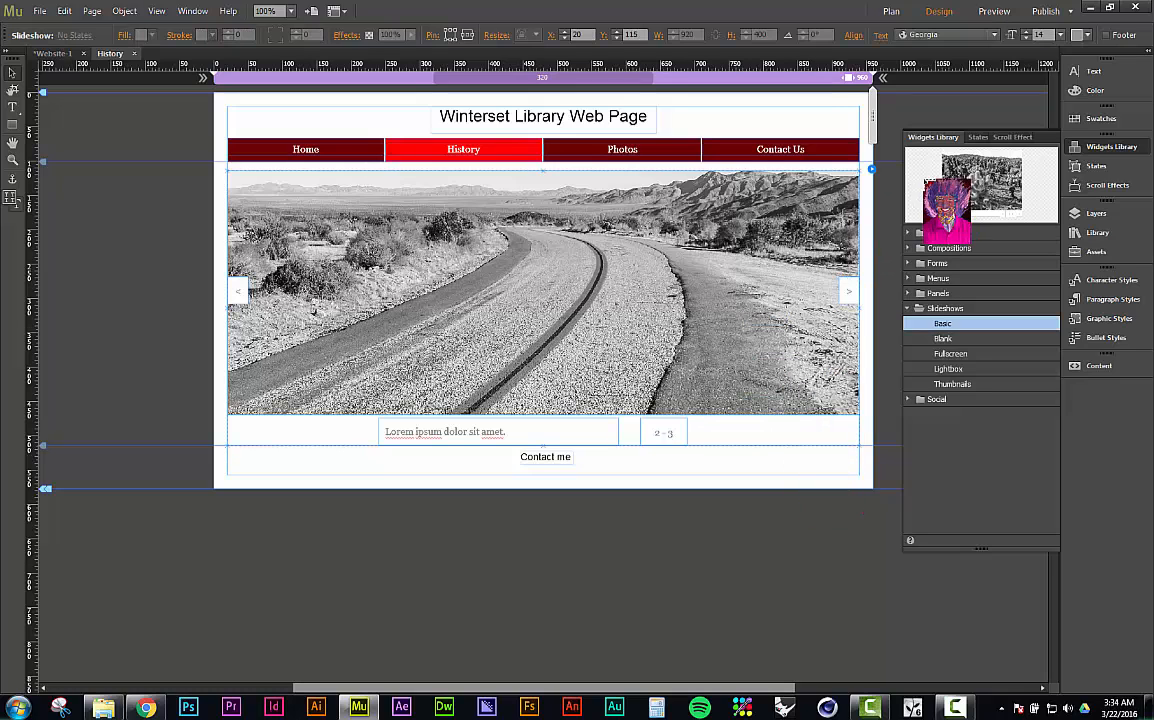
click(1092, 148)
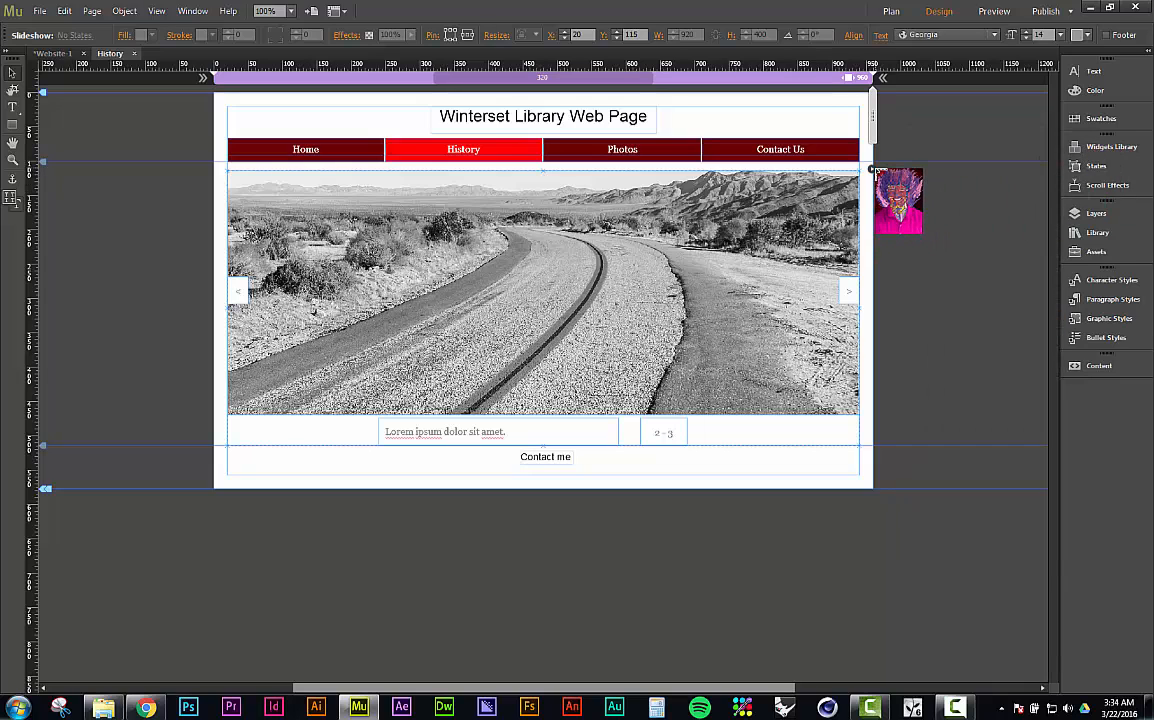
click(873, 171)
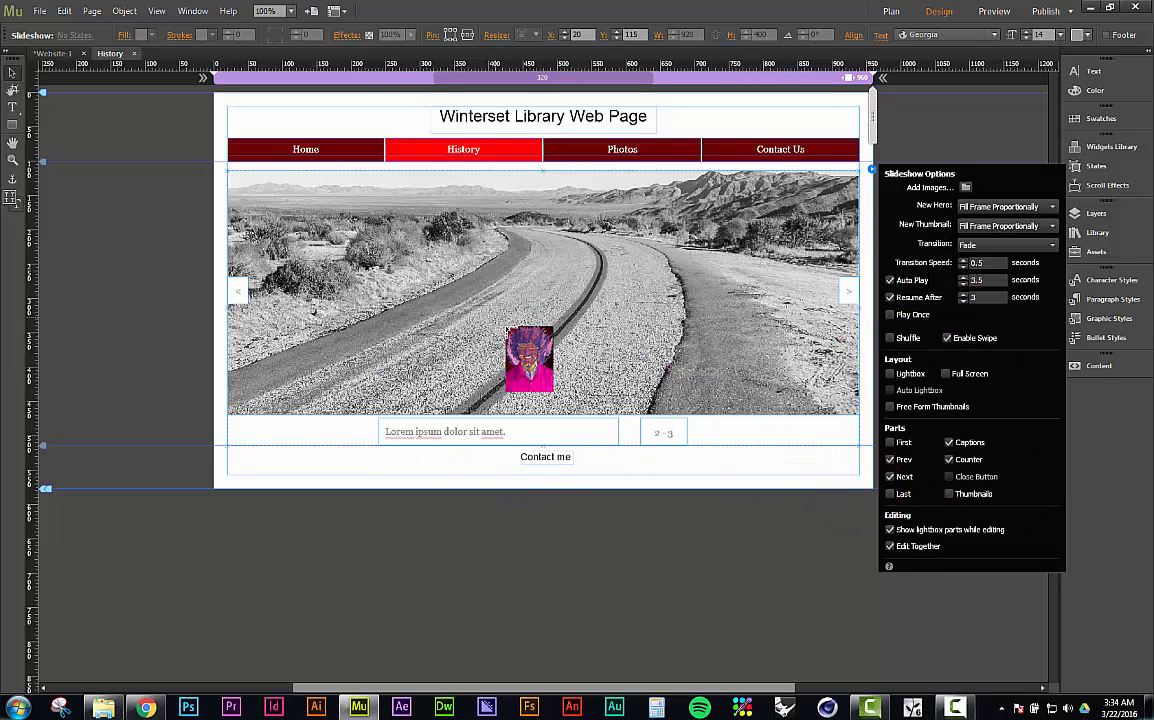
Reopen the Widgets Library to compare the Fullscreen, Blank, Lightbox and Thumbnails slideshows with the placed one, then close it
click(1115, 148)
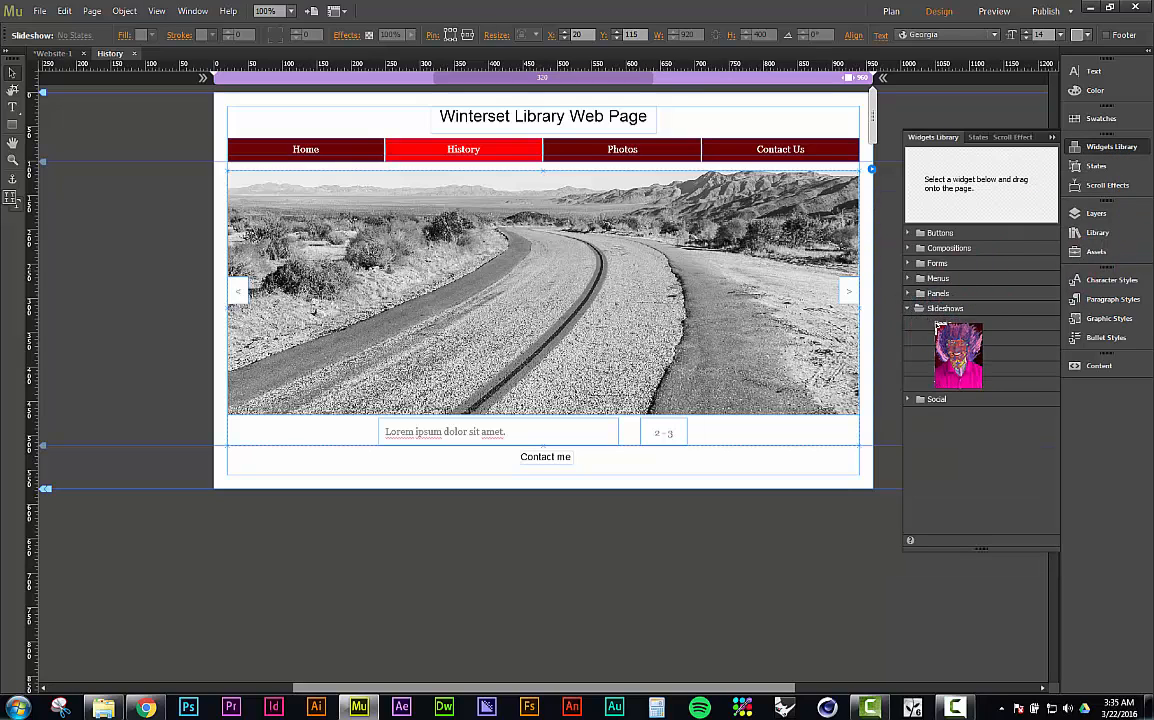
click(935, 323)
click(949, 353)
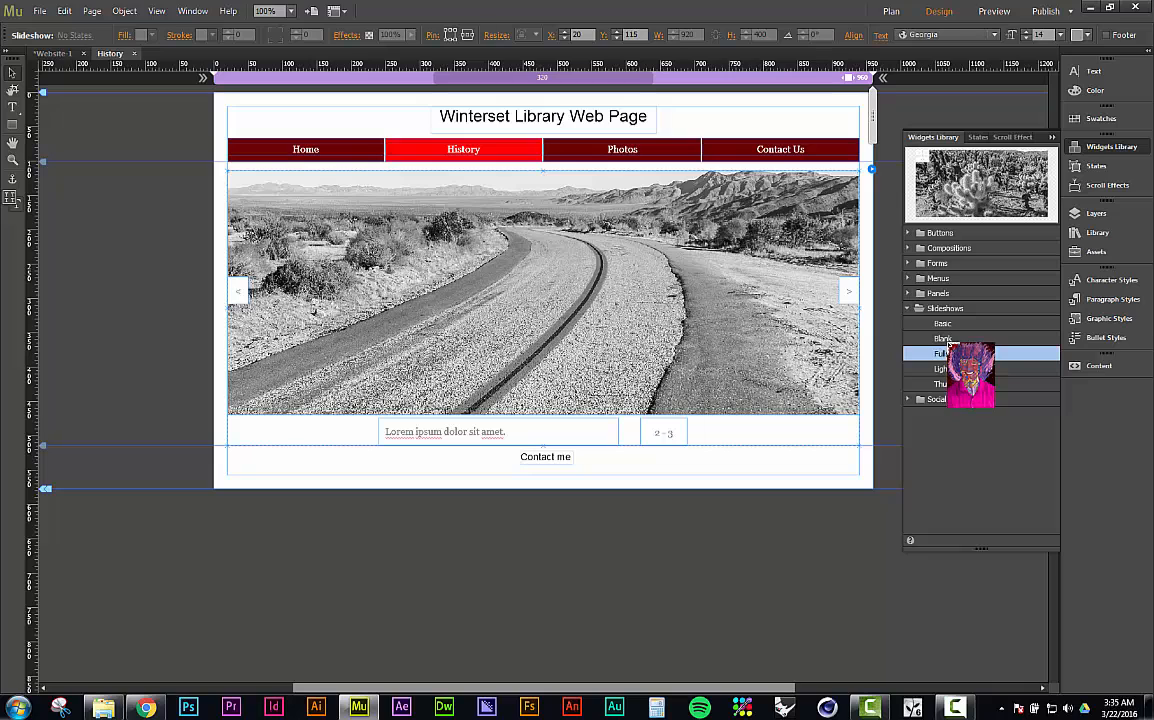
click(948, 340)
click(950, 368)
click(955, 384)
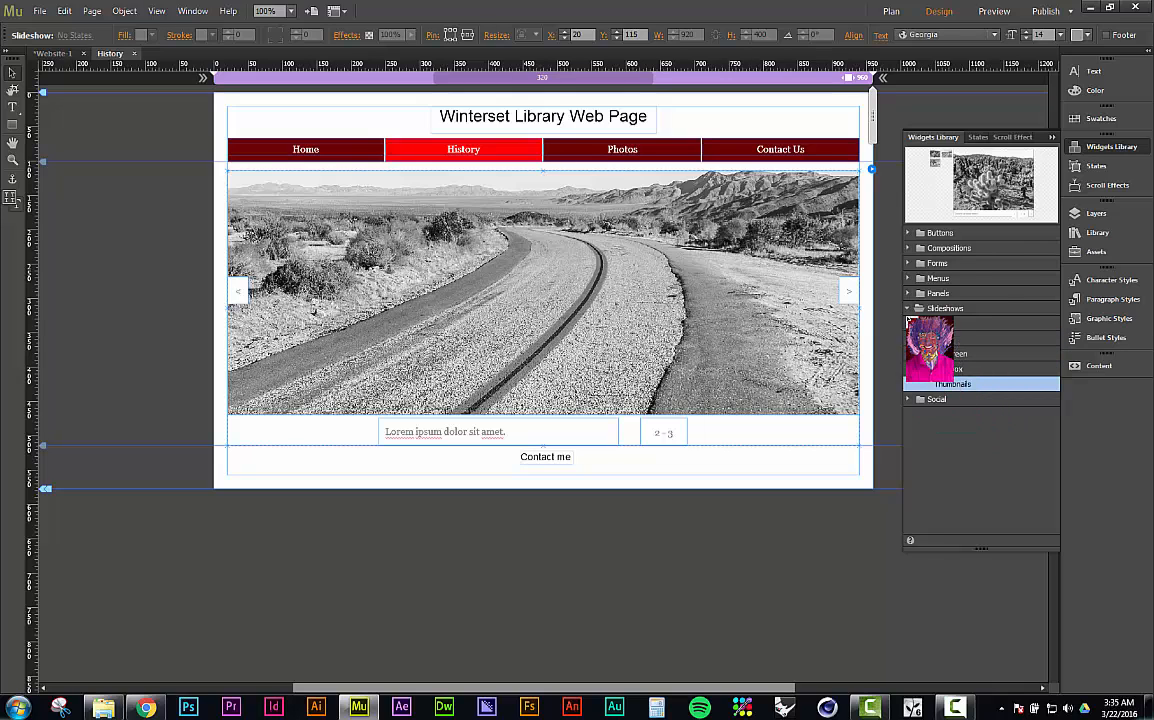
click(1095, 146)
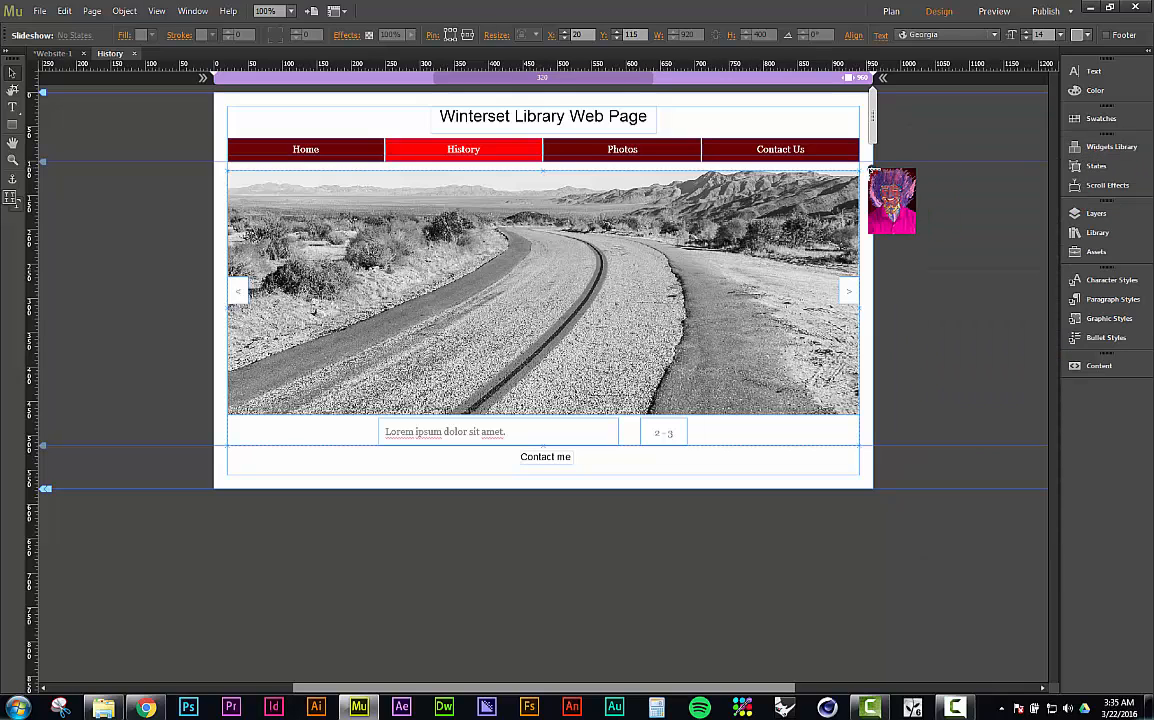
Set New Hero to Fill Frame Proportionally in the slideshow's options
click(871, 171)
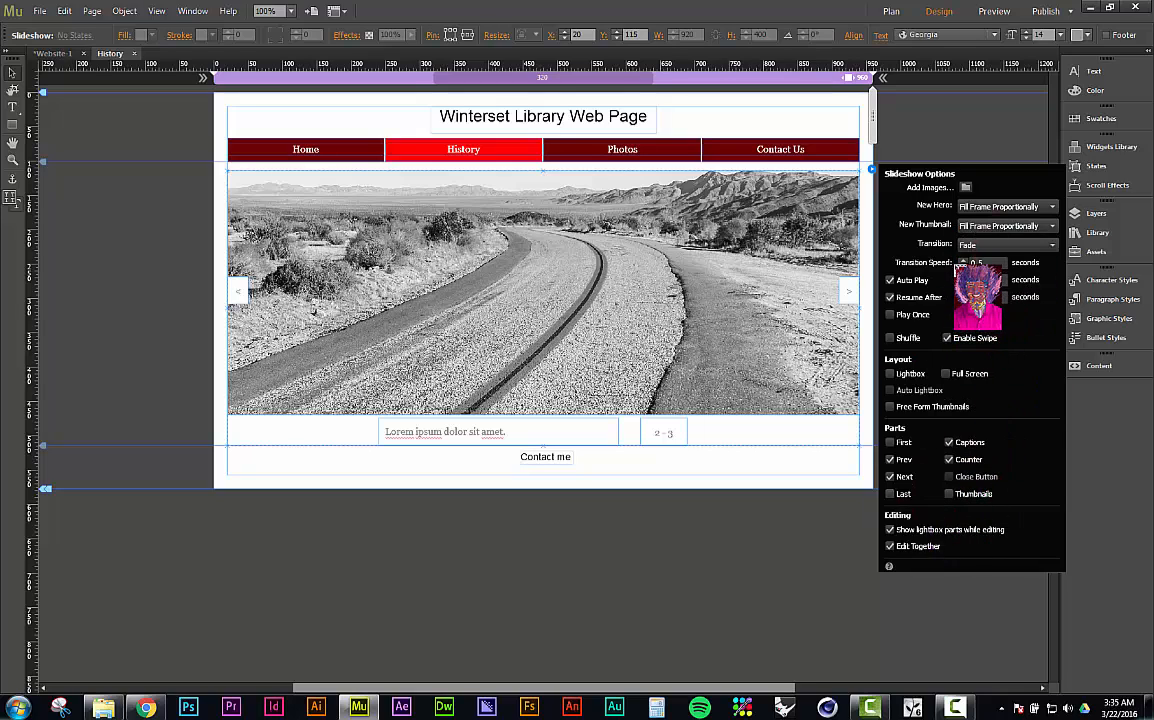
click(1035, 207)
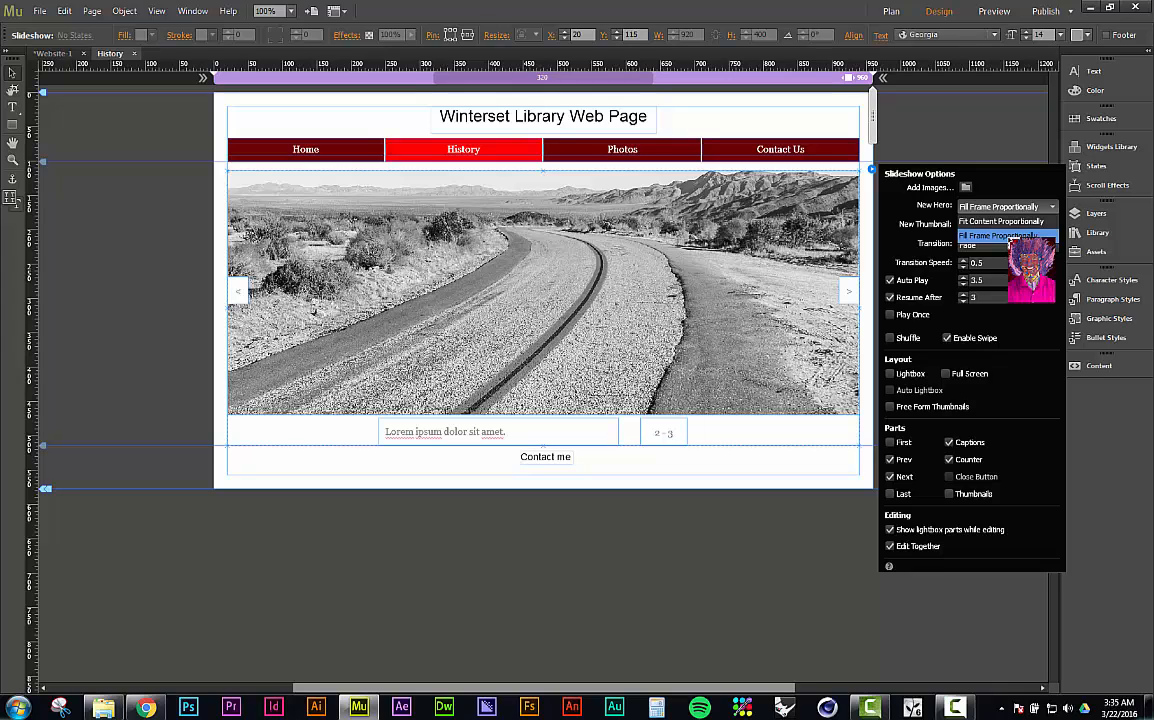
click(1010, 237)
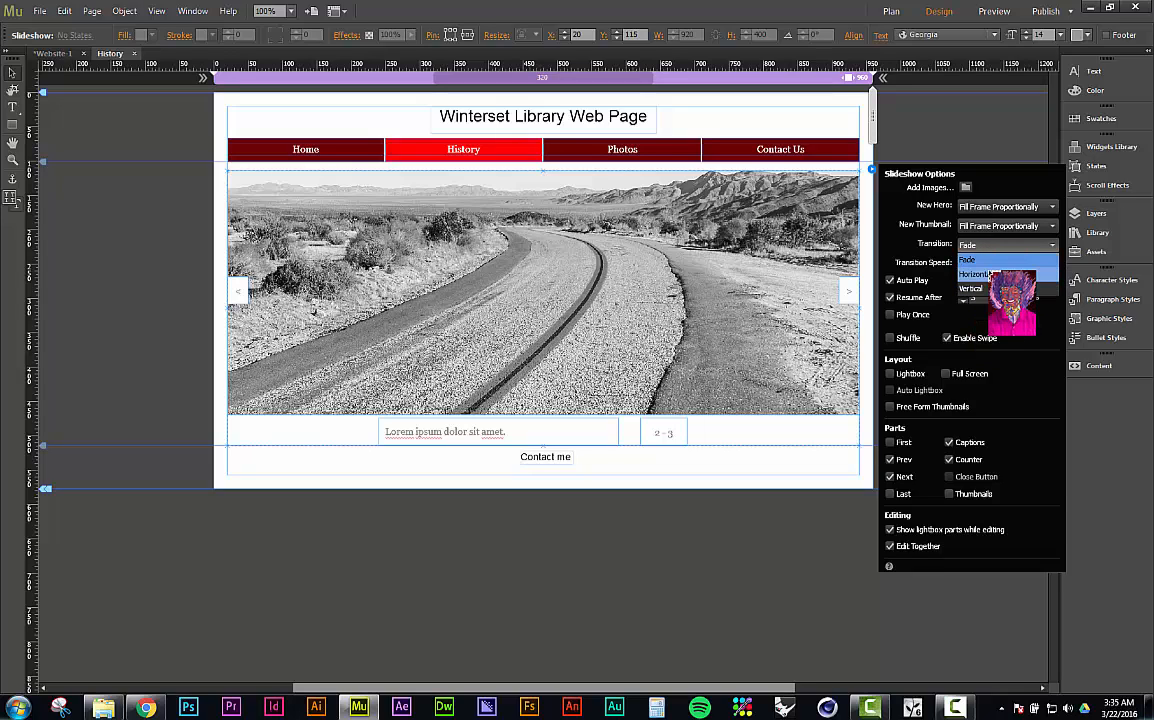
Set the slideshow's transition to Horizontal and its Auto Play time to 5 seconds
click(987, 274)
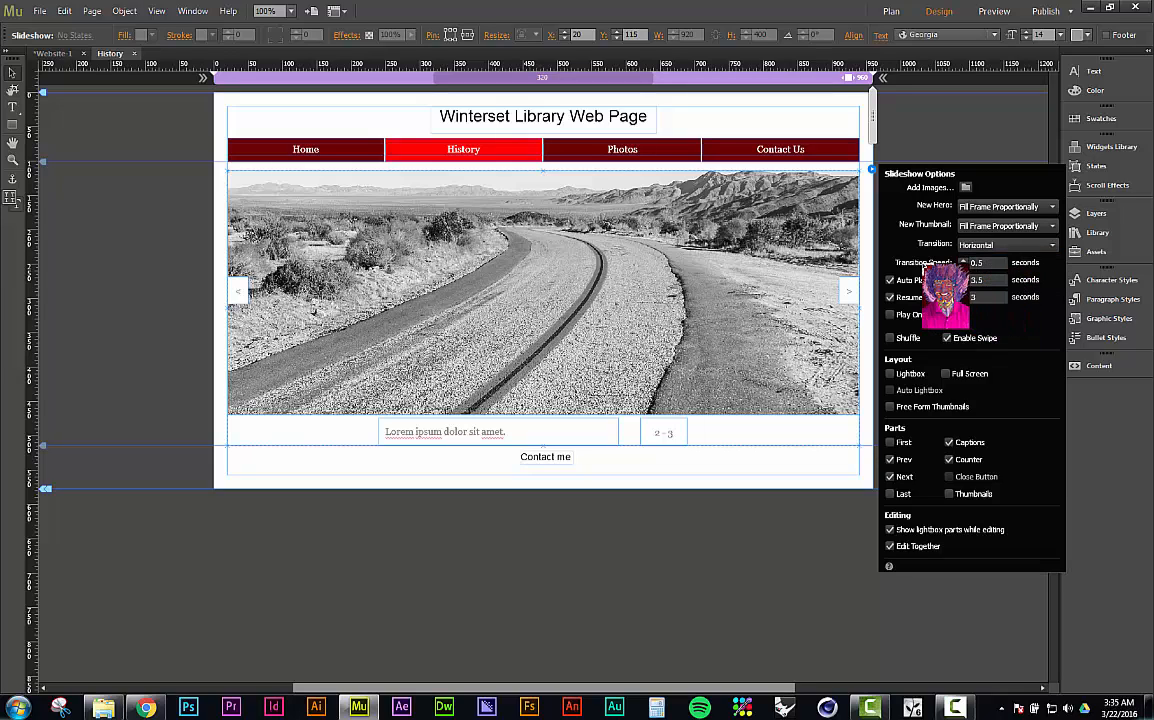
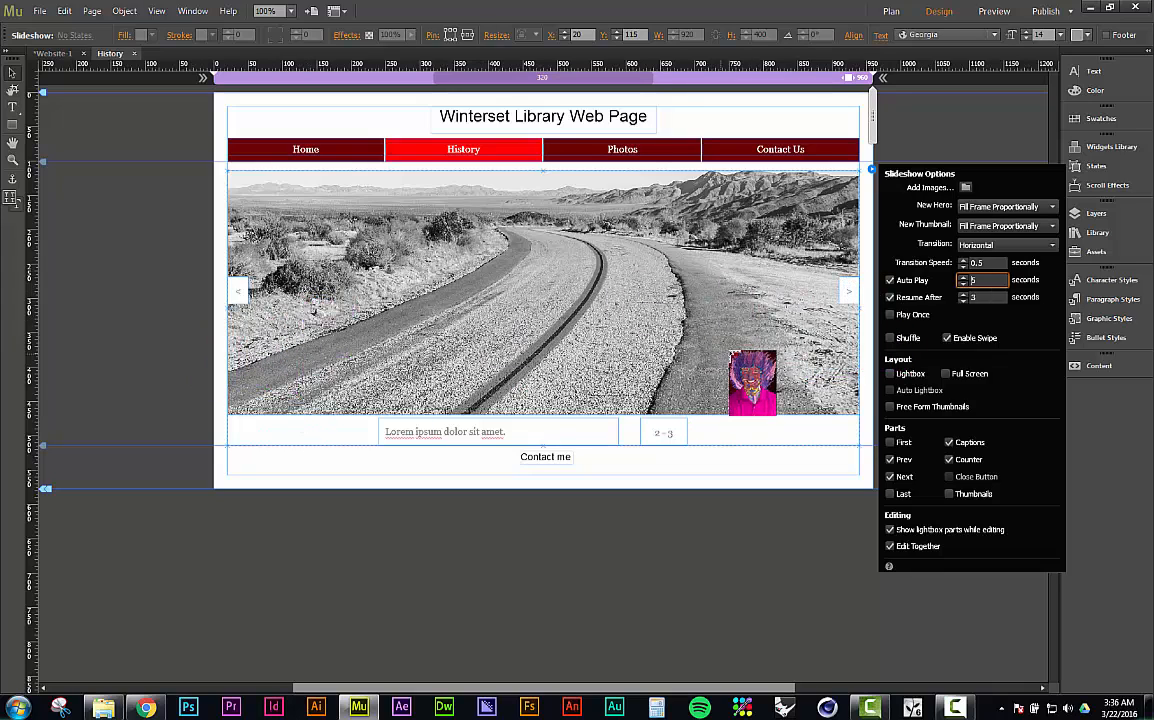
Try the Lightbox layout on the slideshow and turn it off again
click(890, 374)
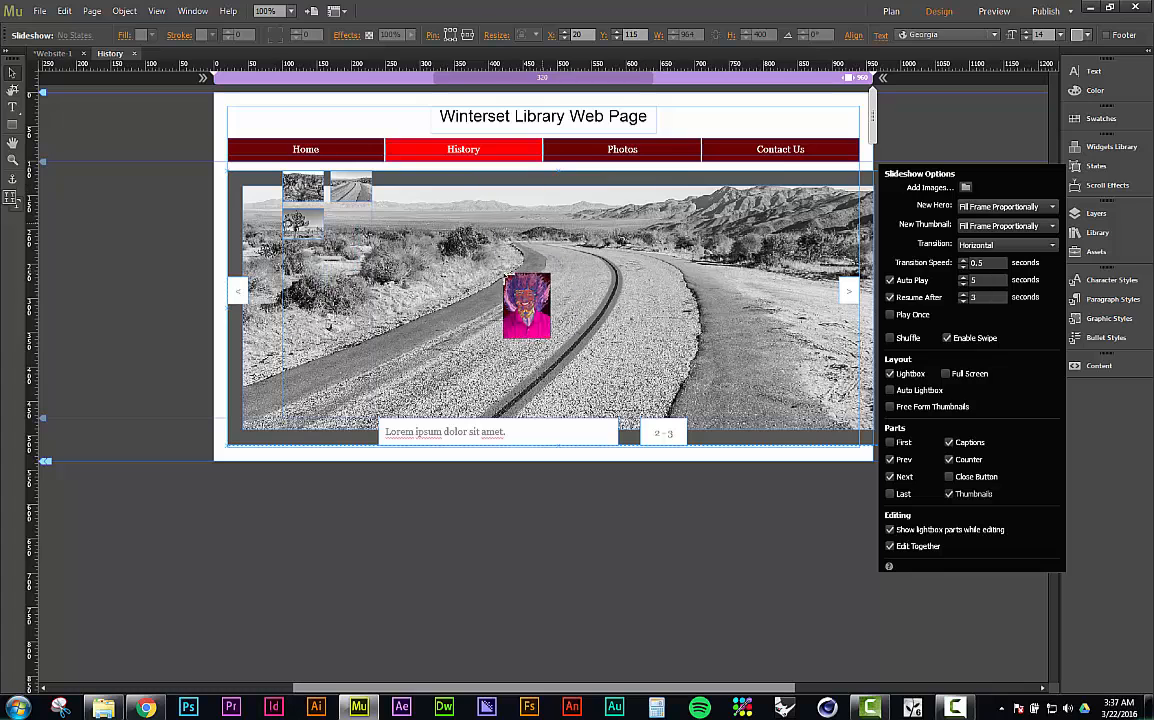
click(893, 374)
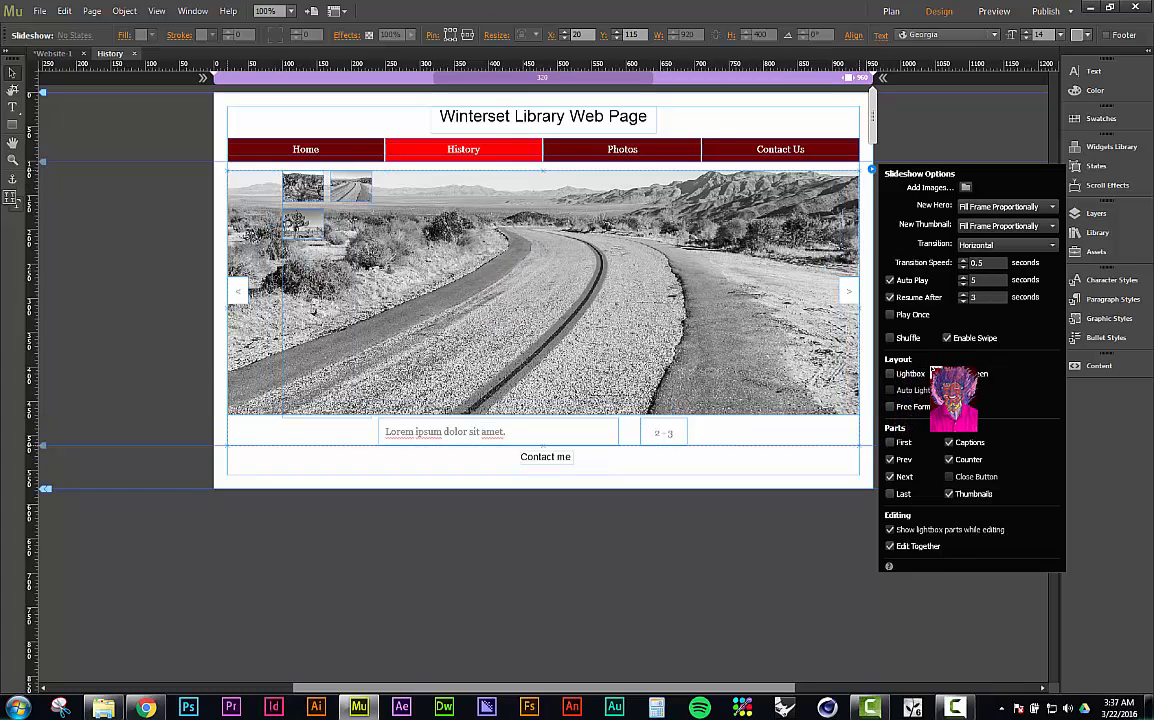
Switch the slideshow to the Full Screen layout, preview the History page in the browser, and close the preview
click(945, 374)
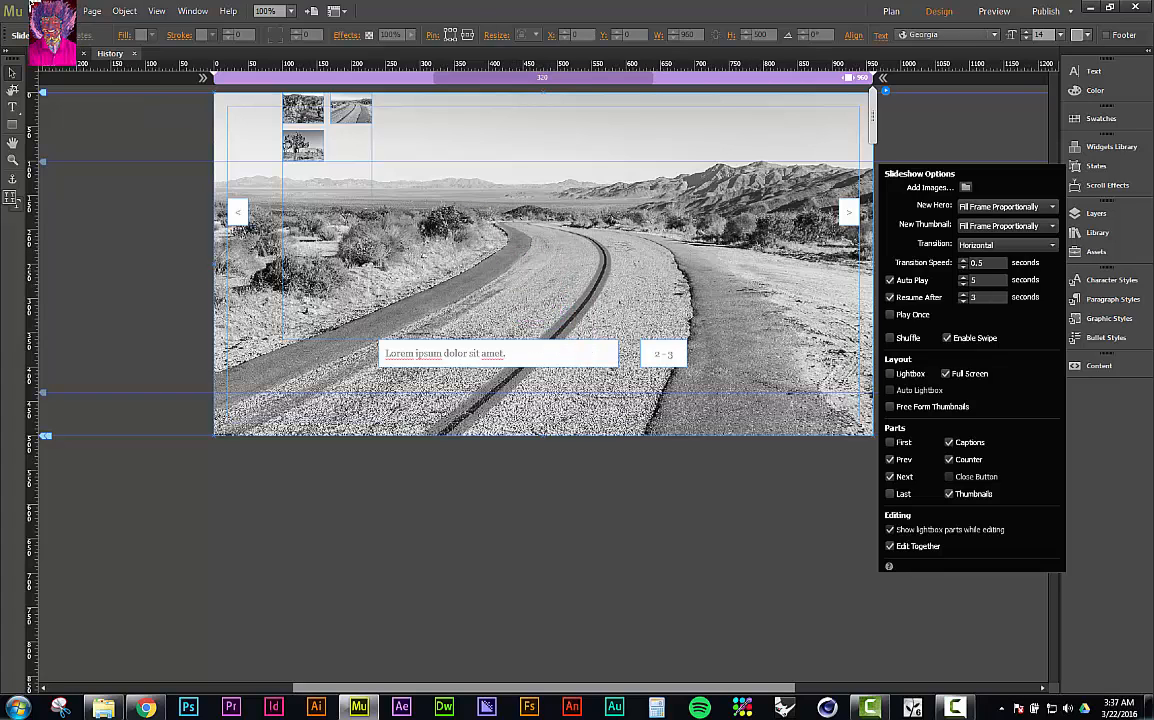
click(36, 10)
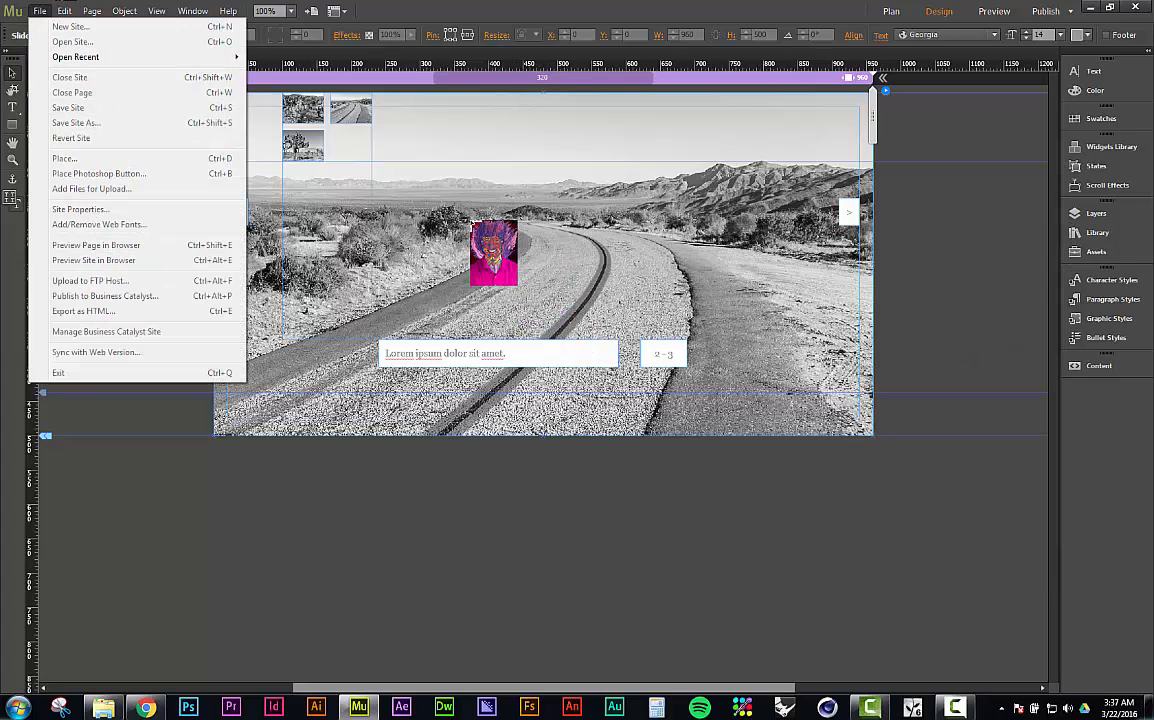
click(486, 221)
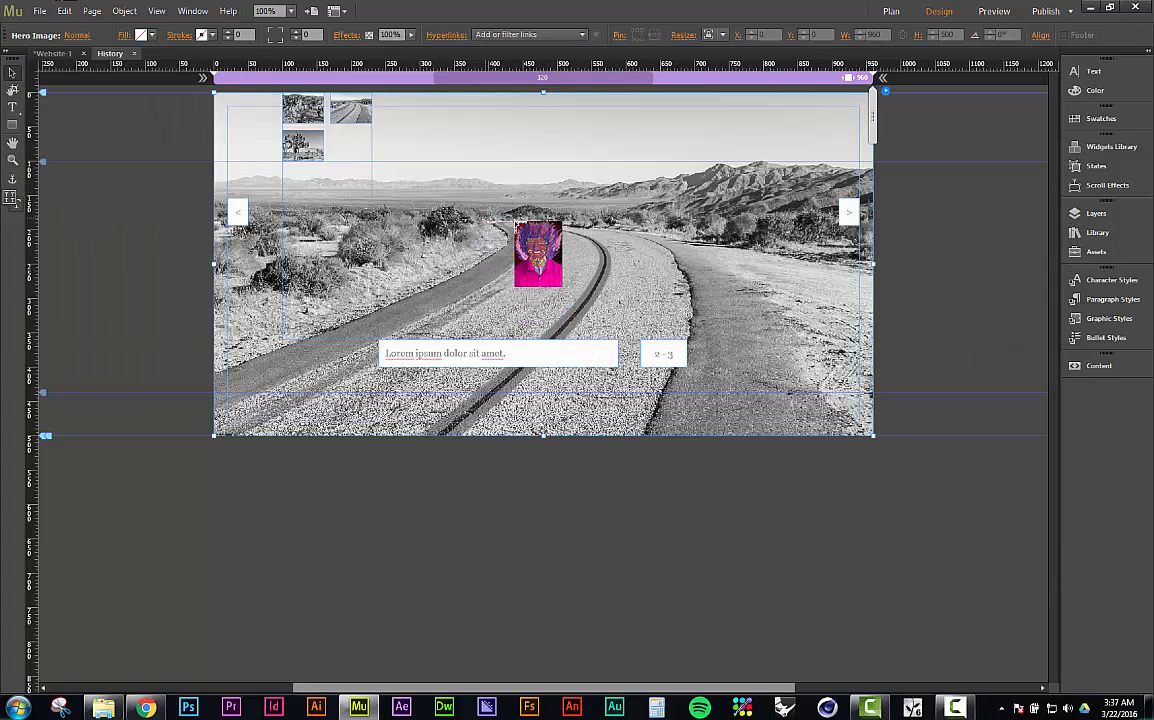
click(40, 10)
click(98, 246)
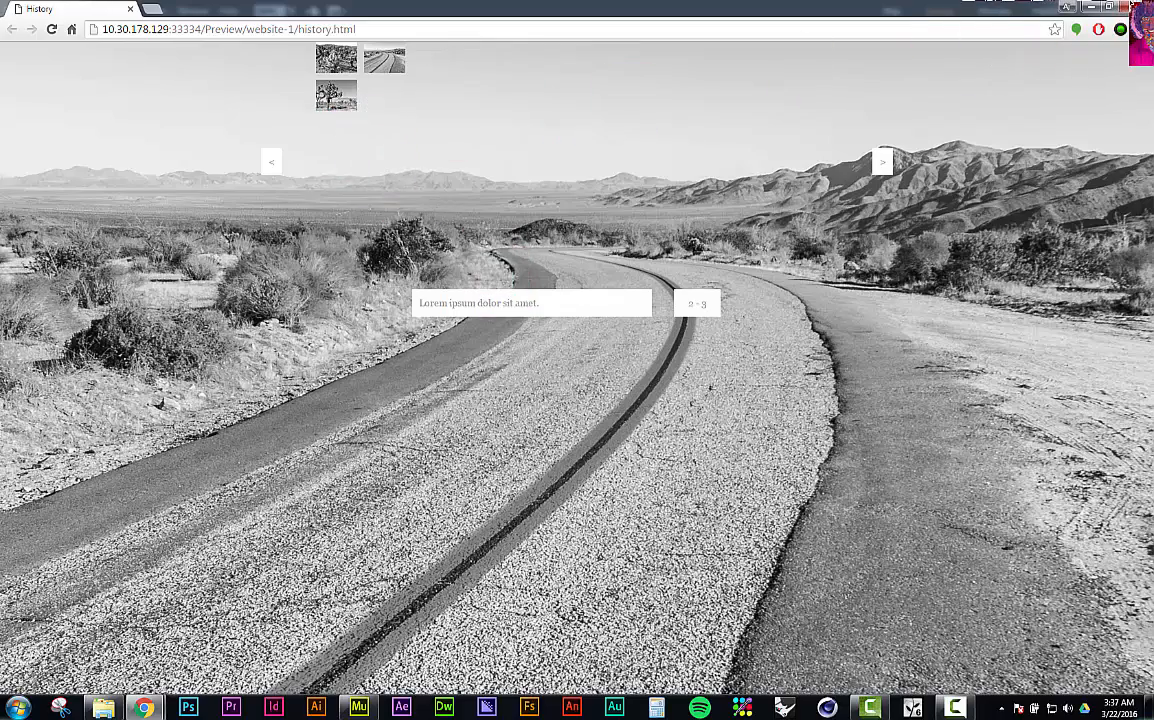
click(1133, 5)
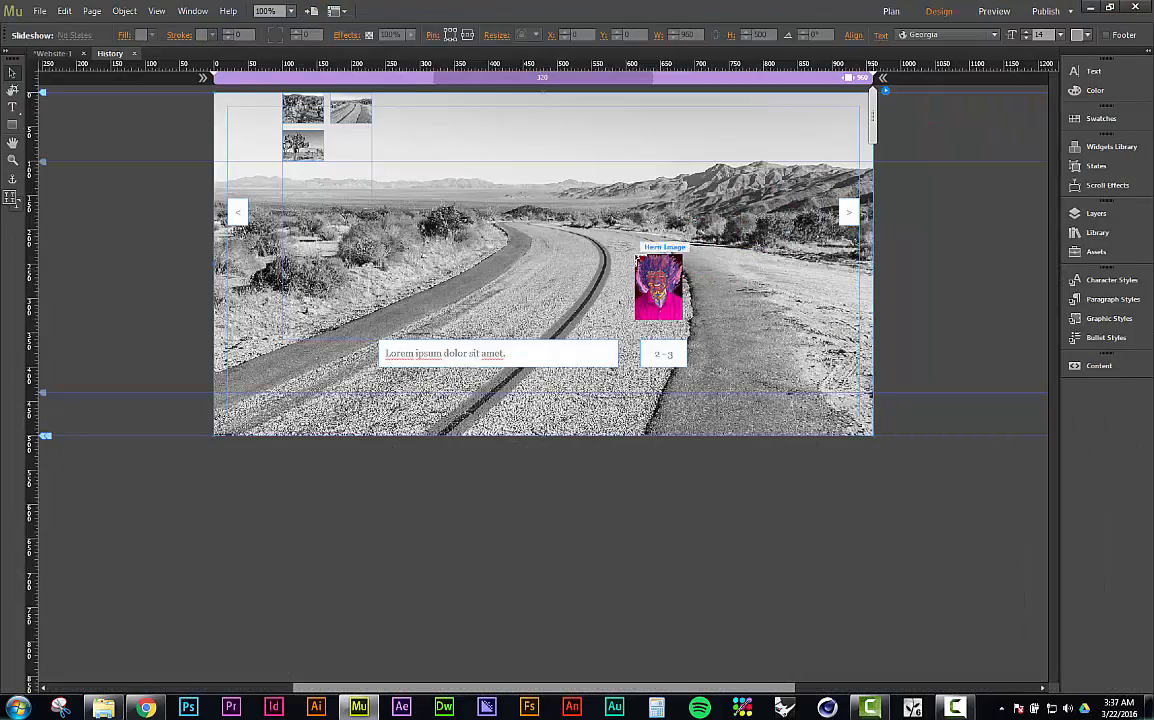
Turn off the Full Screen layout in the slideshow's options
drag(652, 247, 888, 93)
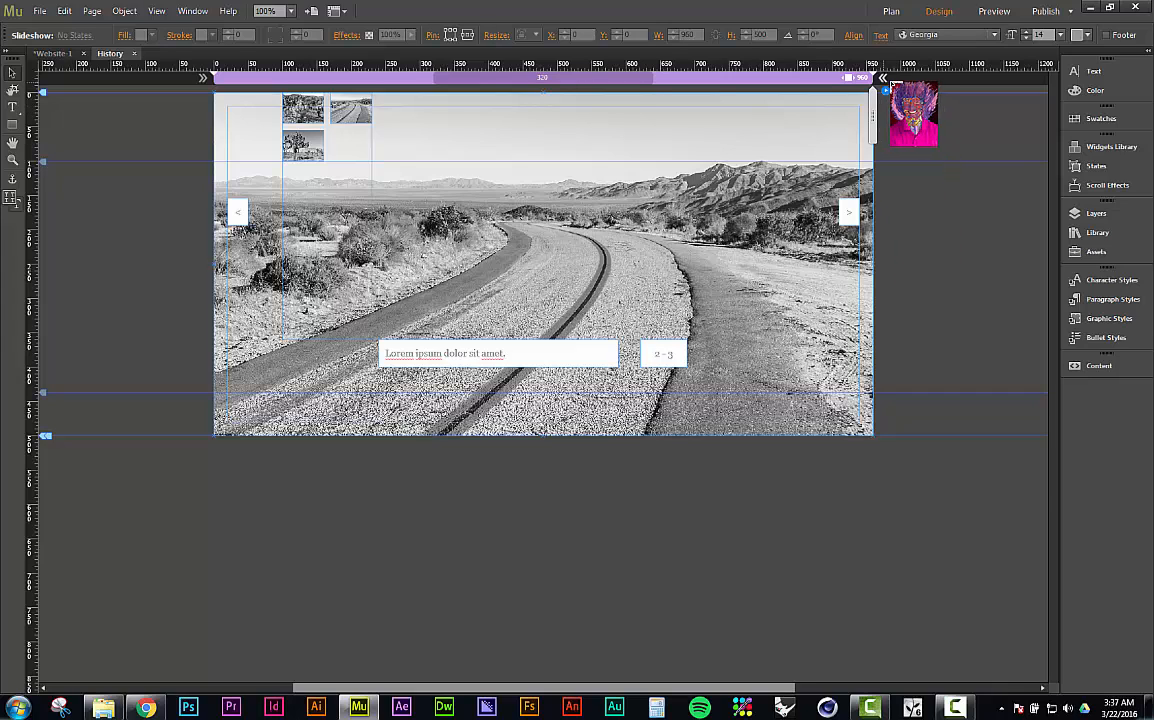
click(886, 92)
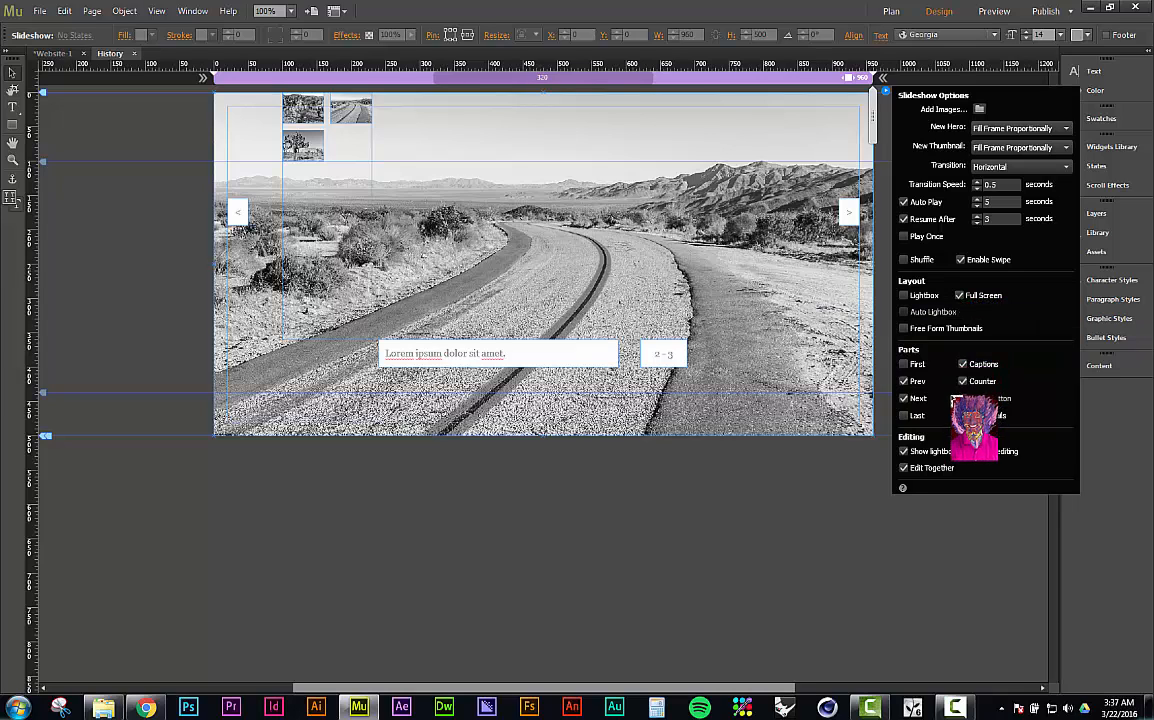
click(960, 296)
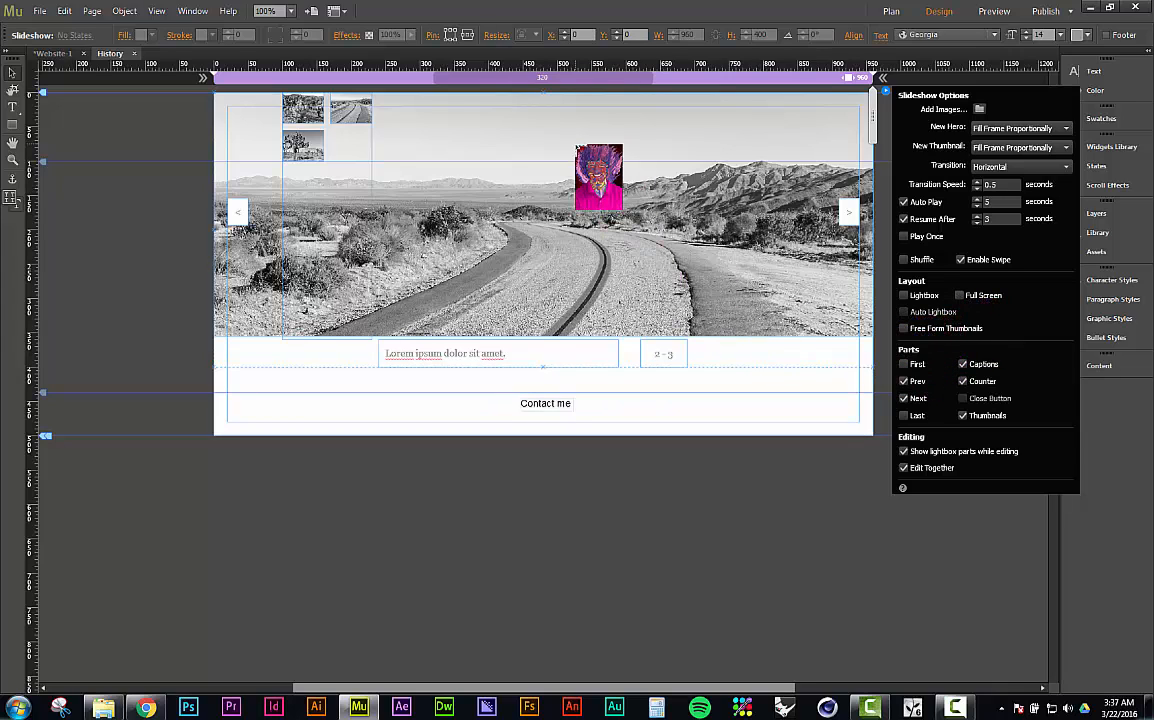
Resize the hero image, lowering its top edge to Y 101 under the menu and extending its bottom edge to a height of about 299
click(568, 137)
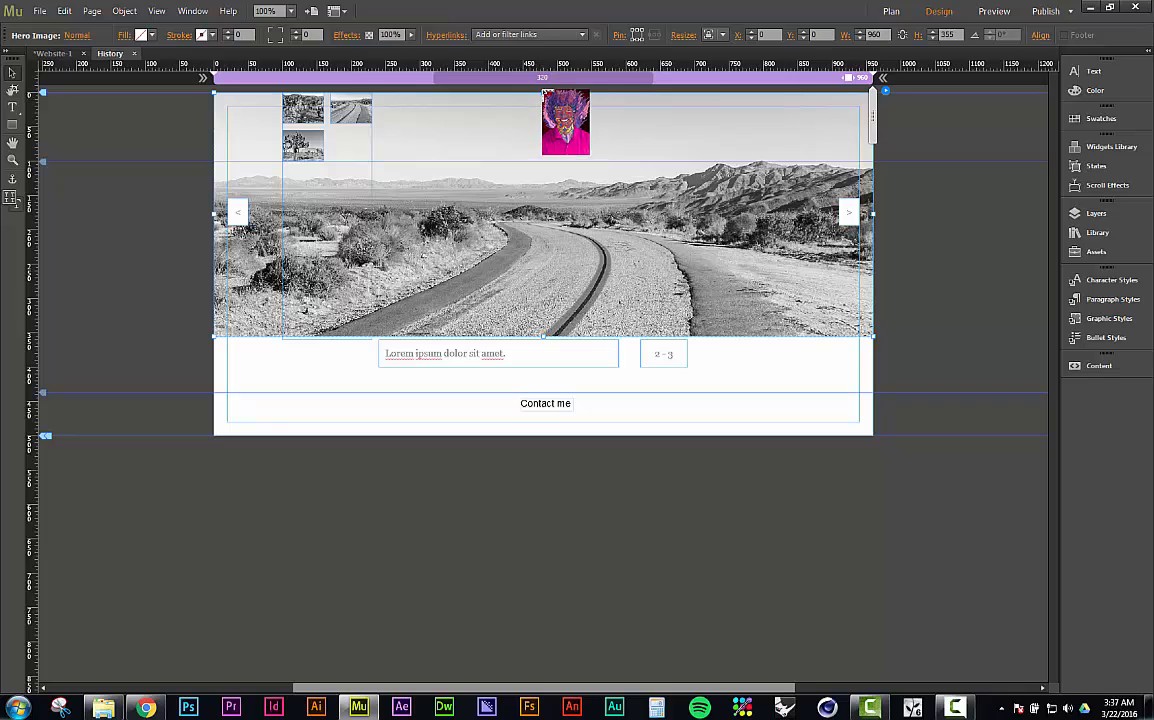
drag(545, 93, 547, 163)
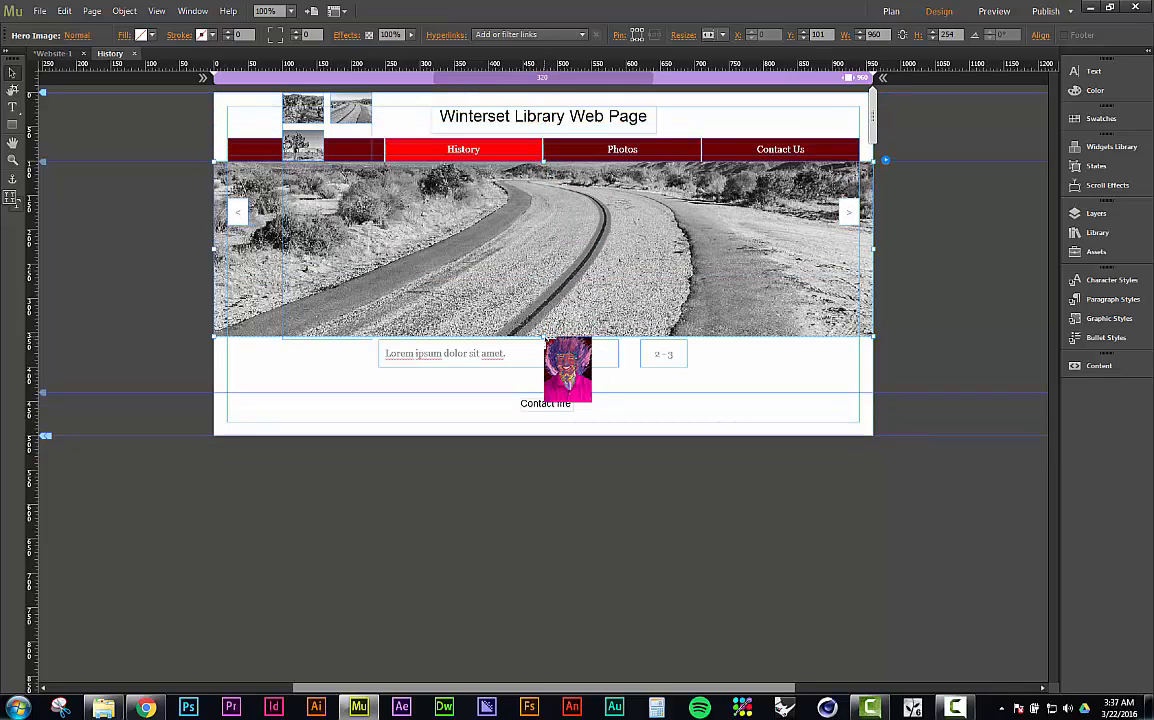
drag(545, 338, 566, 414)
Move the caption to X 230, Y 437 below the hero image and place the counter beside it, undoing the accidental hero image move
click(568, 352)
click(660, 369)
drag(657, 358, 648, 390)
click(652, 360)
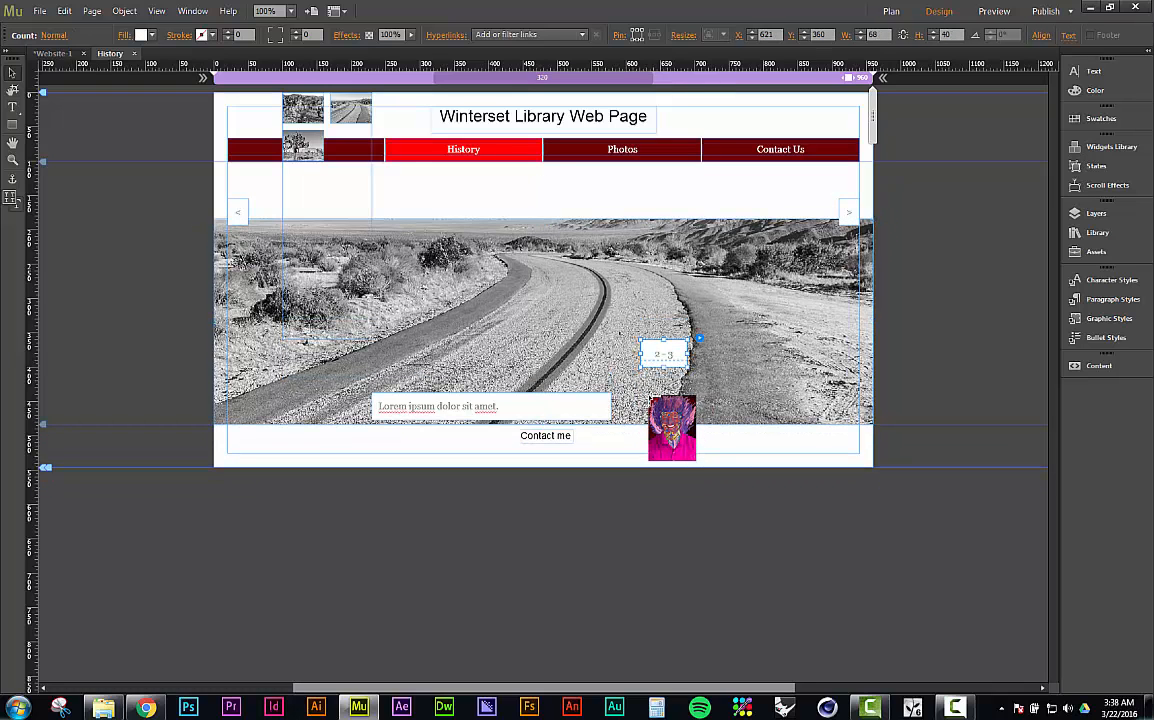
key(ctrl+z)
click(668, 354)
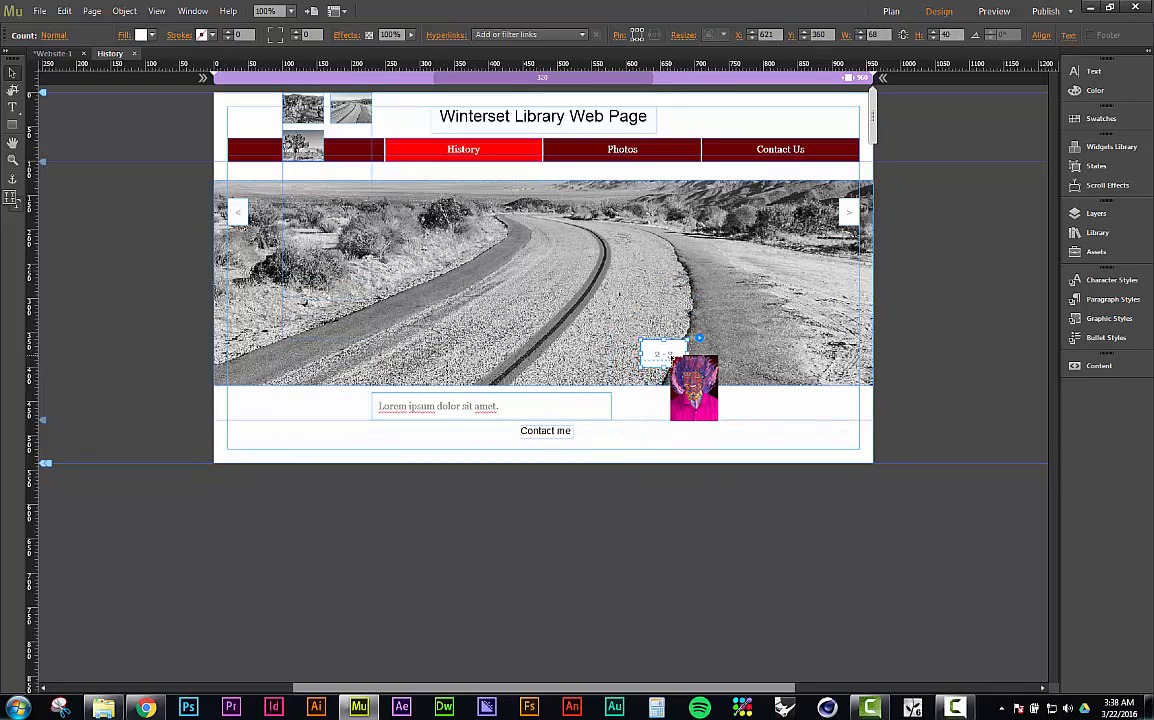
drag(668, 354, 651, 405)
Remove the caption, counter and thumbnails from the slideshow
drag(657, 402, 499, 412)
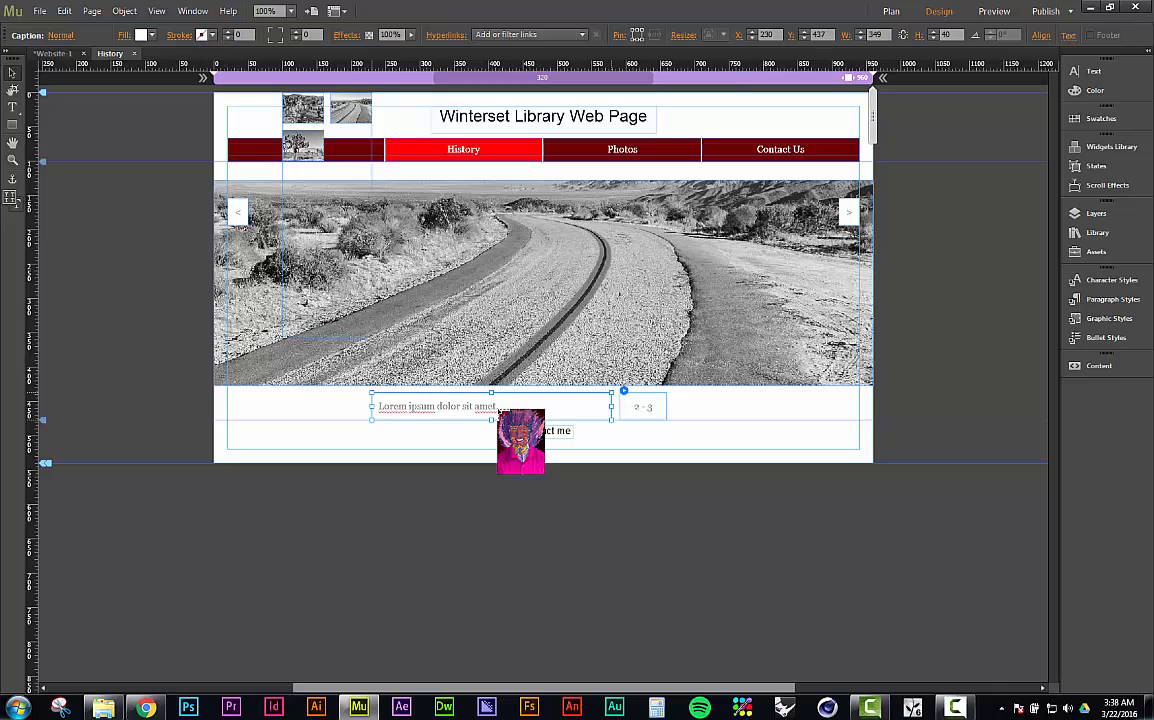
drag(499, 412, 631, 405)
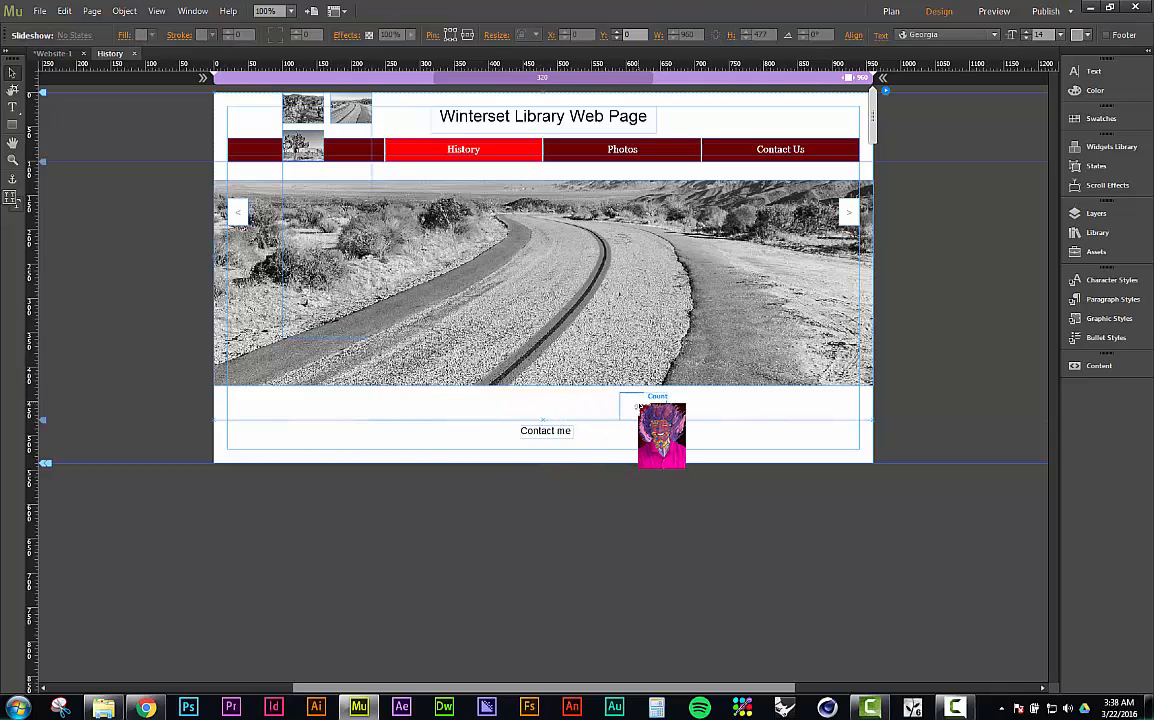
drag(640, 406, 356, 110)
Move the hero image up to Y 110 and align the Previous and Next buttons at Y 230, with Next at X 910
drag(383, 207, 850, 273)
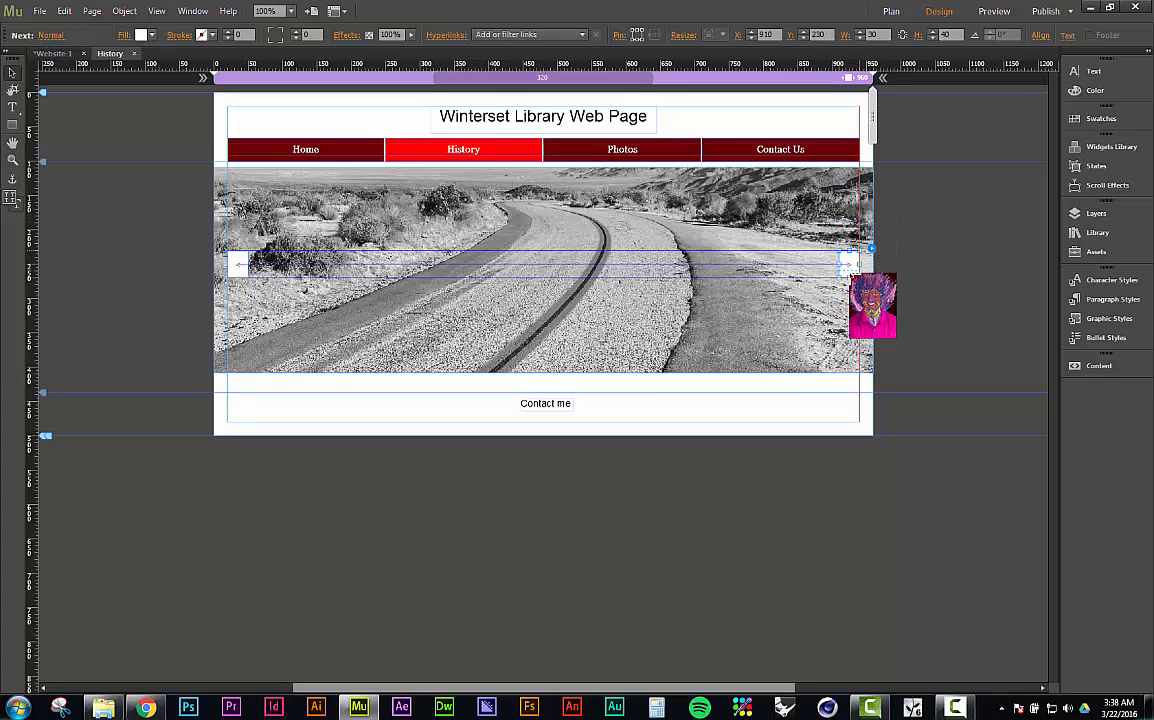
click(960, 247)
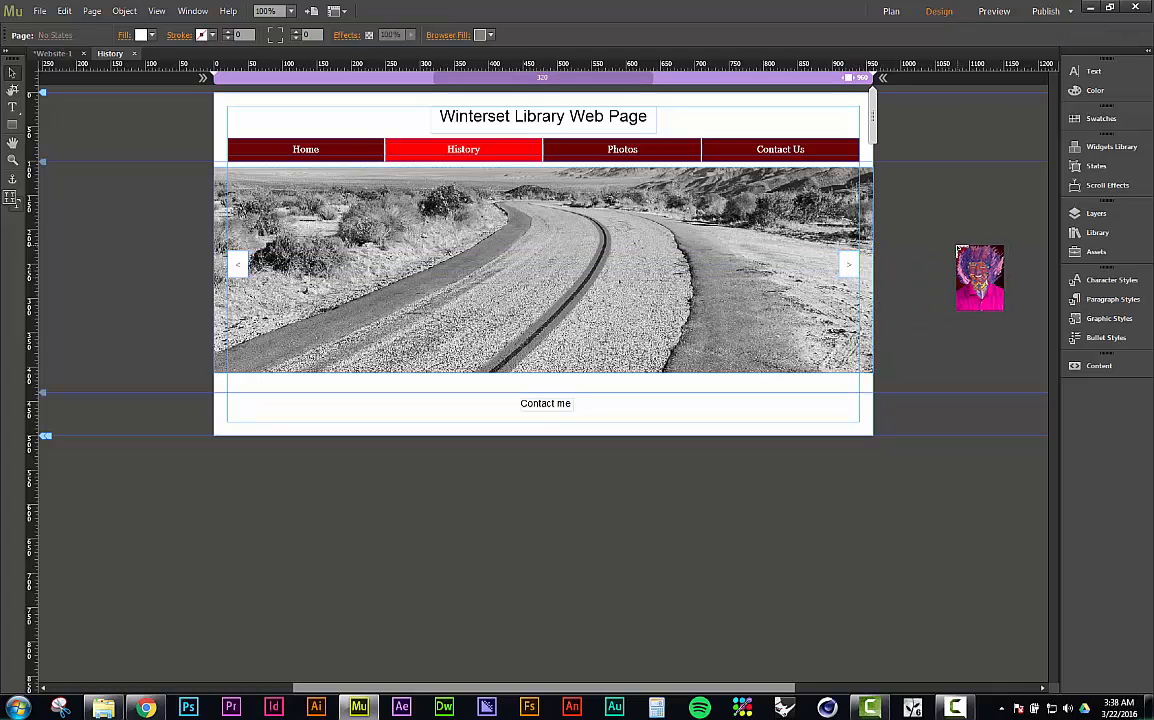
Select the Next button and the hero image in turn, and review the Slideshow Options from each
click(845, 272)
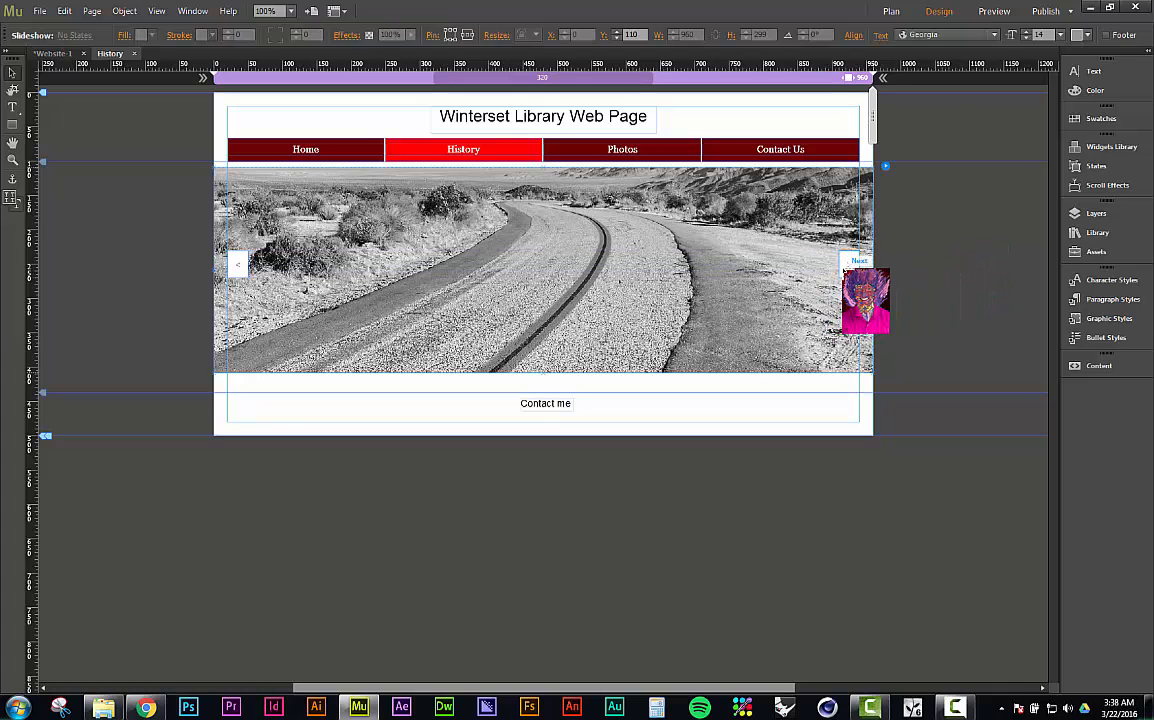
click(849, 268)
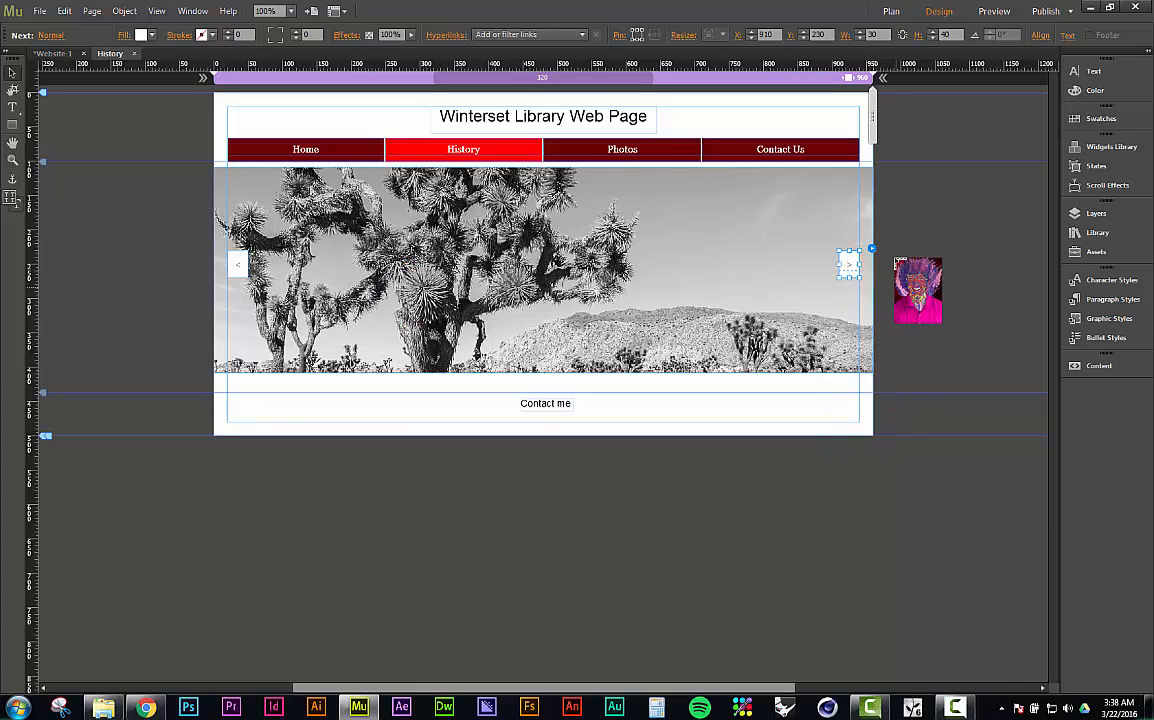
click(873, 249)
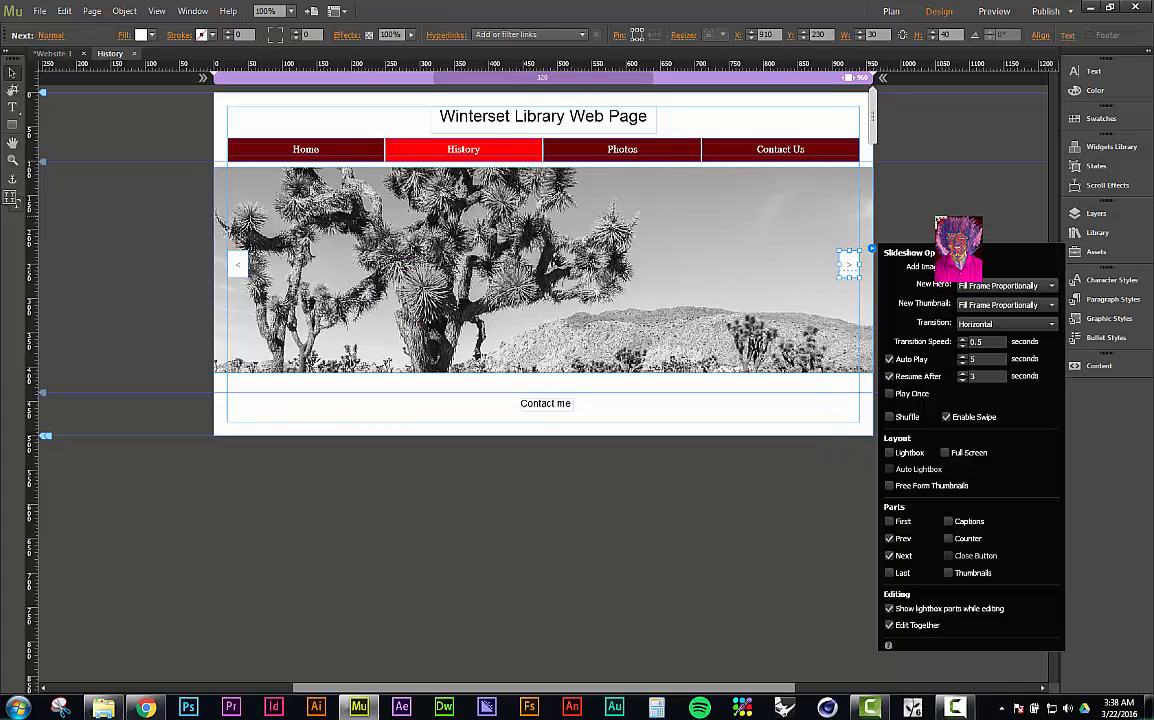
click(683, 207)
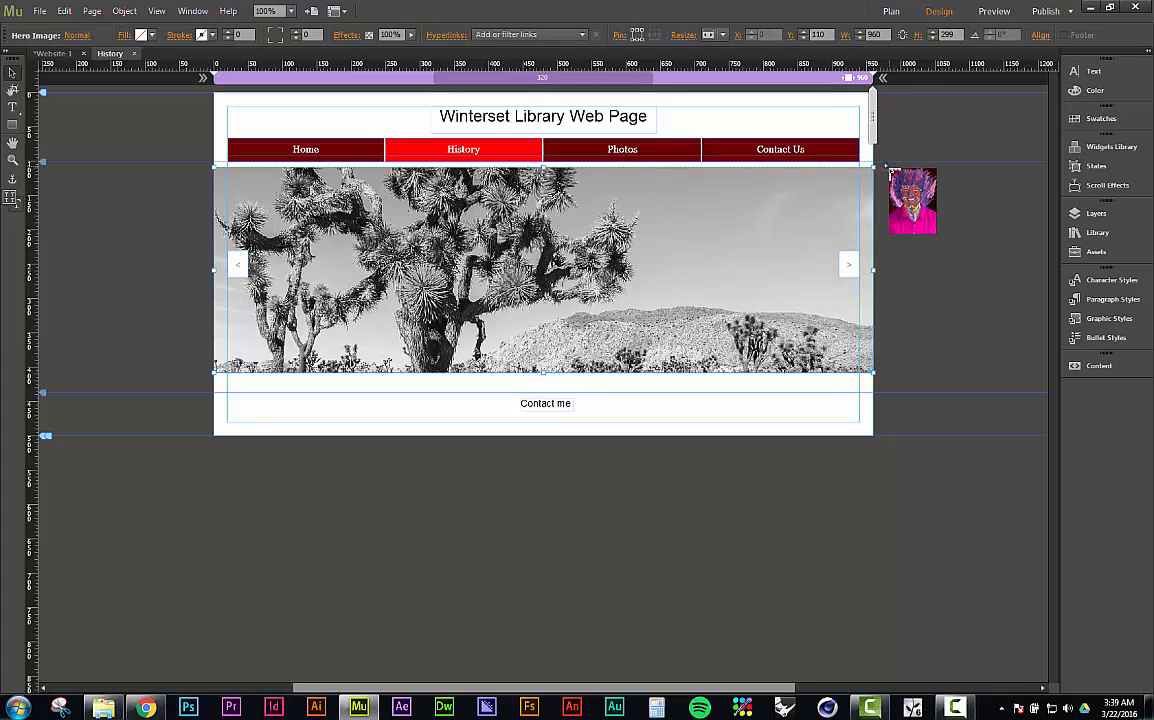
click(886, 167)
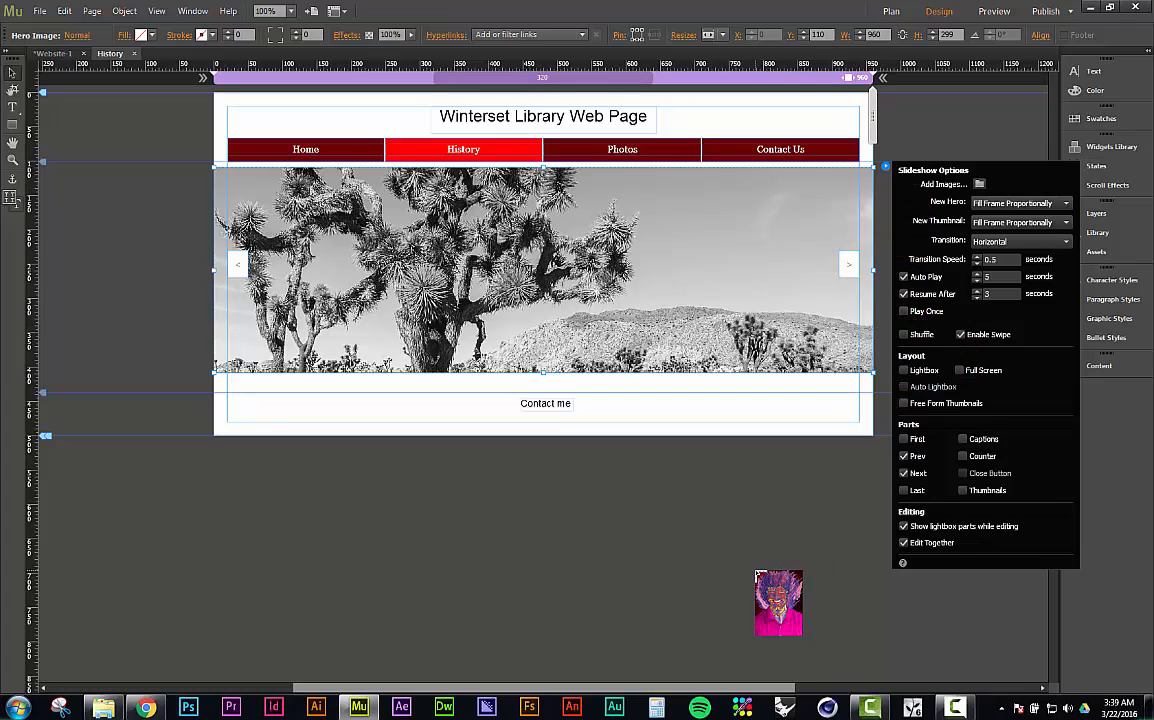
key(Escape)
Preview the History page in the browser, advance repeatedly through the slides with the Next arrow, and close the preview
click(39, 11)
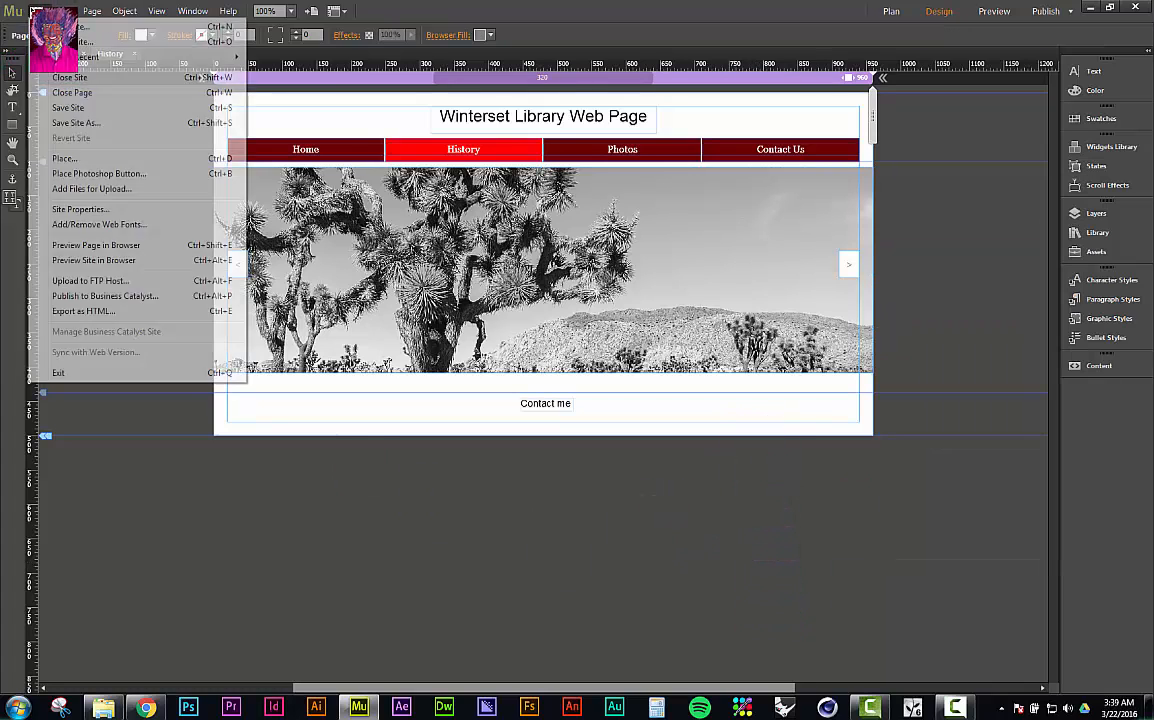
click(96, 245)
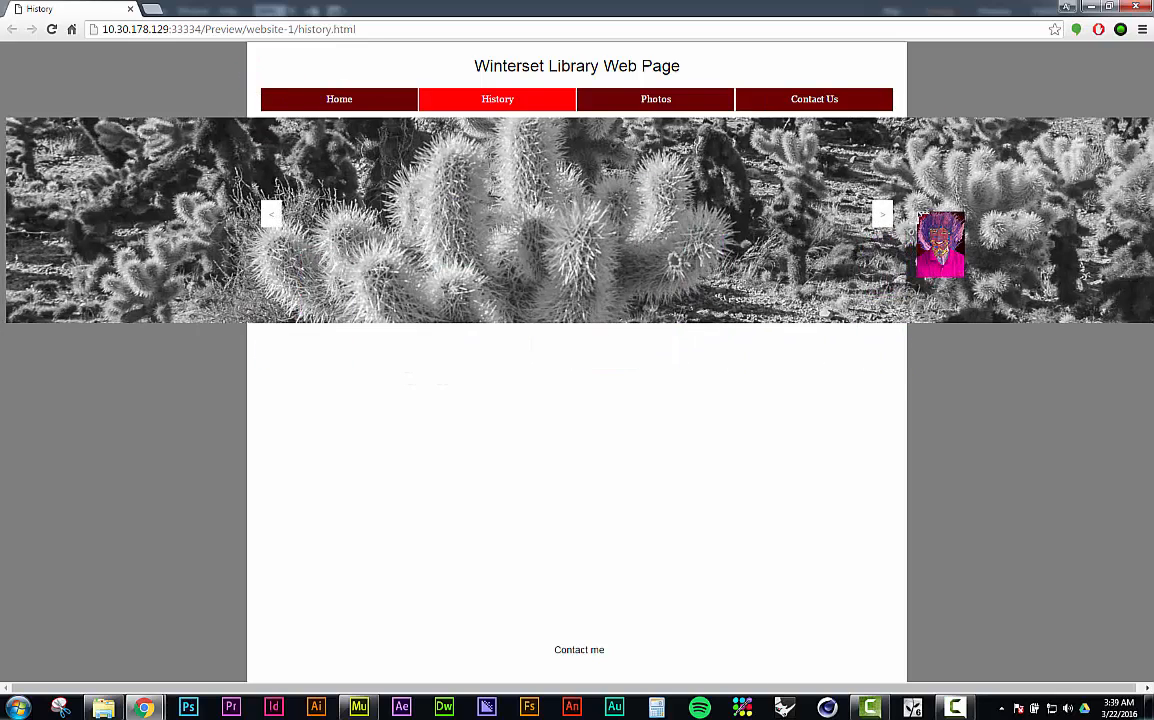
click(884, 214)
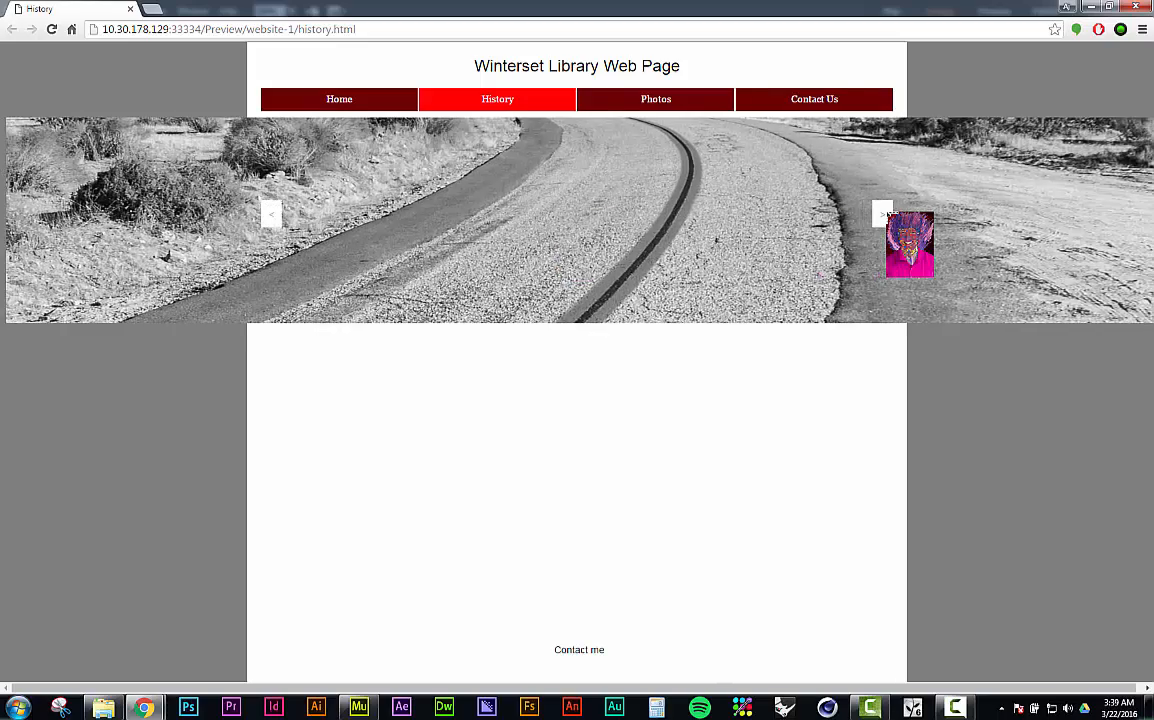
click(884, 214)
click(884, 214)
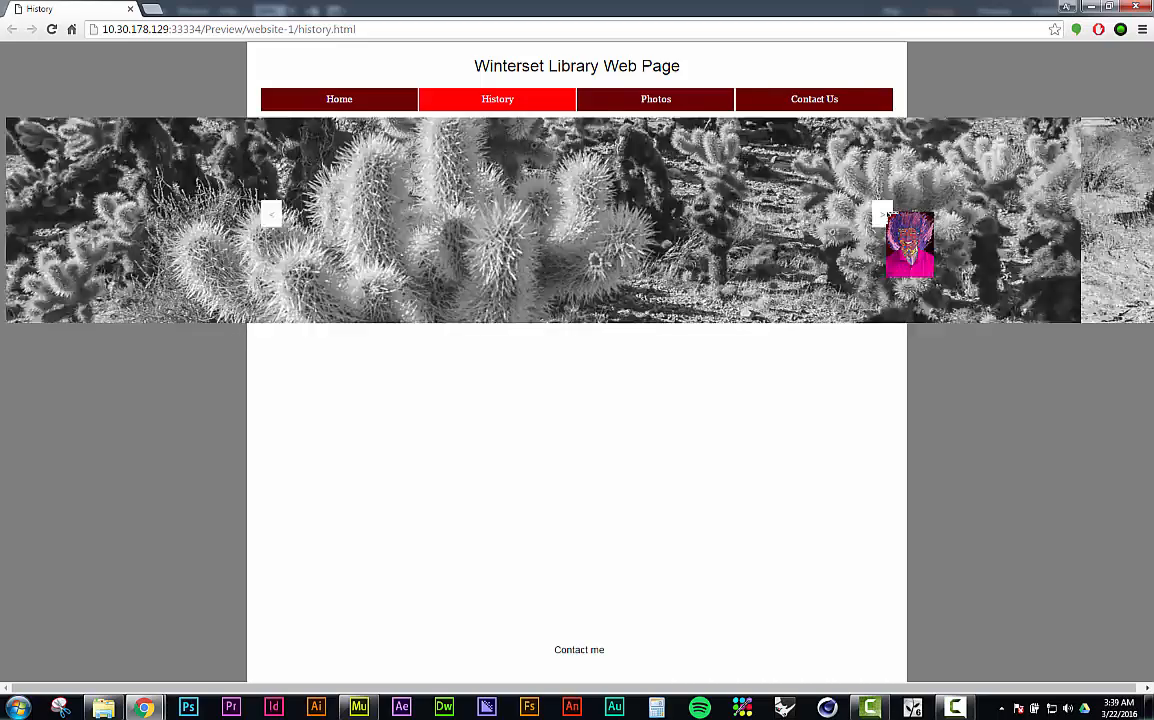
click(884, 214)
click(884, 214)
click(884, 214)
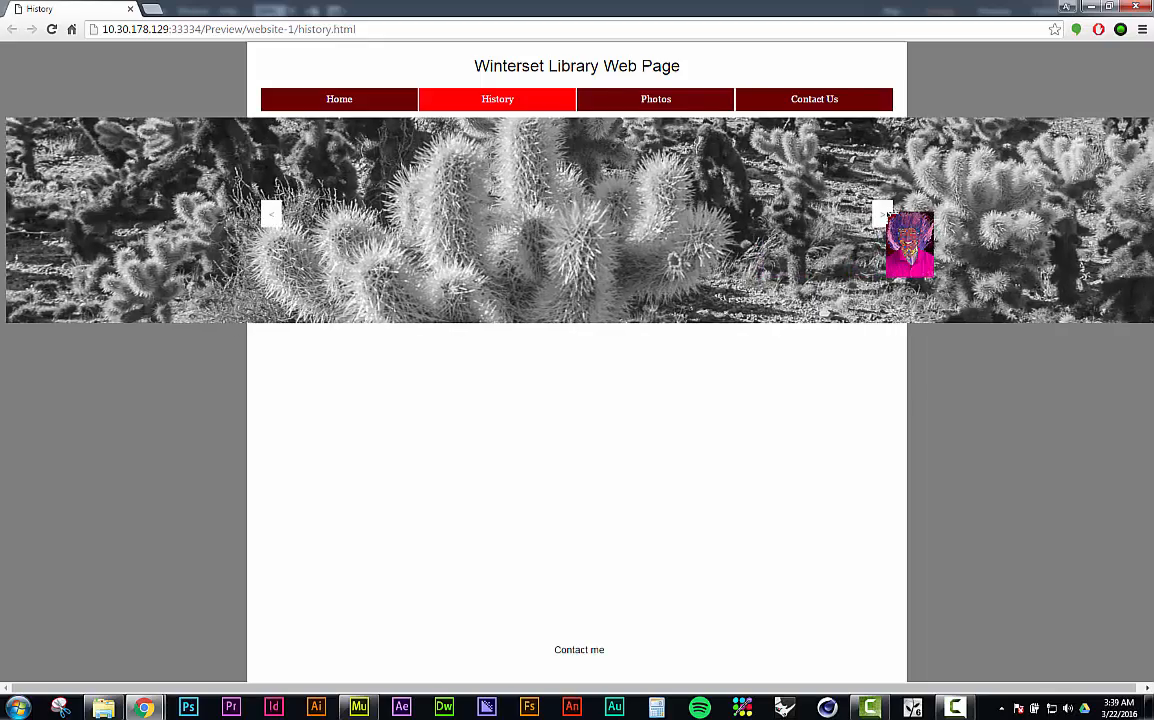
click(884, 214)
click(884, 214)
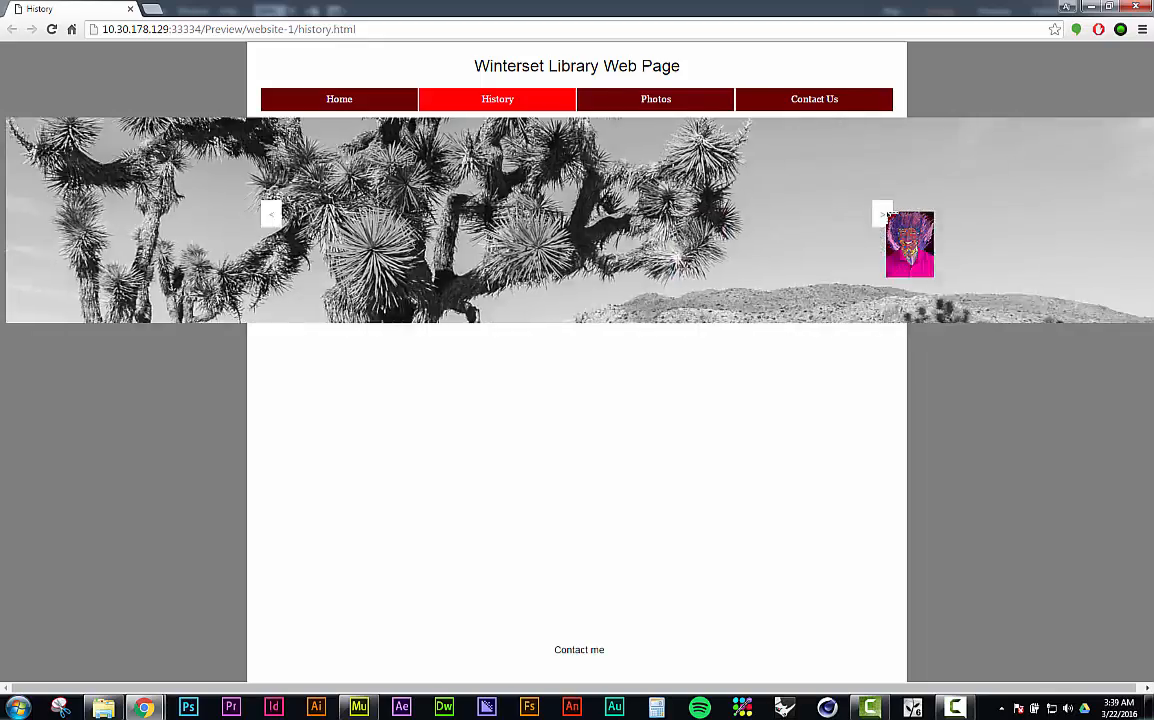
click(884, 214)
click(884, 214)
click(884, 214)
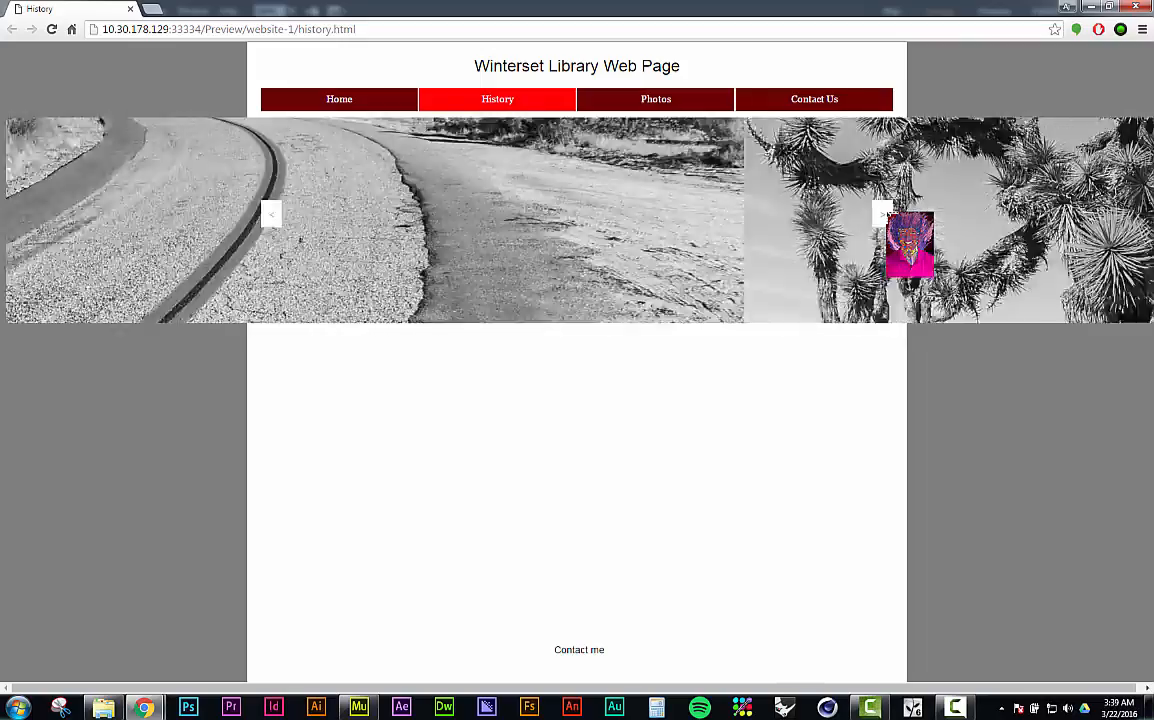
click(1131, 7)
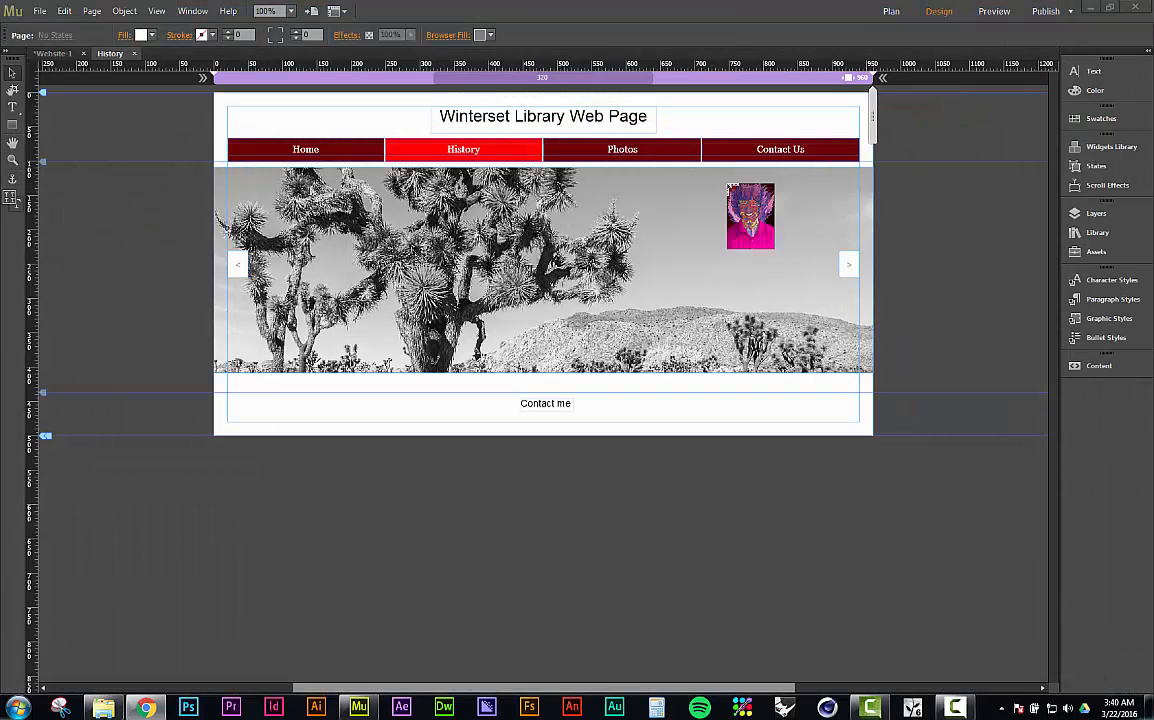
Narrow the slideshow's hero image to the page margins, with its X at 20 and width 920
click(252, 187)
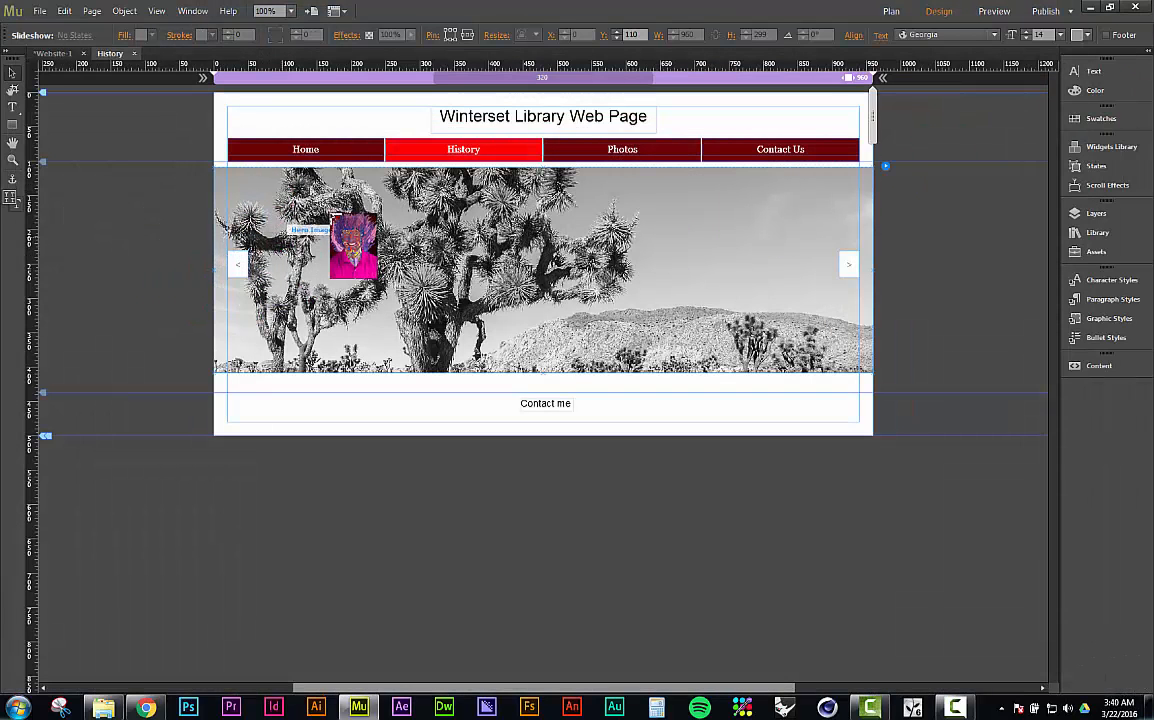
click(342, 213)
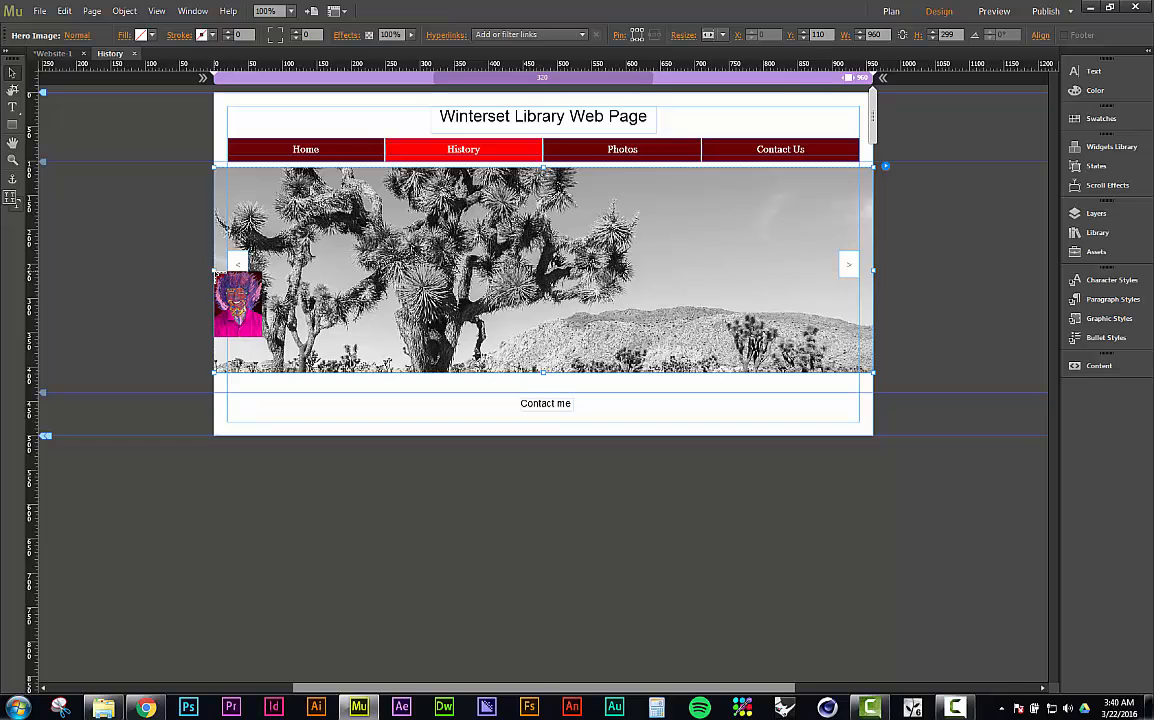
drag(215, 270, 229, 272)
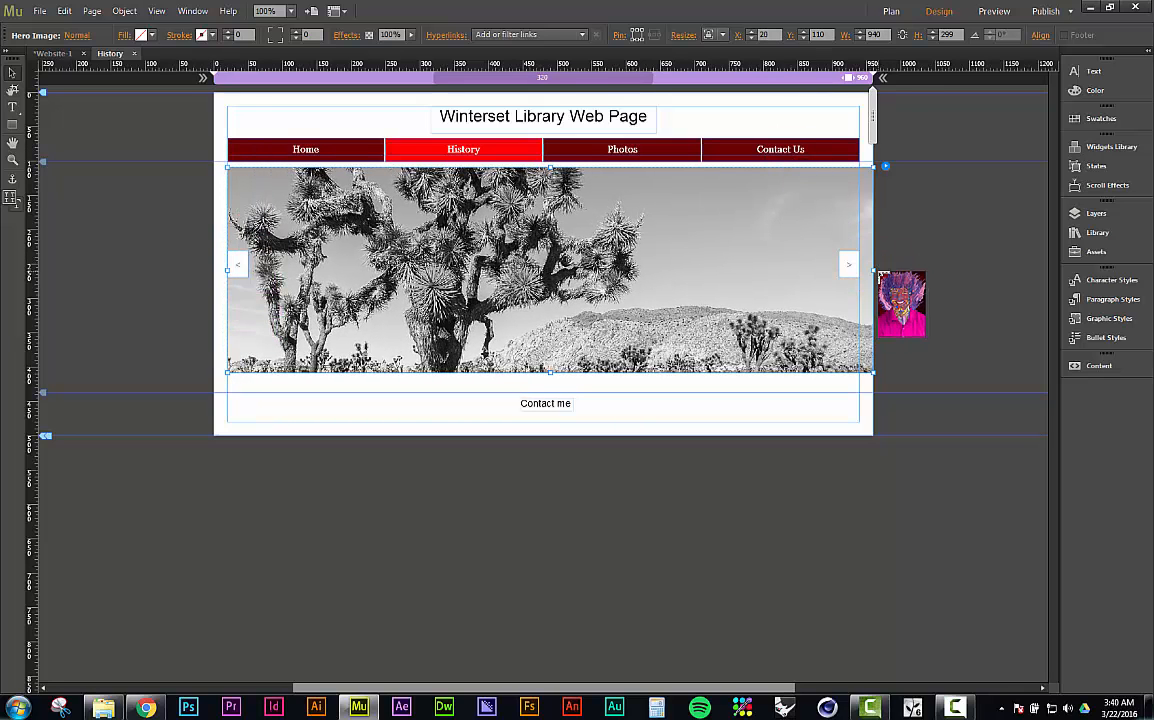
drag(873, 271, 859, 271)
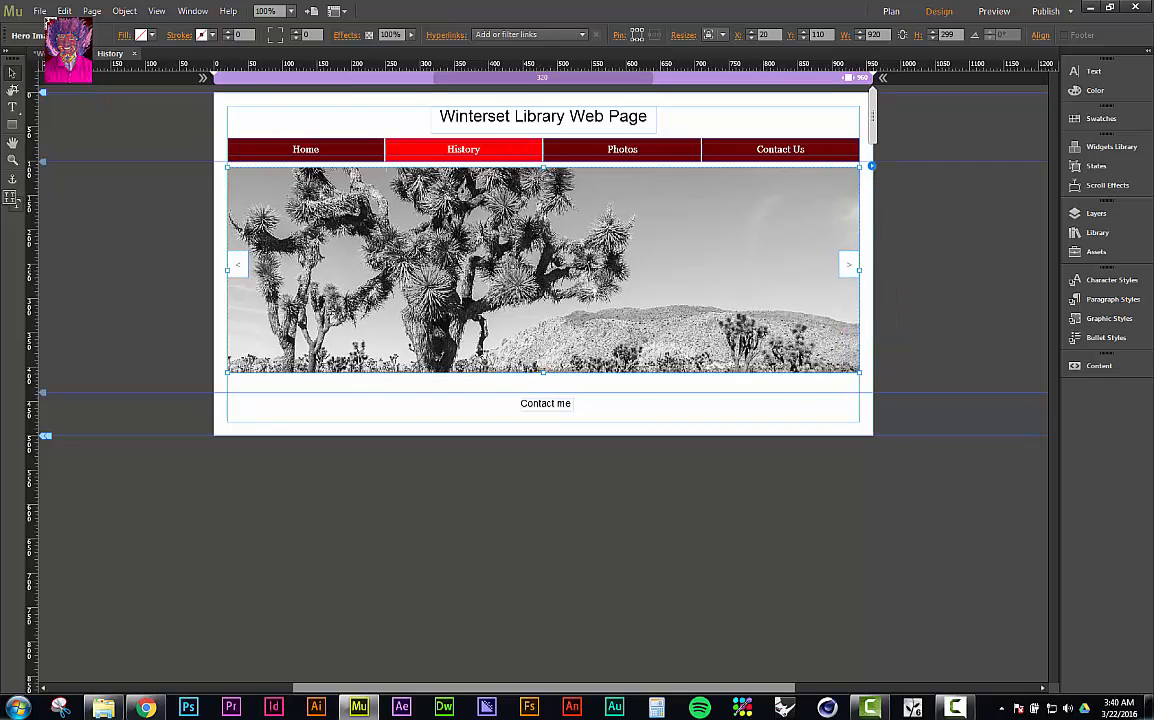
Preview the History page in the browser to check the narrowed slideshow, and close the preview
click(41, 12)
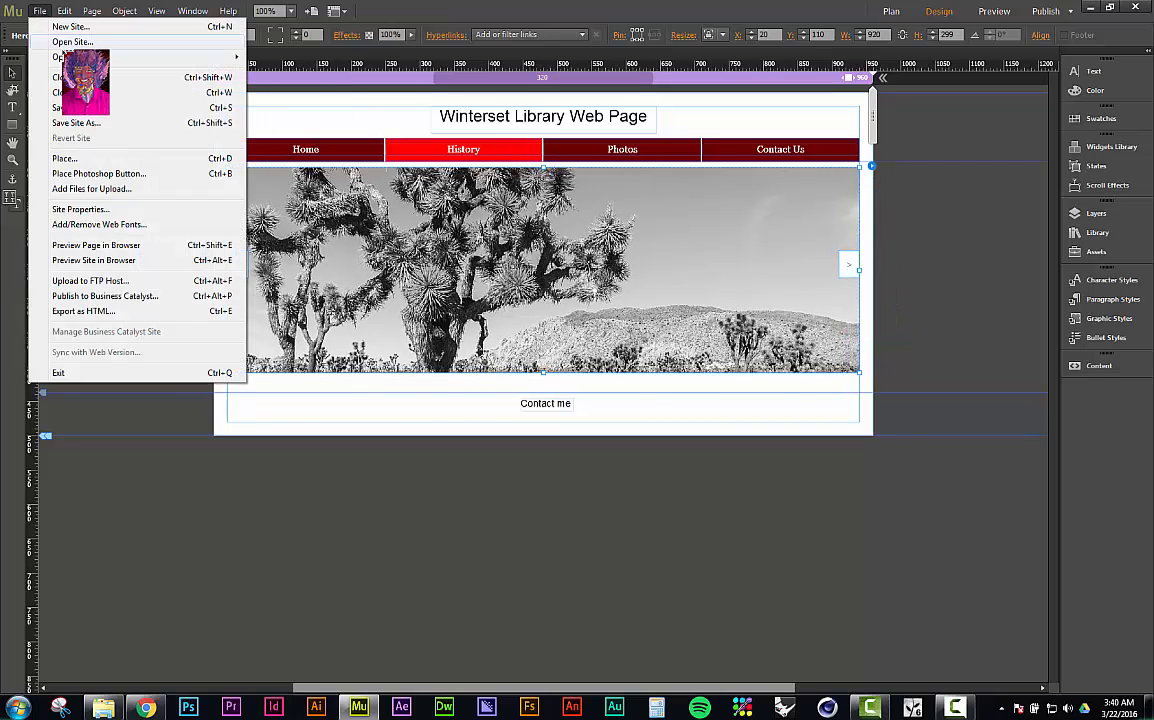
click(95, 246)
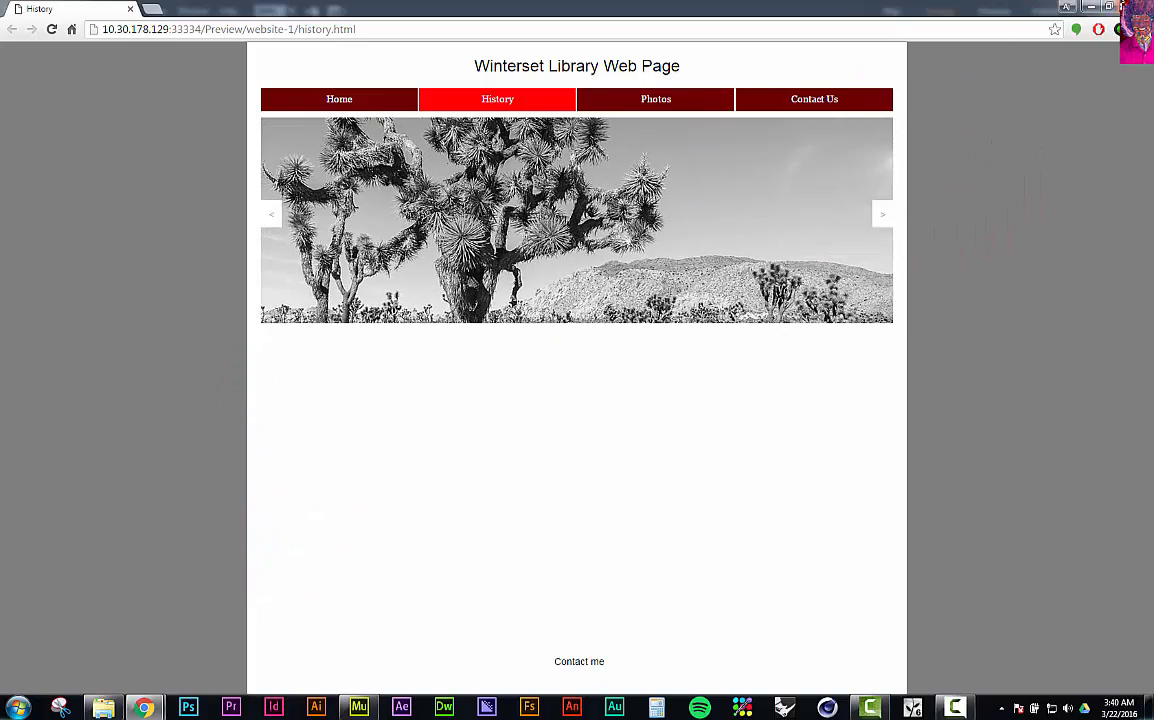
click(1122, 6)
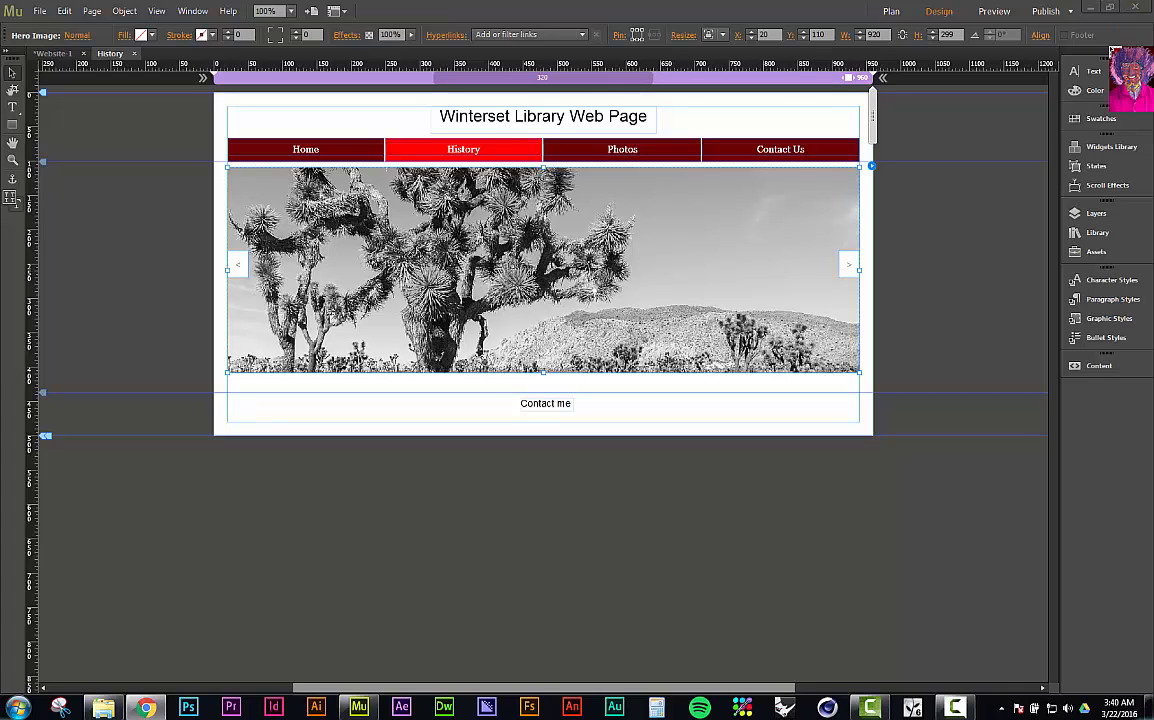
Add a text frame below the slideshow reading "Winterset History" in bold, size 24, centred
click(930, 285)
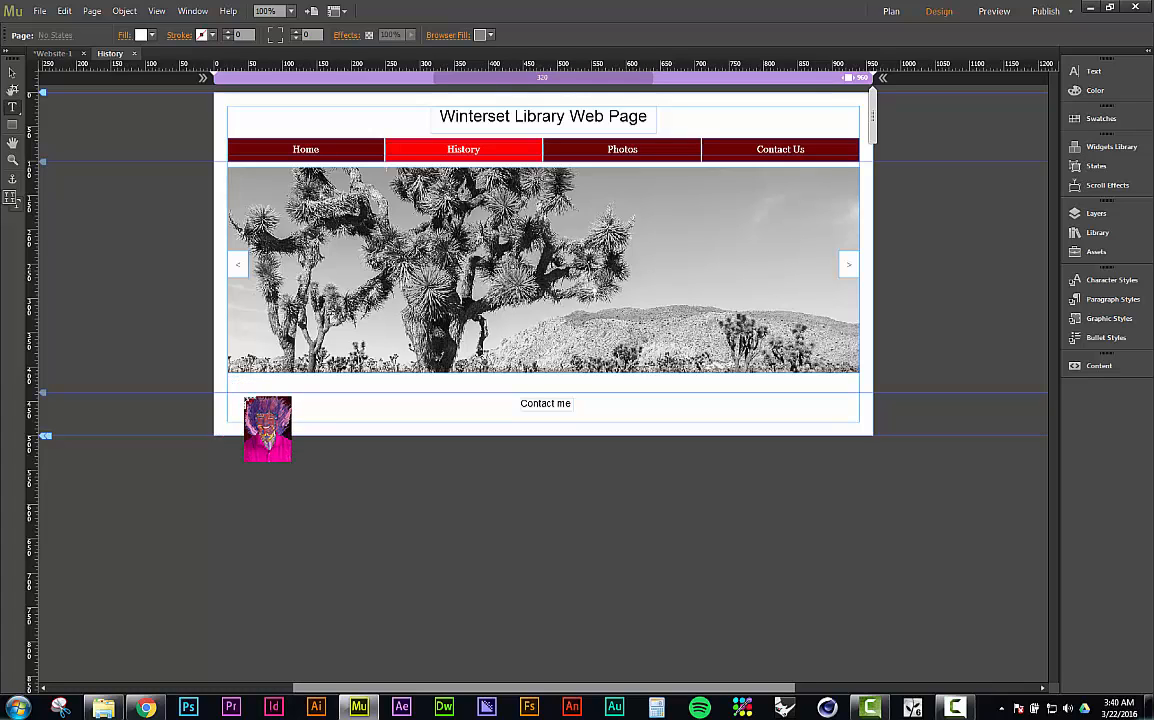
drag(230, 379, 515, 422)
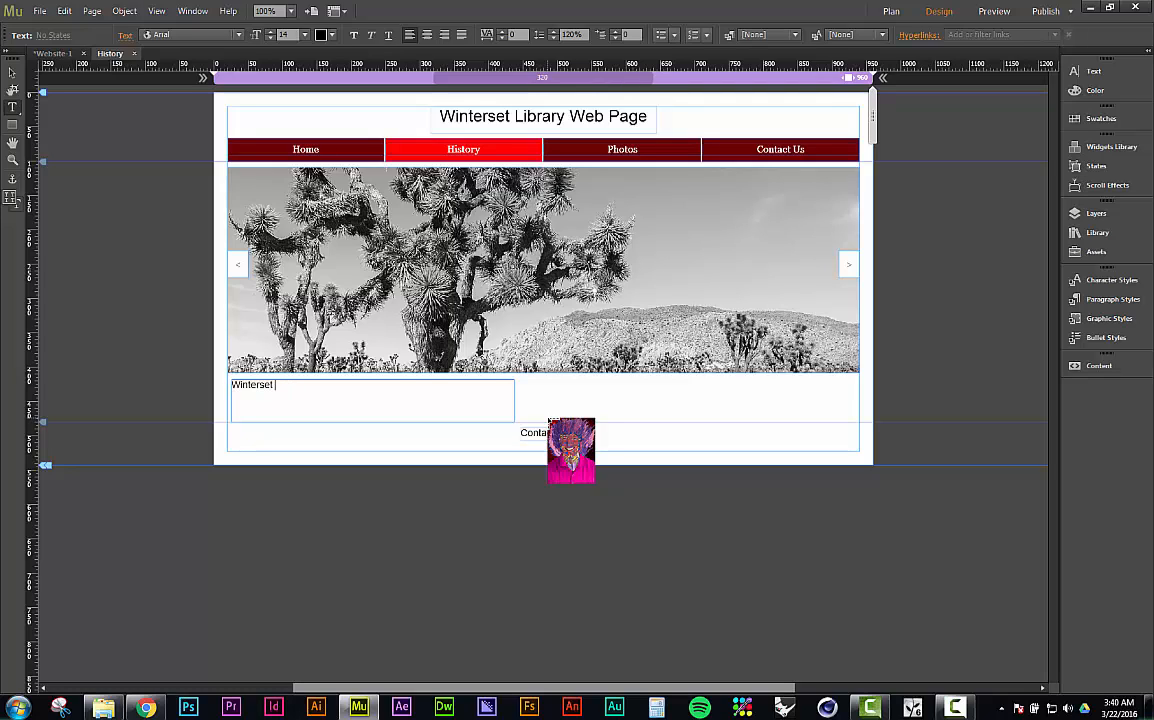
key(ctrl+a)
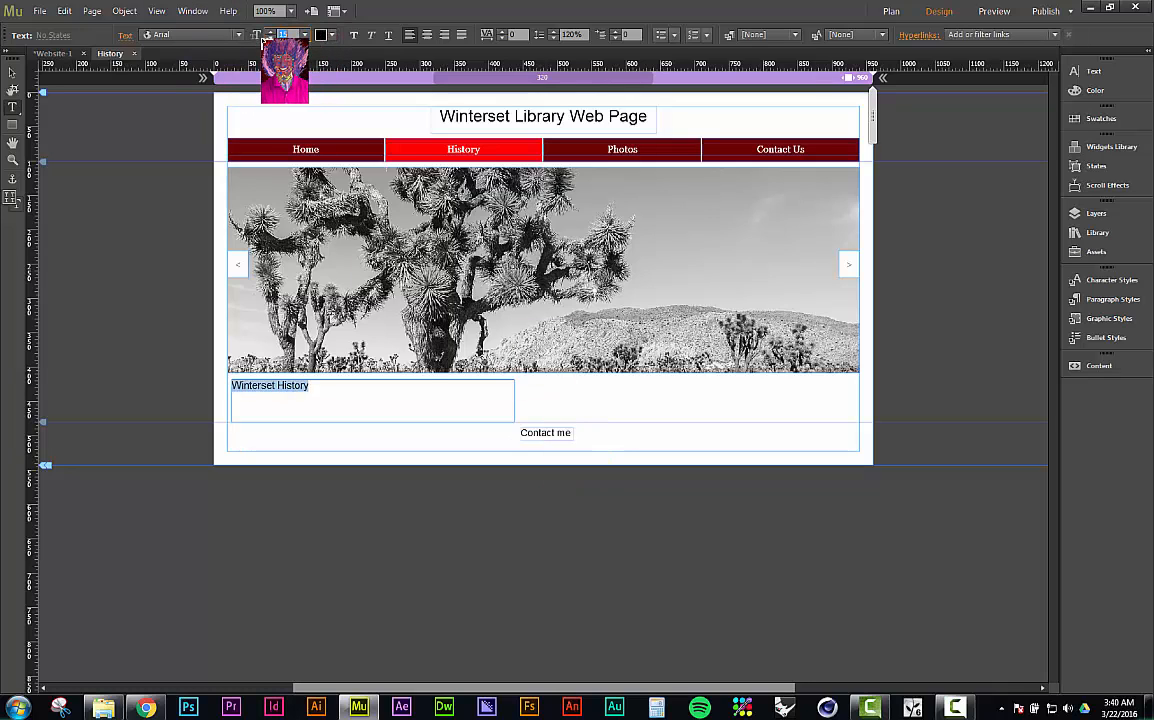
key(Up)
key(Up)
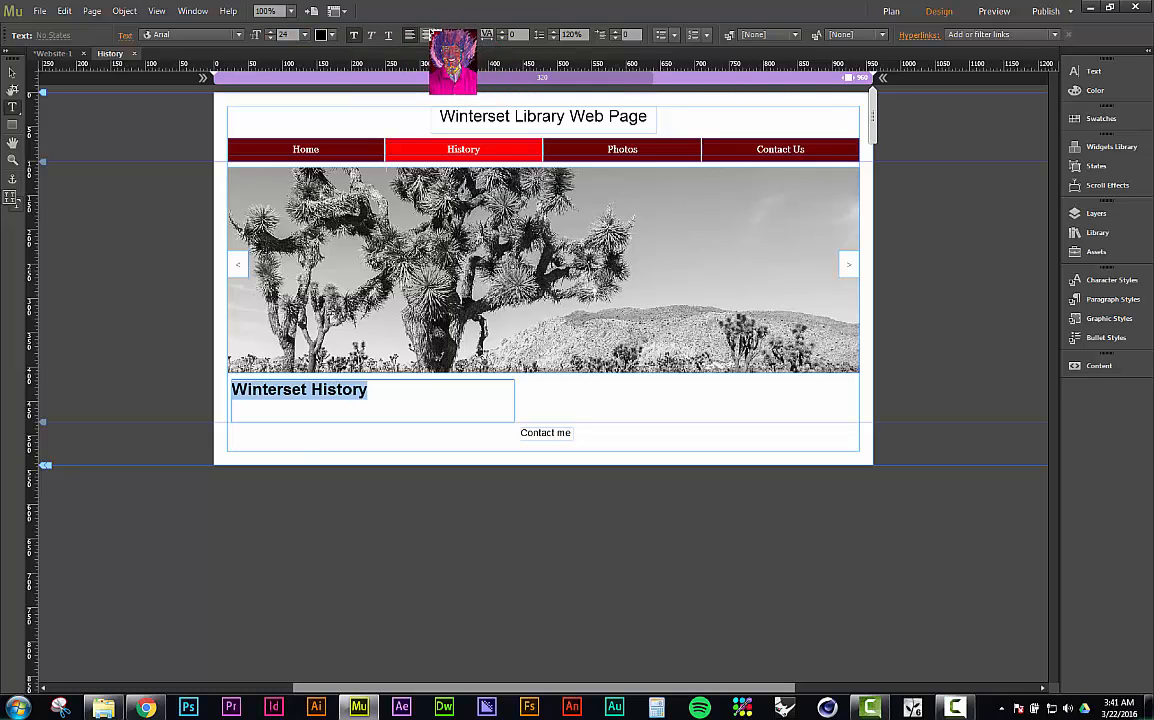
click(427, 35)
Shrink the Winterset History frame to 215 by 34 and move it up to just below the slideshow
click(12, 72)
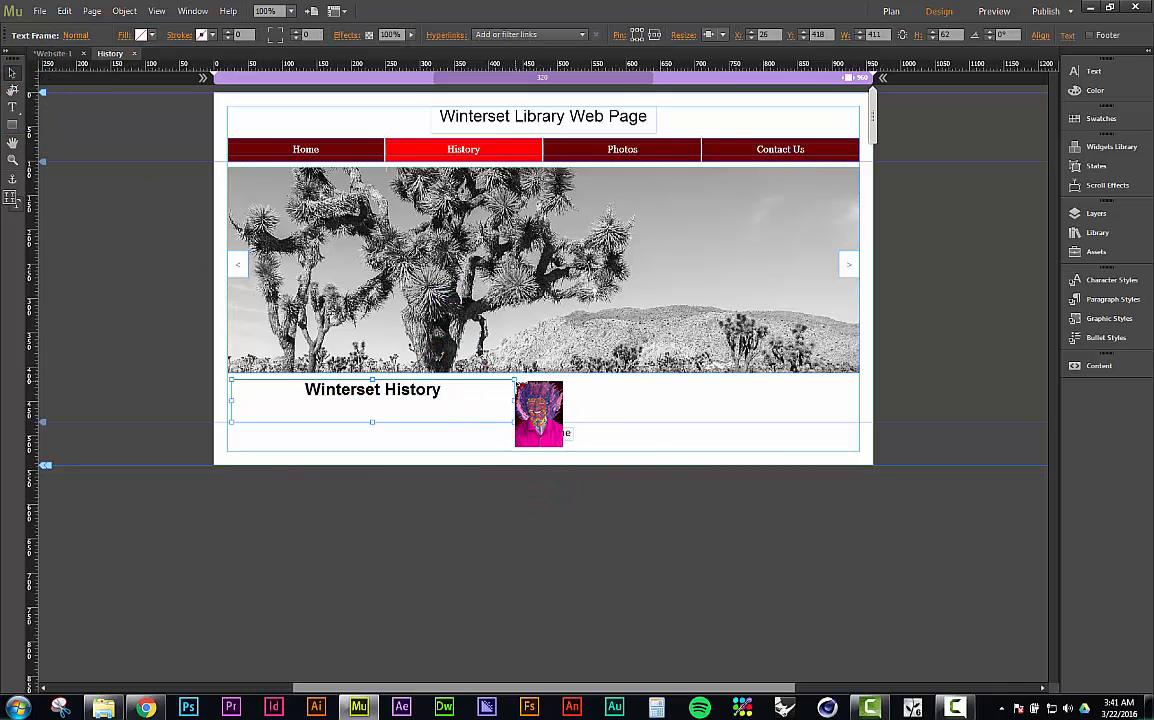
drag(517, 384, 383, 398)
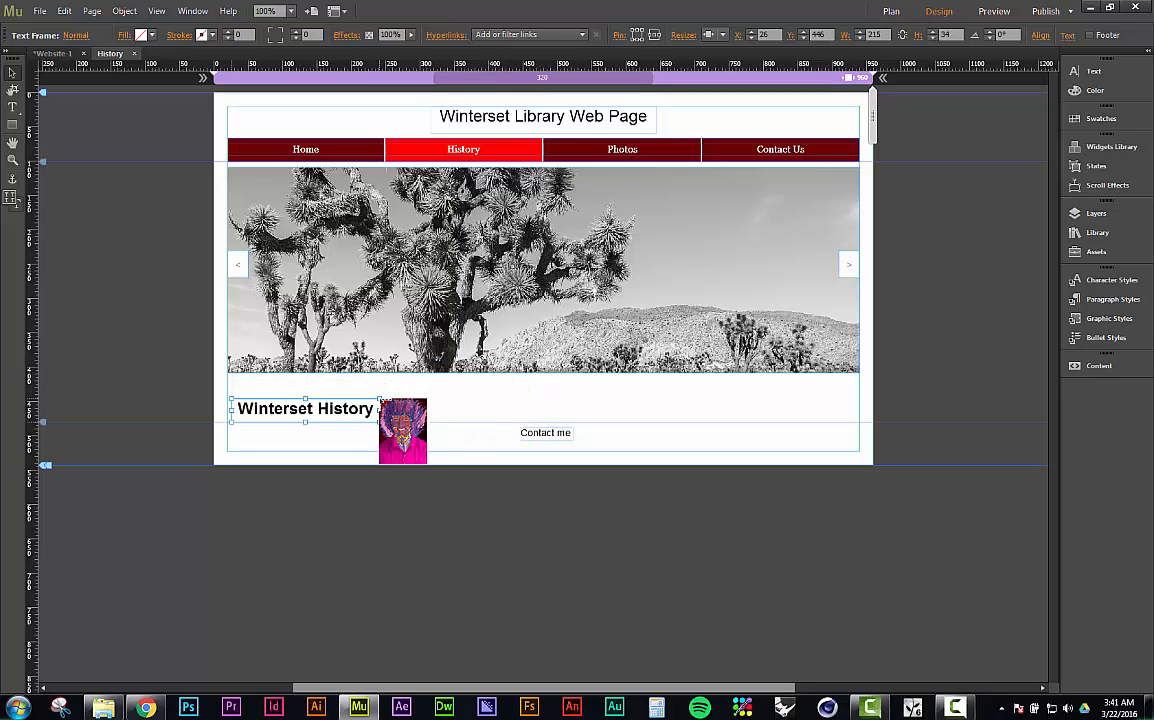
drag(372, 408, 438, 394)
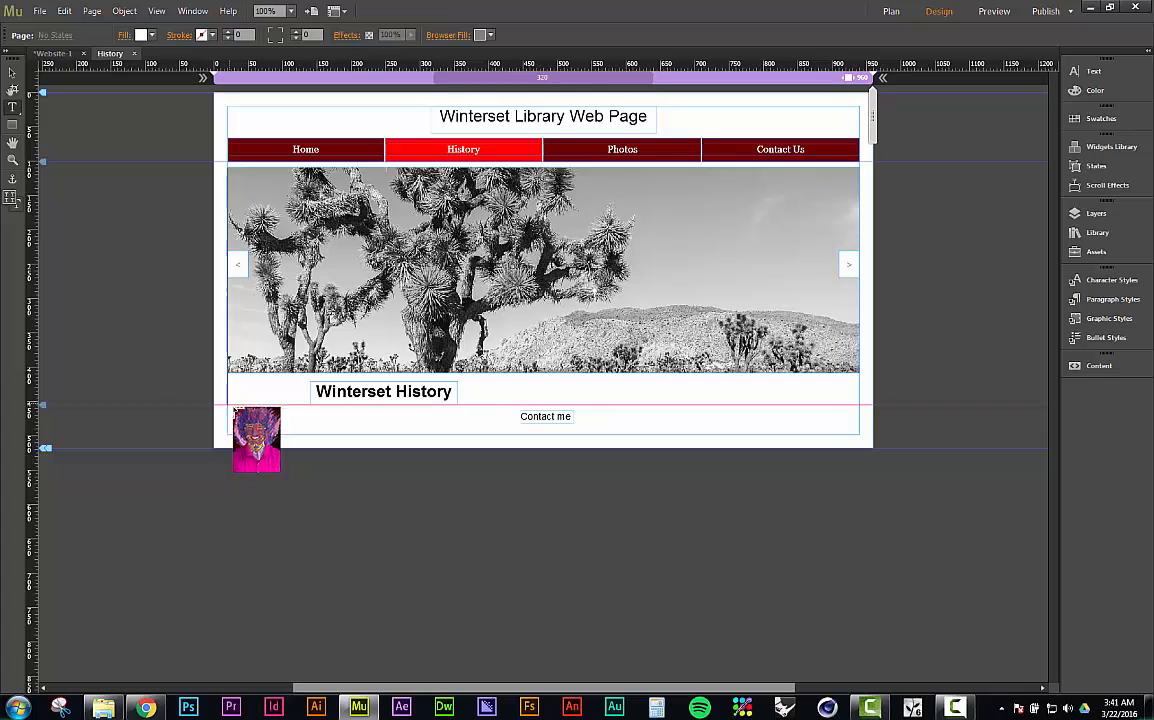
drag(227, 453, 860, 503)
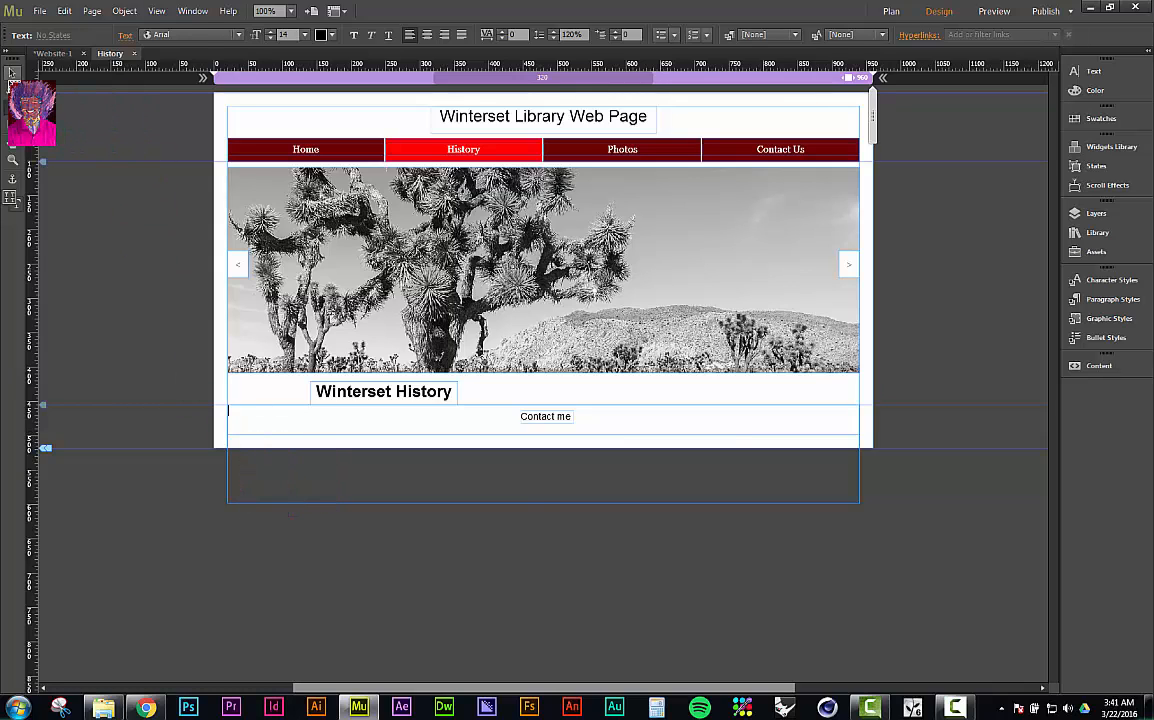
click(12, 72)
key(Delete)
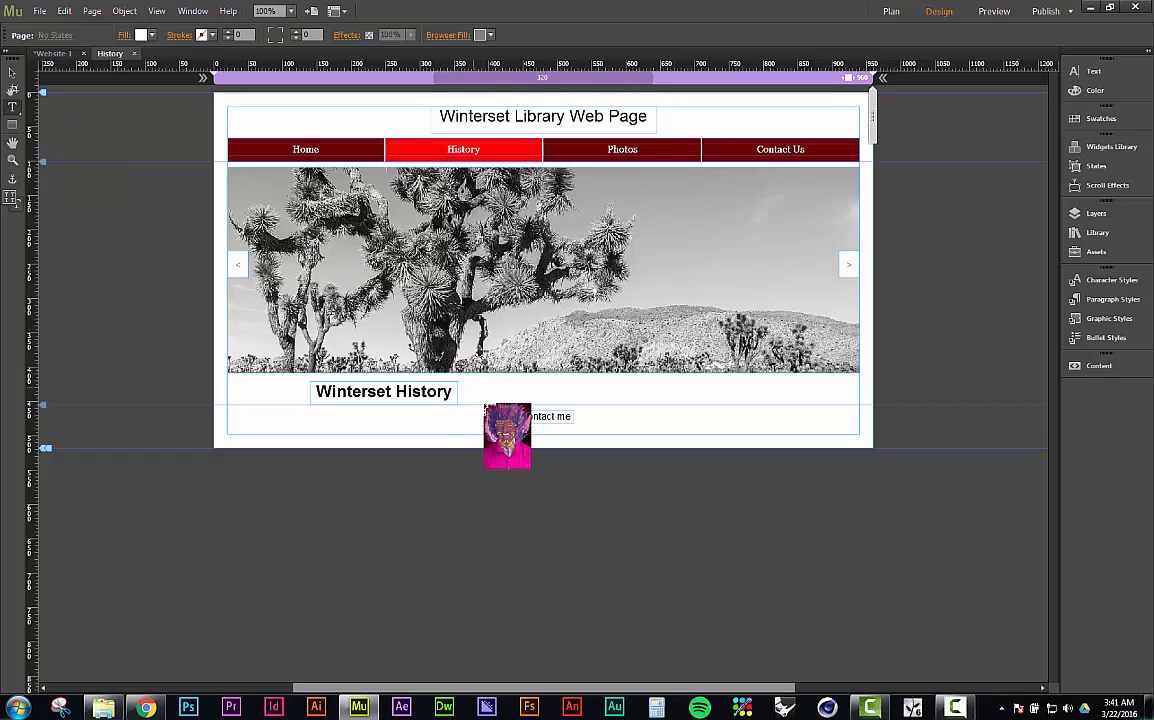
Draw a body text frame below the heading, spanning the page margins at X 20, Y 465, sized 920 by 308
drag(478, 390, 765, 624)
click(12, 72)
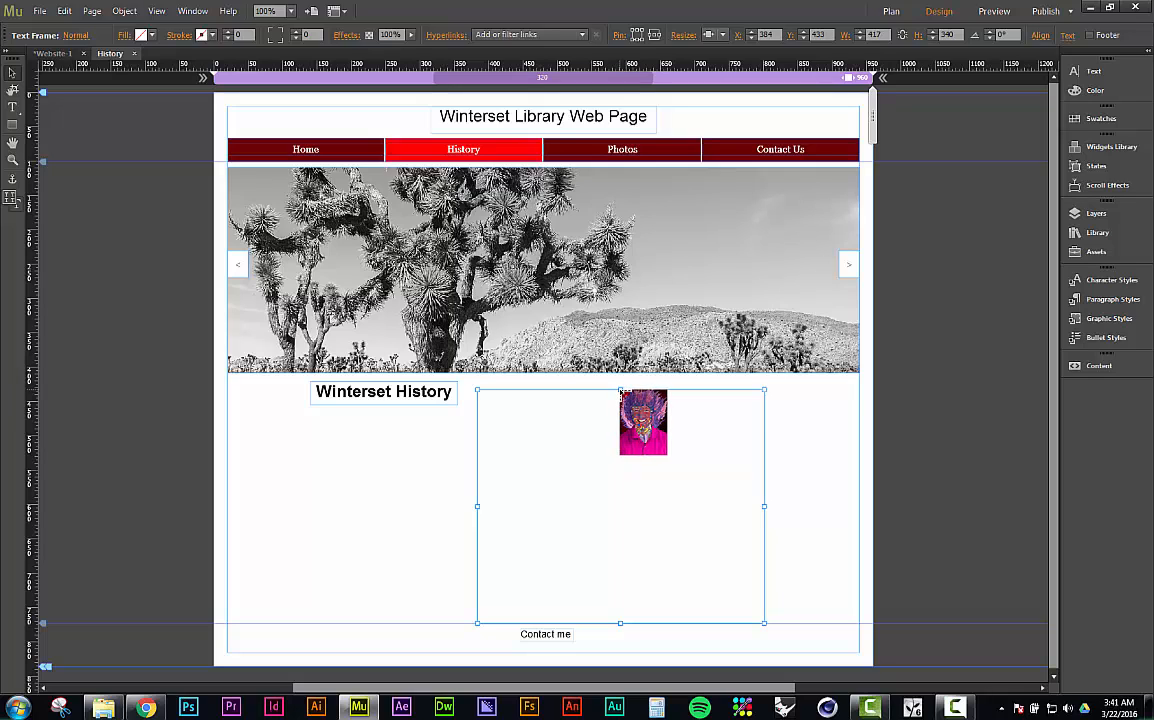
drag(620, 390, 628, 411)
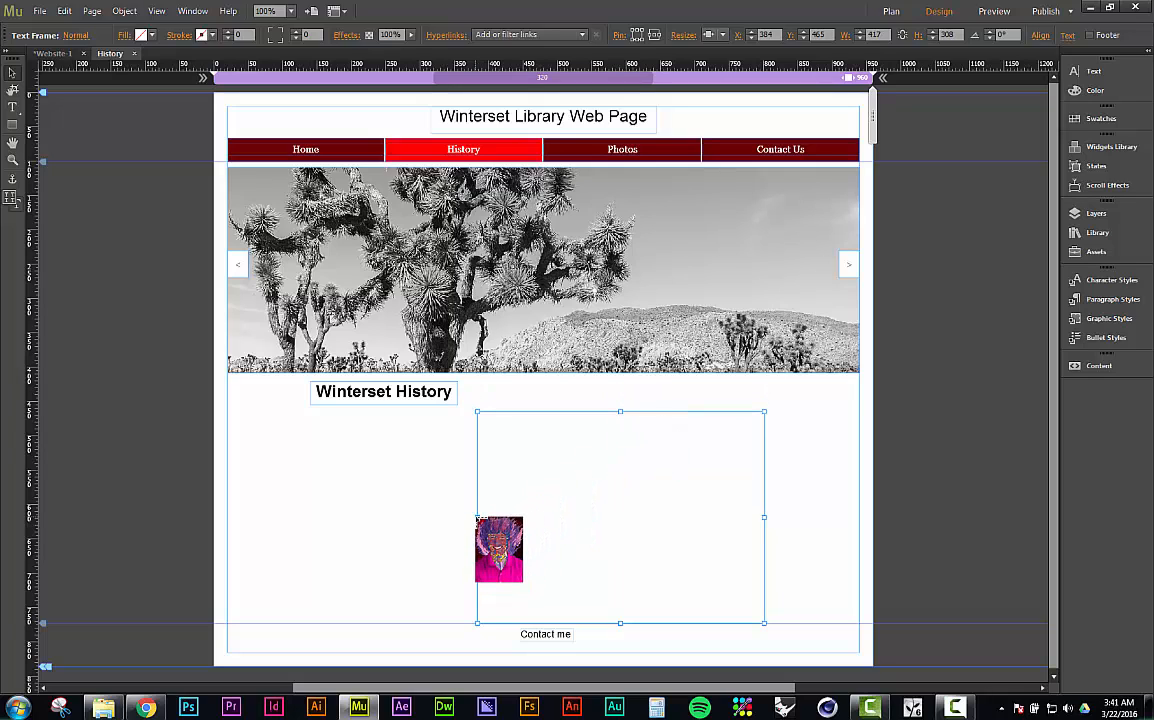
drag(477, 517, 248, 483)
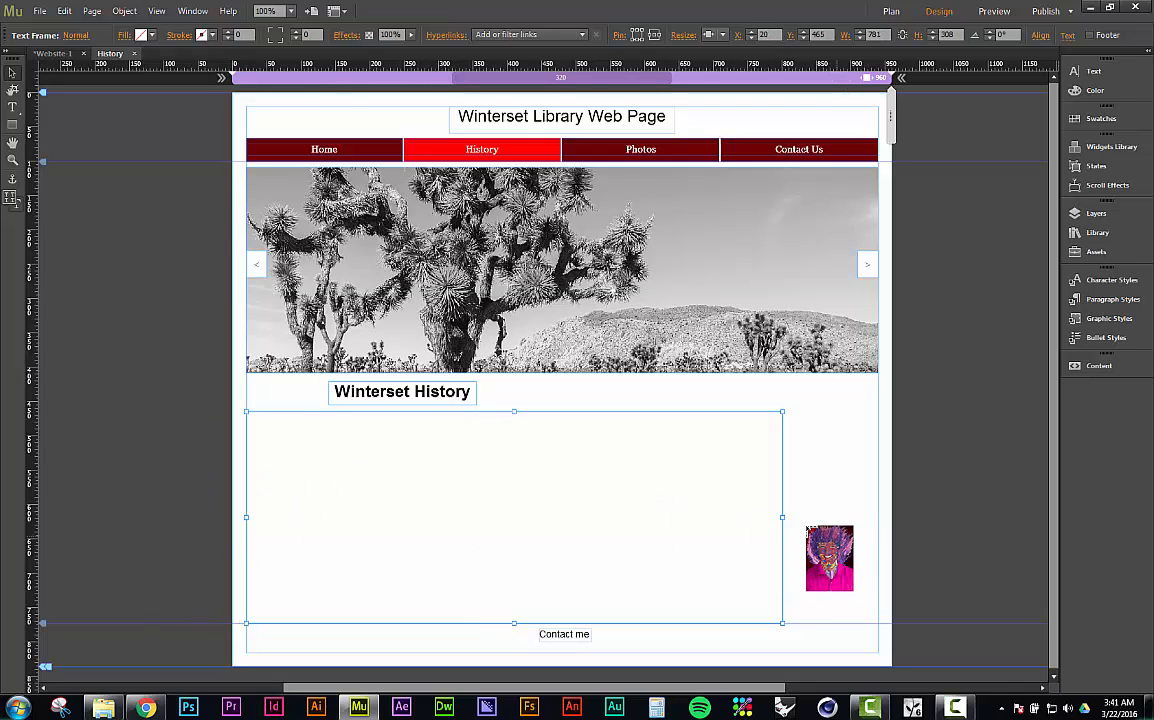
drag(792, 520, 877, 521)
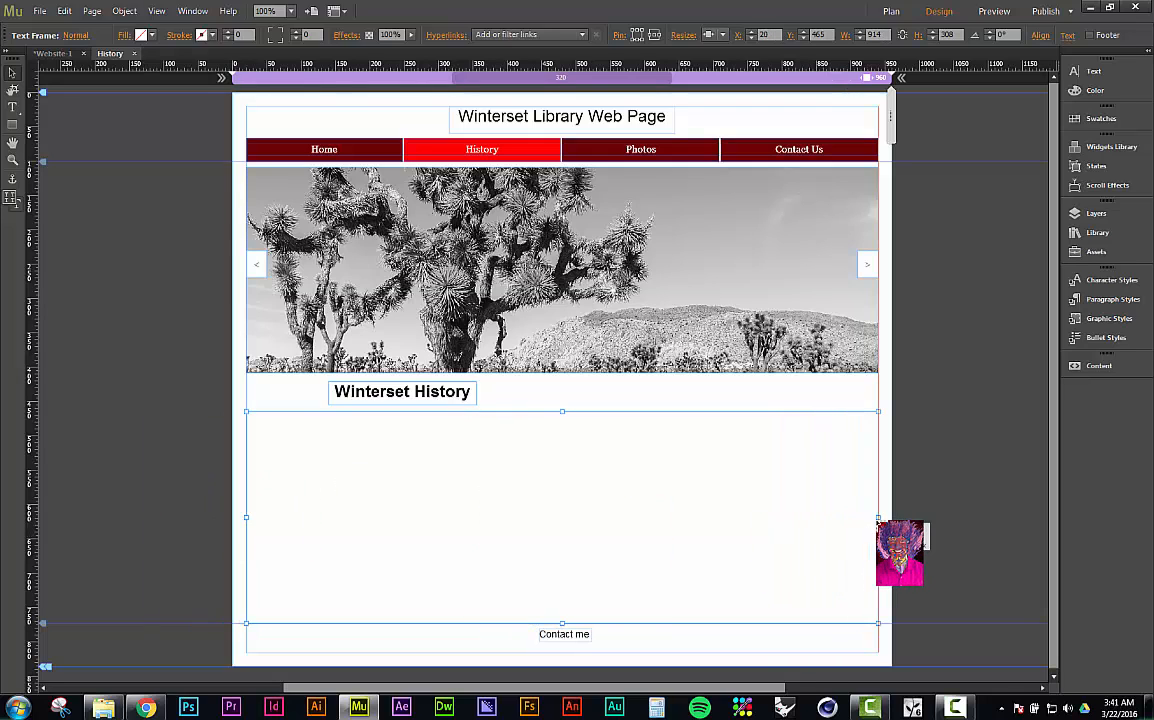
Centre the Winterset History heading on the page, midway between the slideshow and the body frame, at X 373, Y 420
click(440, 396)
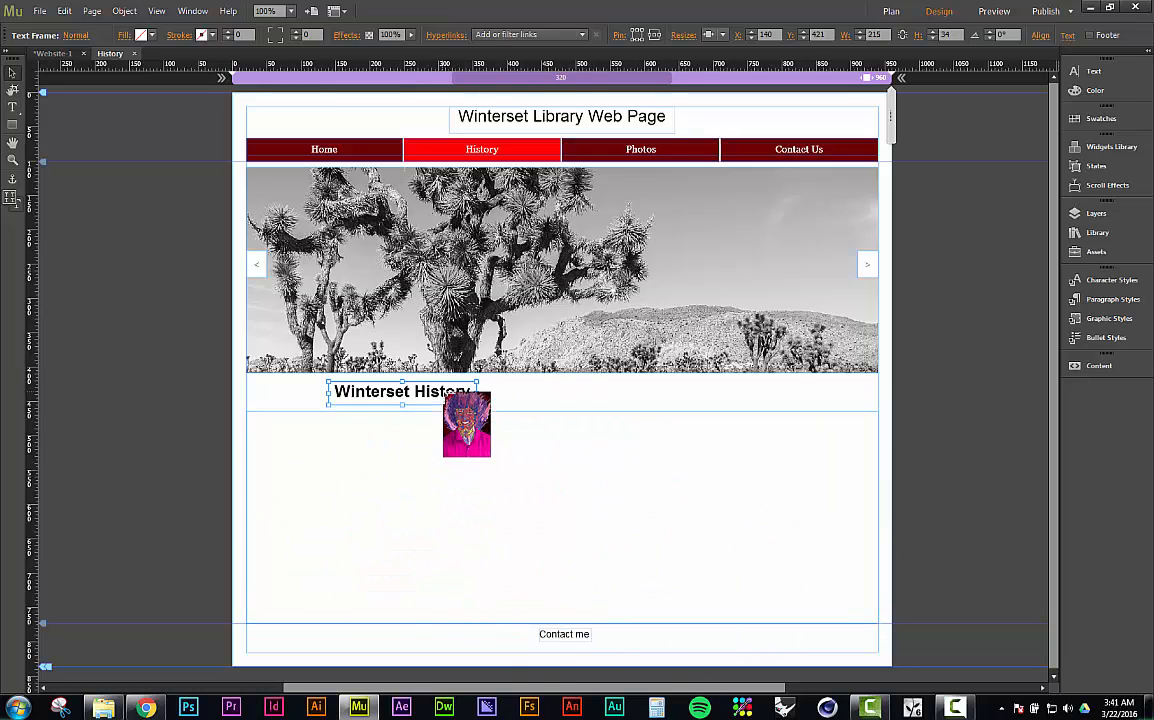
drag(455, 393, 606, 395)
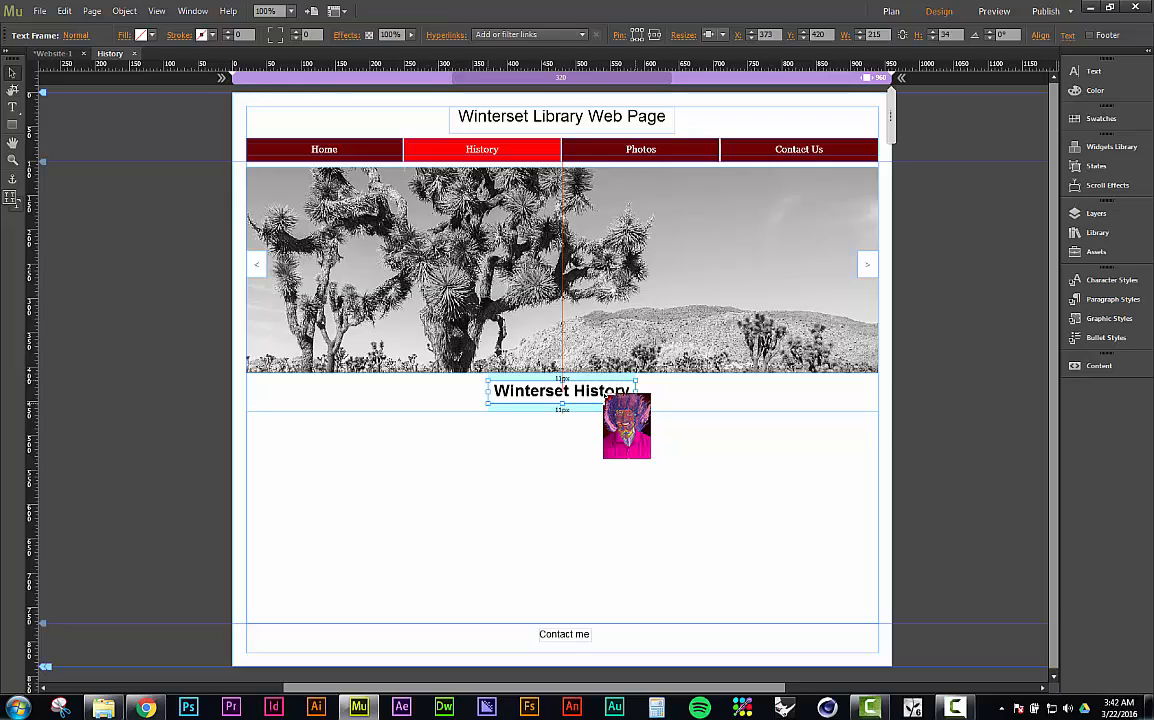
drag(606, 395, 606, 395)
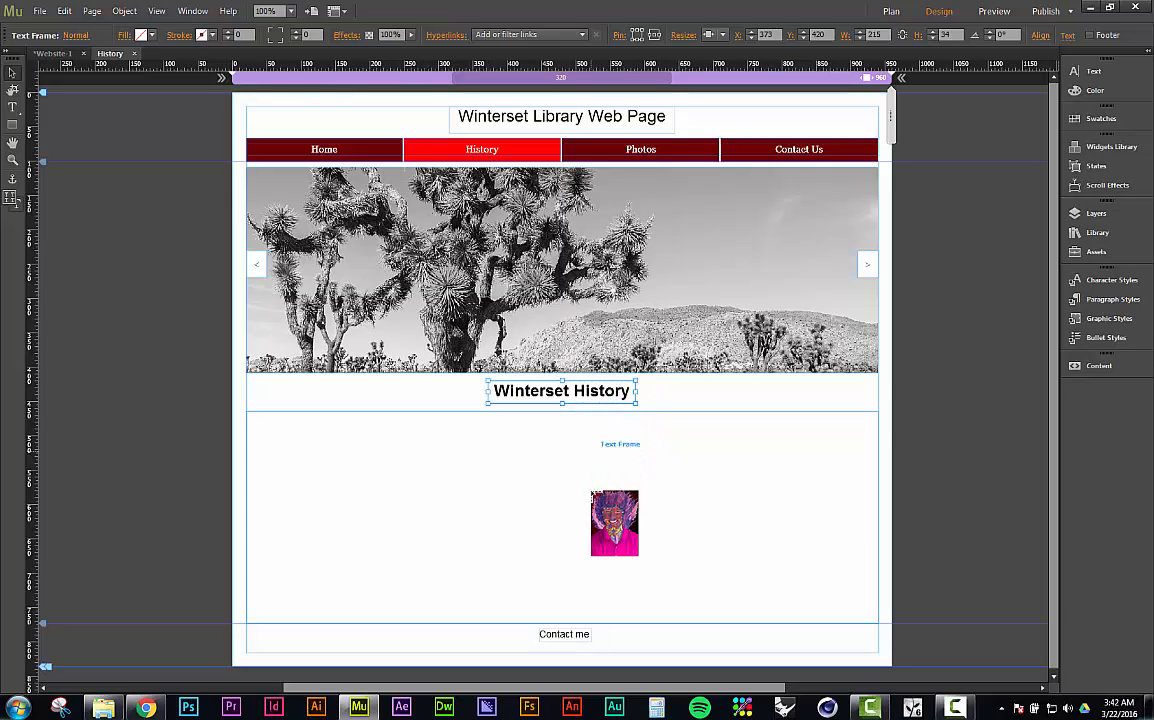
Enter "All of our wonderful research that we have done for the Winterset Library." in the body text frame
key(t)
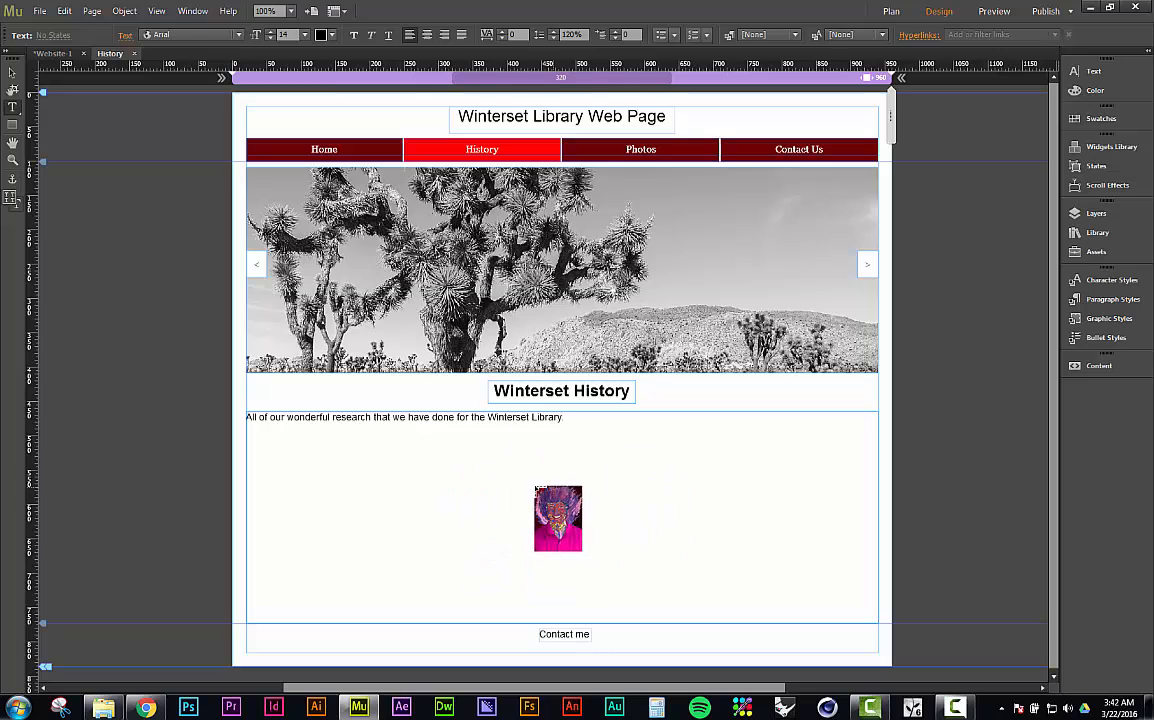
click(12, 72)
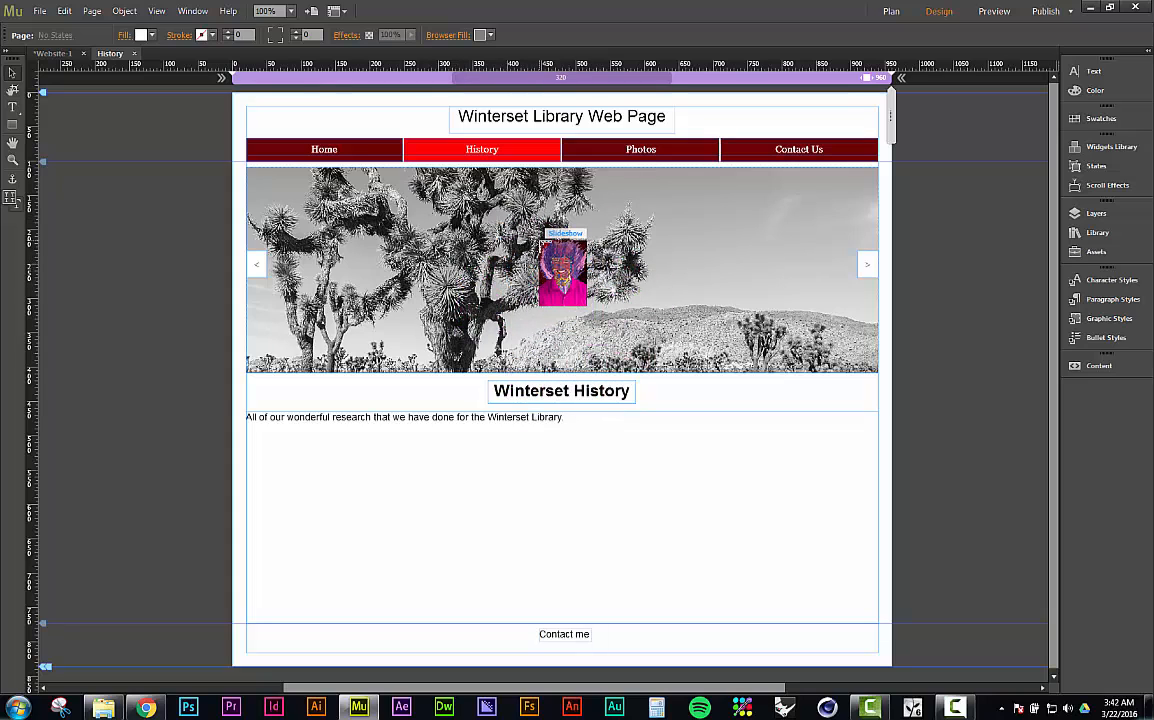
Review the Slideshow Options and the image import dialog for the History slideshow without adding images
click(459, 256)
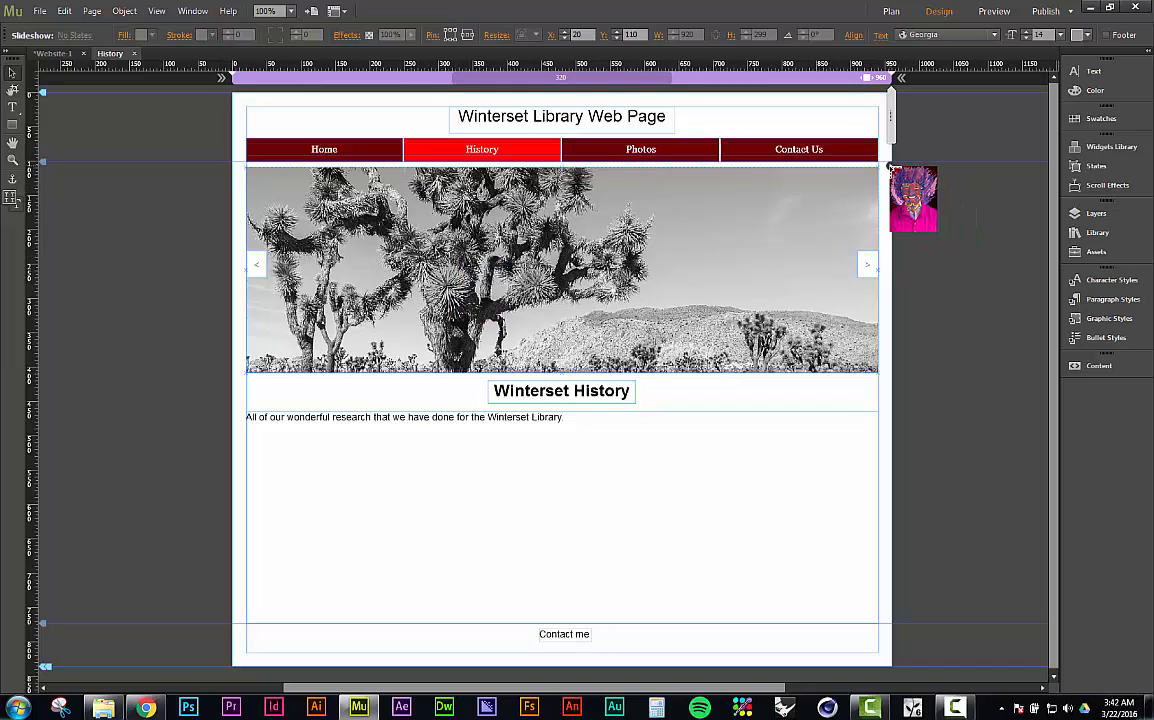
click(890, 166)
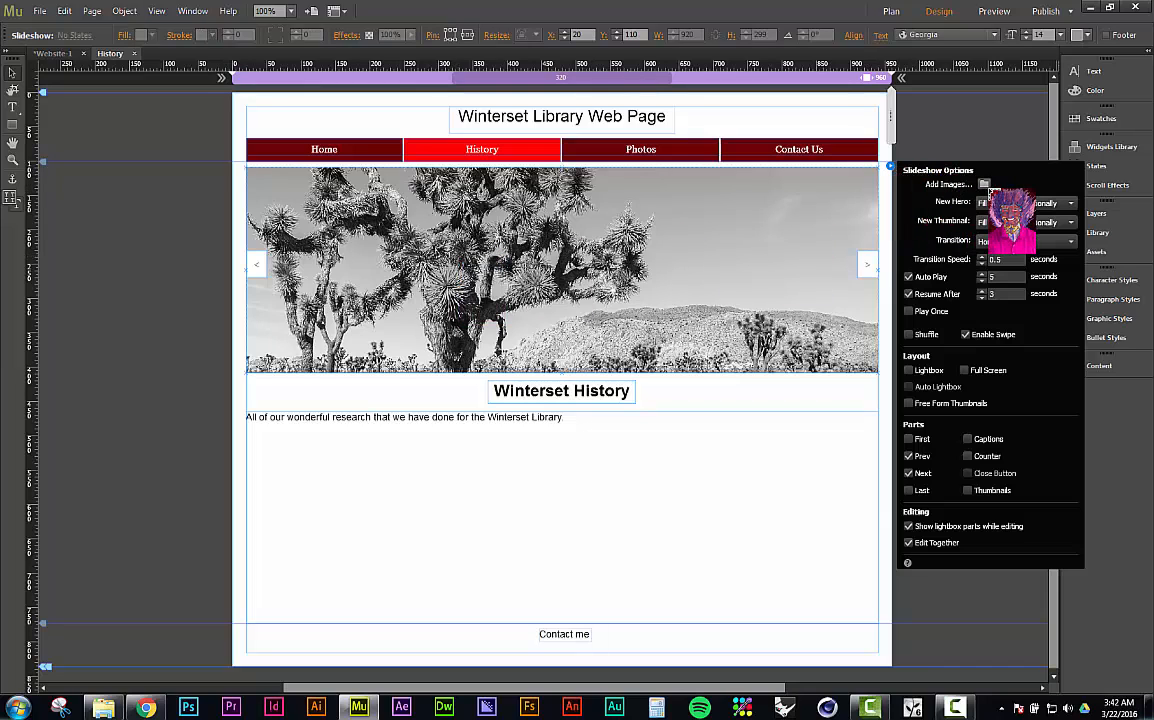
click(984, 185)
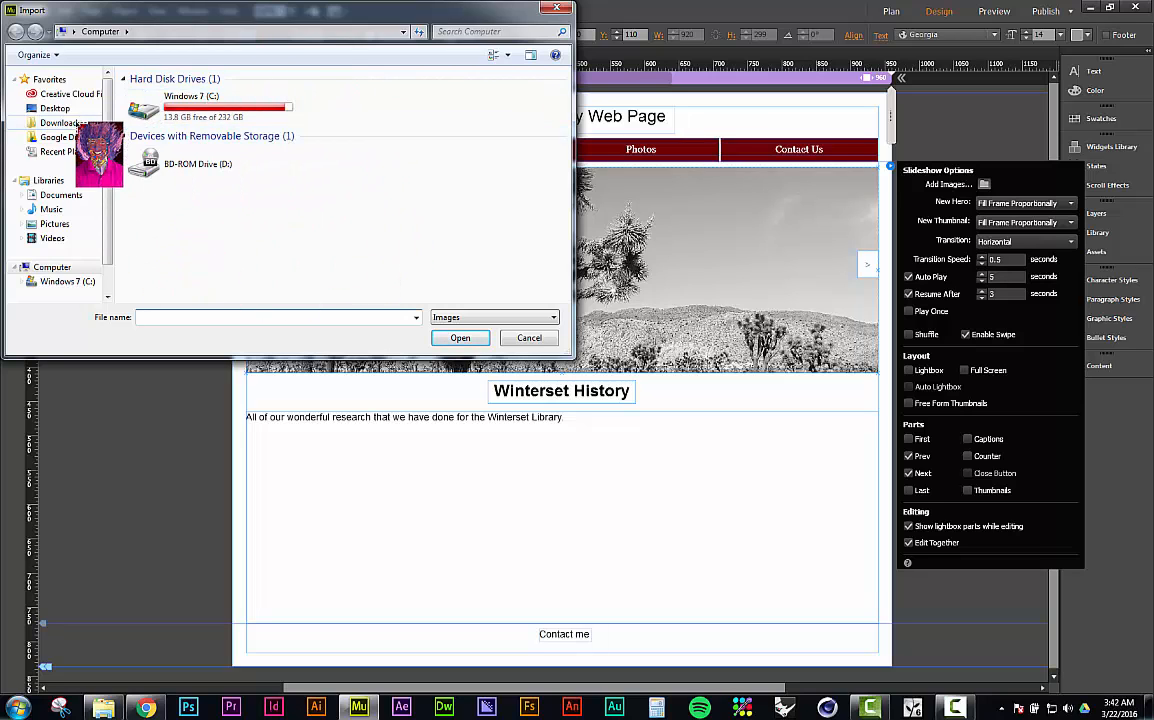
click(557, 9)
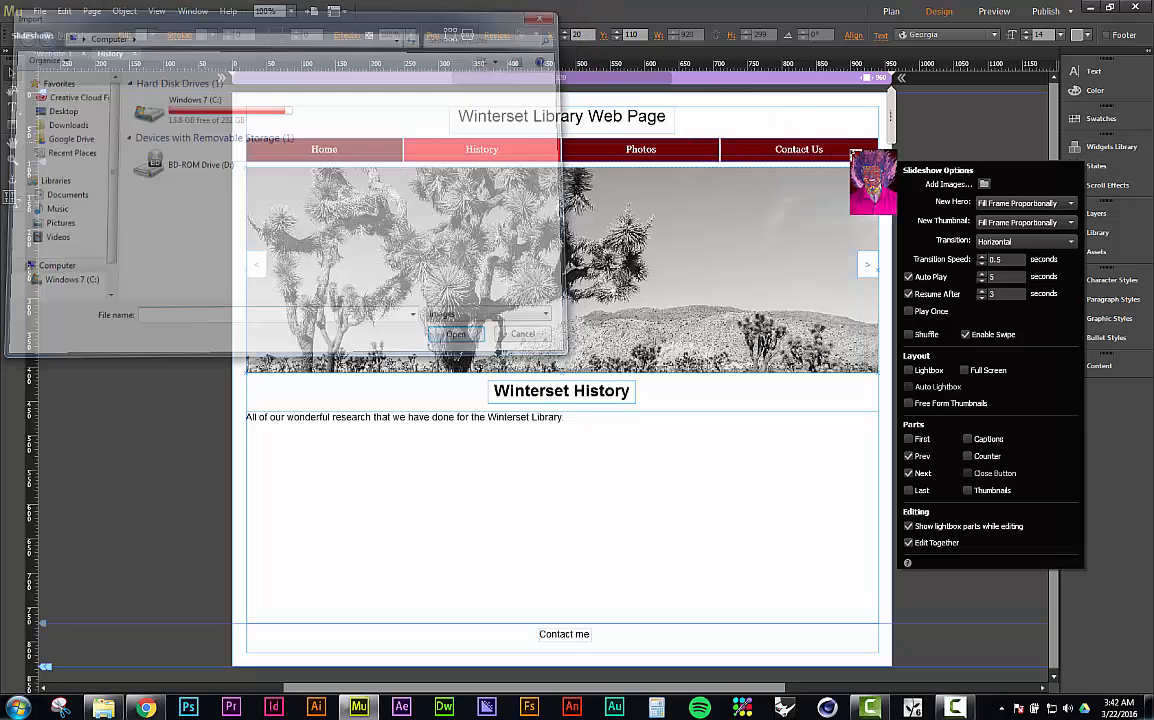
click(964, 130)
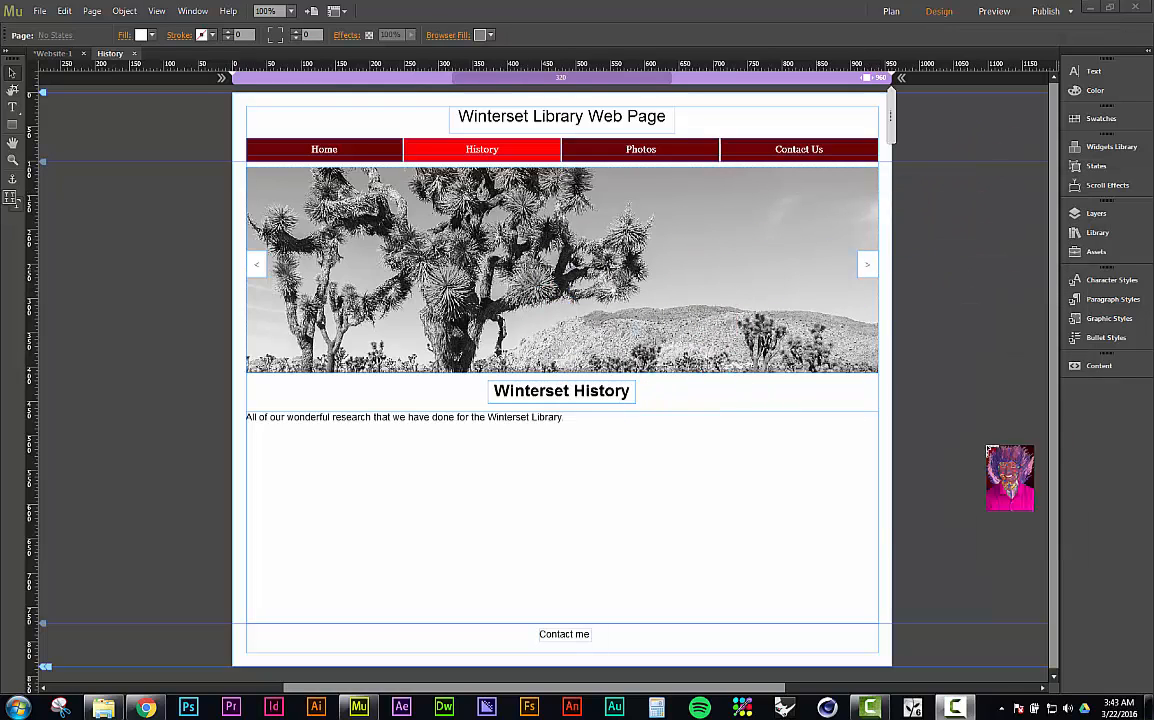
Return to the site plan, rename the Photos page as "About us" and add a child page beneath it
click(530, 489)
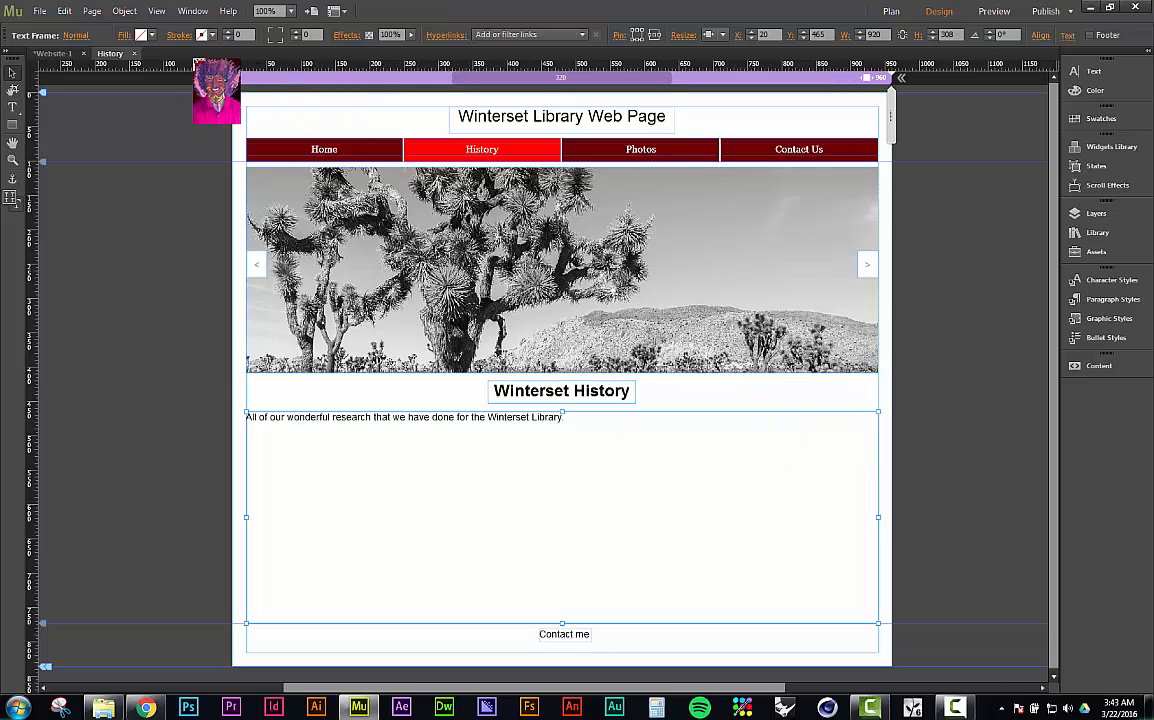
click(134, 53)
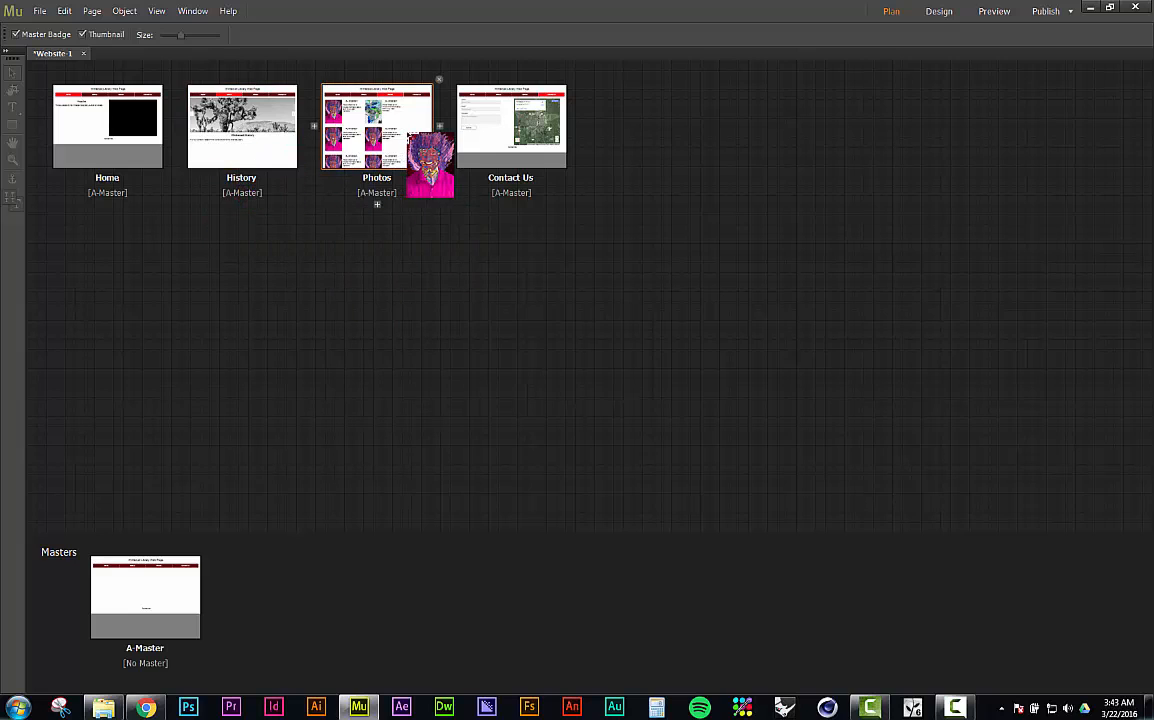
double_click(376, 178)
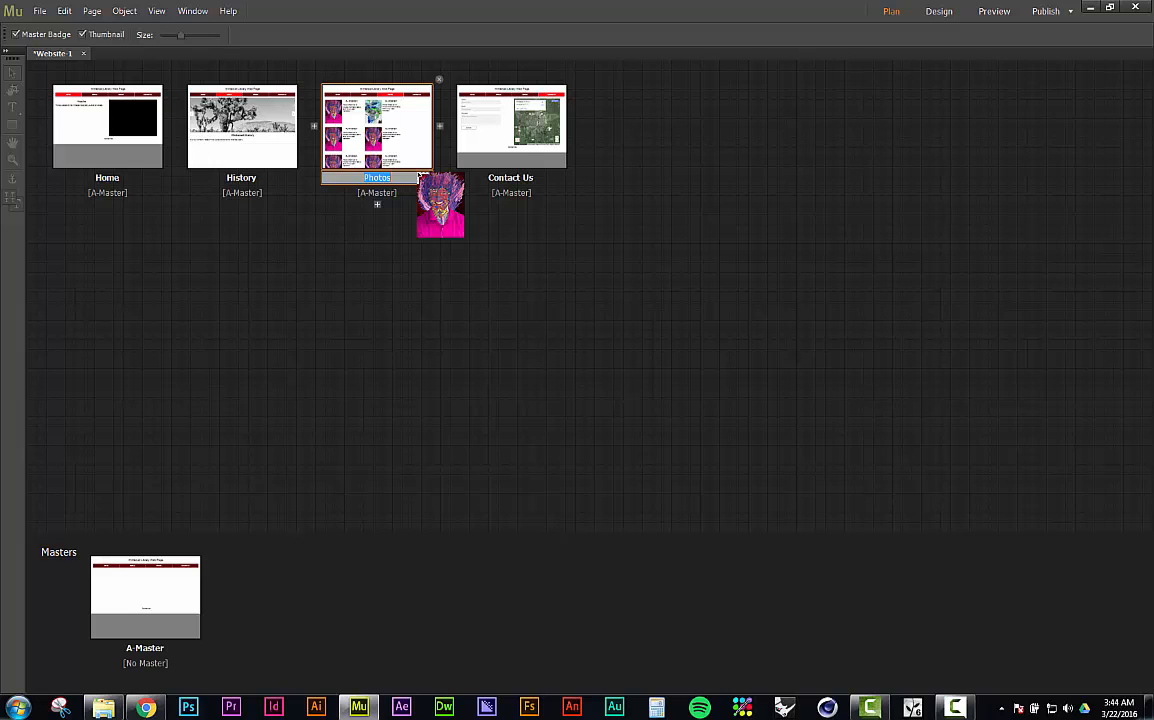
key(Return)
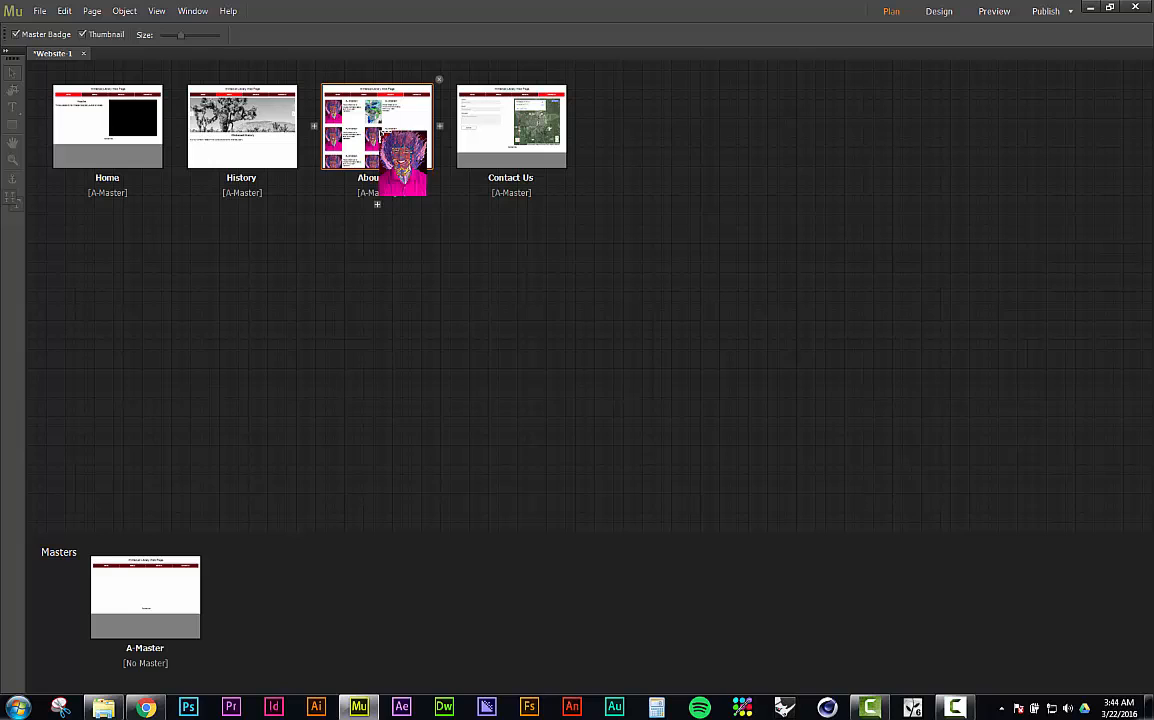
click(377, 205)
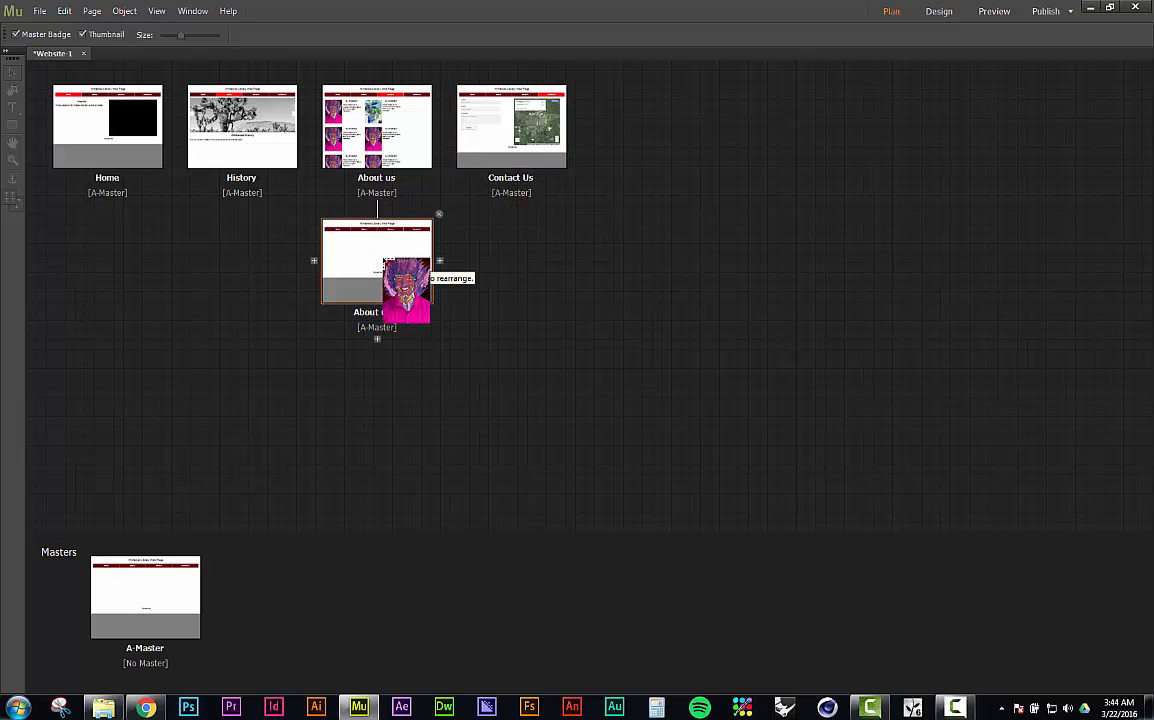
Swap the photo page with the blank child page, naming the photo page "Photos" and the blank top-level page "About us"
drag(390, 275, 417, 258)
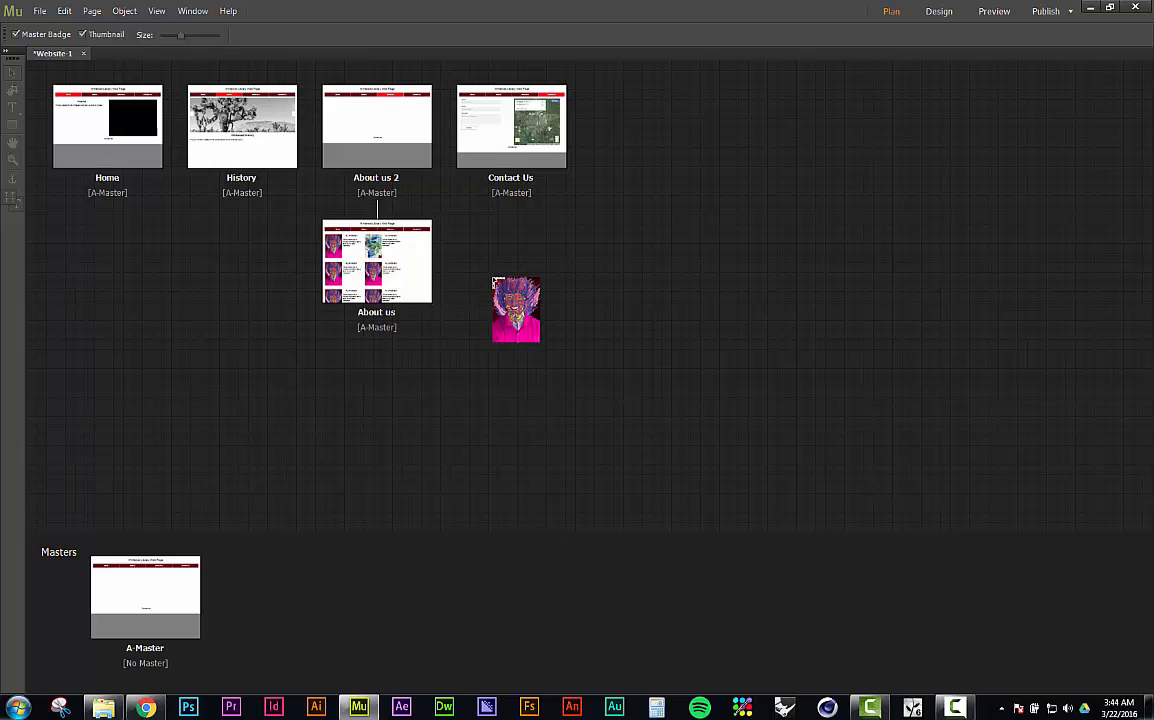
drag(419, 192, 388, 322)
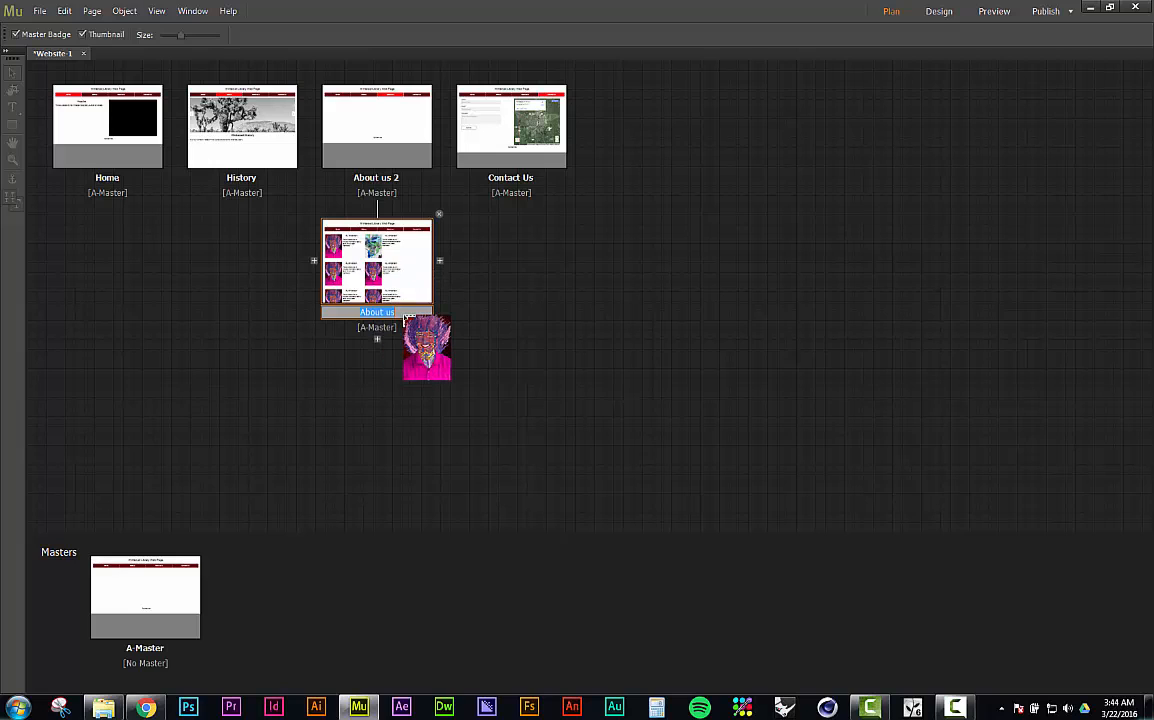
drag(405, 318, 397, 180)
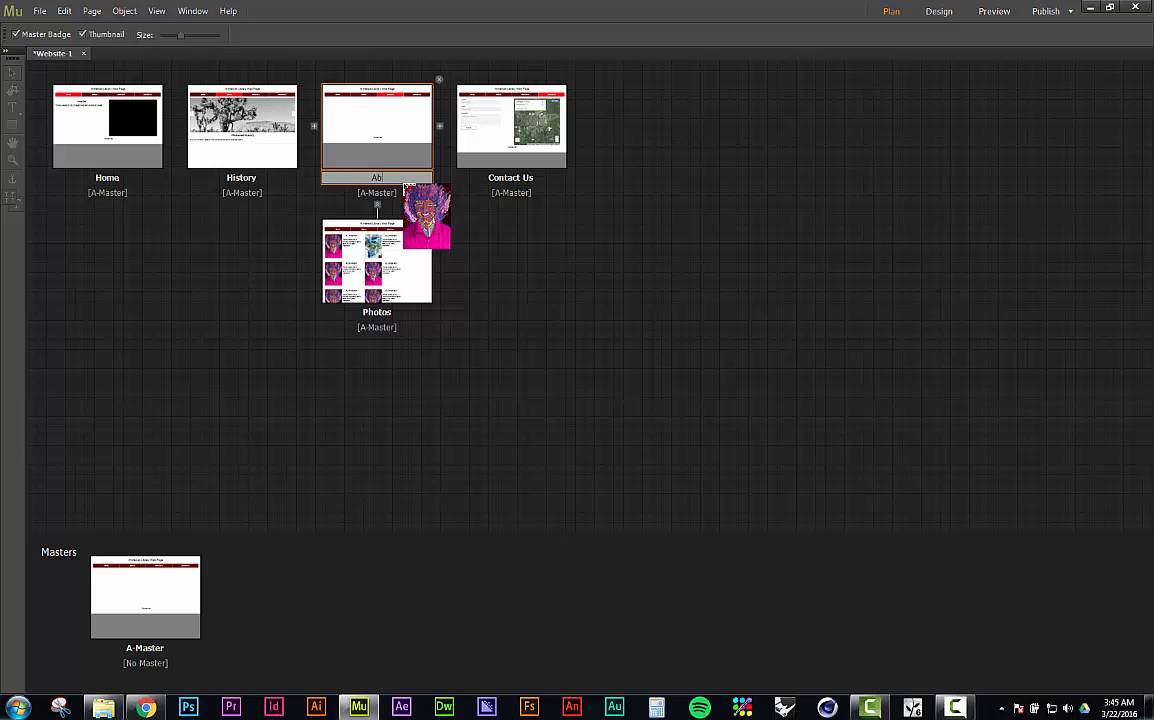
drag(405, 186, 249, 161)
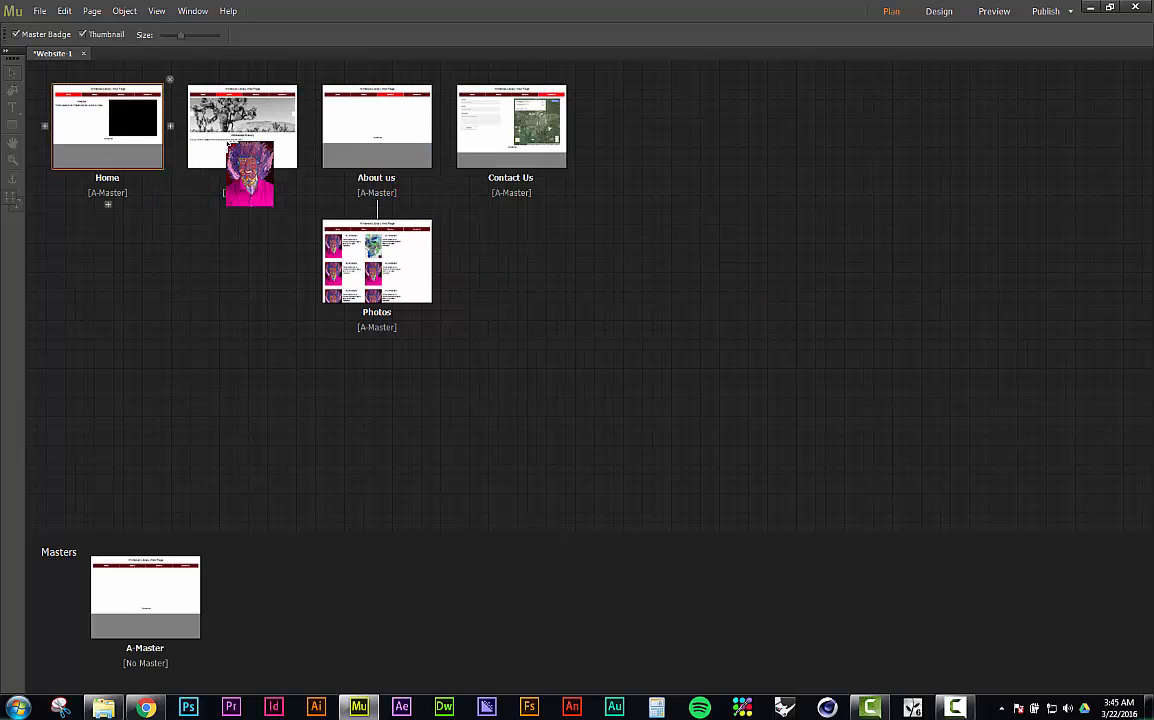
Review the blank About us page and the Photos page's team member layout, closing each page after viewing it
double_click(362, 144)
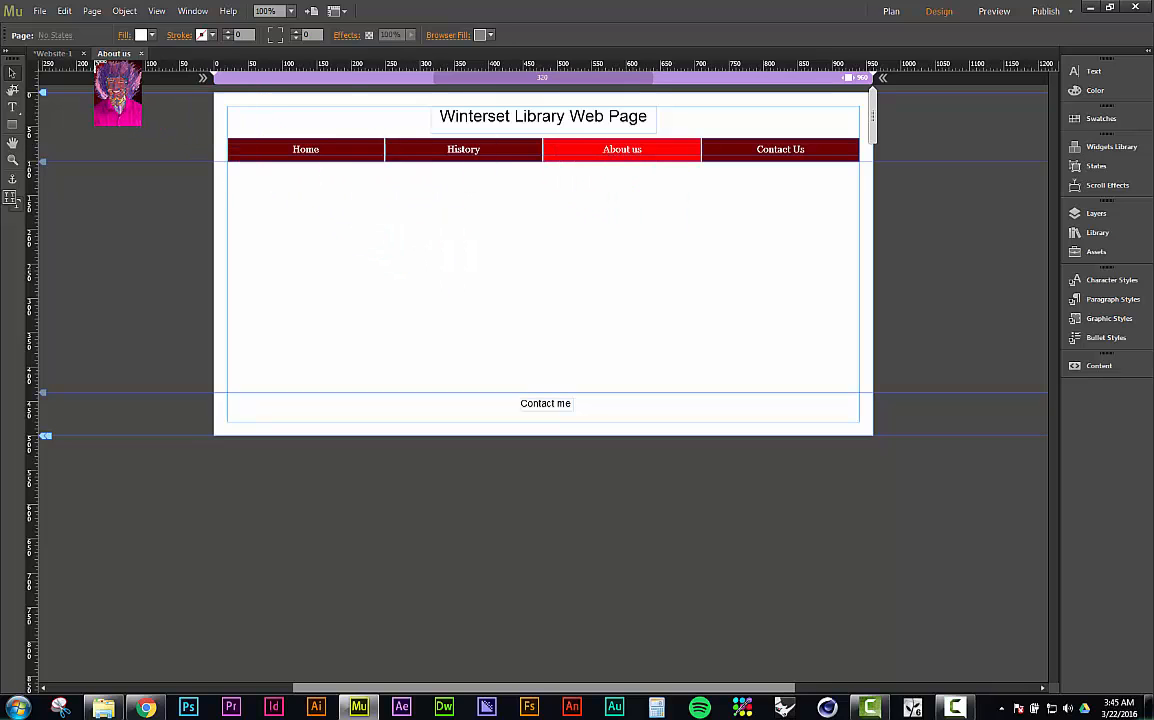
click(142, 54)
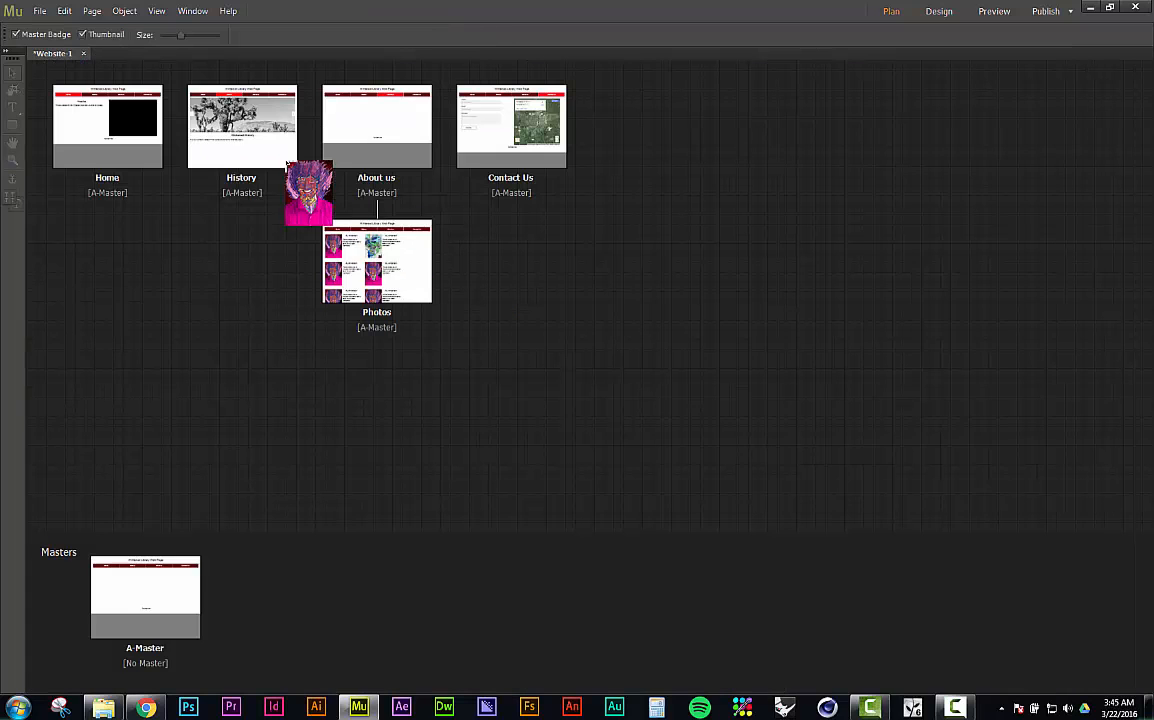
drag(390, 257, 585, 422)
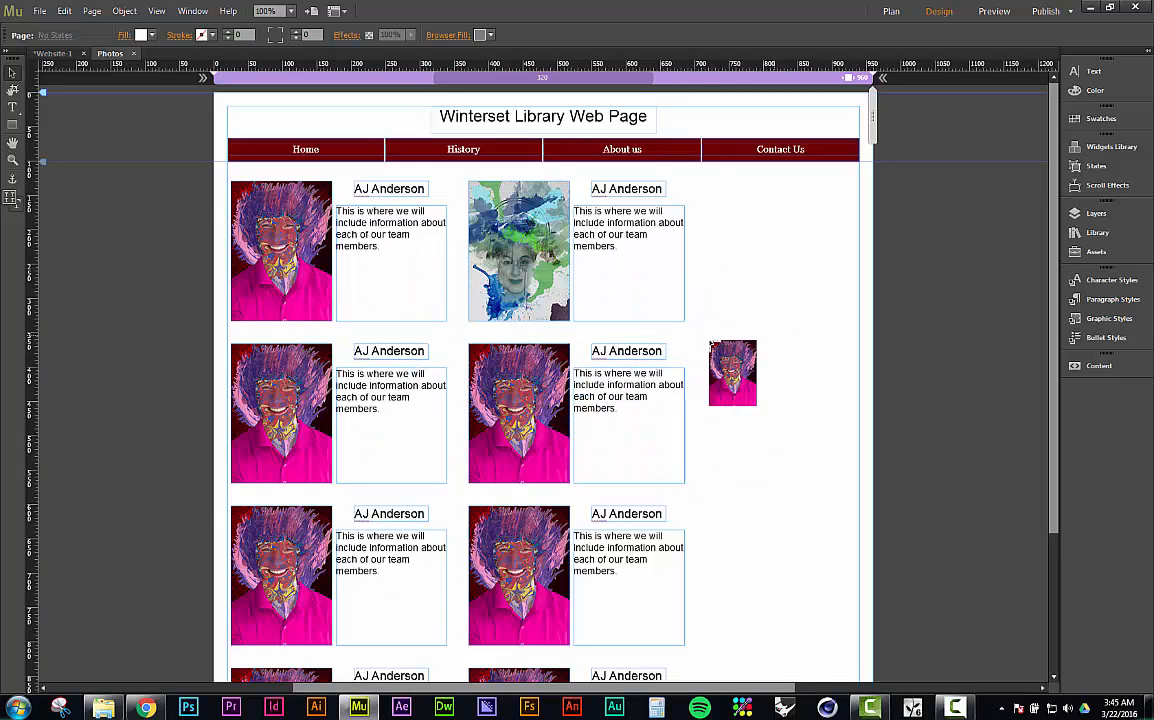
scroll(397, 262, down, 4)
scroll(564, 275, up, 4)
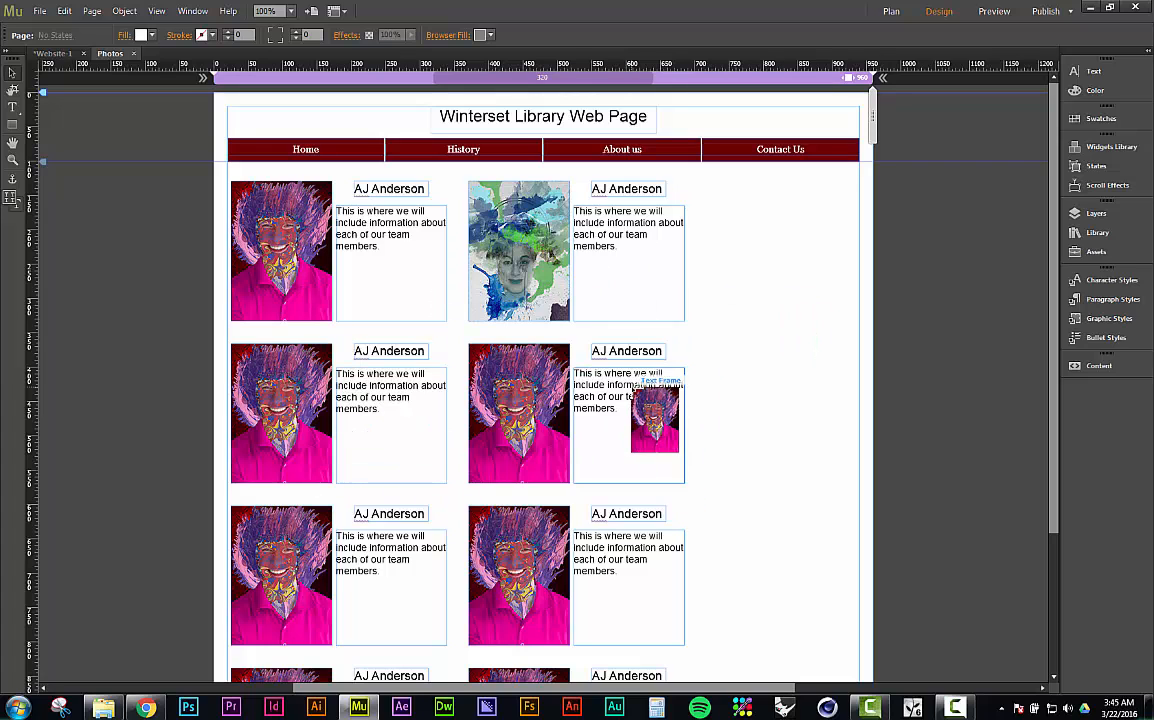
scroll(743, 332, down, 1)
scroll(743, 331, up, 1)
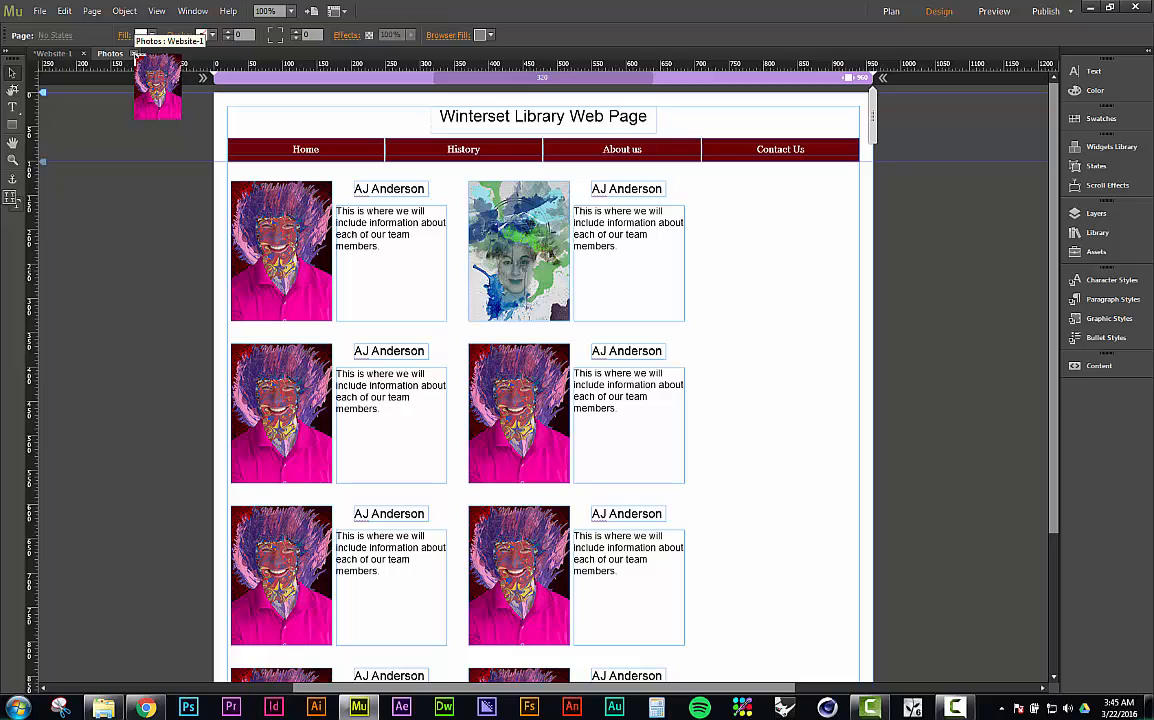
click(138, 54)
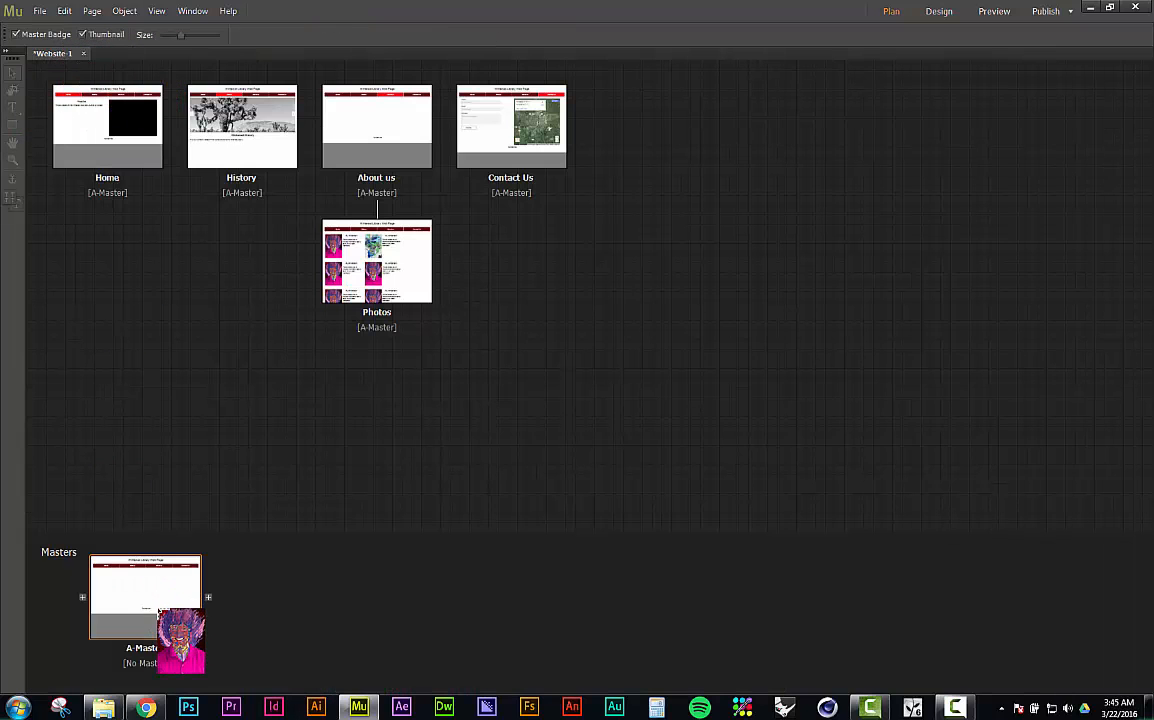
Open the A-Master page and hide the breakpoints to uncover the navigation menu's options control
double_click(159, 609)
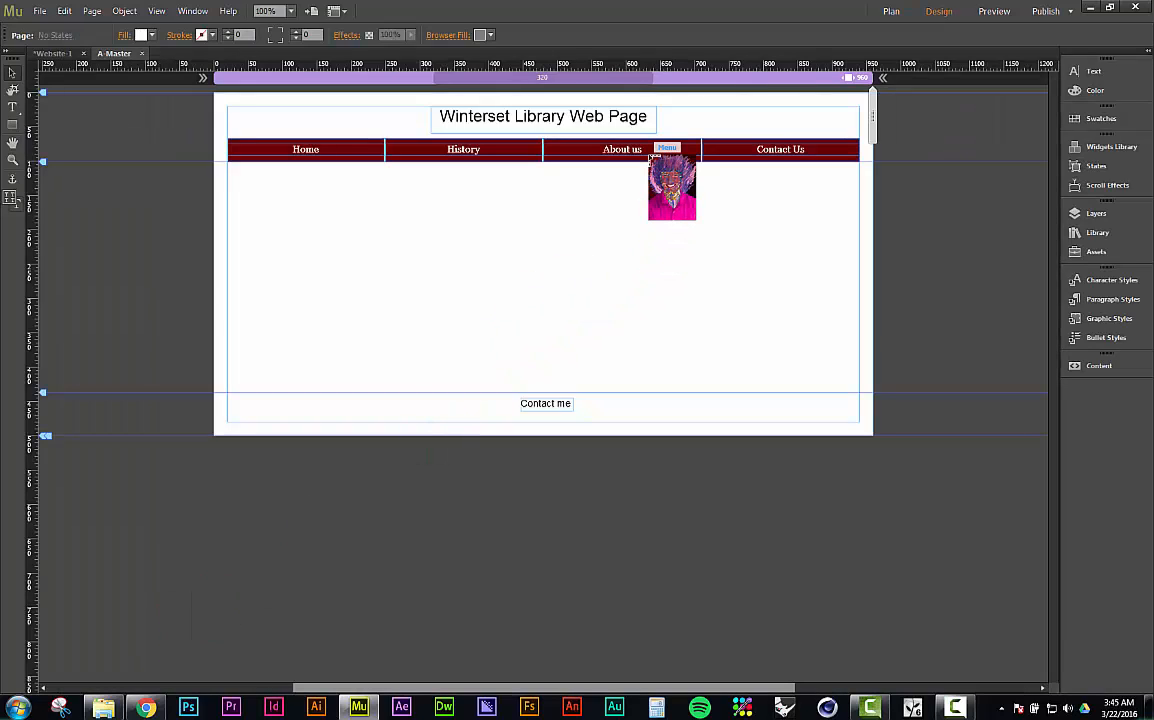
click(651, 156)
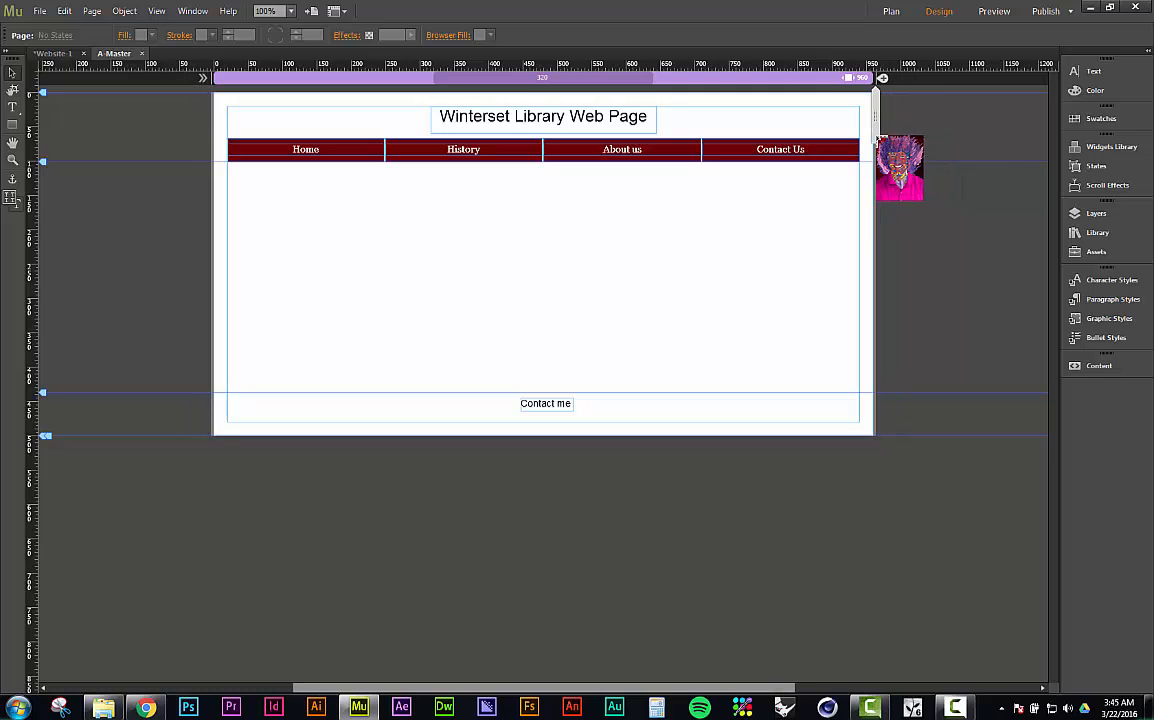
click(841, 156)
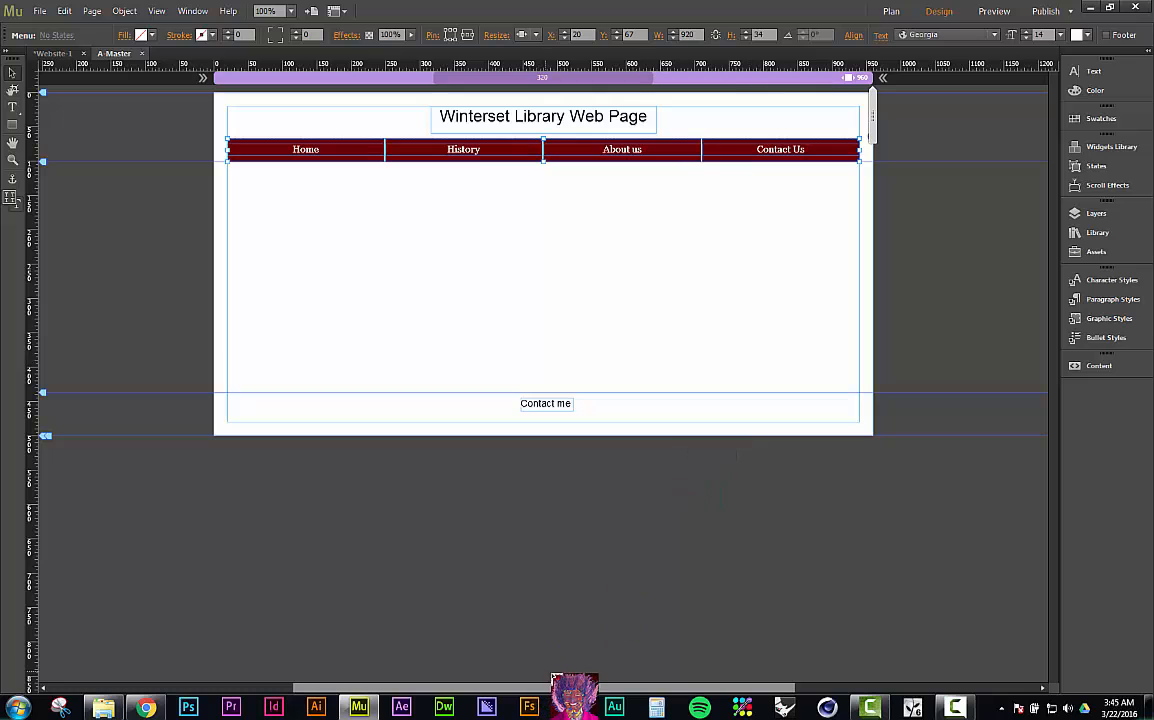
drag(561, 688, 563, 688)
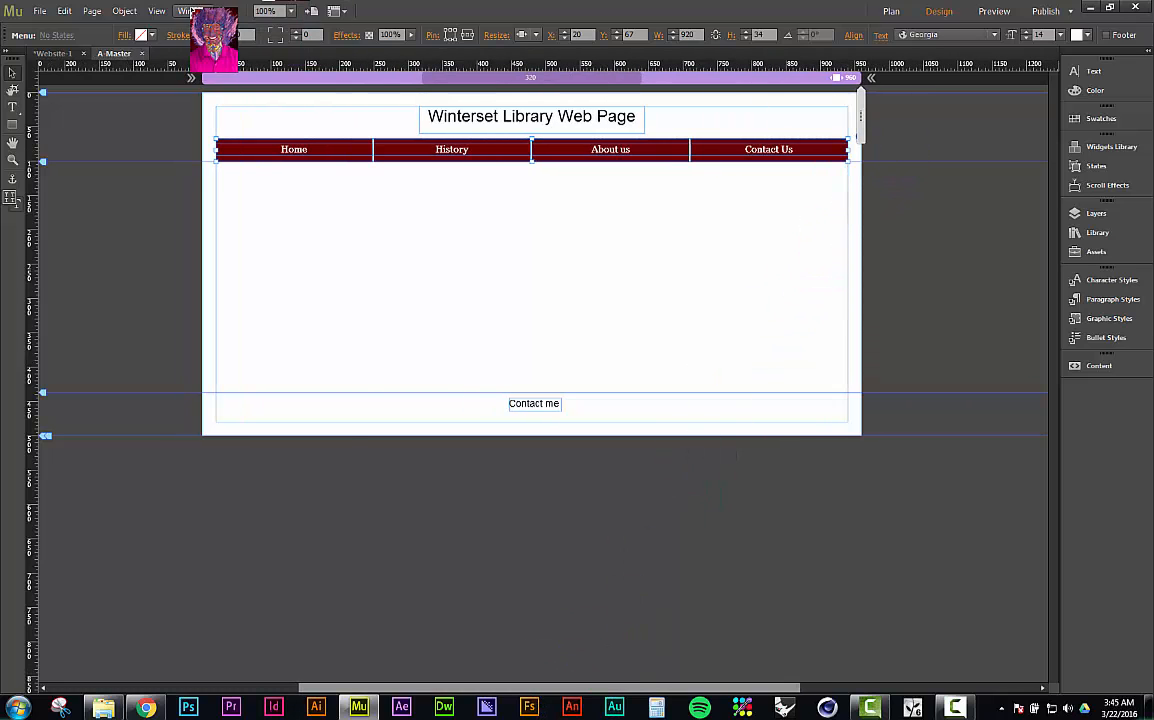
click(157, 11)
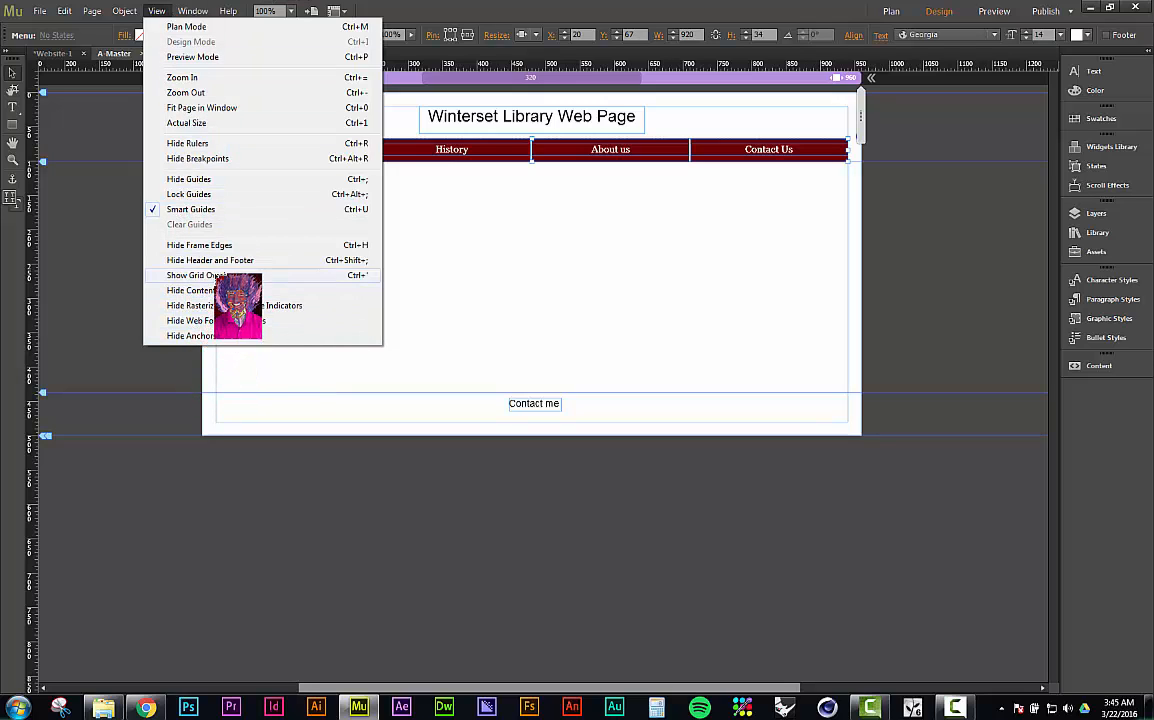
key(Escape)
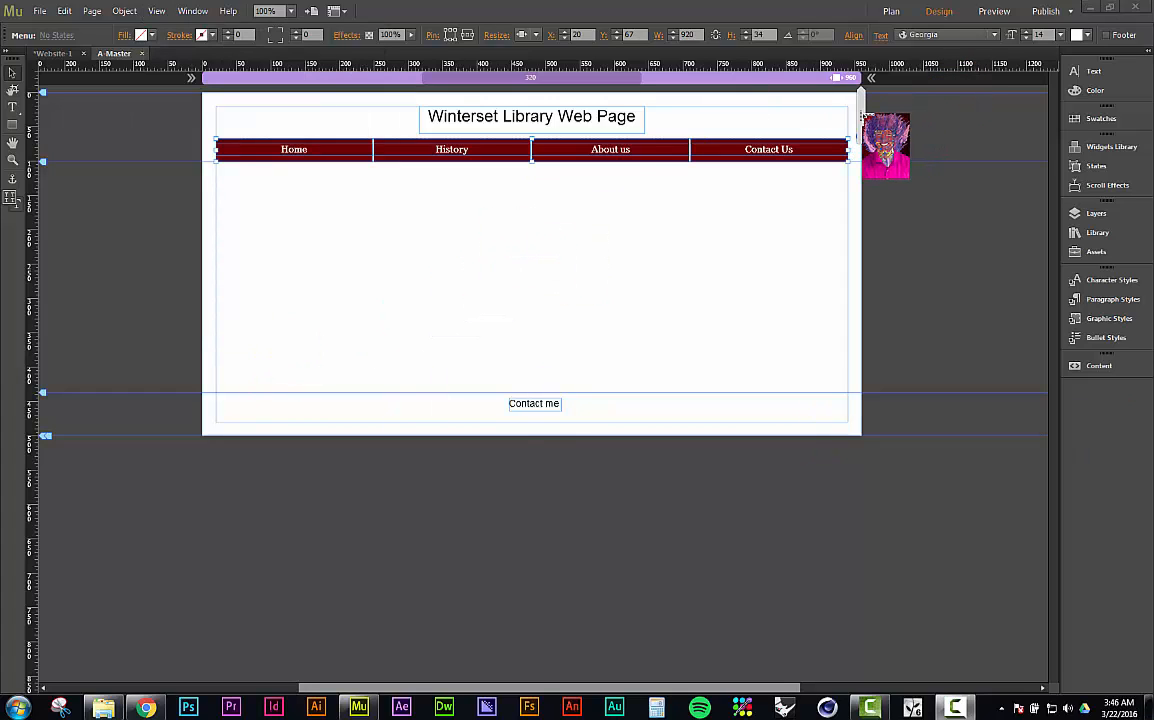
mouse_move(862, 115)
mouse_down()
mouse_move(622, 125)
mouse_move(831, 132)
mouse_move(861, 126)
mouse_move(863, 112)
mouse_move(864, 126)
mouse_up()
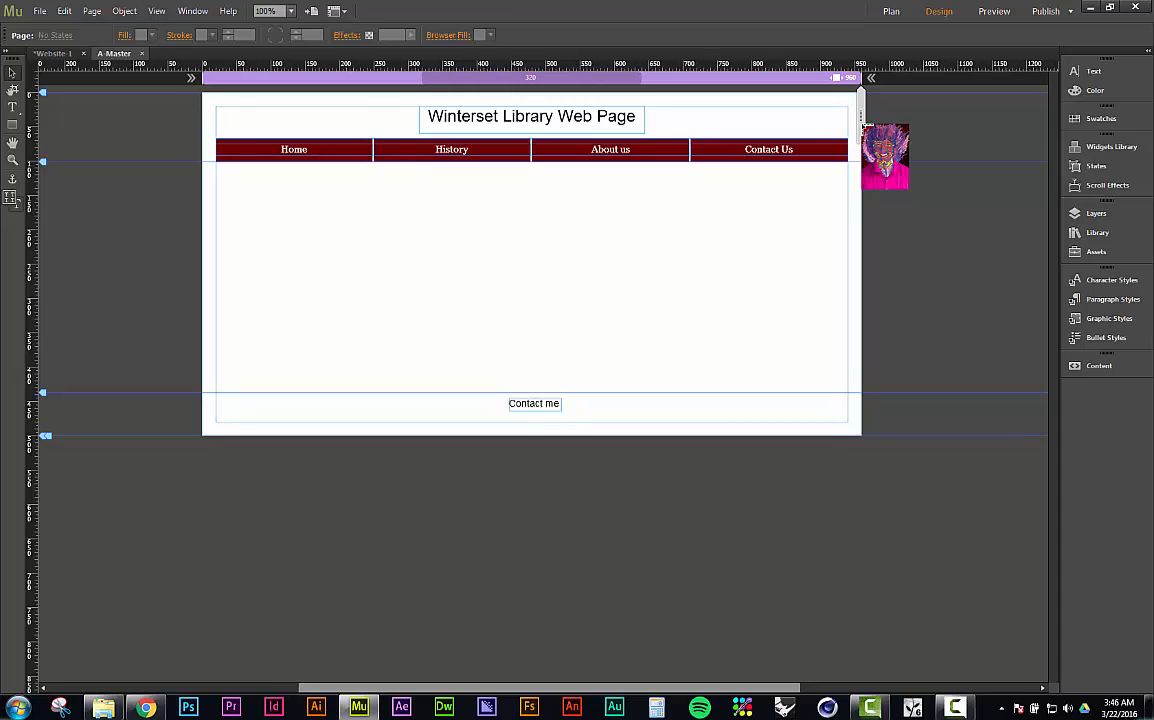
click(161, 11)
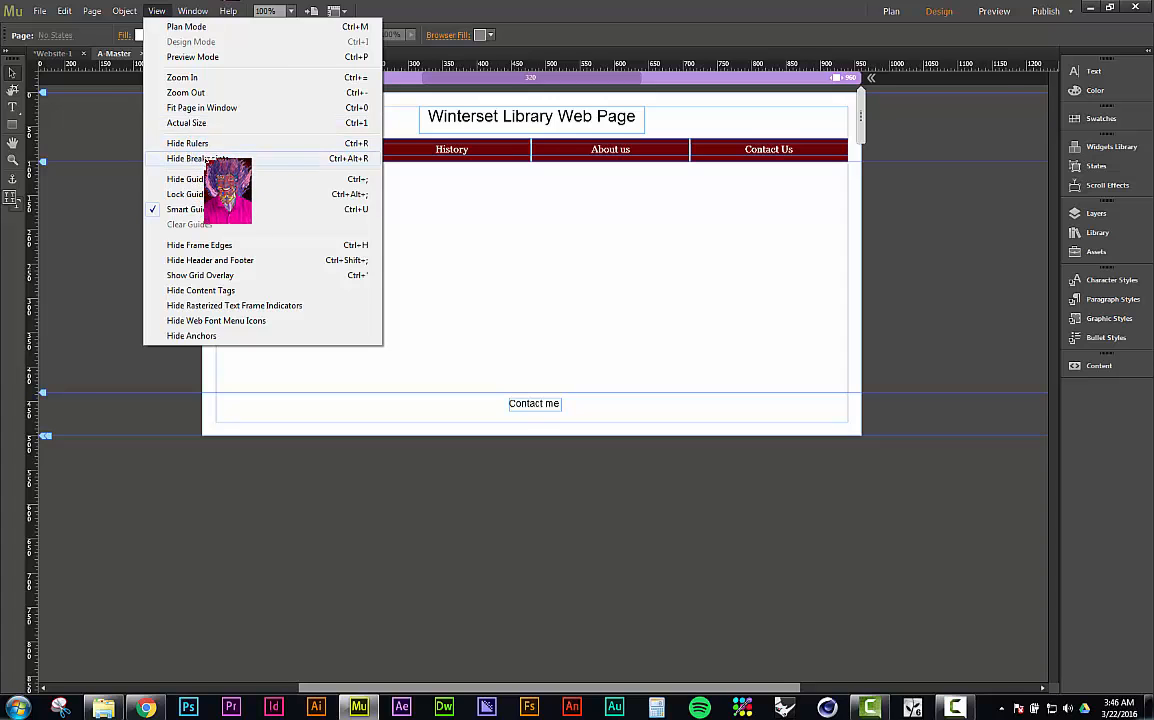
click(205, 159)
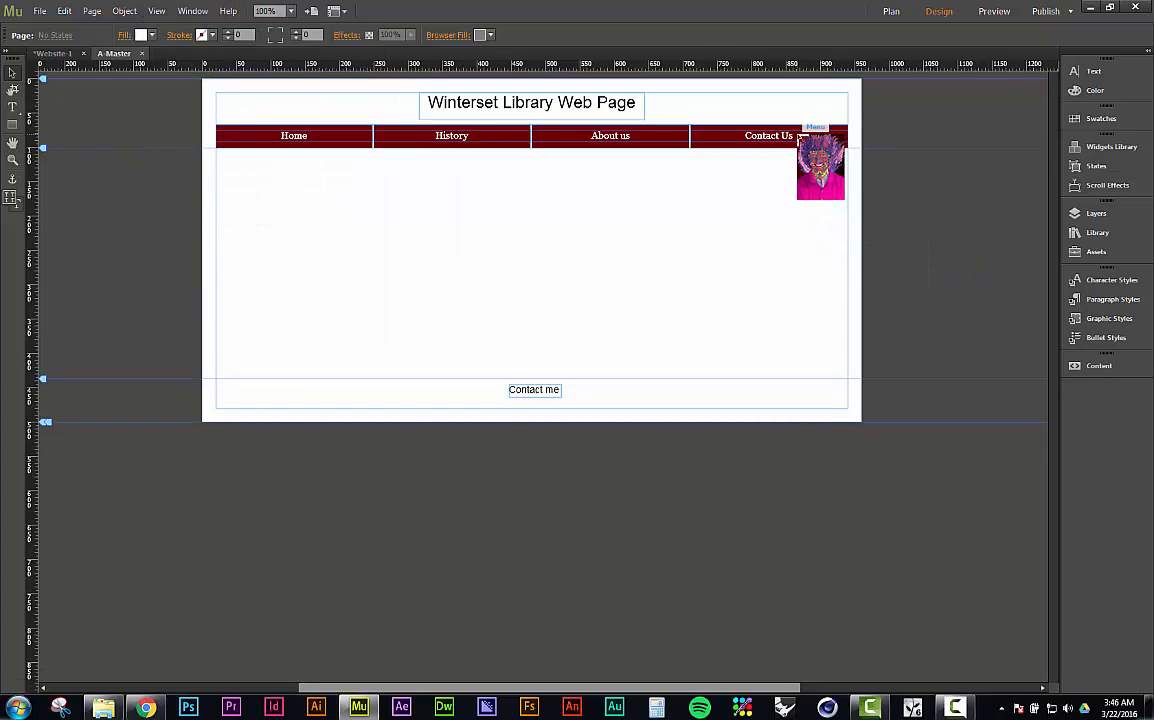
Set the navigation menu's Menu Type to All Pages
click(799, 137)
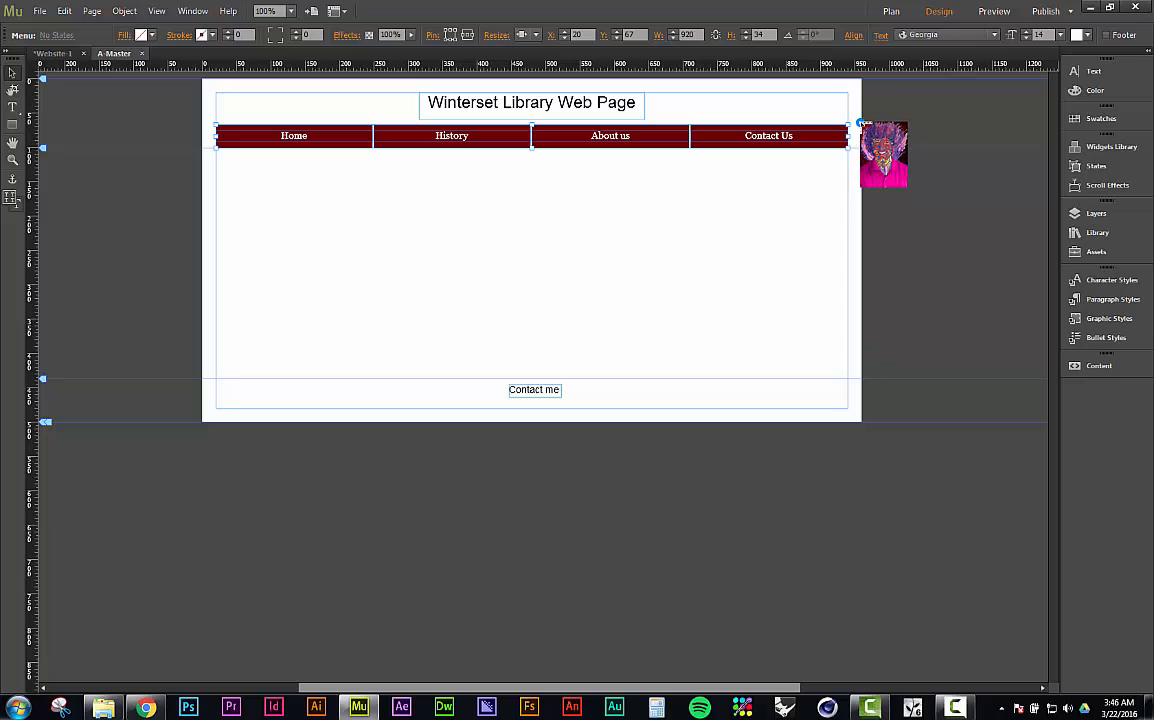
click(859, 123)
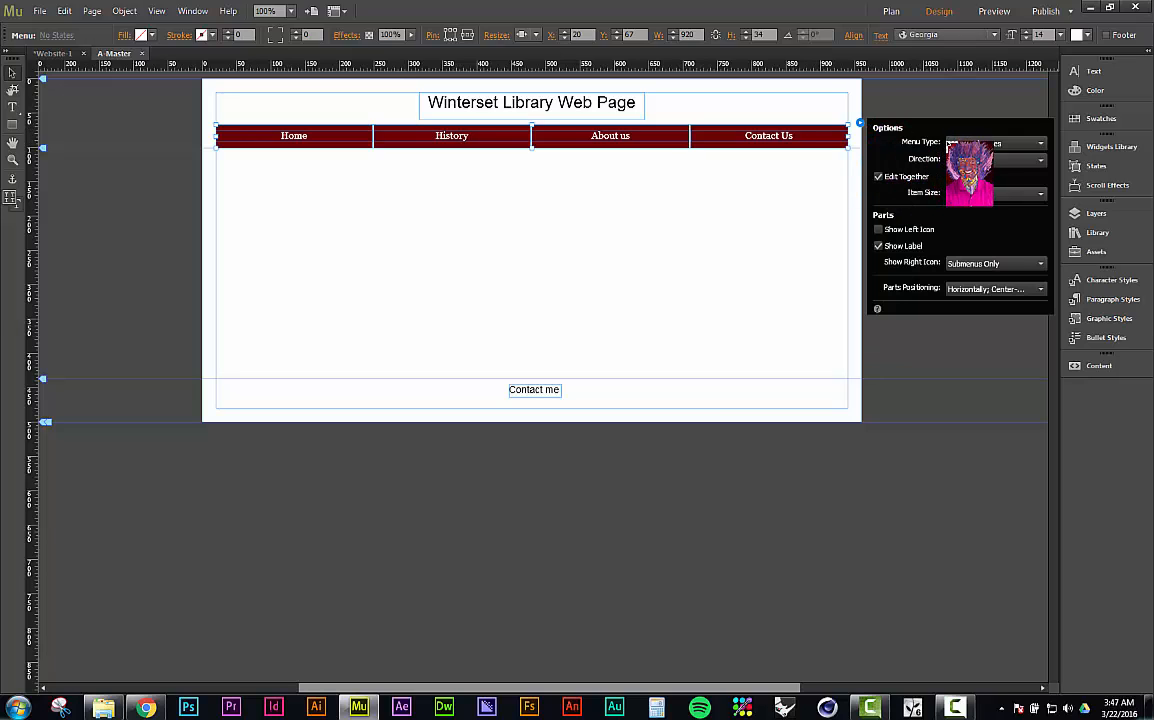
click(965, 145)
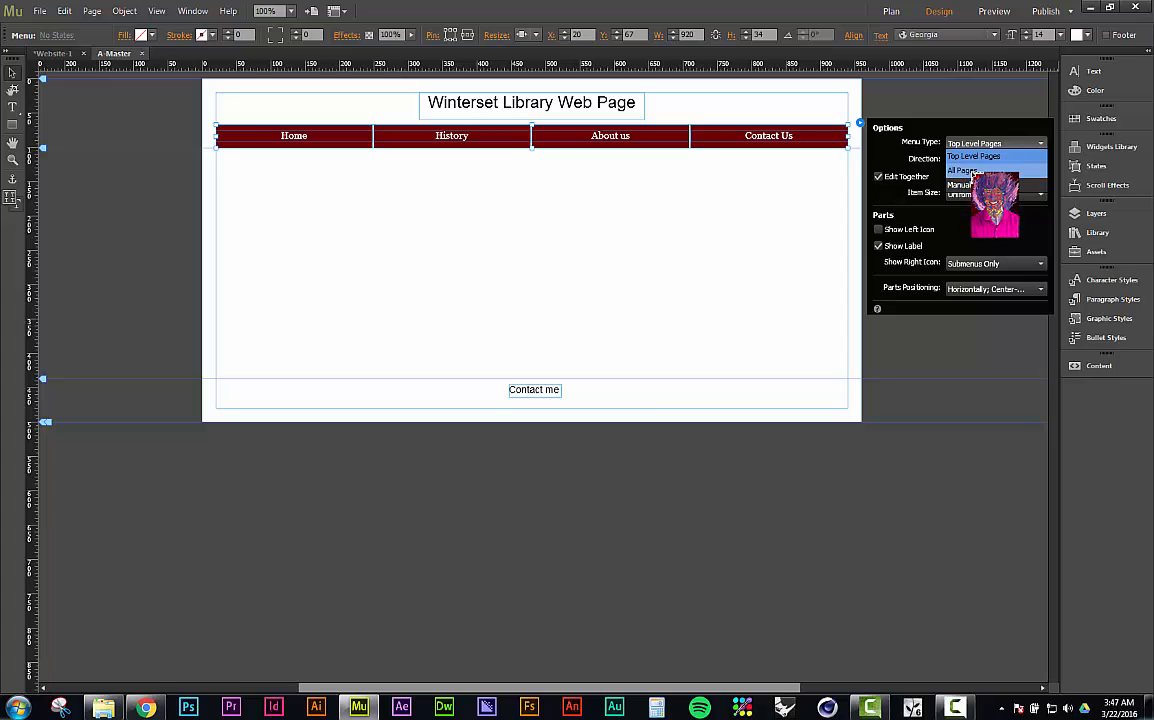
click(970, 171)
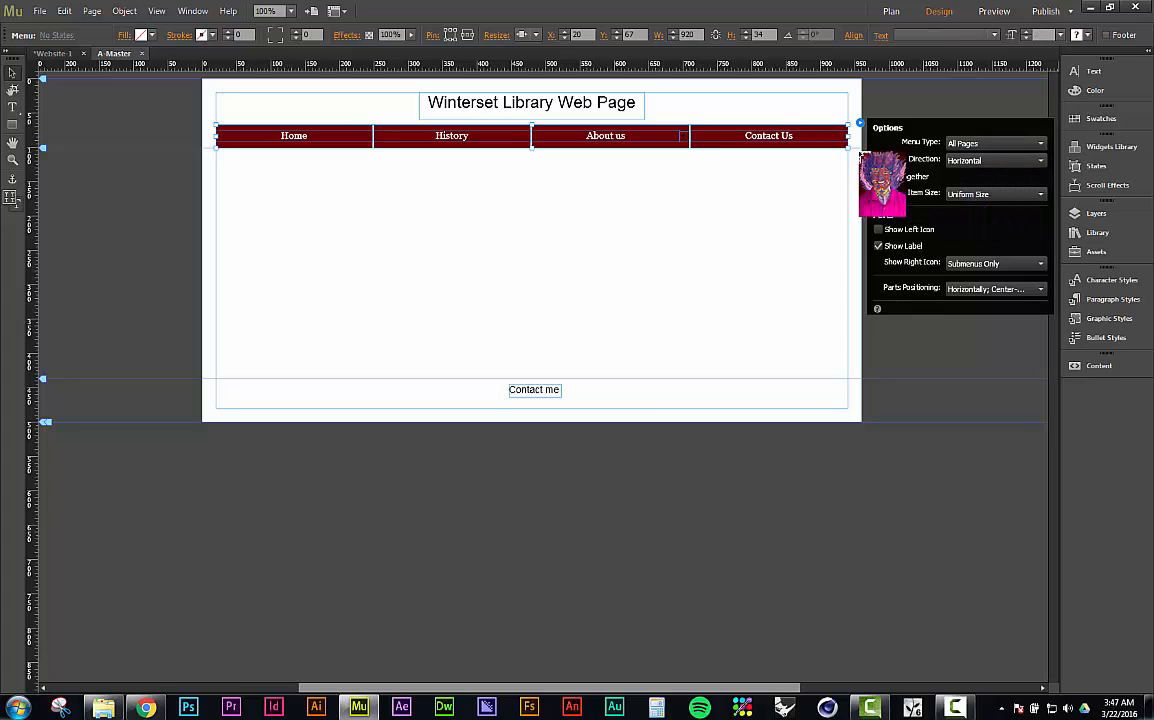
click(860, 123)
Widen the Photos submenu beneath About us to about 226 px, roughly matching its parent menu item
click(685, 143)
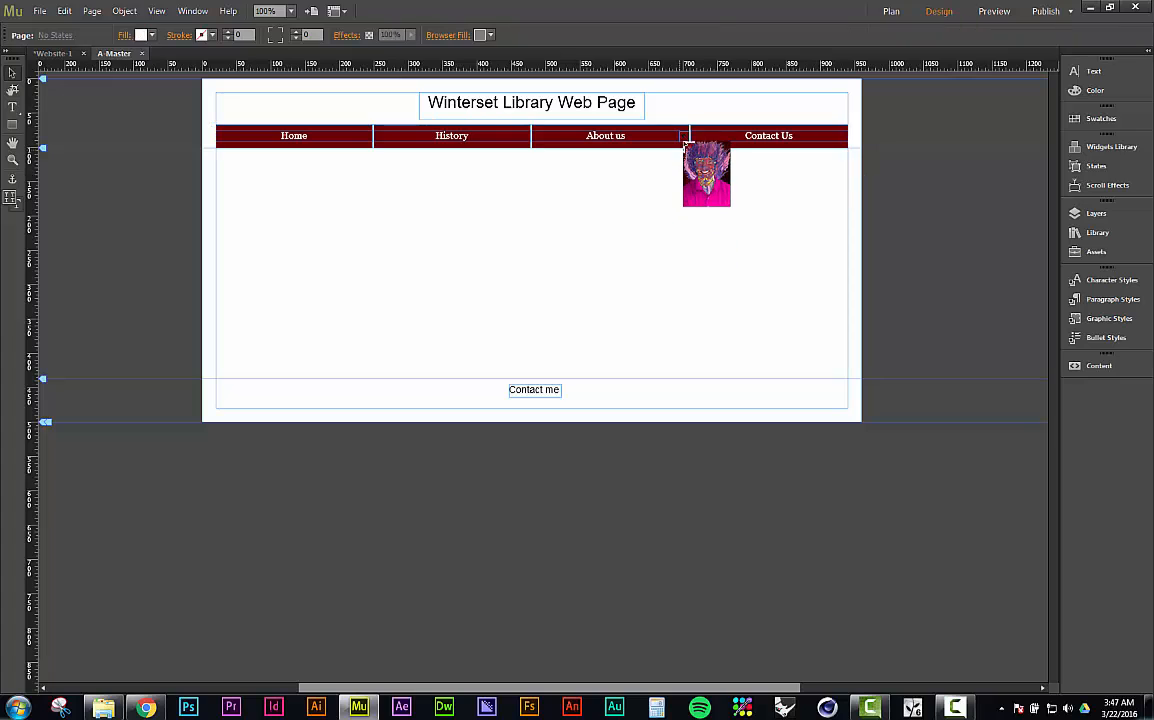
click(687, 137)
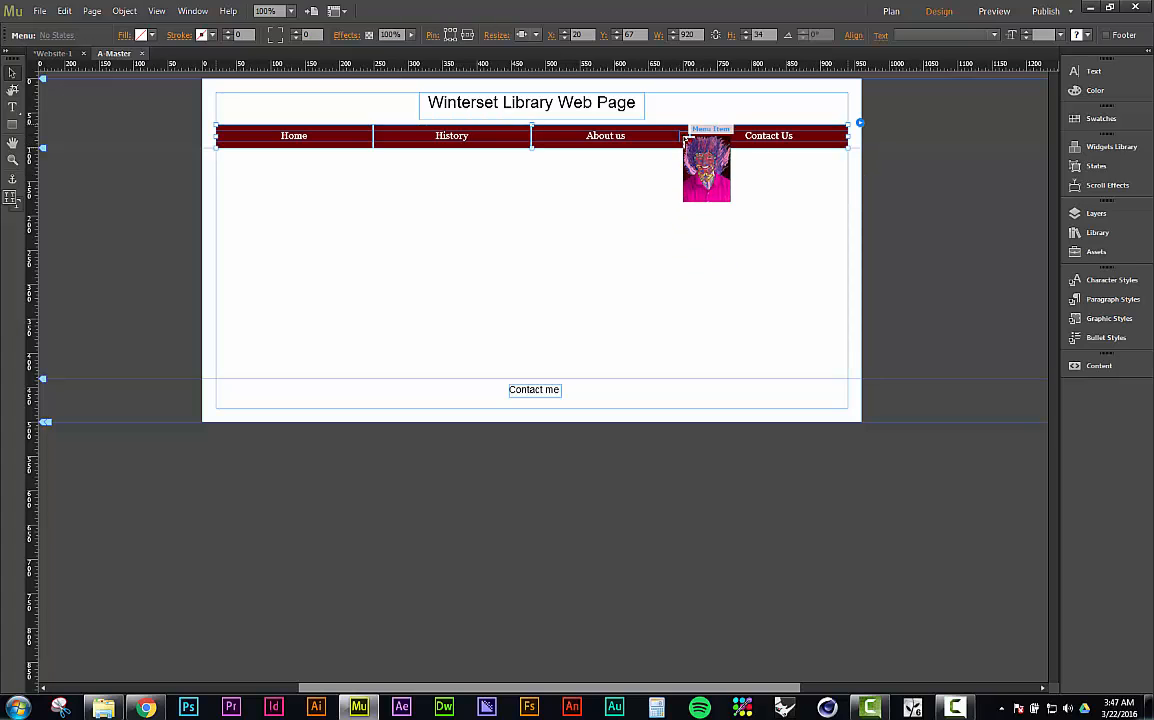
click(687, 137)
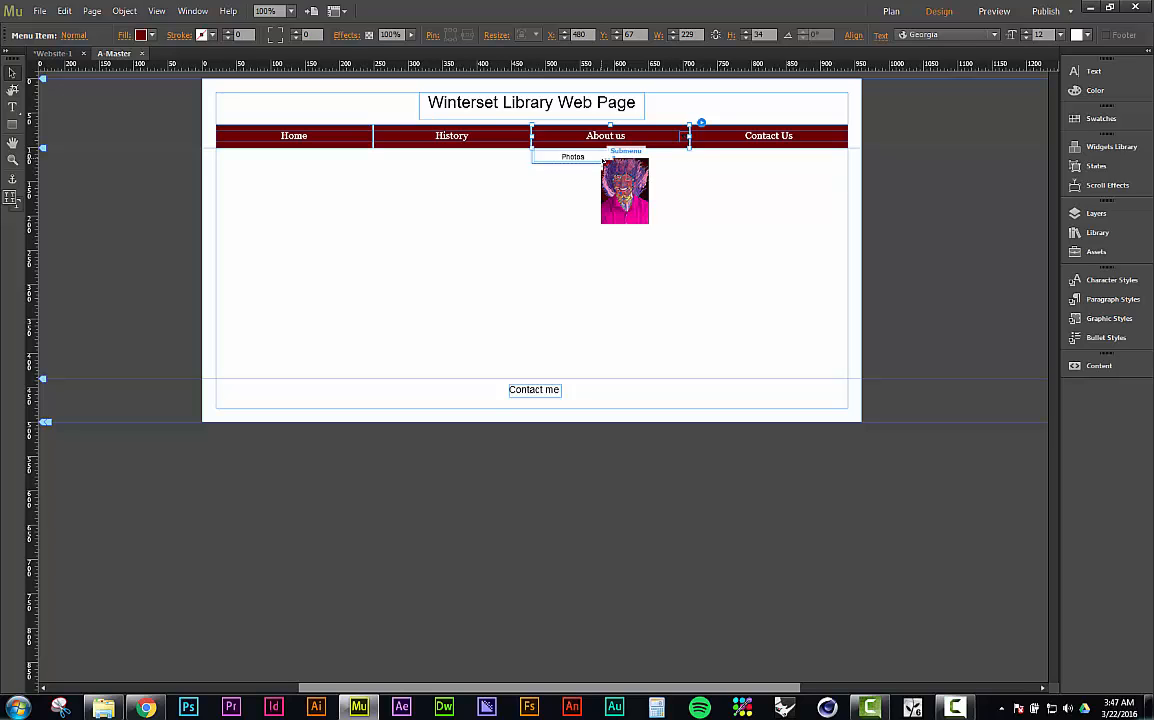
click(611, 157)
drag(616, 158, 689, 157)
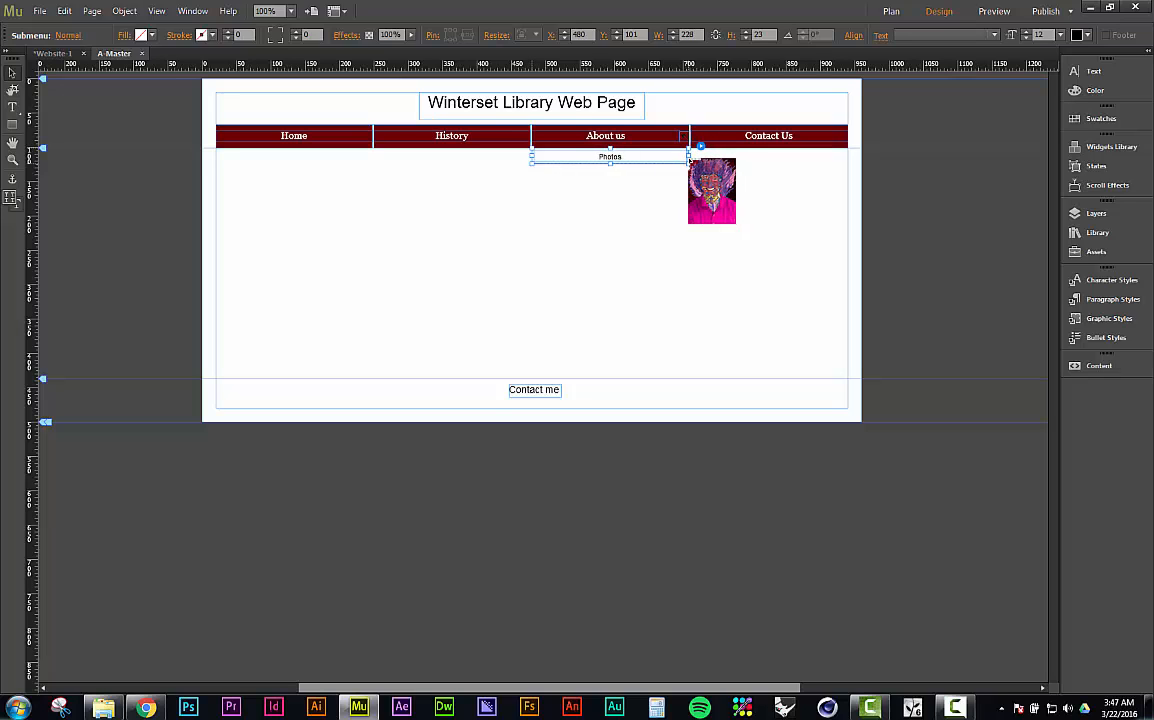
Try to increase the height of the Photos submenu by its lower edge, undoing each attempt
drag(674, 159, 674, 166)
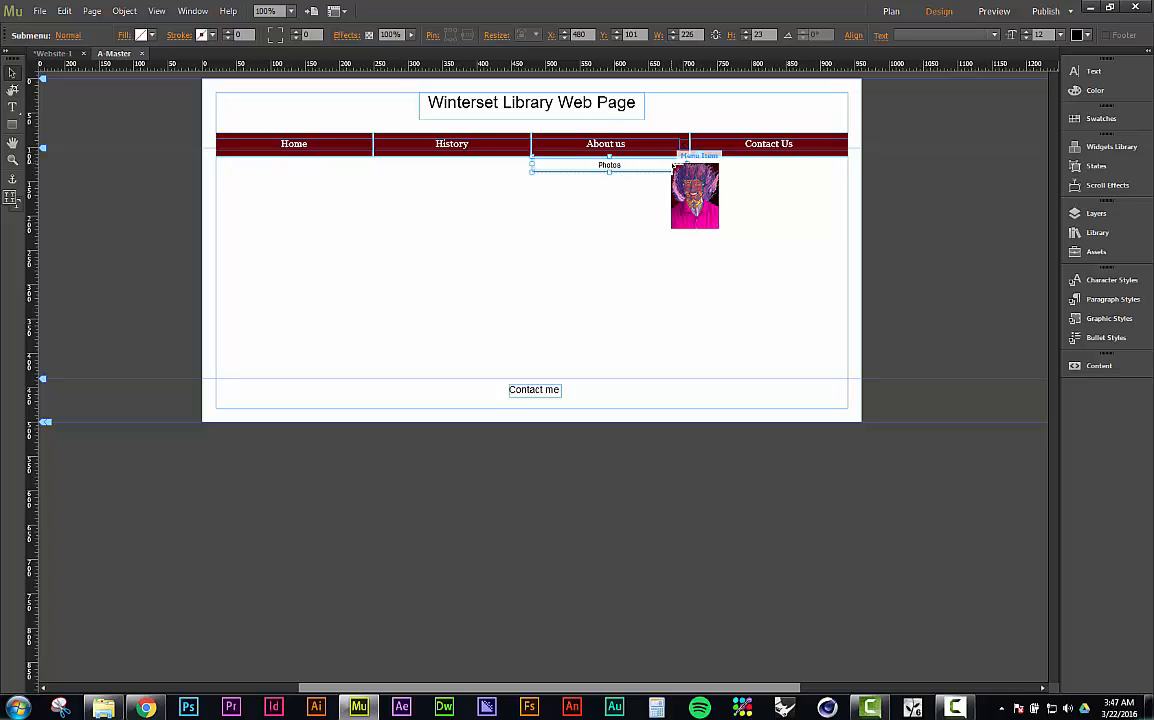
key(ctrl+z)
click(670, 160)
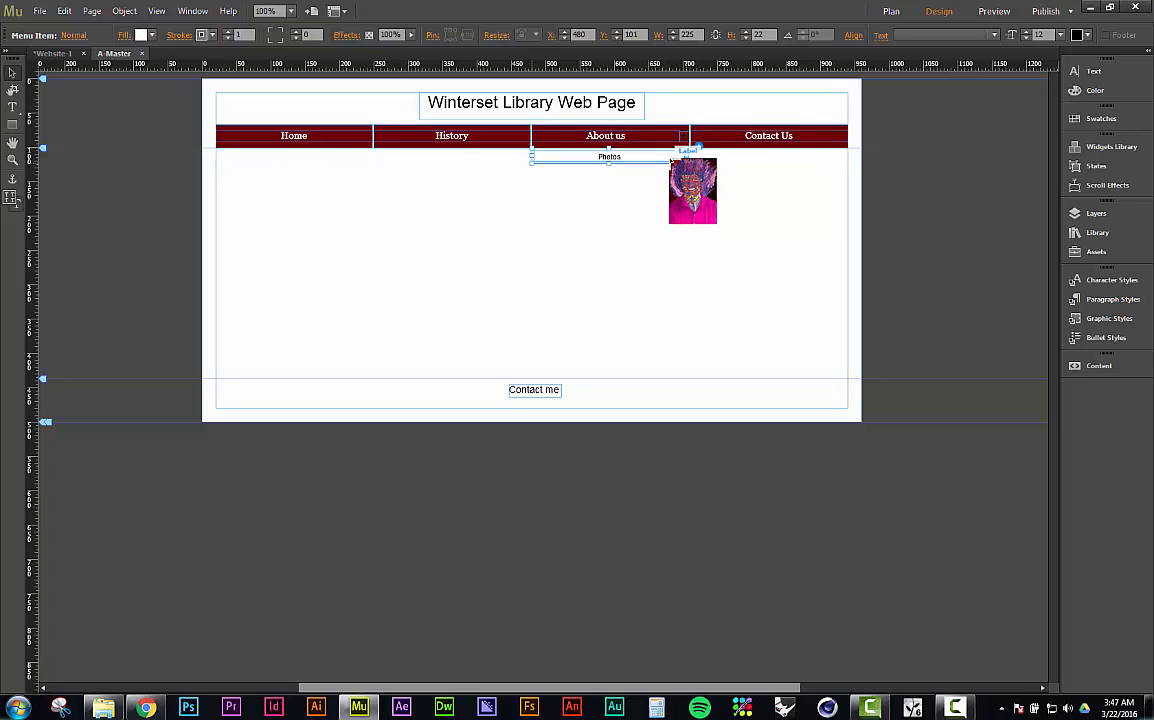
drag(671, 161, 671, 169)
key(ctrl+z)
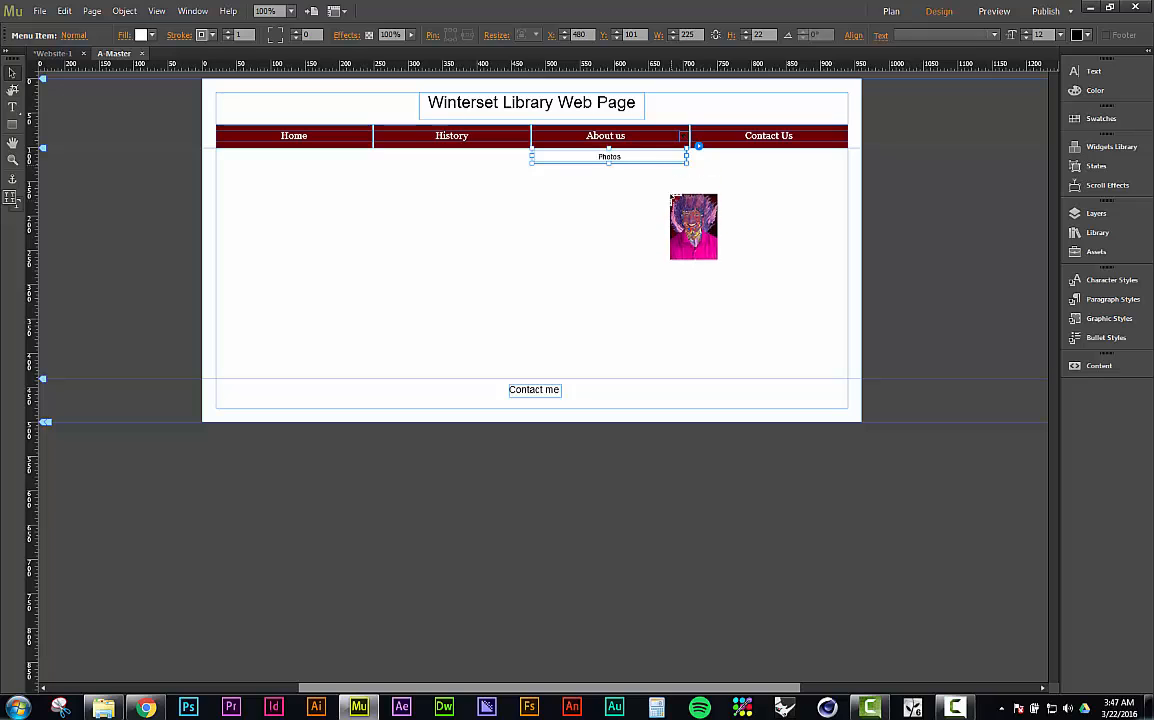
click(664, 174)
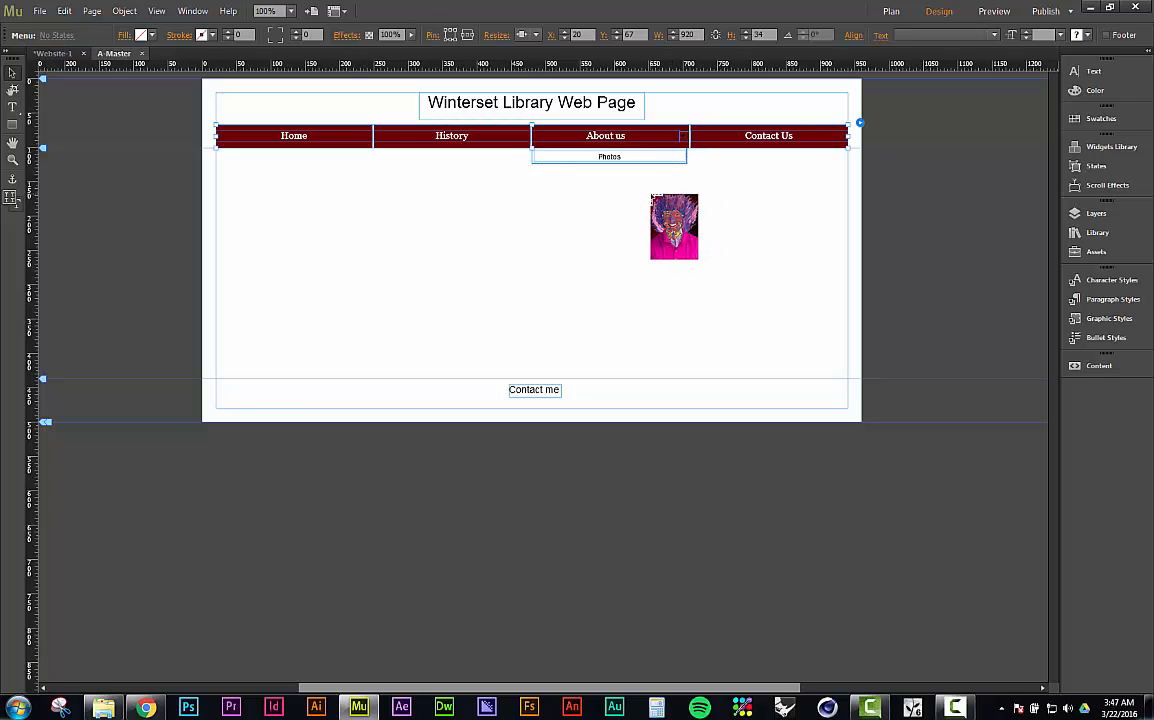
click(657, 160)
click(656, 159)
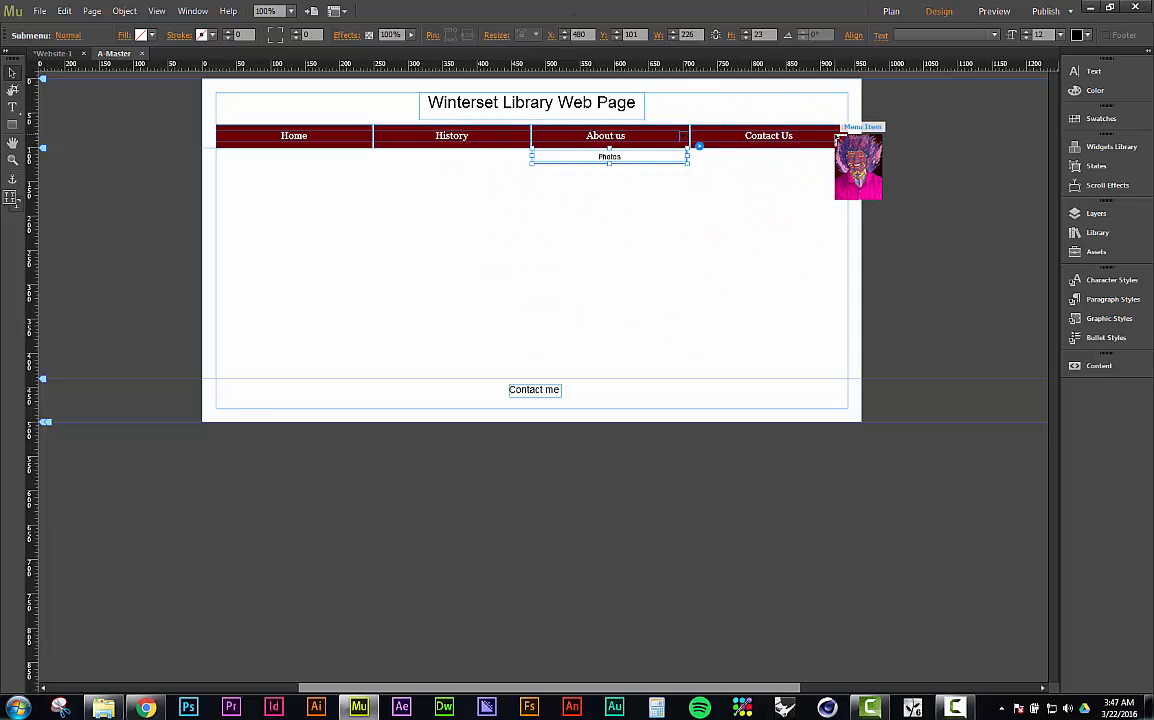
click(837, 129)
click(861, 122)
click(861, 122)
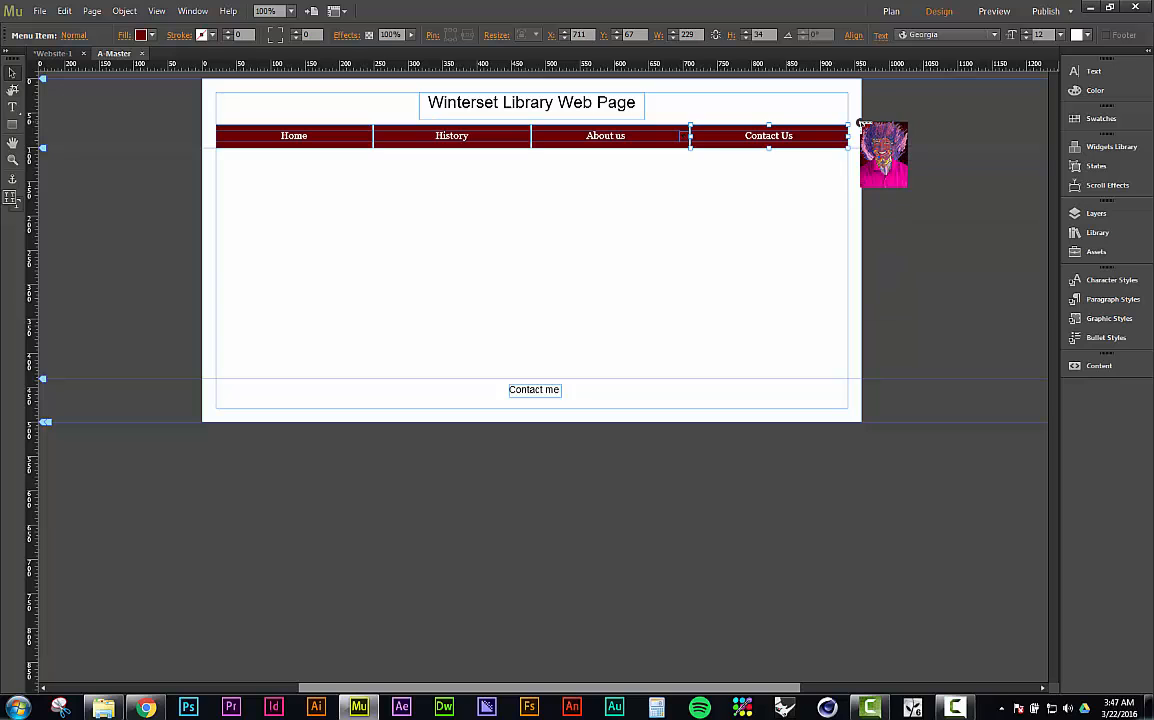
Preview the master page in the browser, follow the Photos submenu link under About us, and close the preview
click(76, 108)
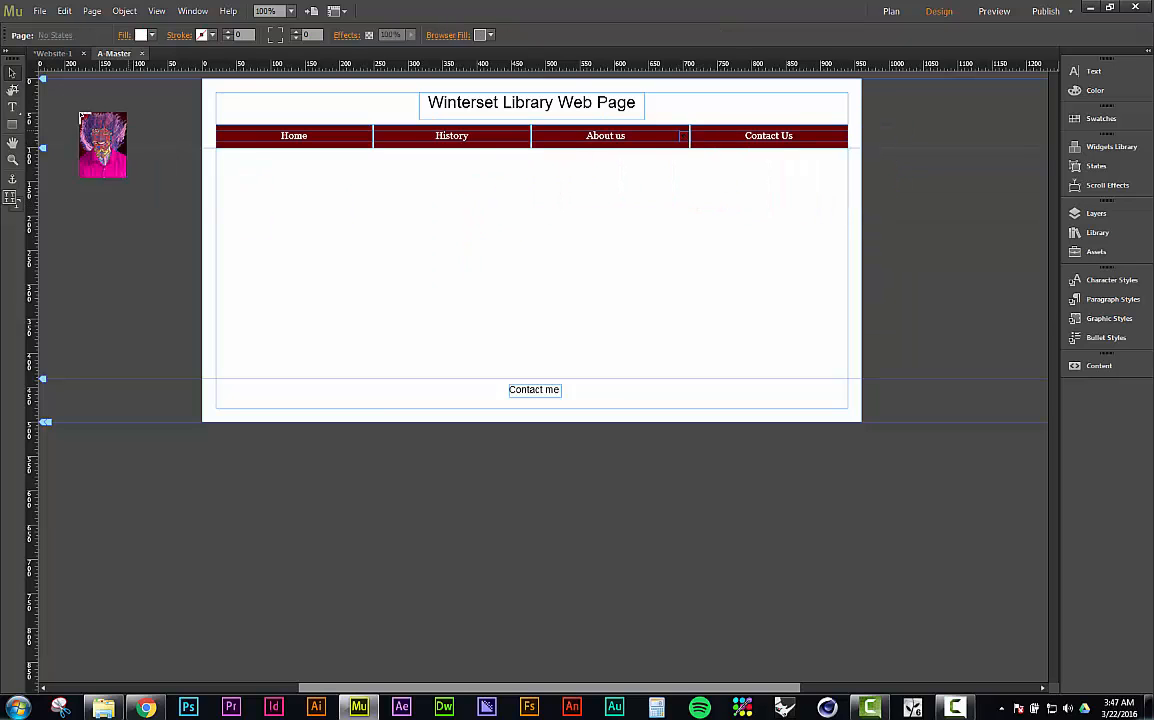
click(40, 11)
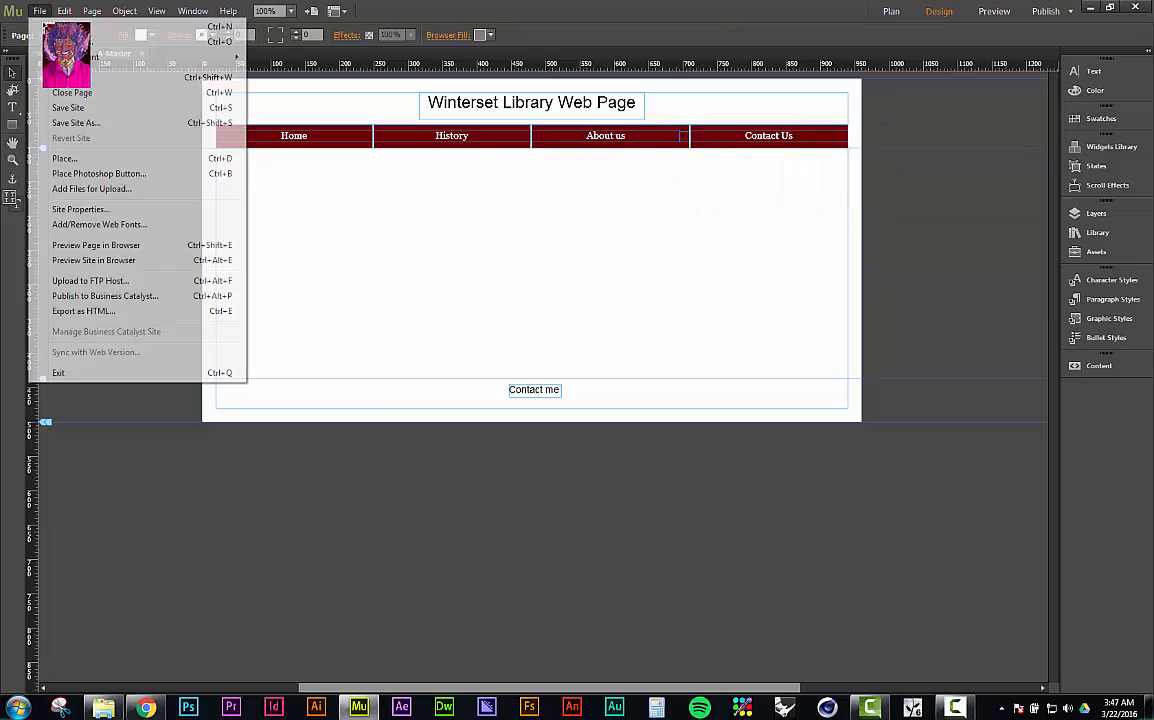
click(84, 246)
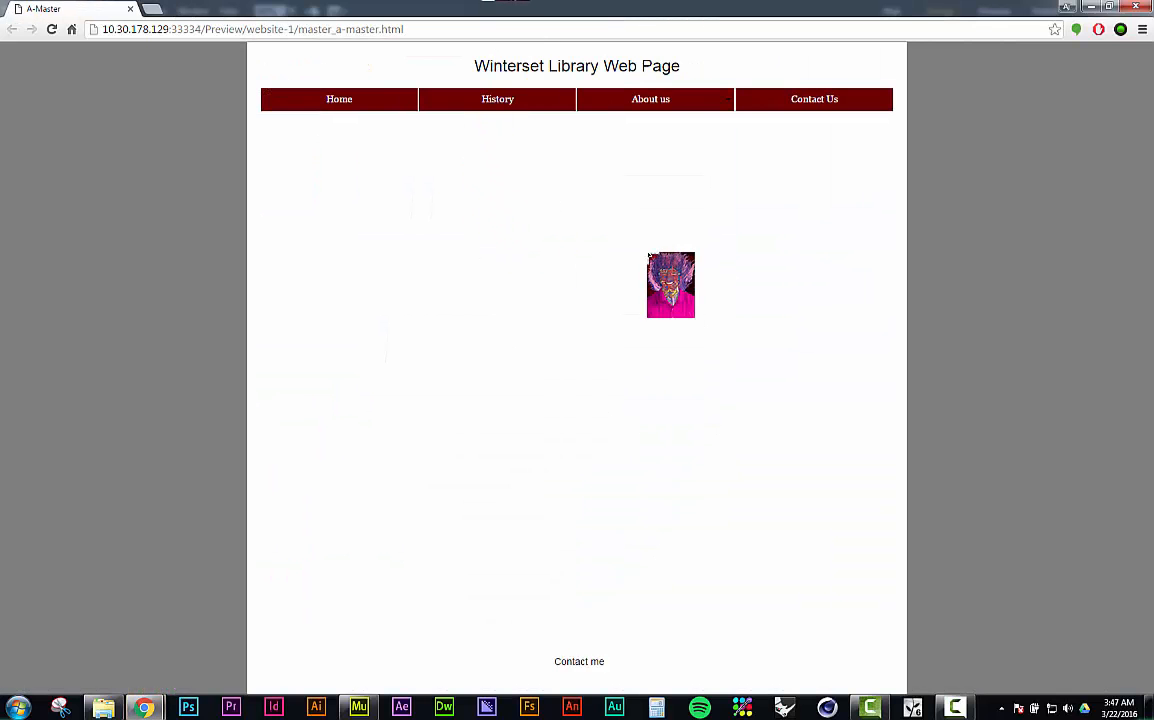
mouse_move(676, 102)
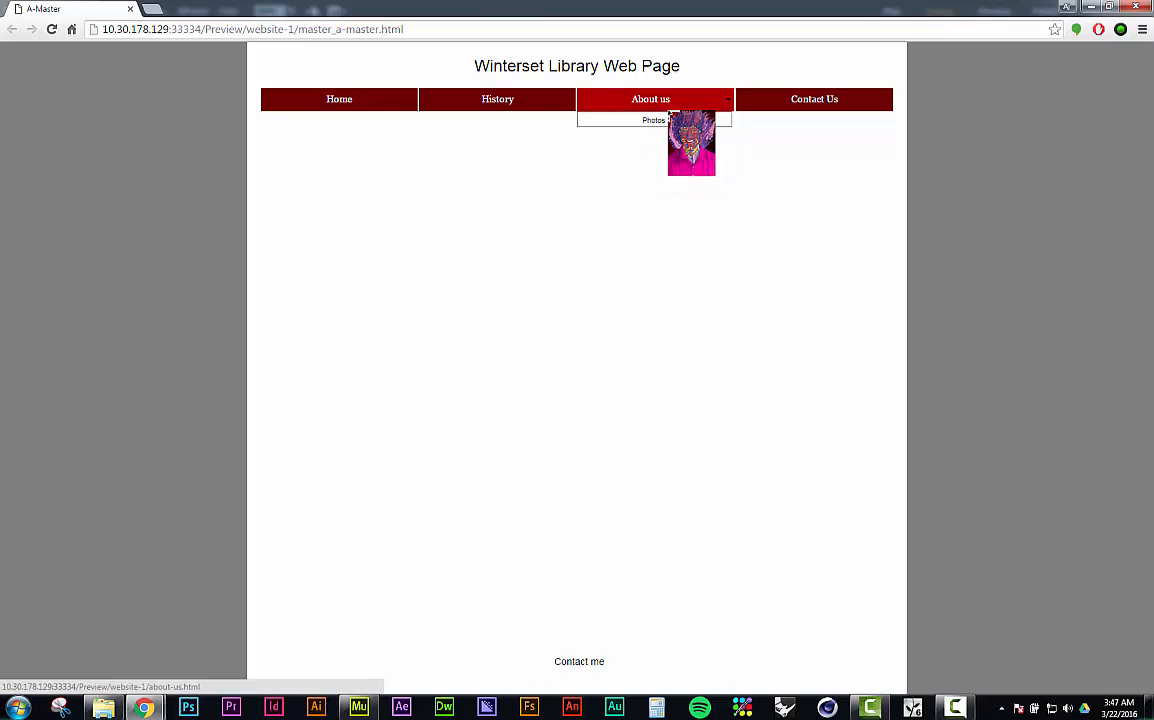
click(655, 120)
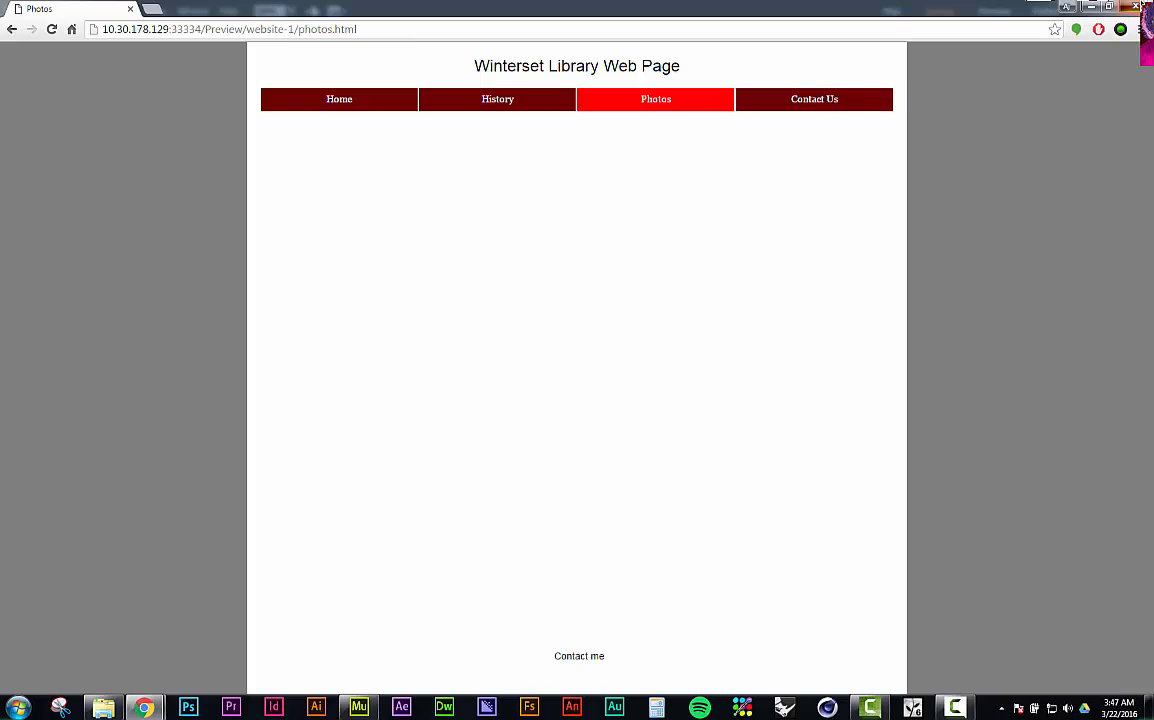
click(1138, 6)
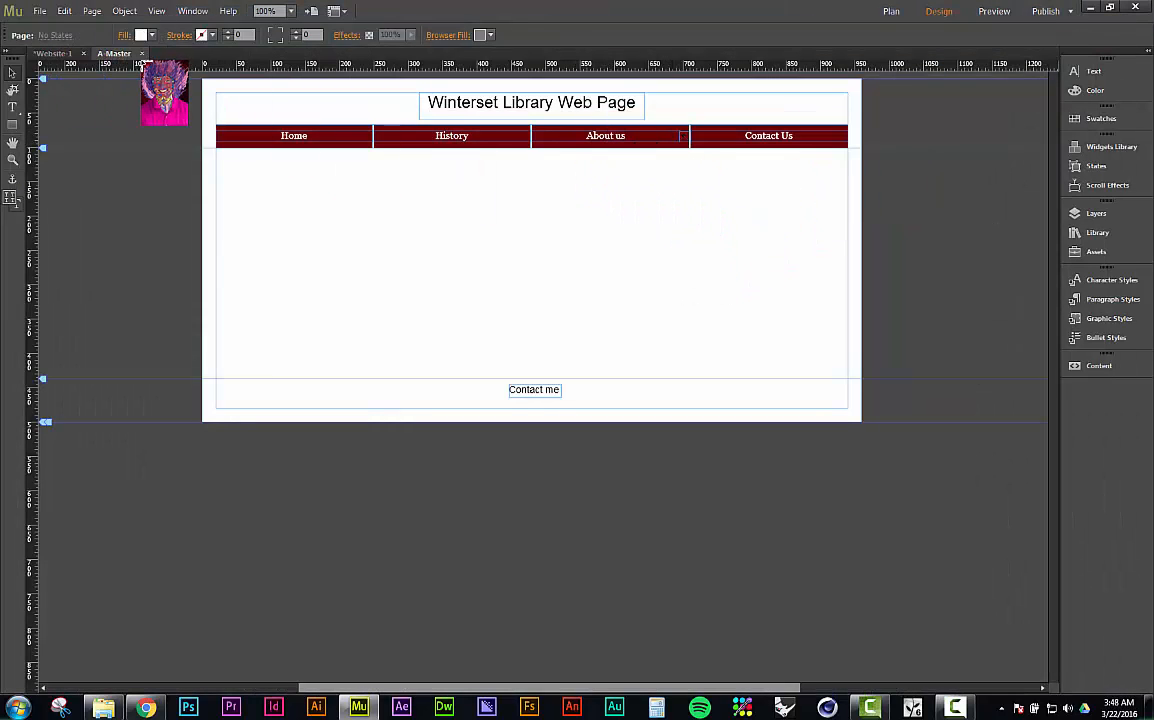
Close the A-Master page and return to the site plan
key(ctrl+m)
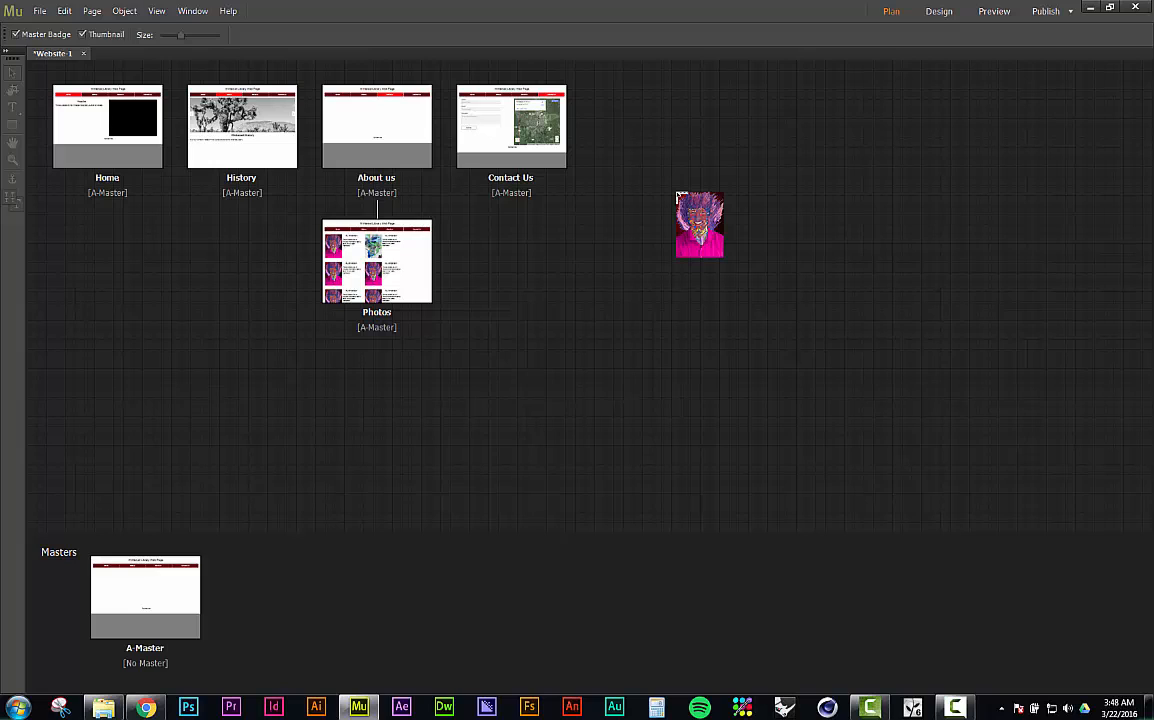
key(Escape)
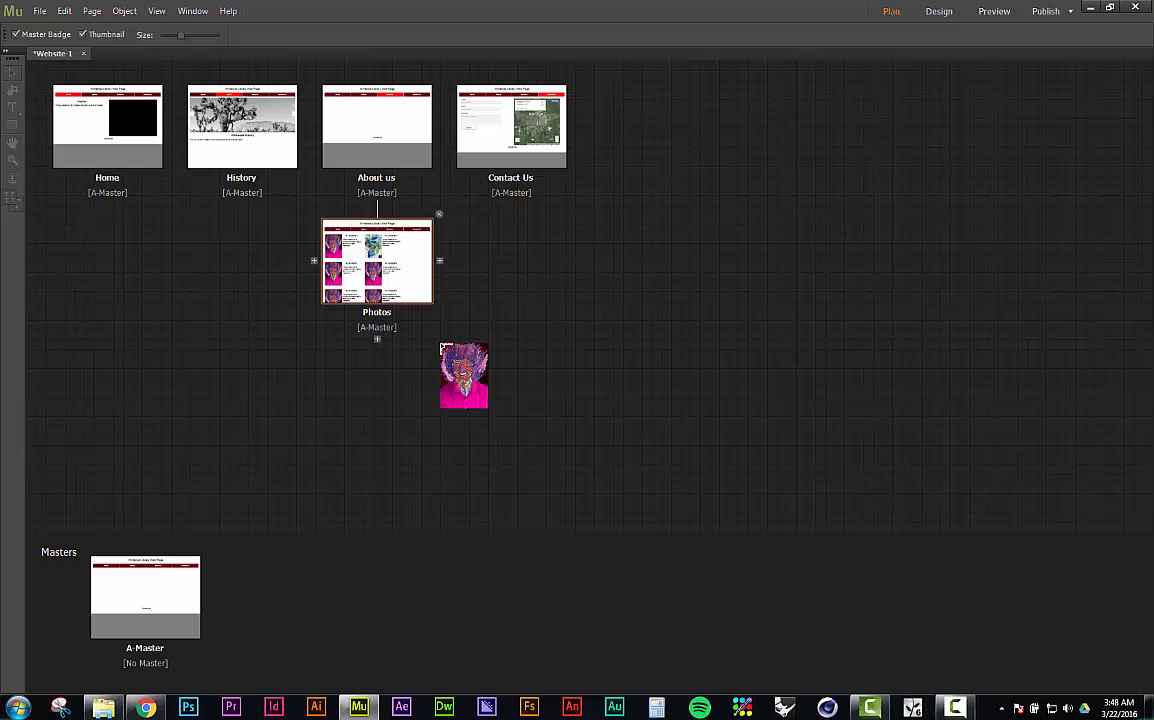
double_click(170, 595)
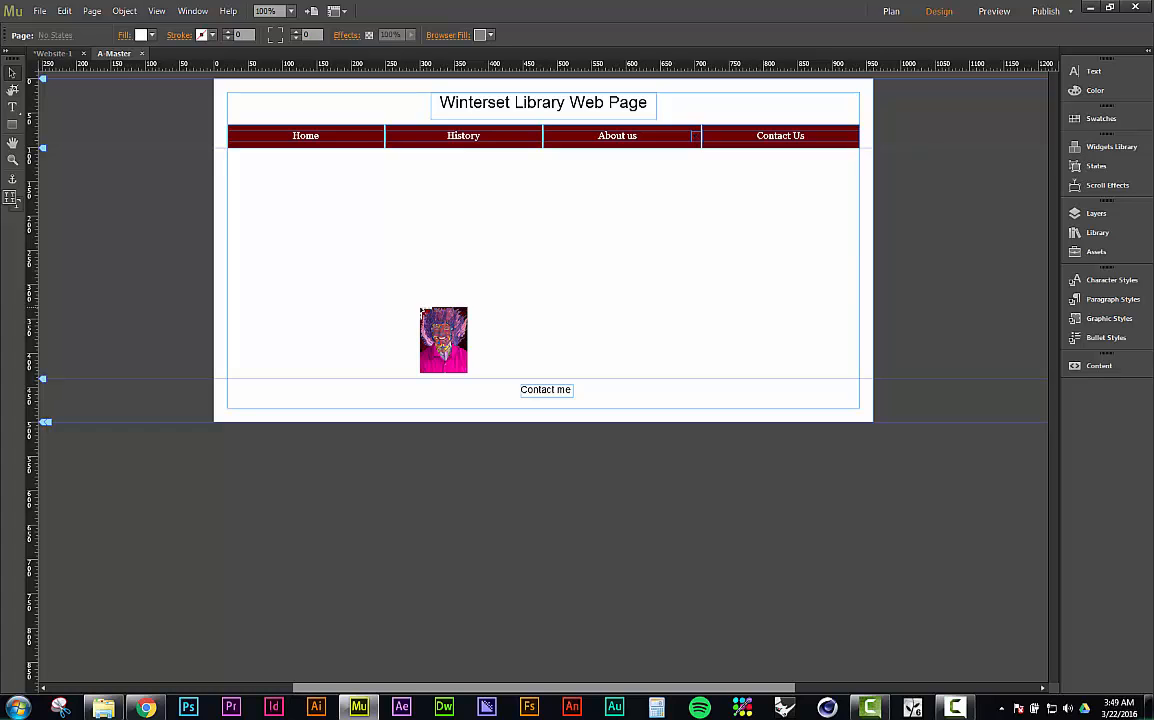
drag(422, 311, 140, 54)
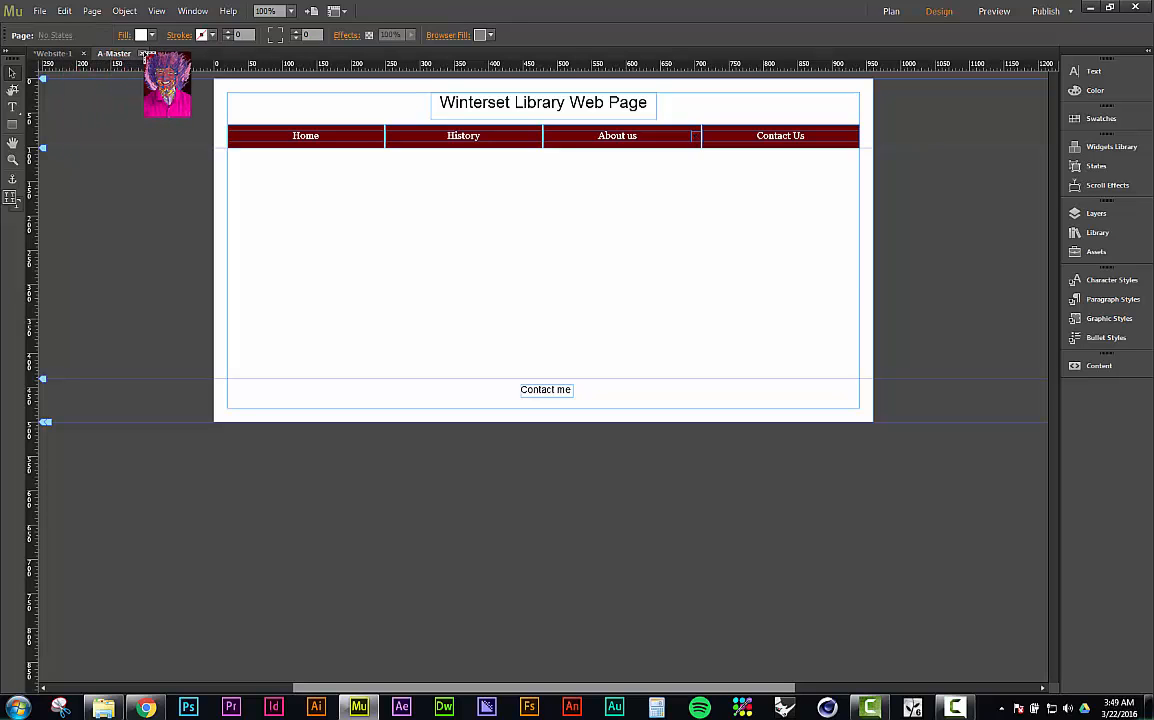
click(146, 53)
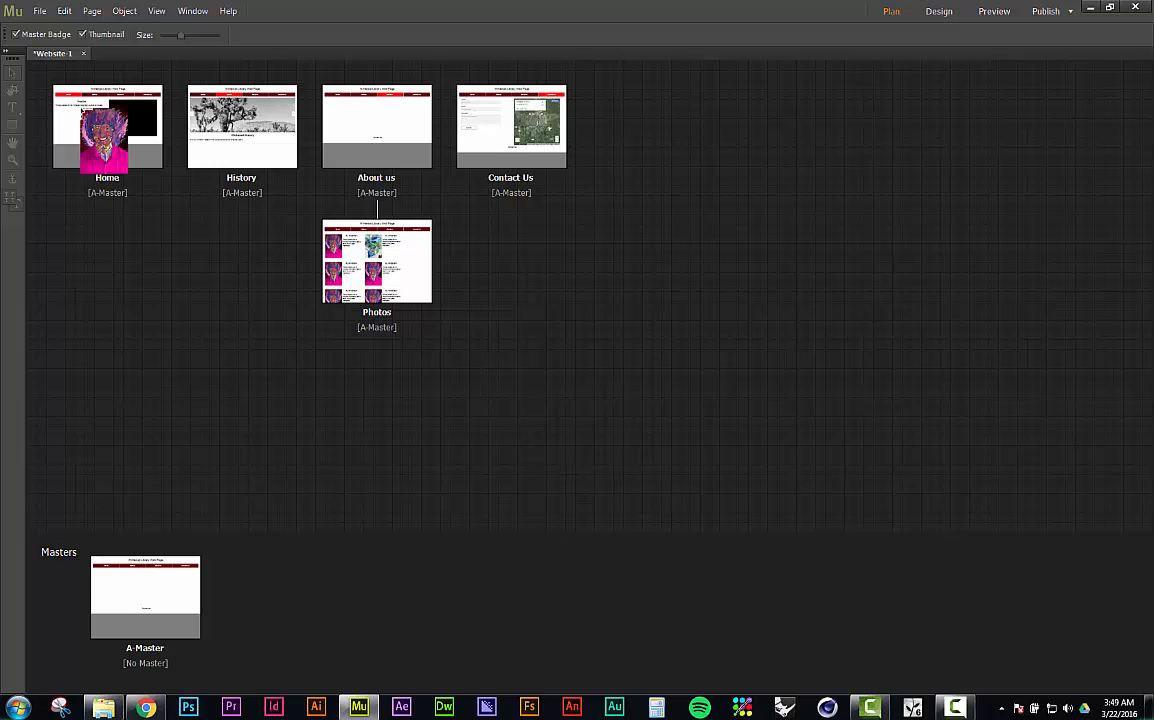
Save the site to the Desktop, naming the file with the author's full name followed by "Website 232"
click(39, 13)
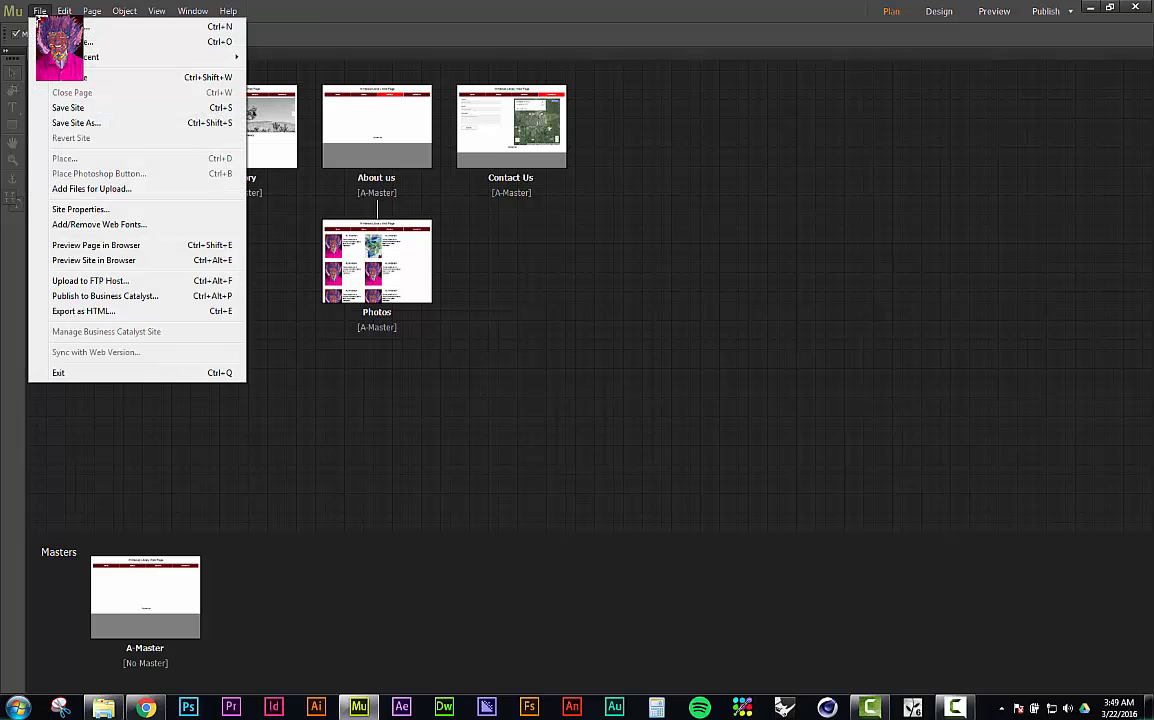
click(89, 108)
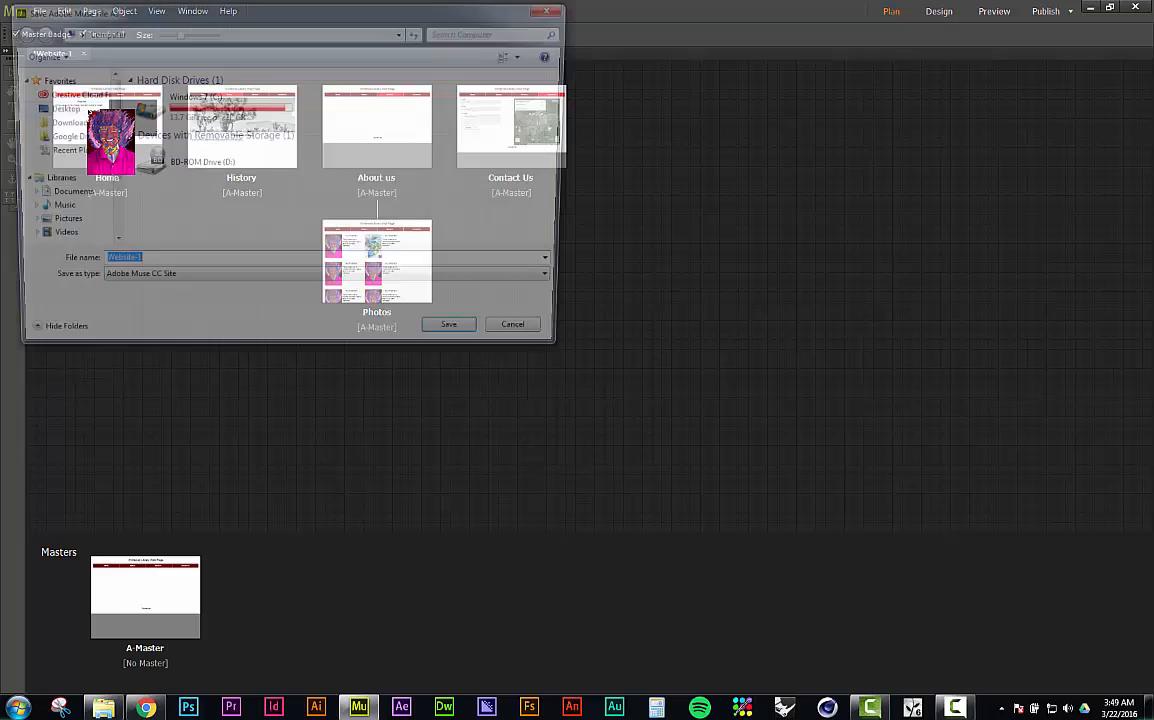
click(76, 108)
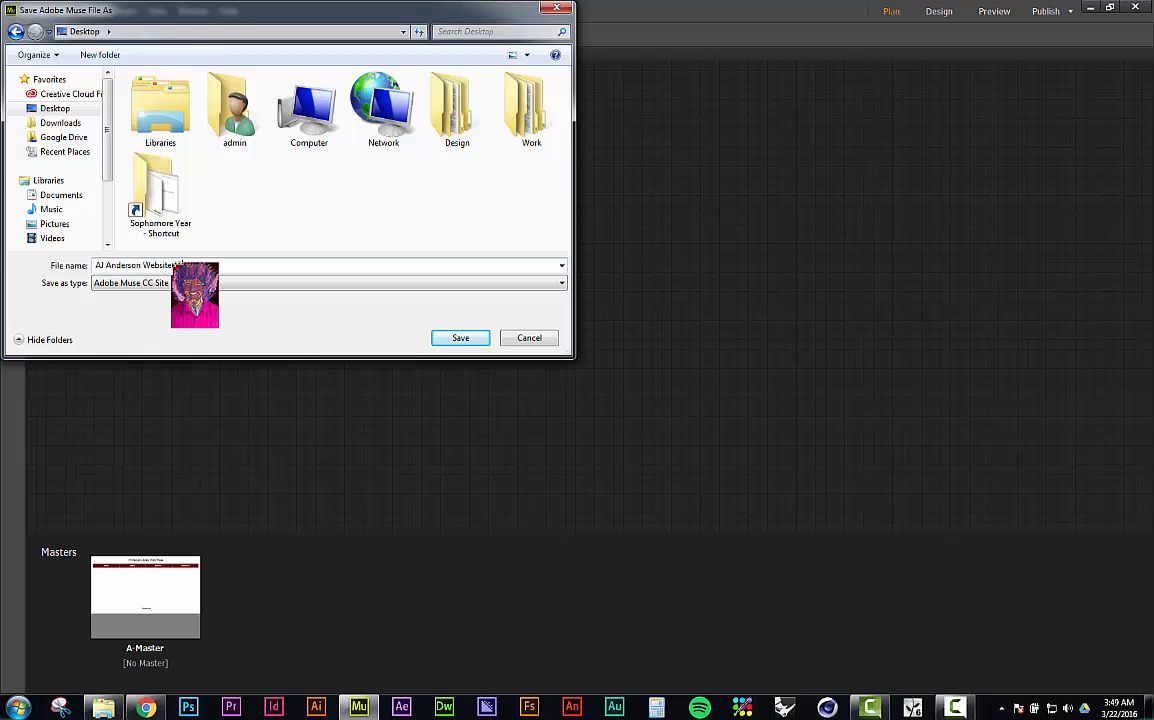
key(Return)
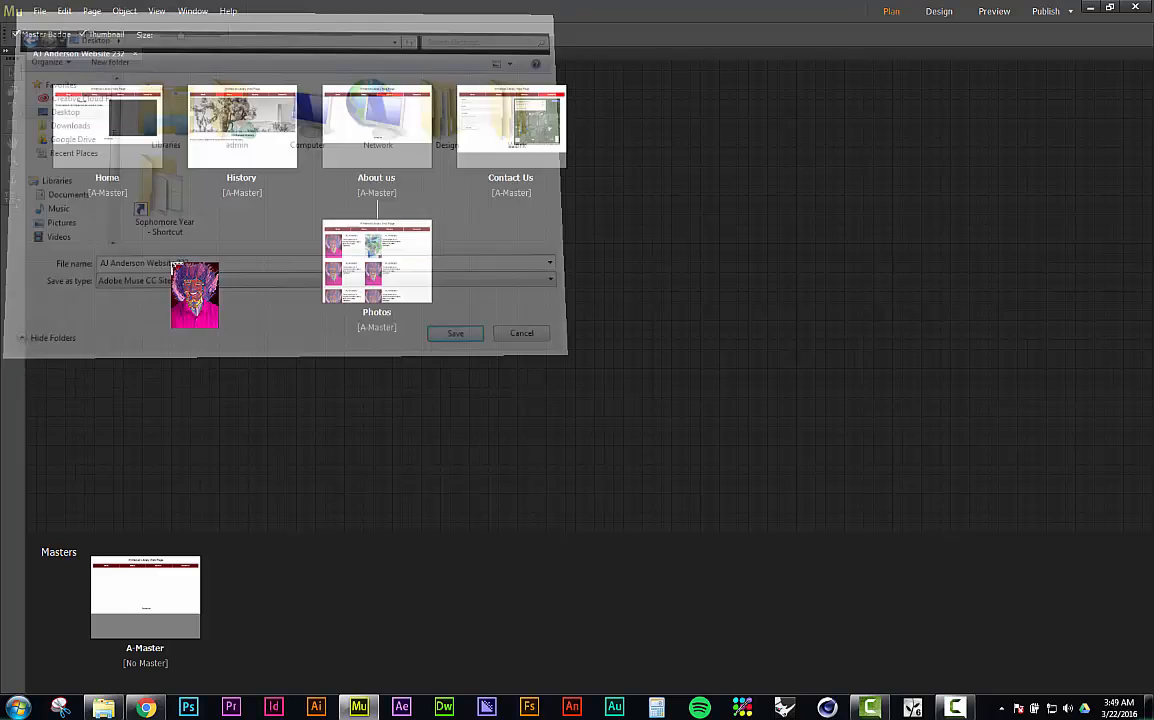
Preview the whole site in the browser and maximize the preview window
drag(110, 113, 52, 29)
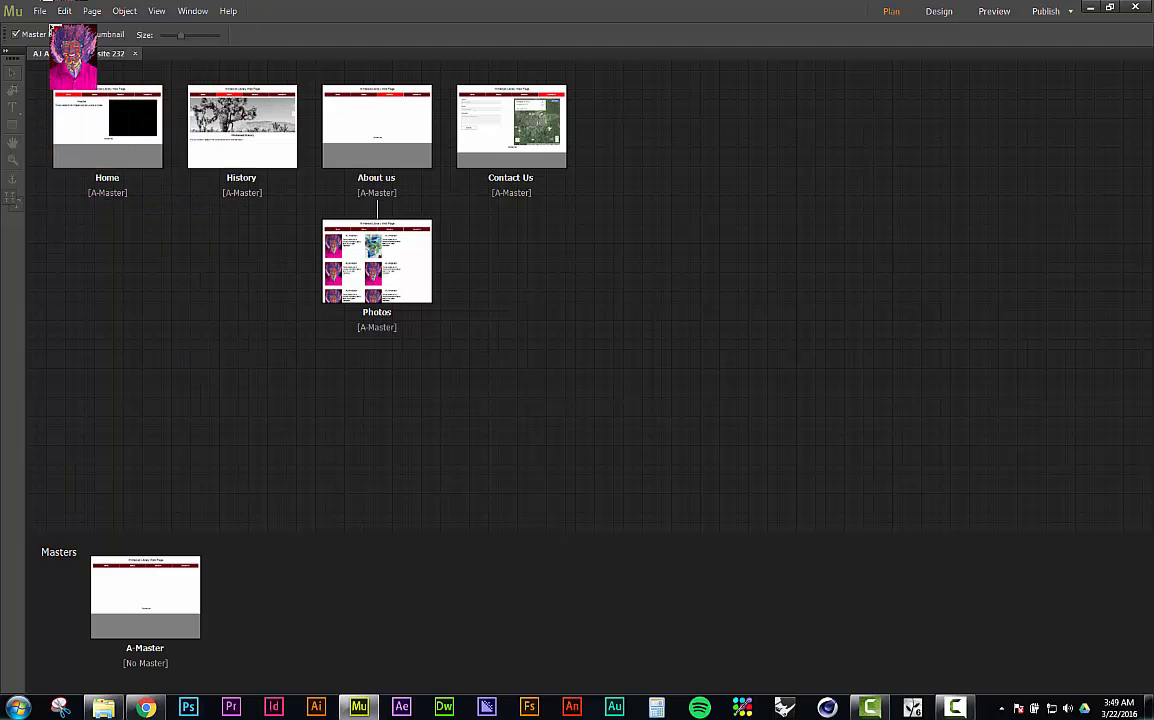
click(41, 12)
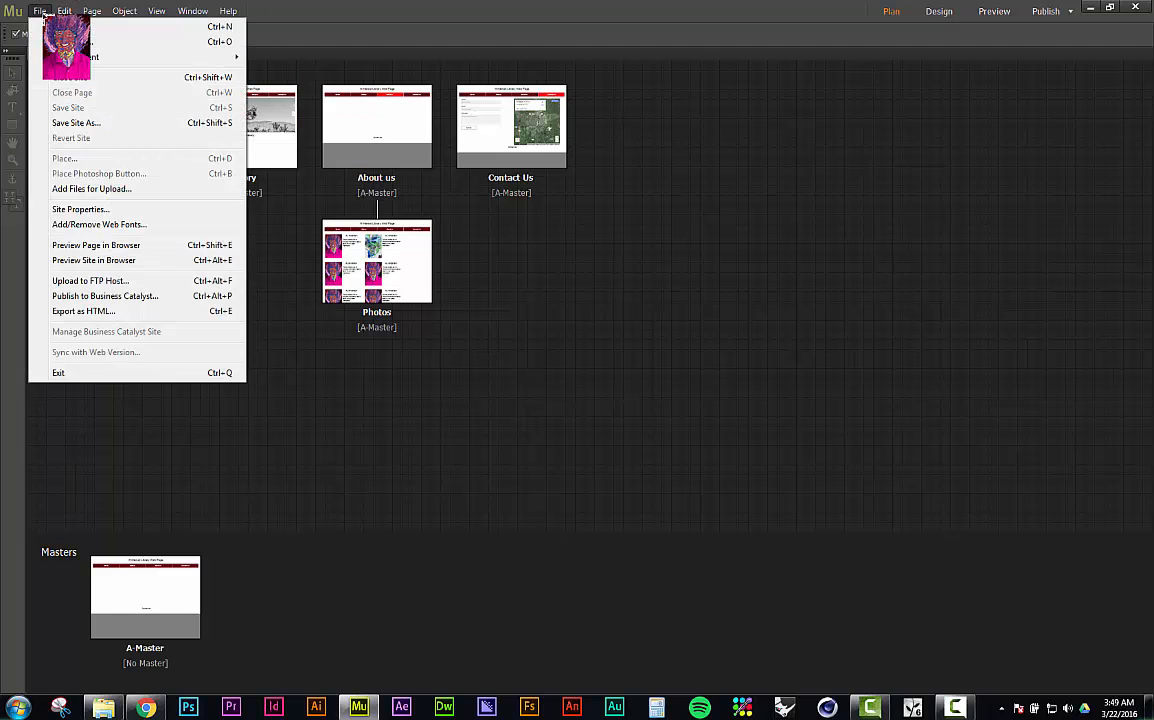
drag(44, 17, 110, 250)
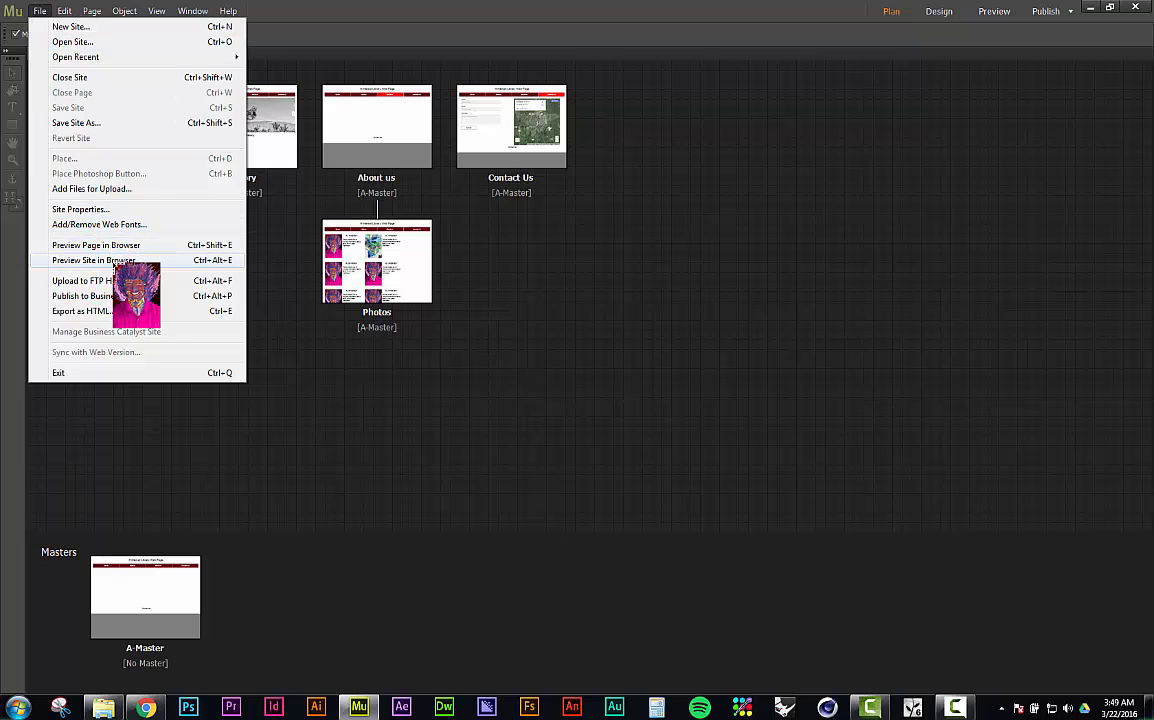
click(115, 262)
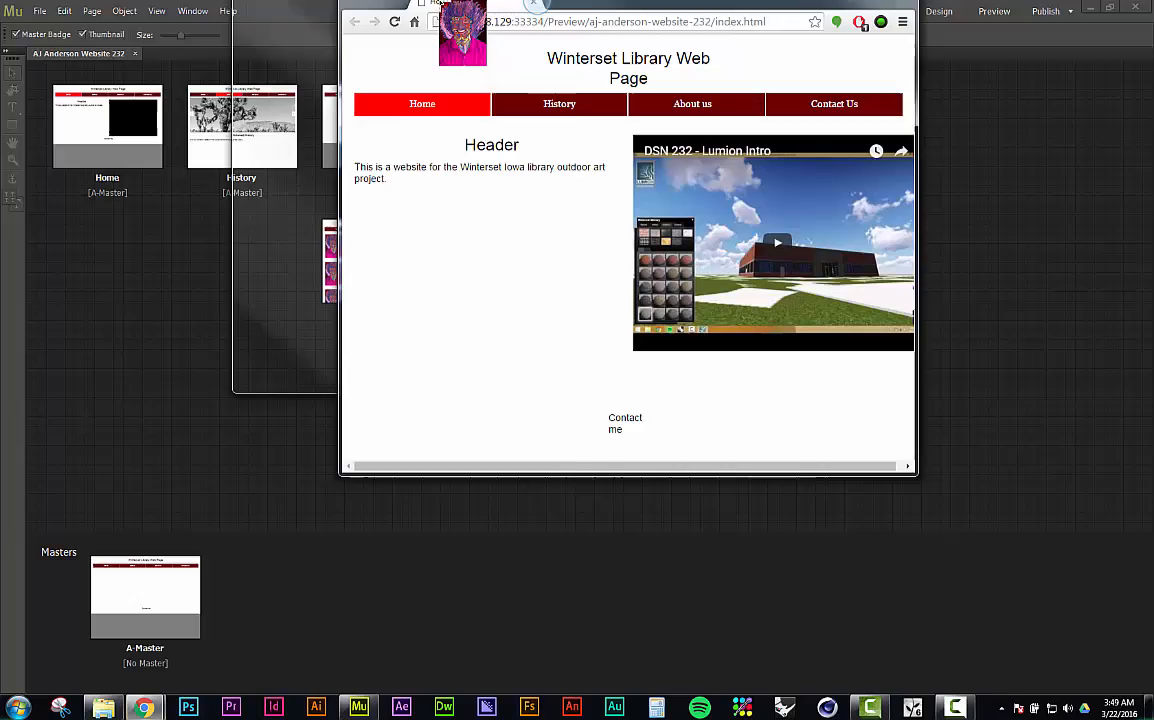
double_click(440, 4)
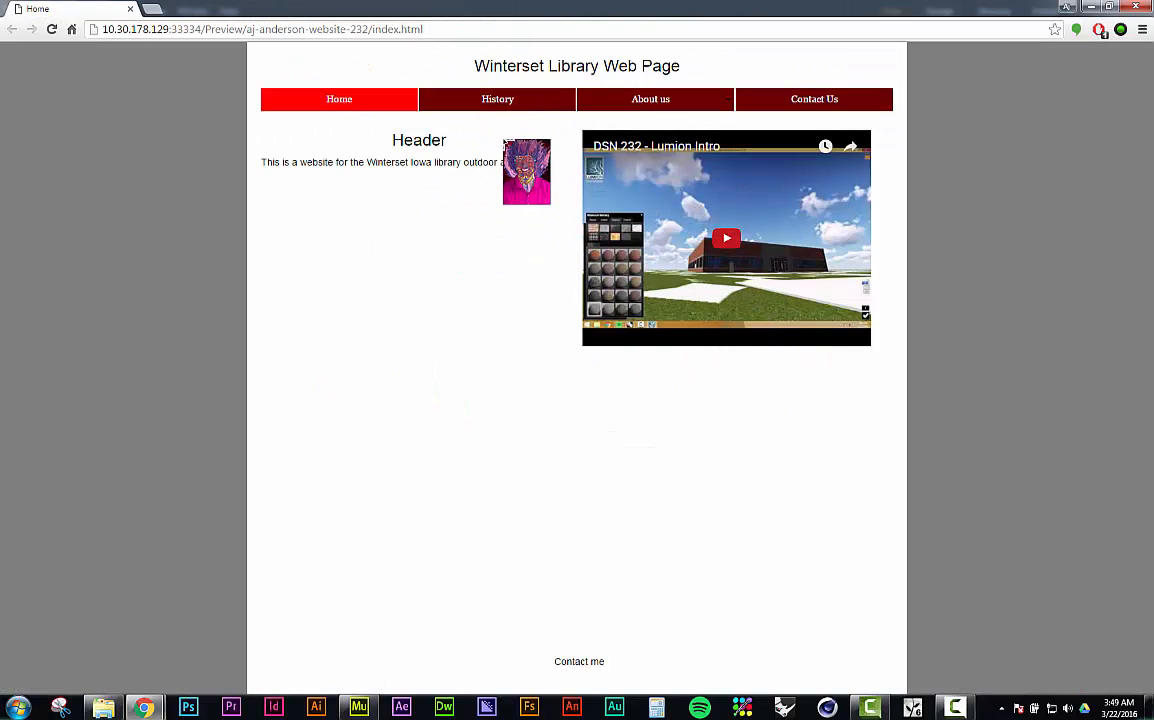
Check the History, About us and Photos pages of the previewed site through its navigation menu
click(513, 106)
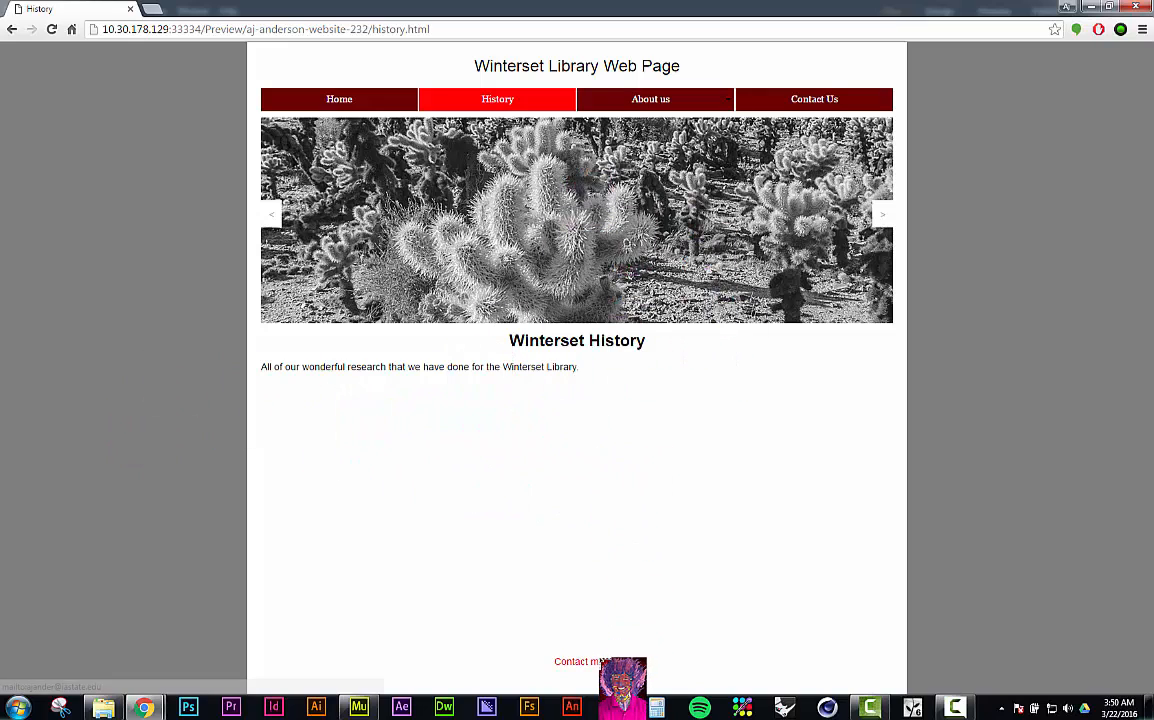
mouse_move(664, 103)
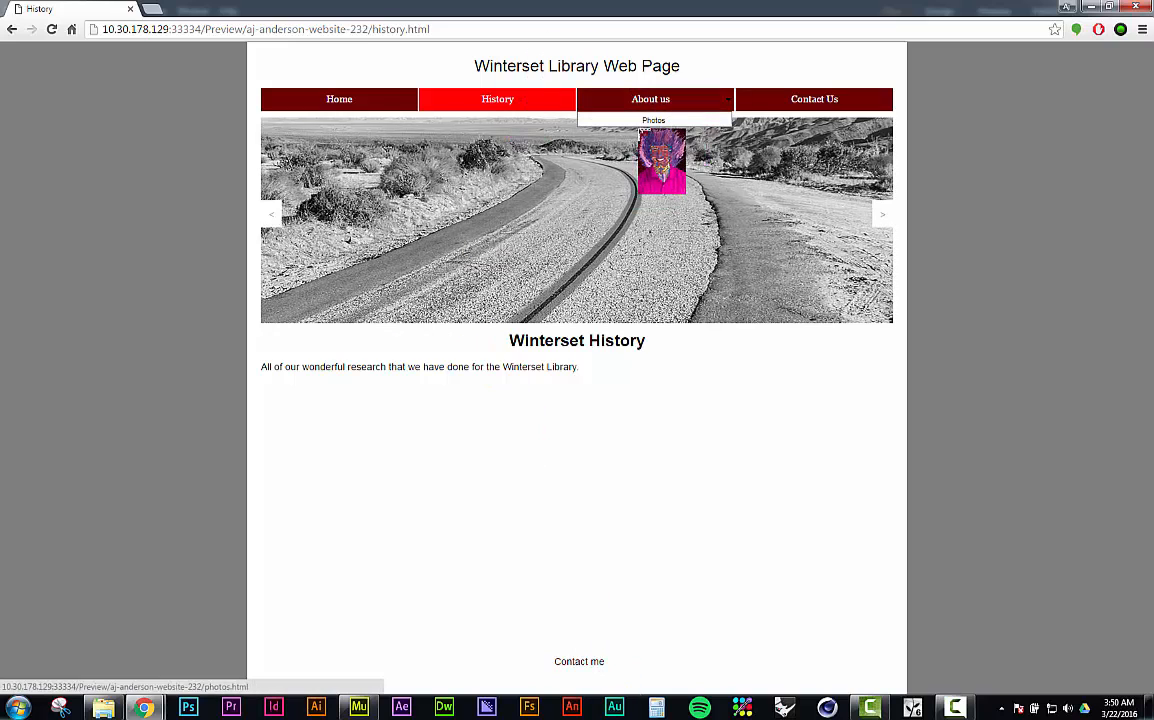
click(659, 103)
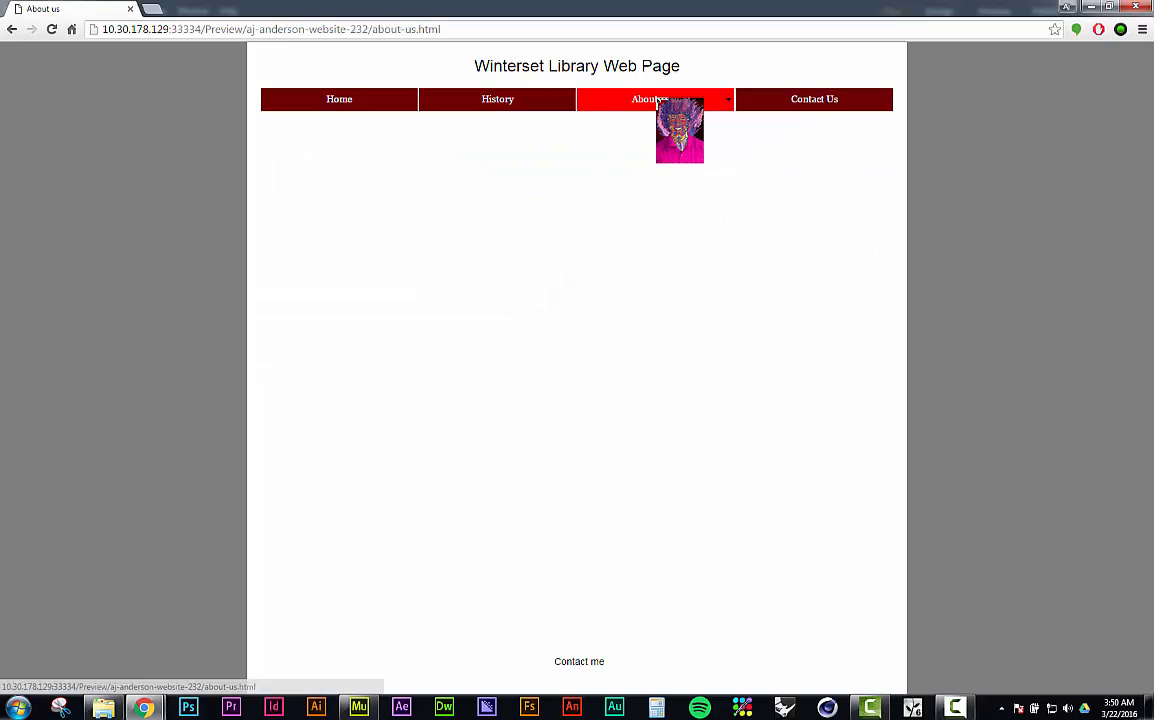
click(666, 120)
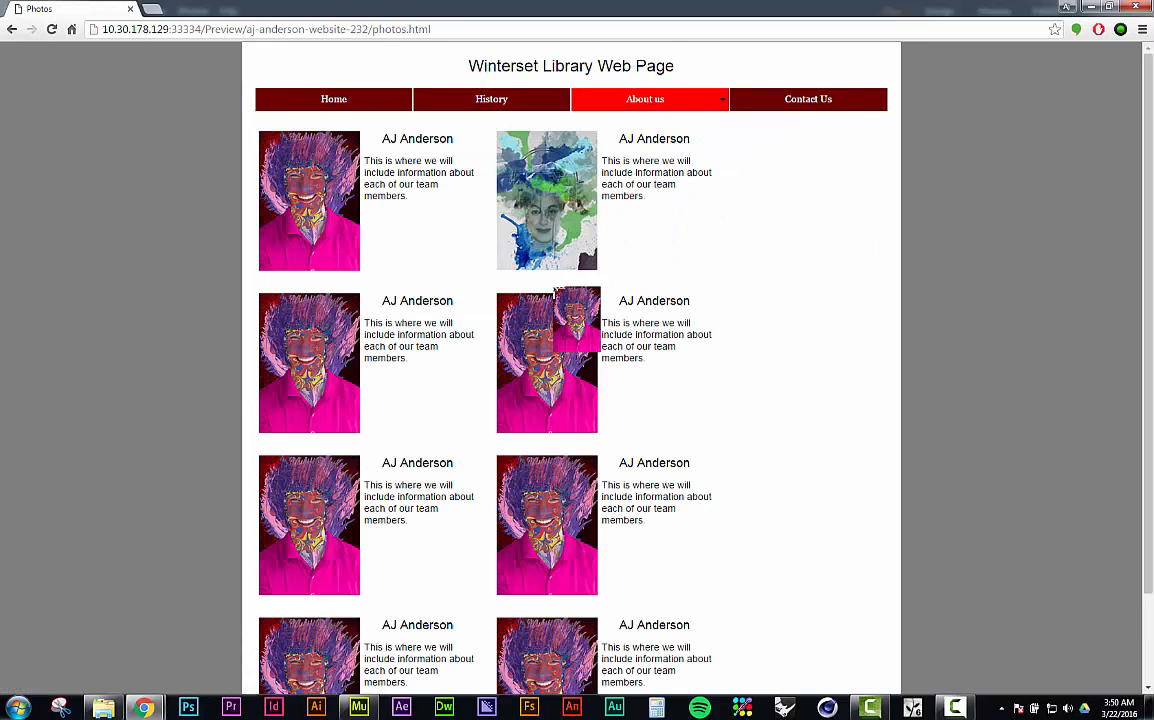
scroll(545, 285, down, 3)
scroll(538, 268, up, 2)
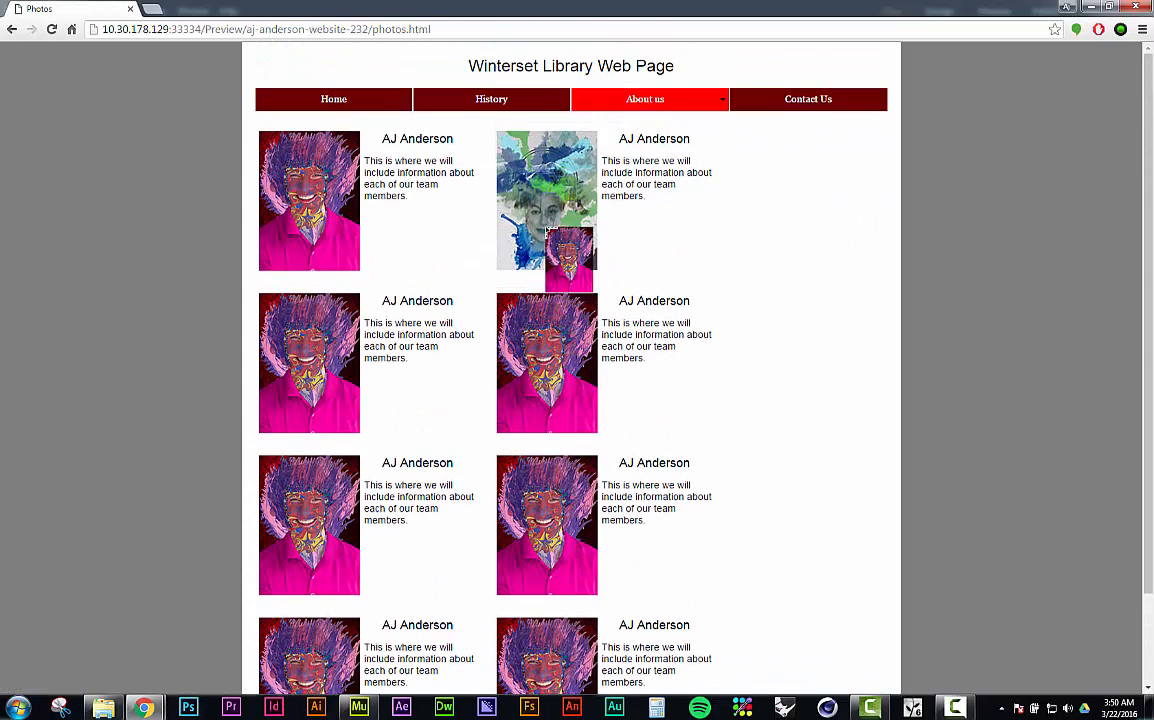
Open the previewed Contact Us page and test its embedded map by examining the area around Winterset Public Library
click(781, 100)
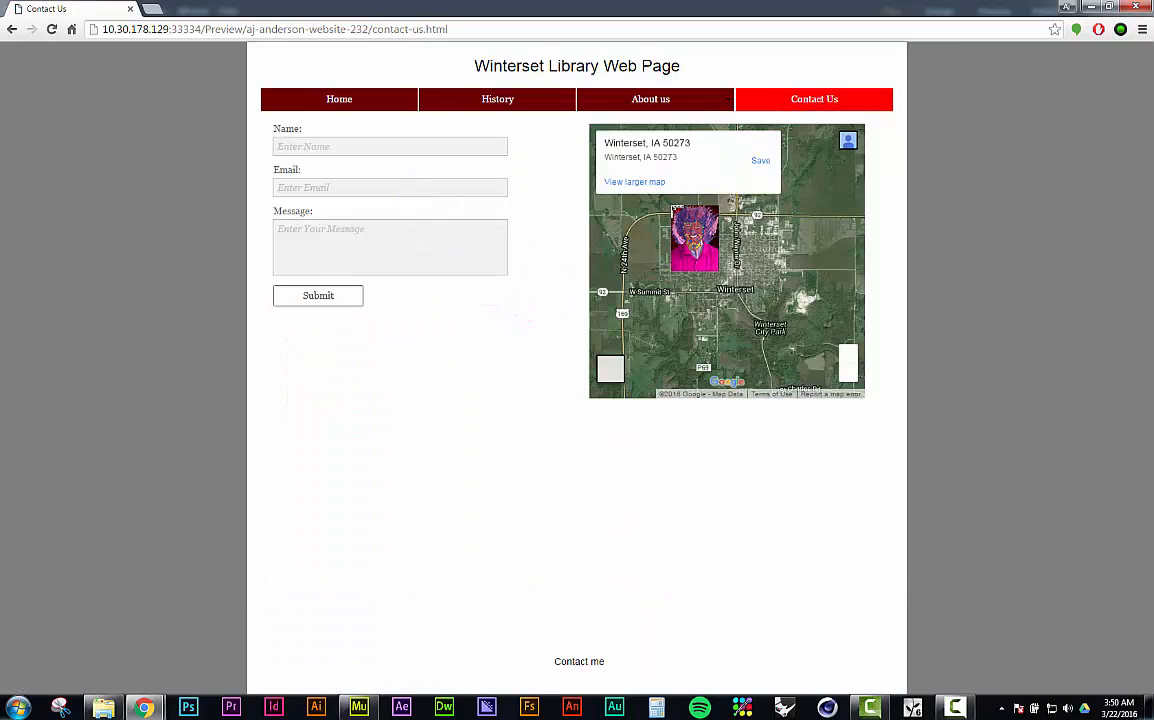
drag(655, 231, 724, 223)
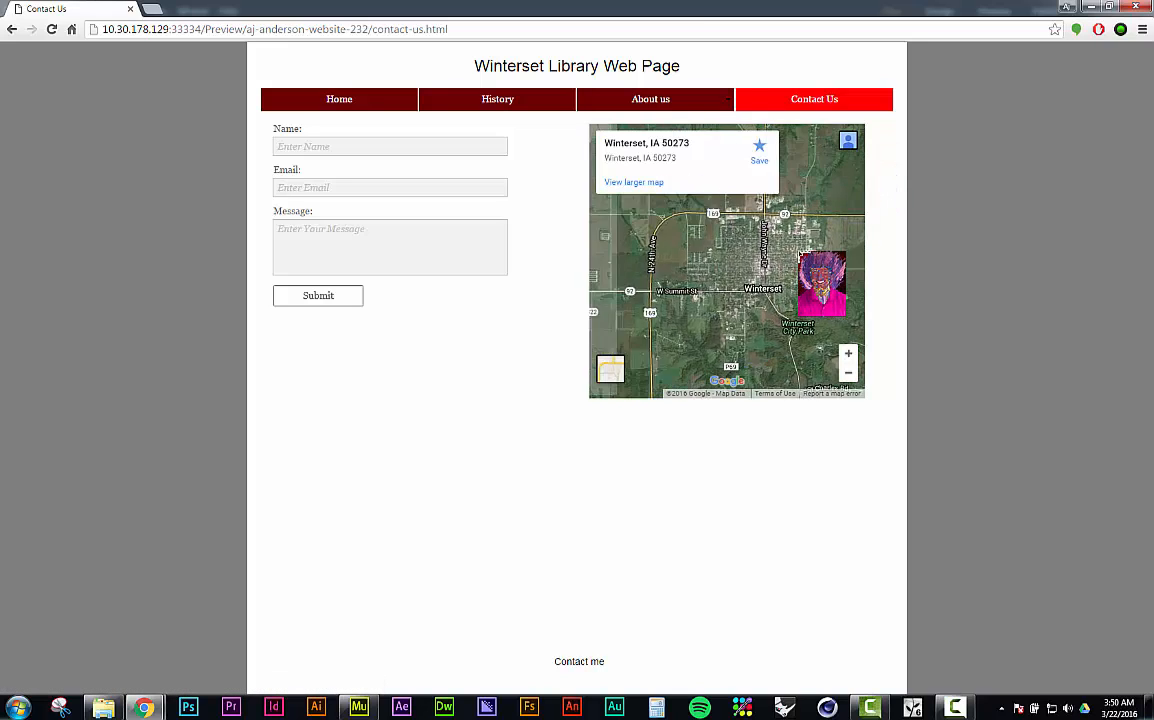
drag(724, 284, 767, 296)
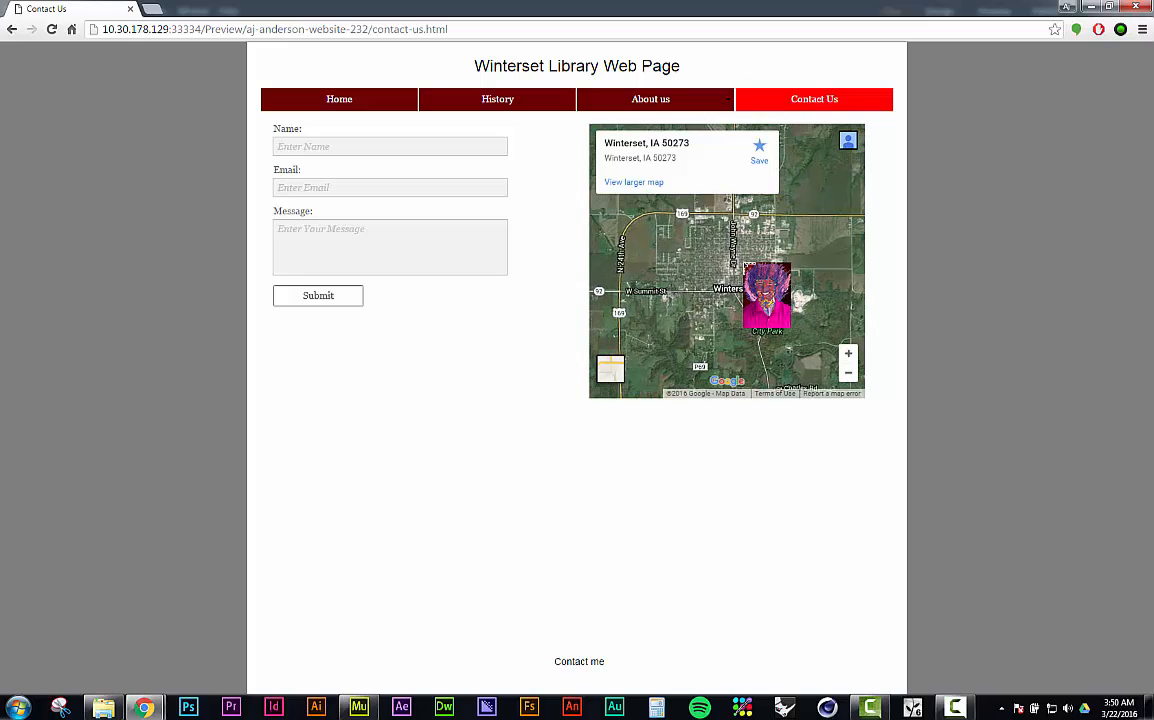
scroll(718, 276, up, 4)
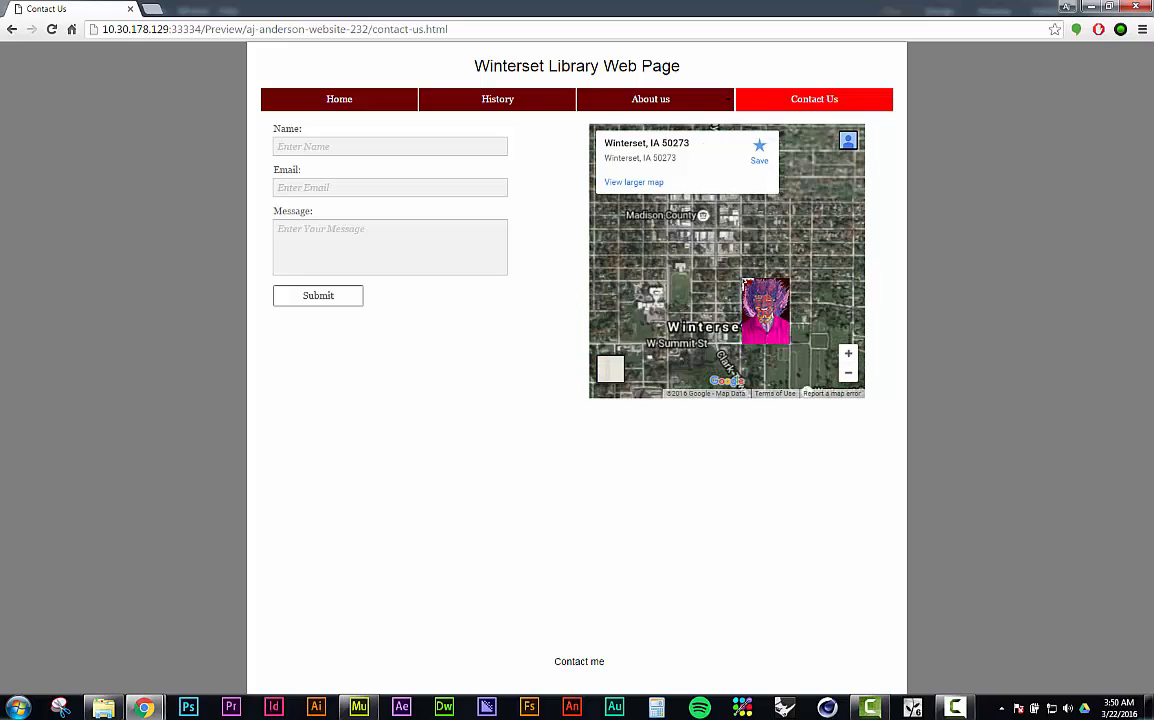
drag(729, 241, 750, 321)
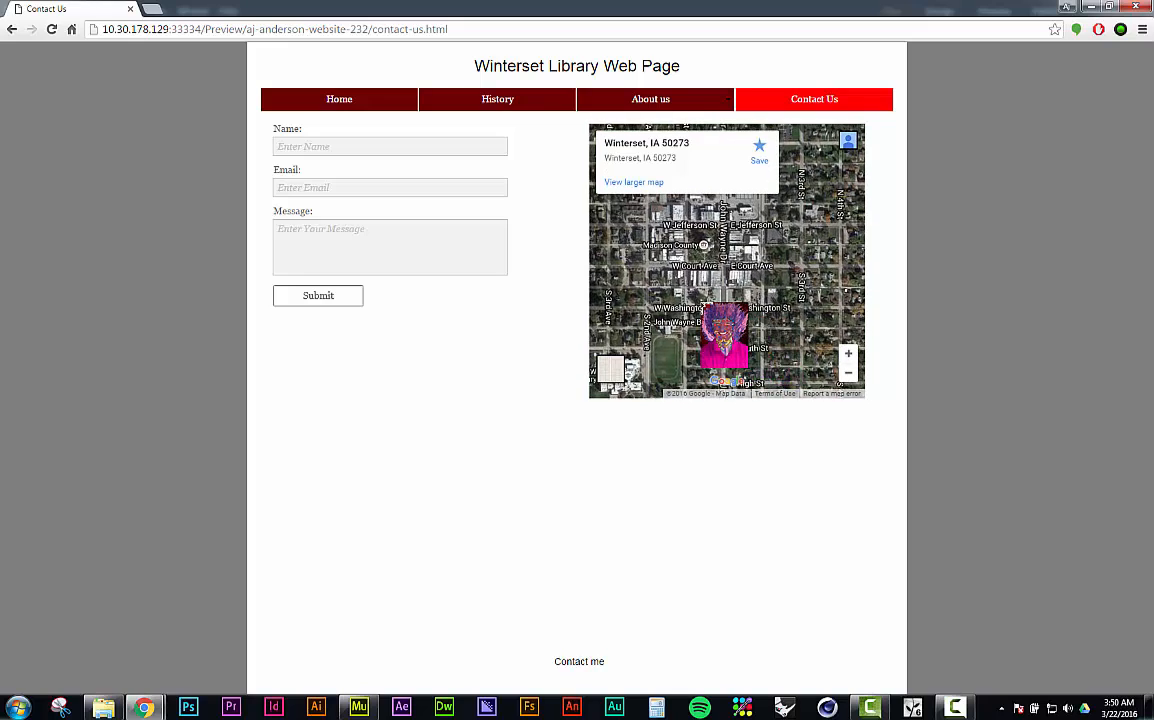
scroll(757, 305, up, 1)
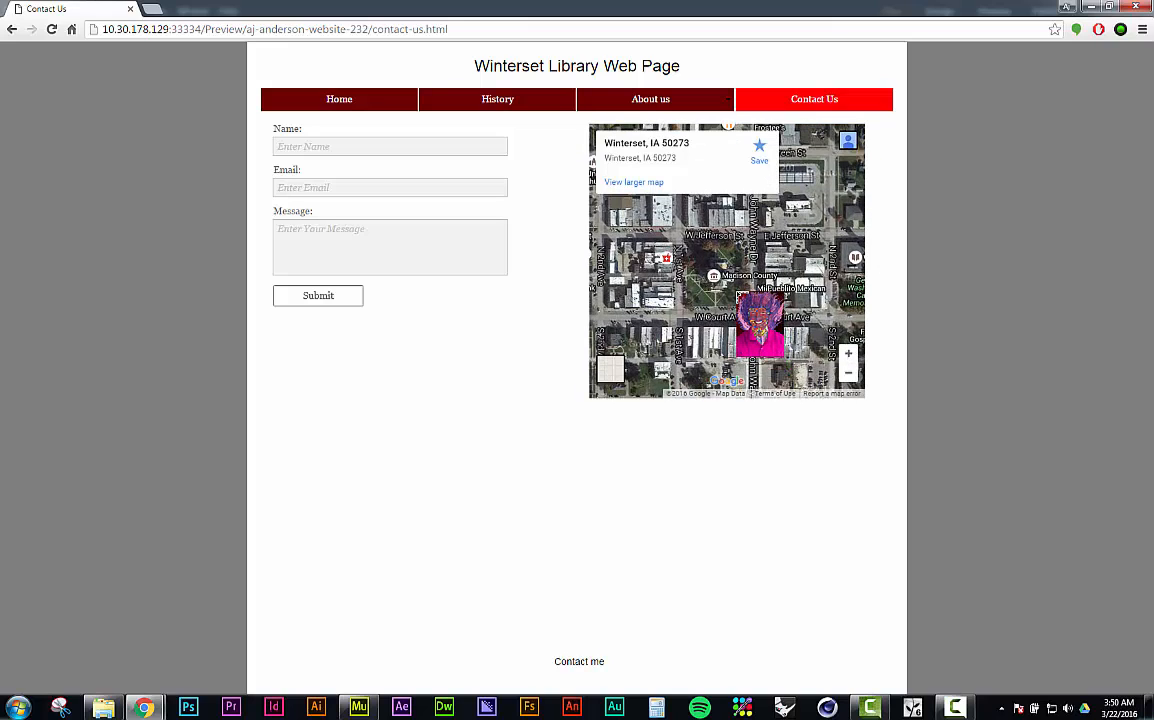
drag(760, 315, 742, 315)
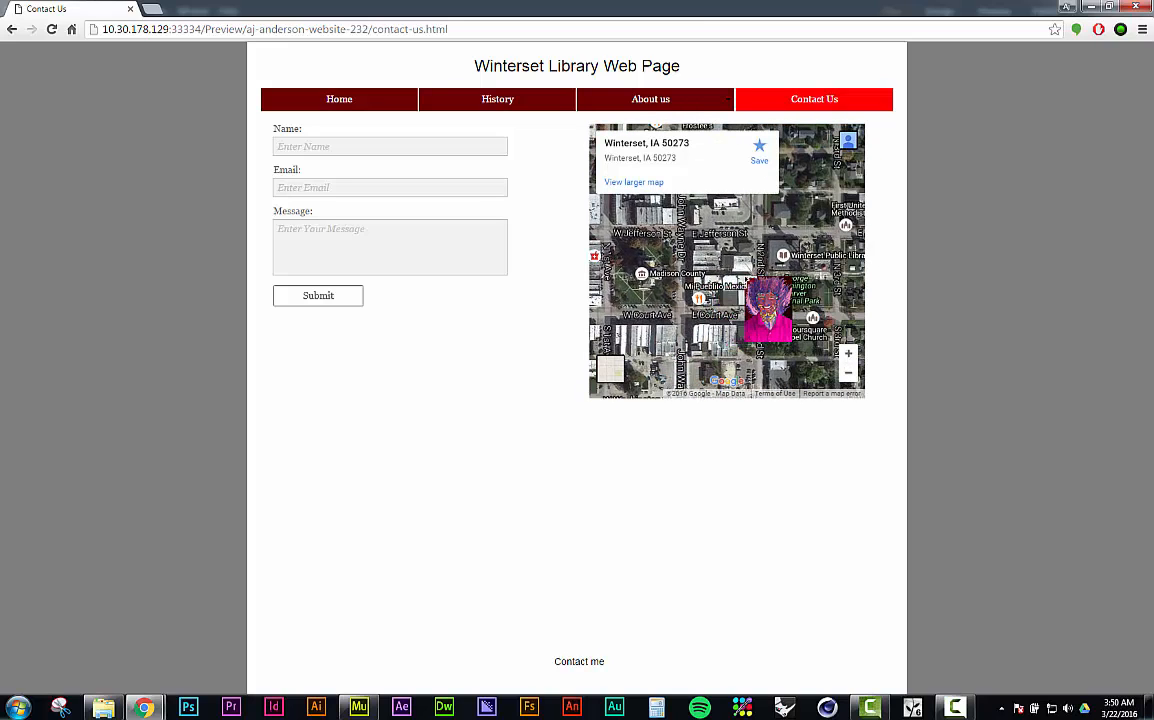
scroll(742, 315, up, 2)
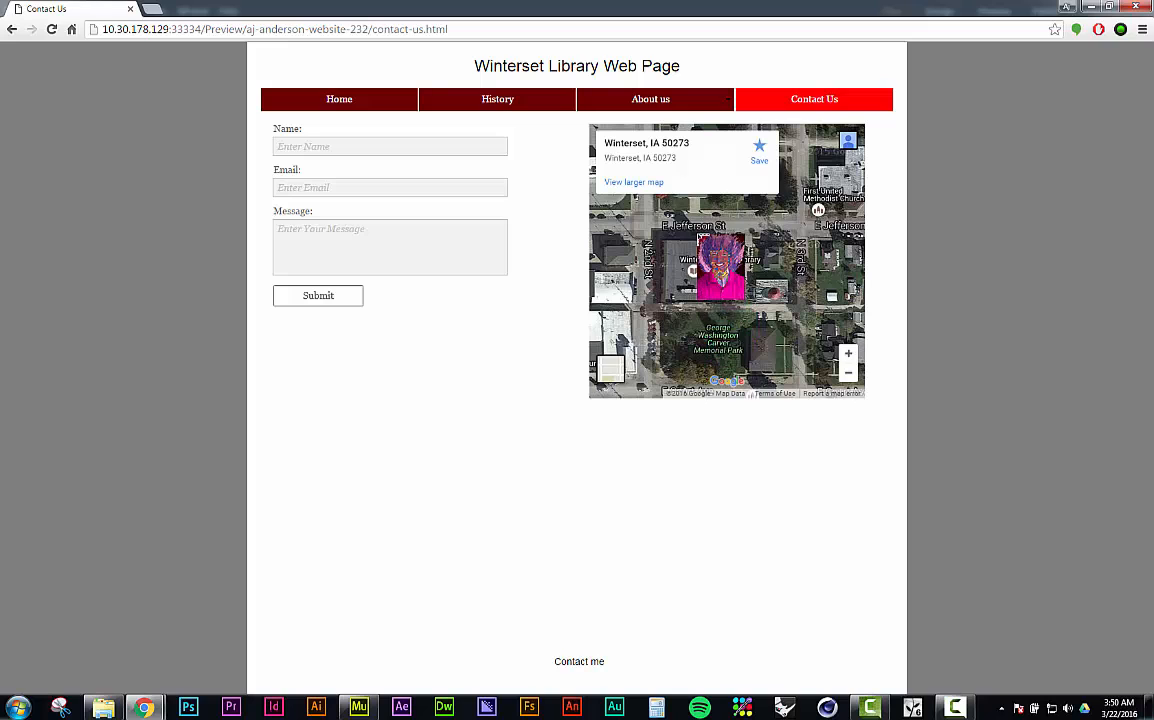
scroll(752, 283, down, 1)
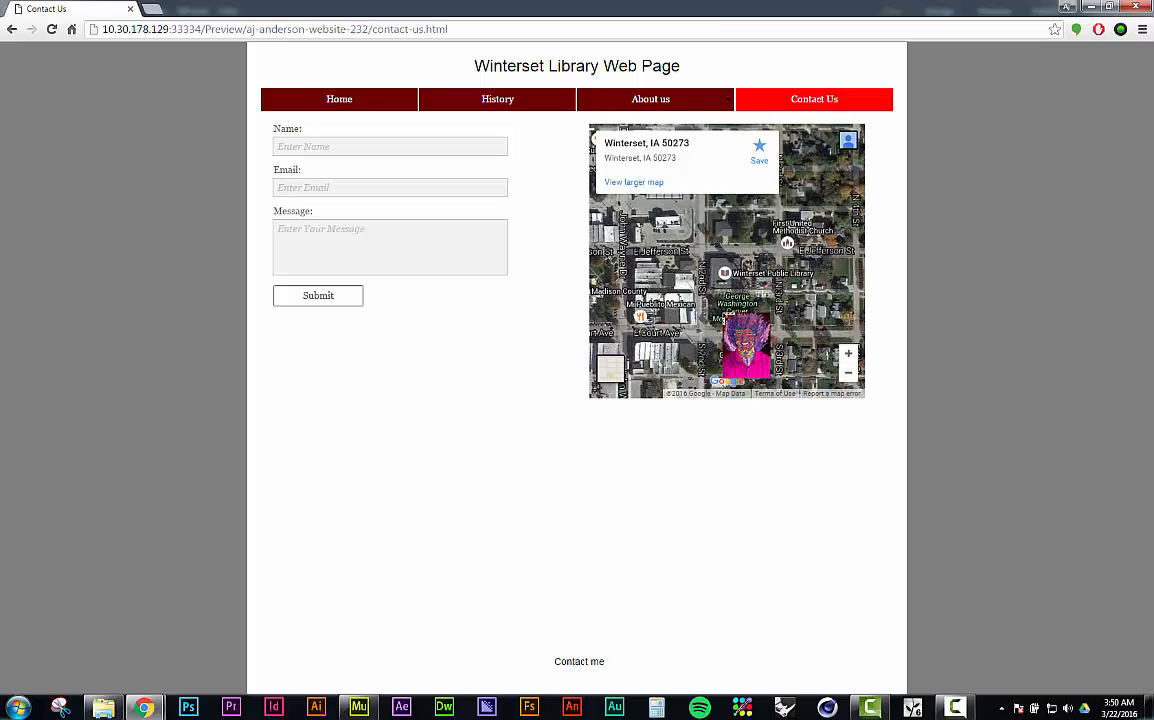
mouse_move(722, 317)
mouse_down()
mouse_move(731, 313)
mouse_move(718, 298)
mouse_up()
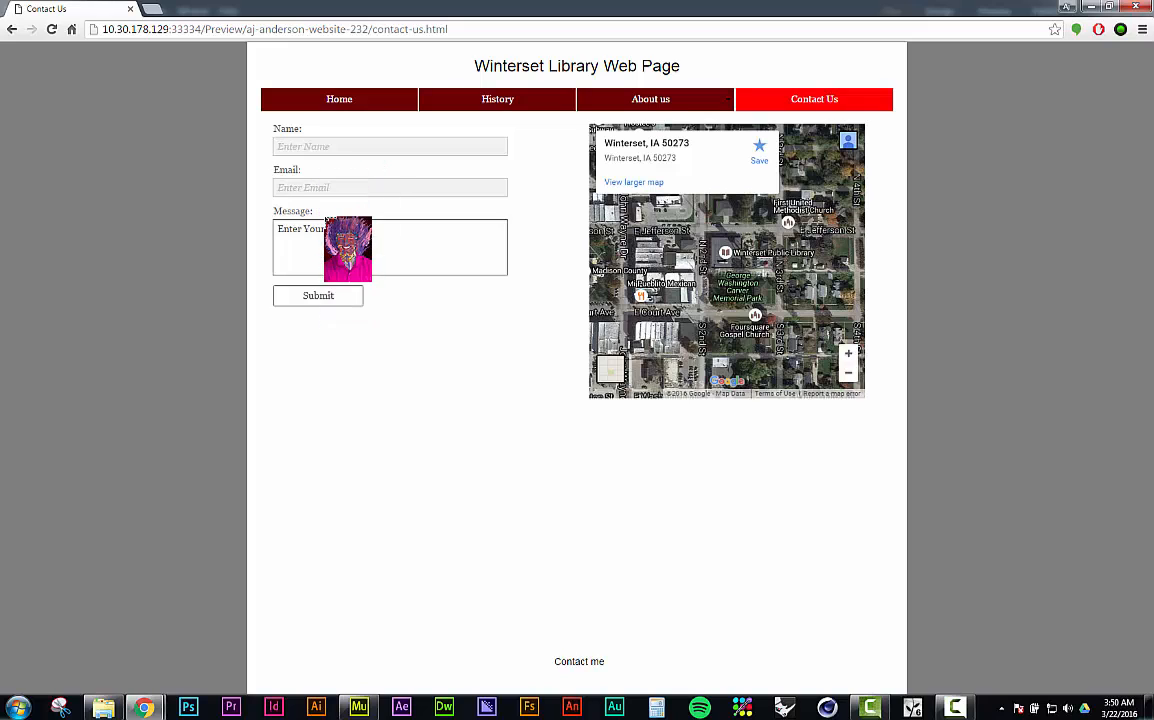
Test the previewed contact form by entering a name and the message "asfawefavaewrf" and submitting it
click(330, 147)
text(AJ)
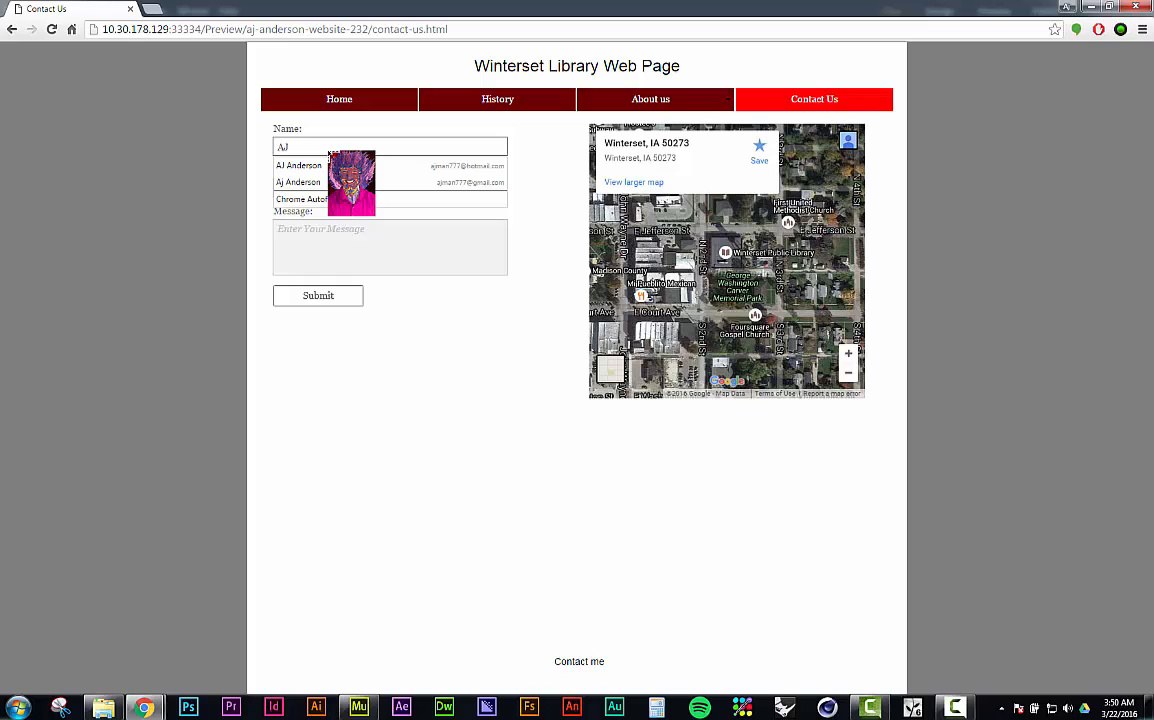
key(Tab)
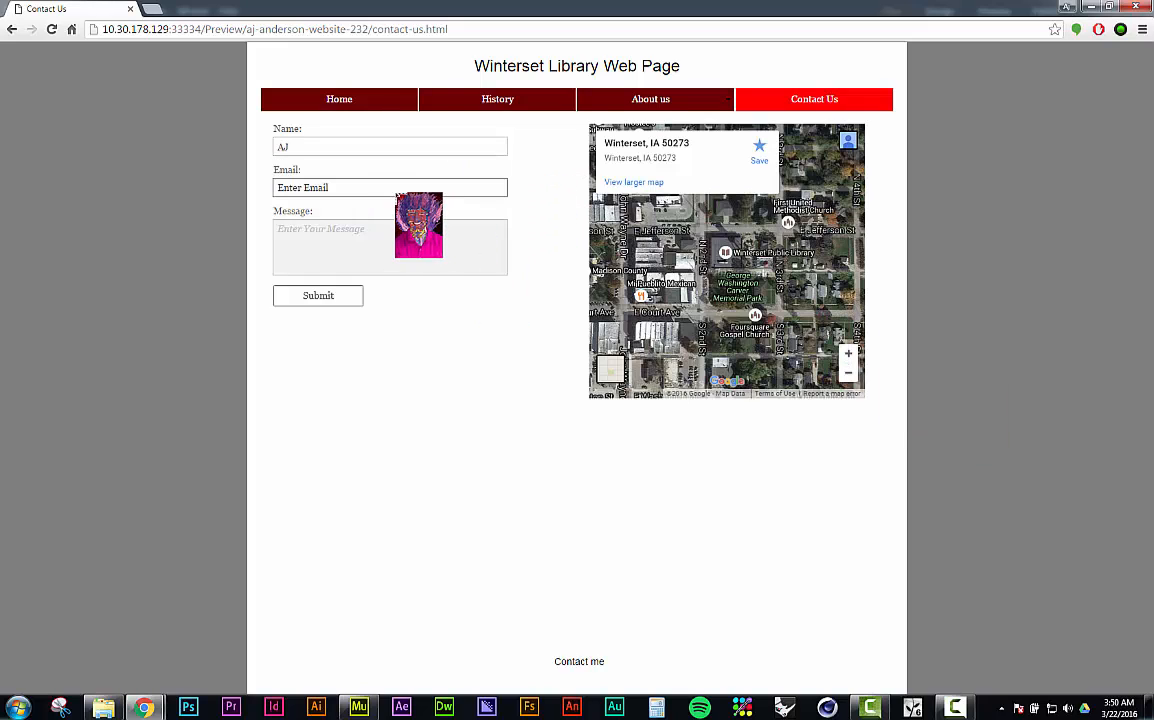
click(405, 263)
text(asf)
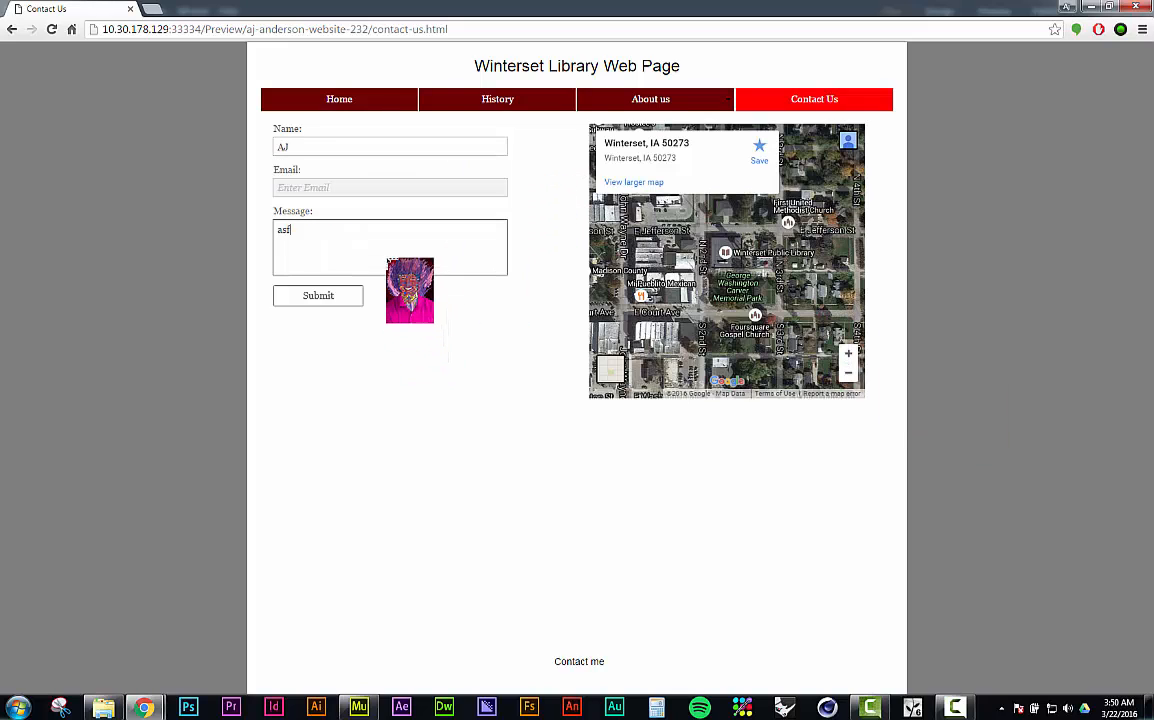
text(awefavaewrf)
click(317, 297)
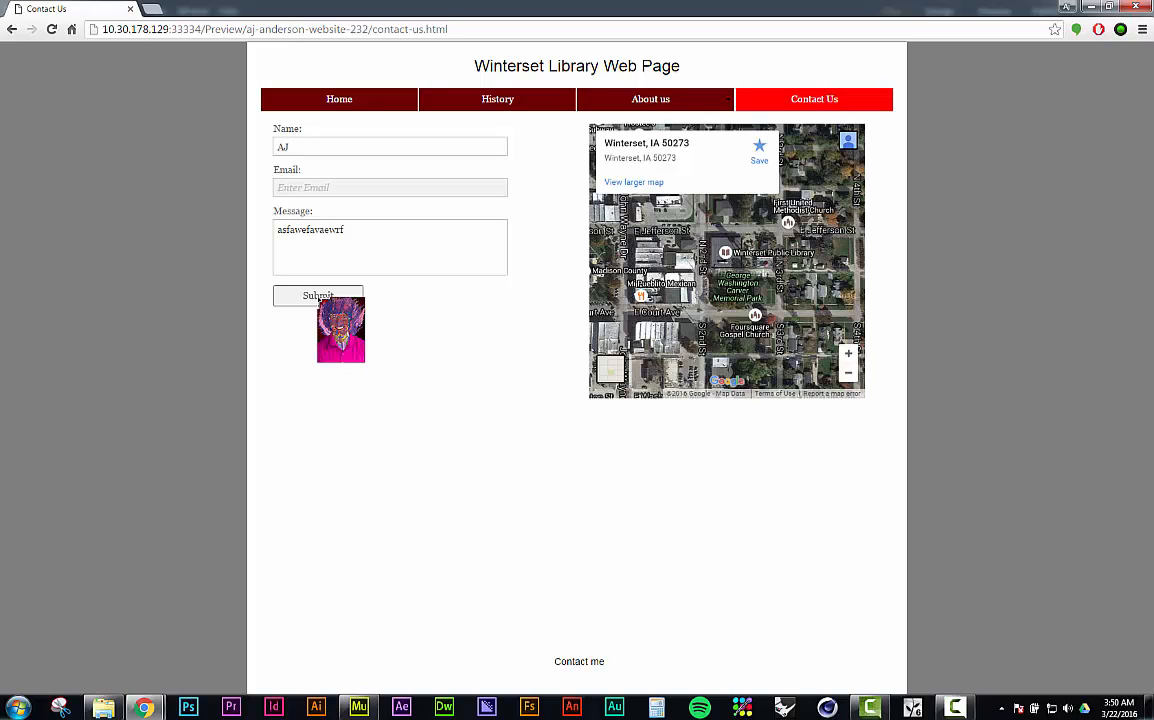
Clear the test message and name from the previewed contact form
click(360, 256)
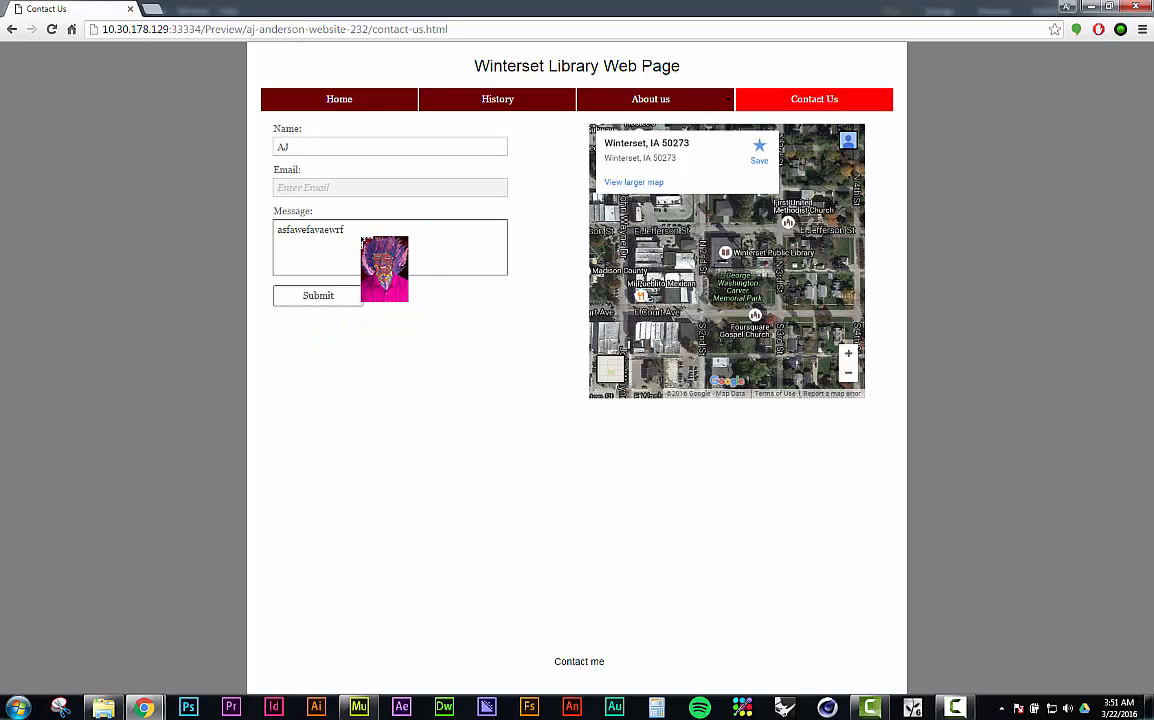
drag(368, 236, 263, 233)
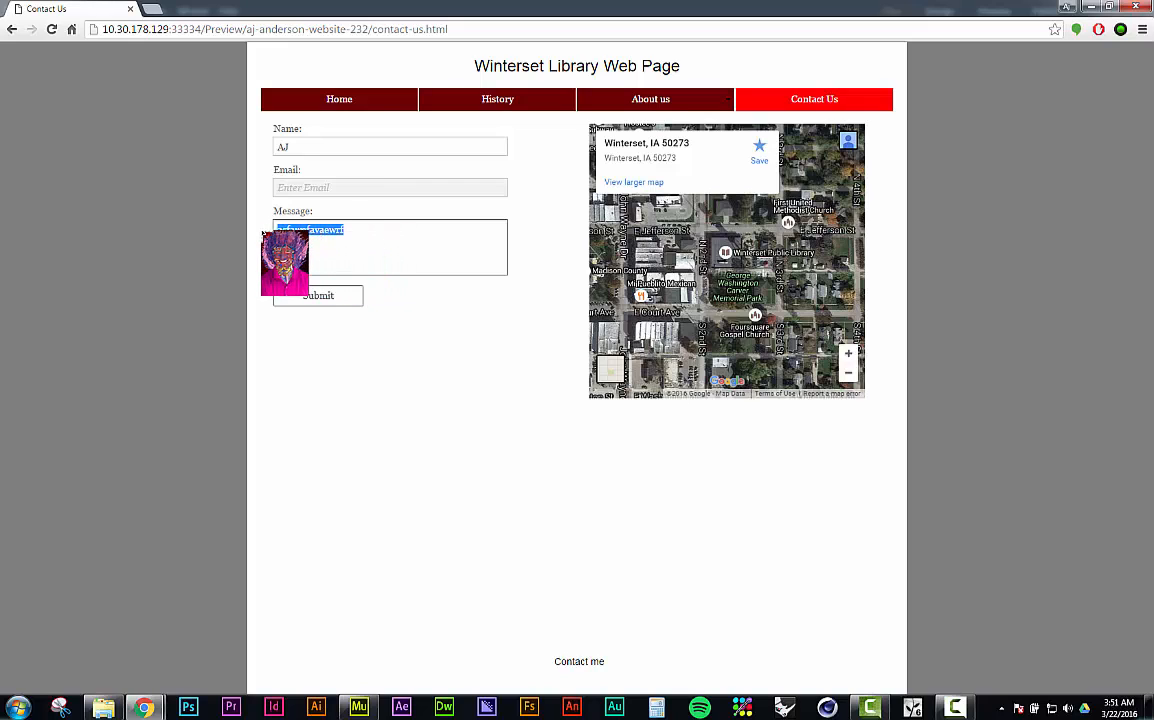
key(BackSpace)
drag(304, 147, 222, 132)
key(BackSpace)
click(548, 210)
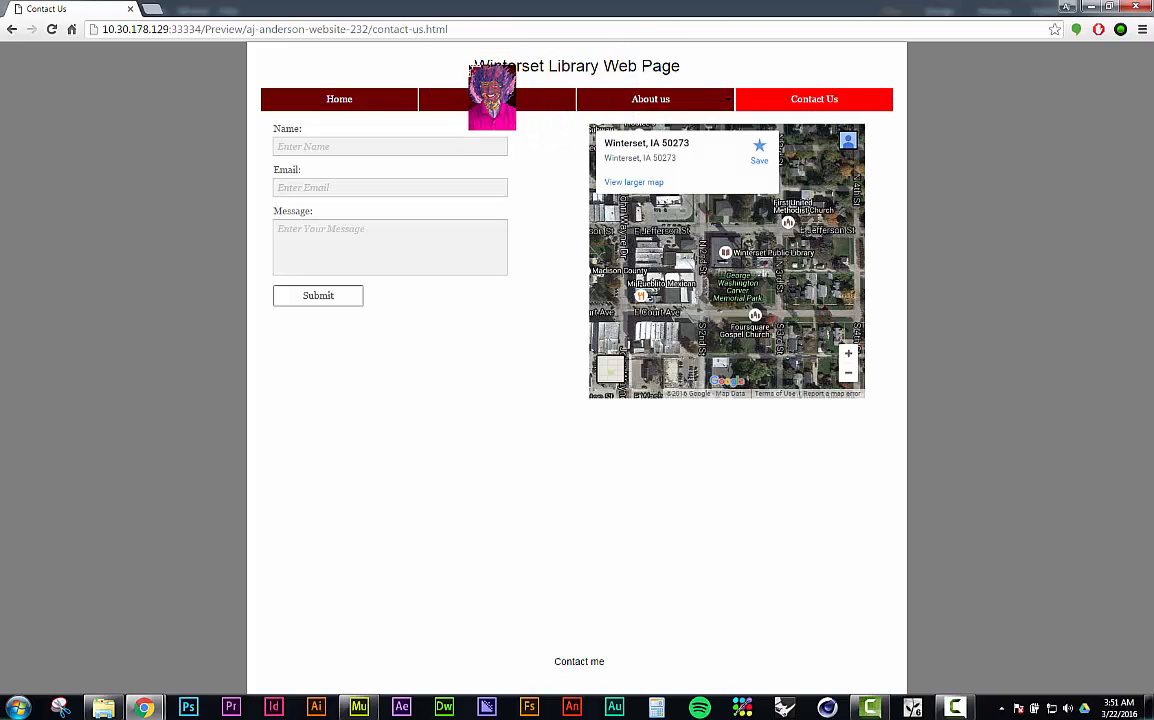
Highlight the Winterset Library Web Page title in the preview and close the preview window
drag(473, 64, 678, 70)
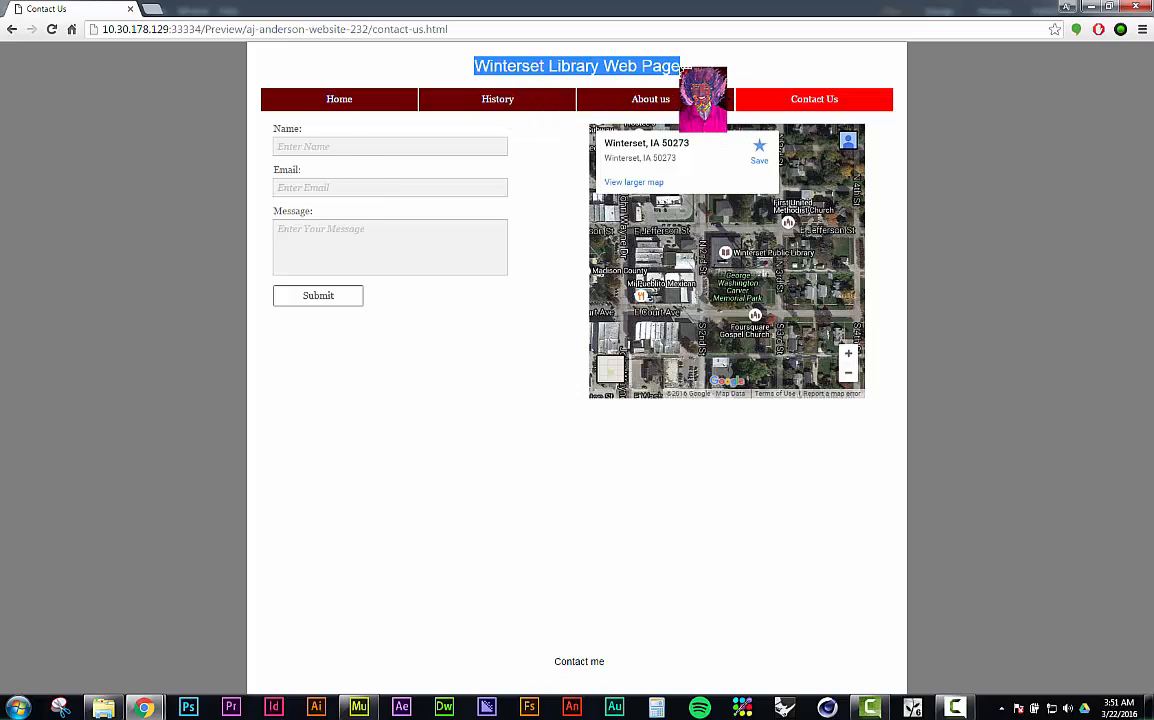
click(567, 153)
click(1132, 7)
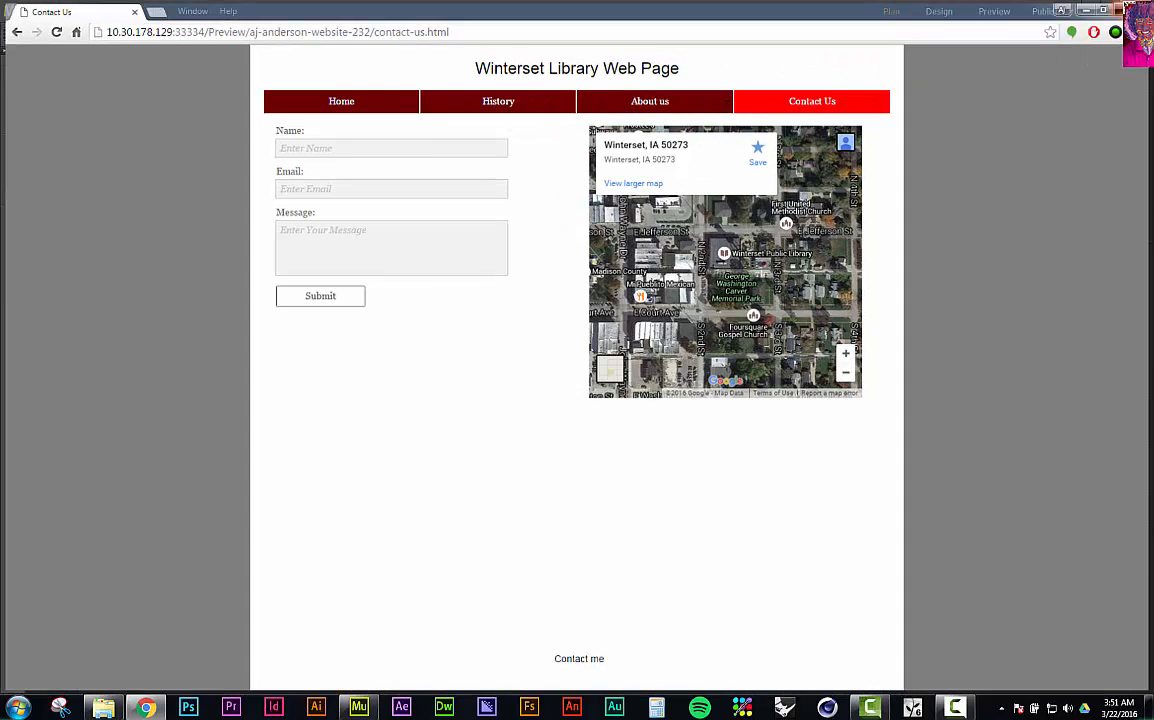
Hyperlink the Winterset Library Web Page title on the A-Master page to the Home page
drag(667, 185, 509, 39)
click(509, 37)
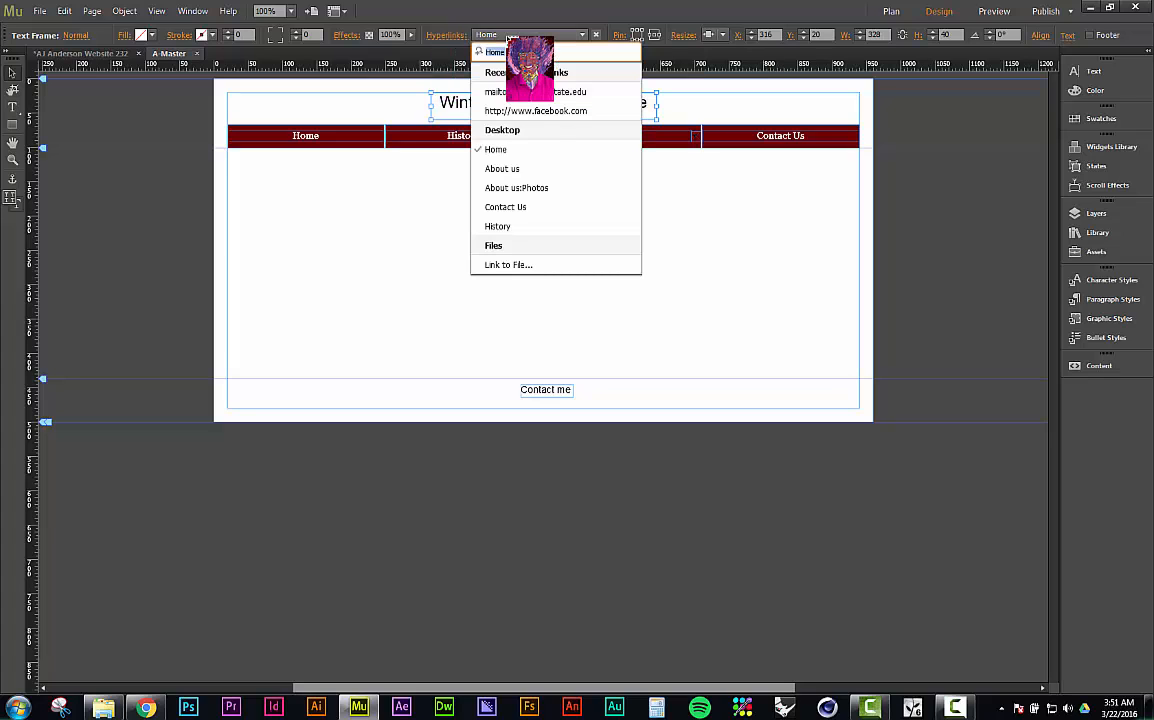
click(496, 234)
click(496, 234)
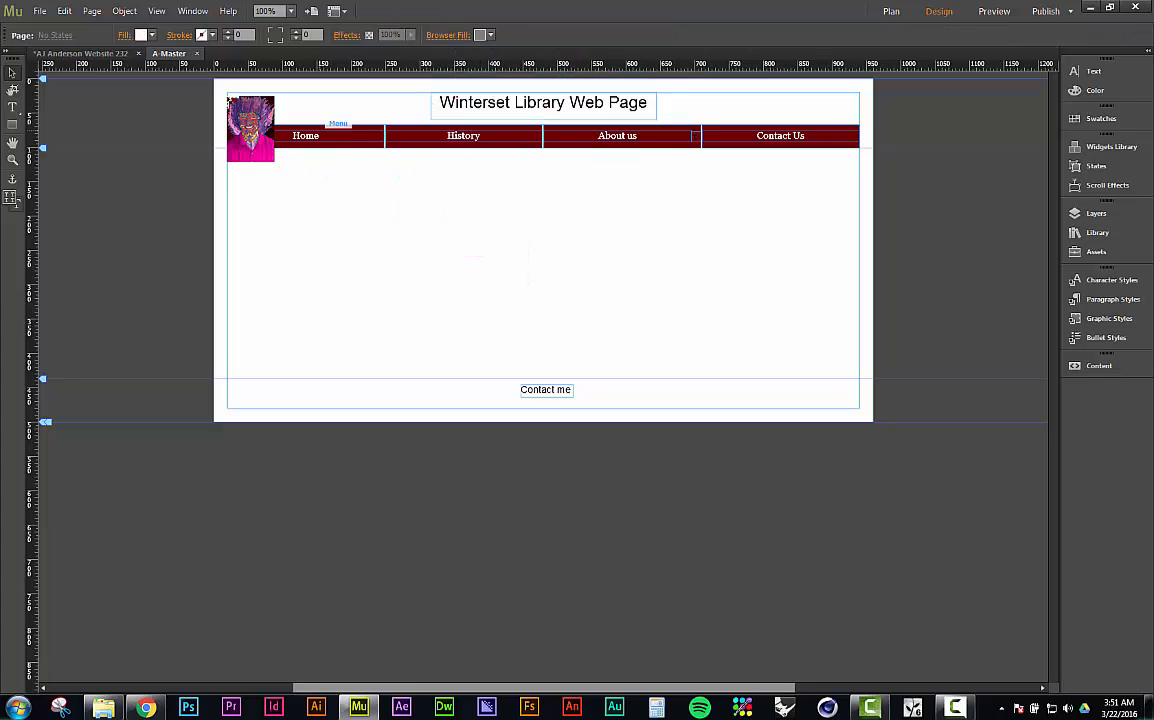
Preview the A-Master page in the browser, test that its title opens the Home page, and close the preview
click(41, 10)
click(110, 245)
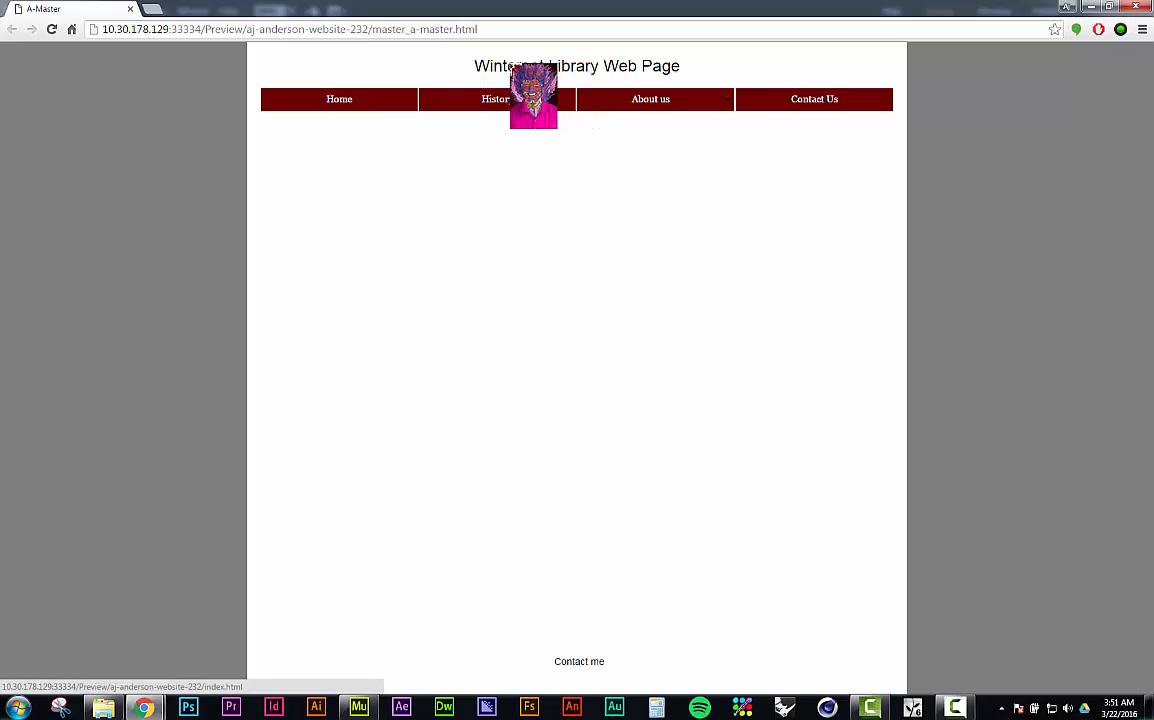
mouse_move(587, 86)
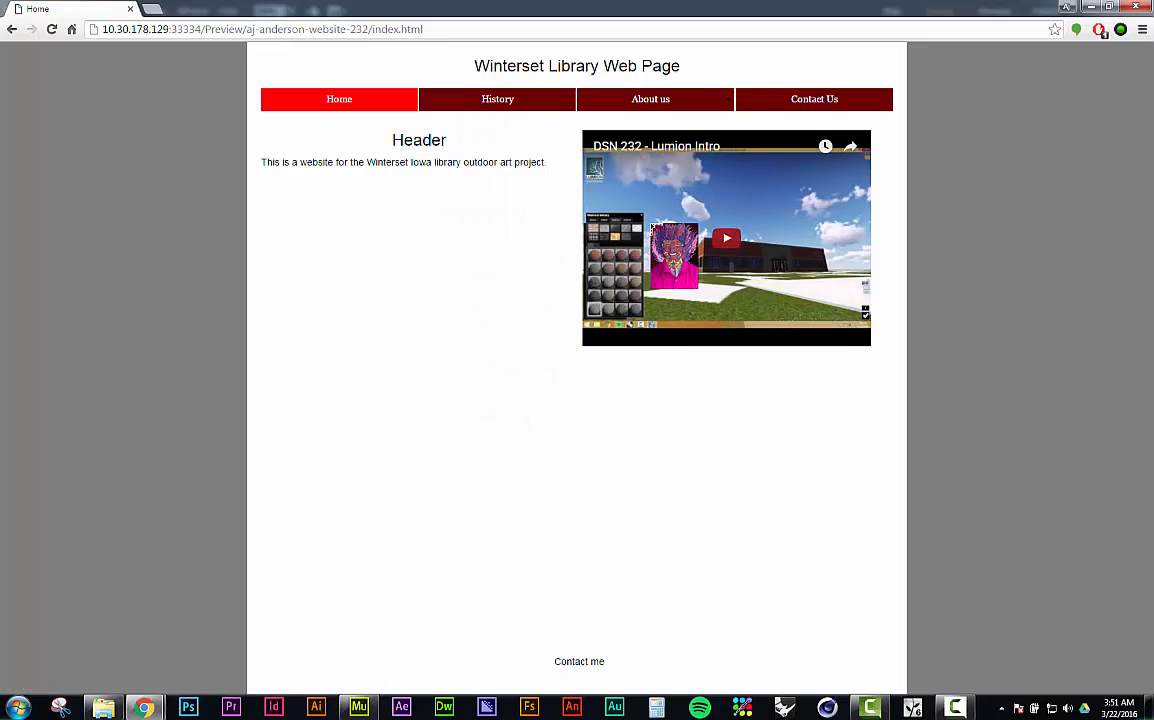
click(1136, 7)
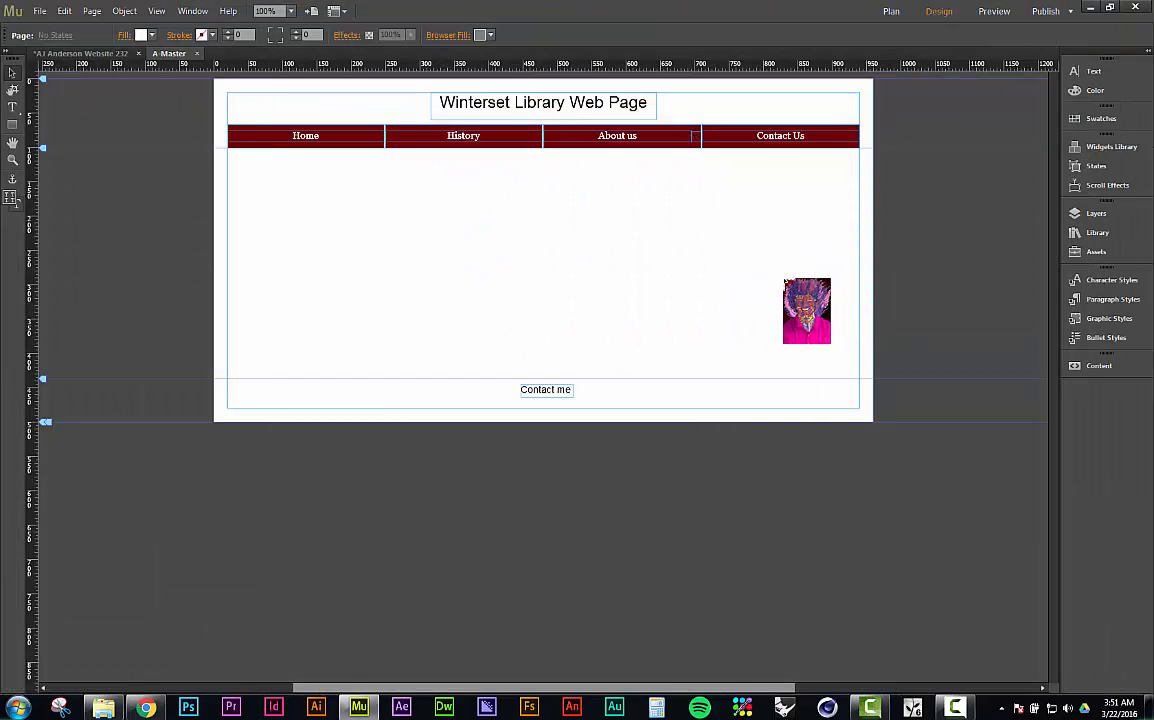
Close the A-Master page and open the Home page for editing
click(196, 53)
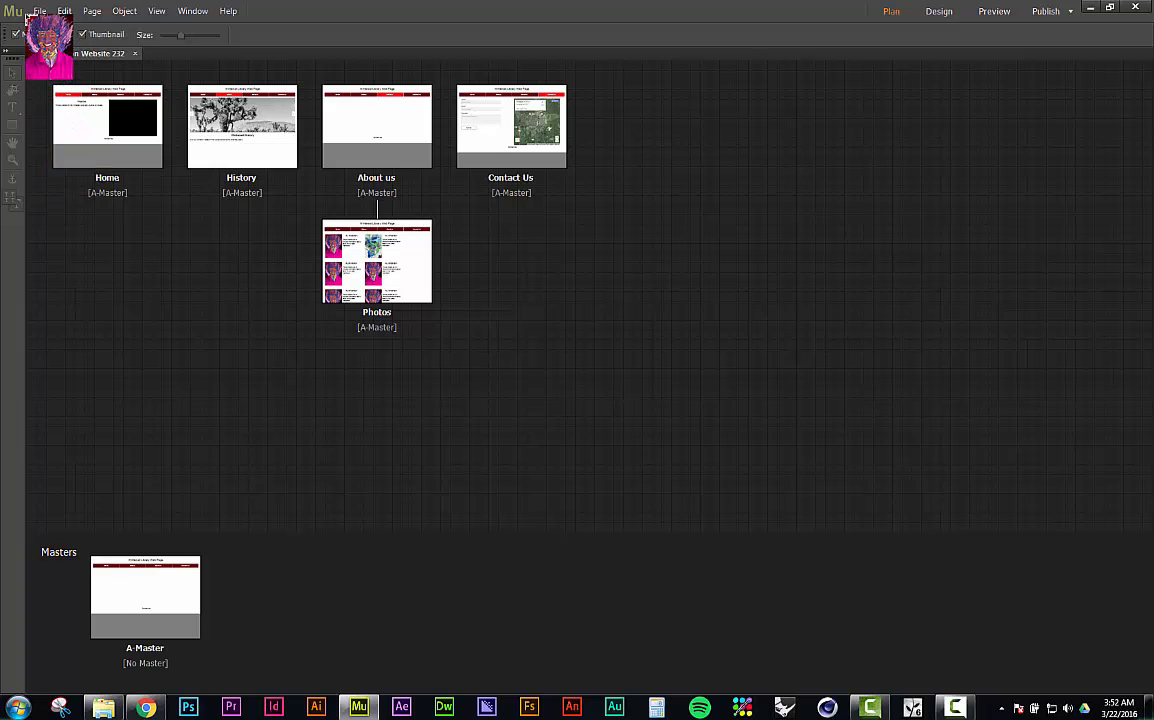
double_click(106, 140)
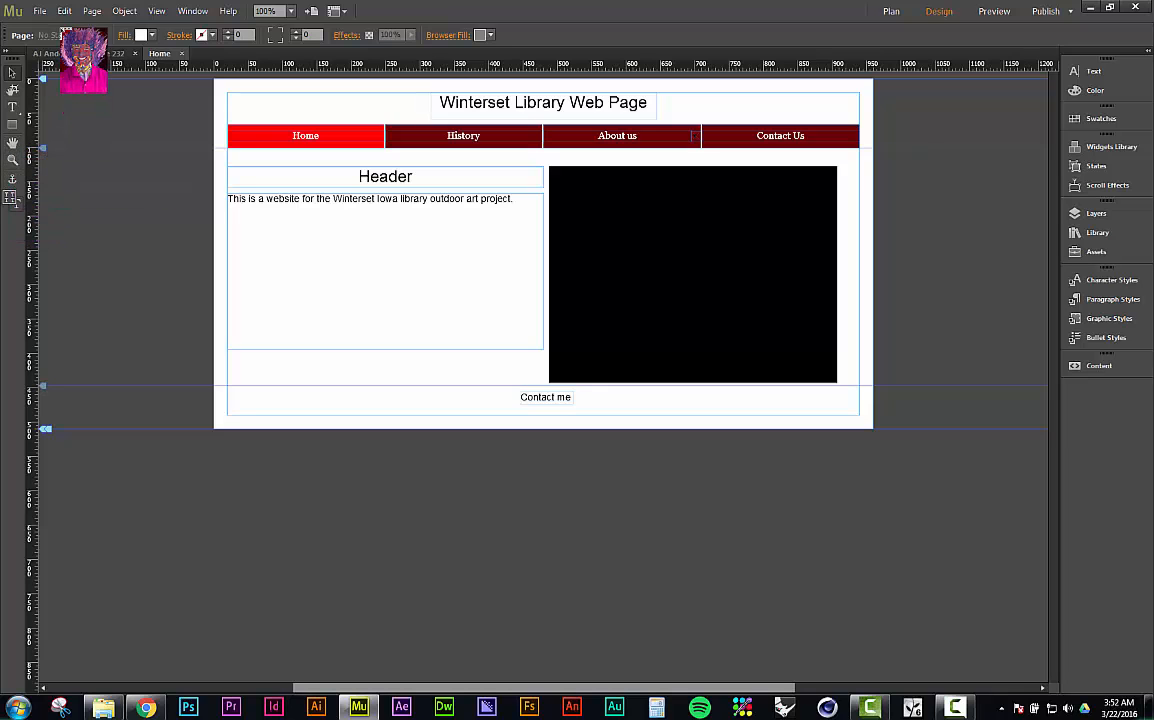
click(38, 10)
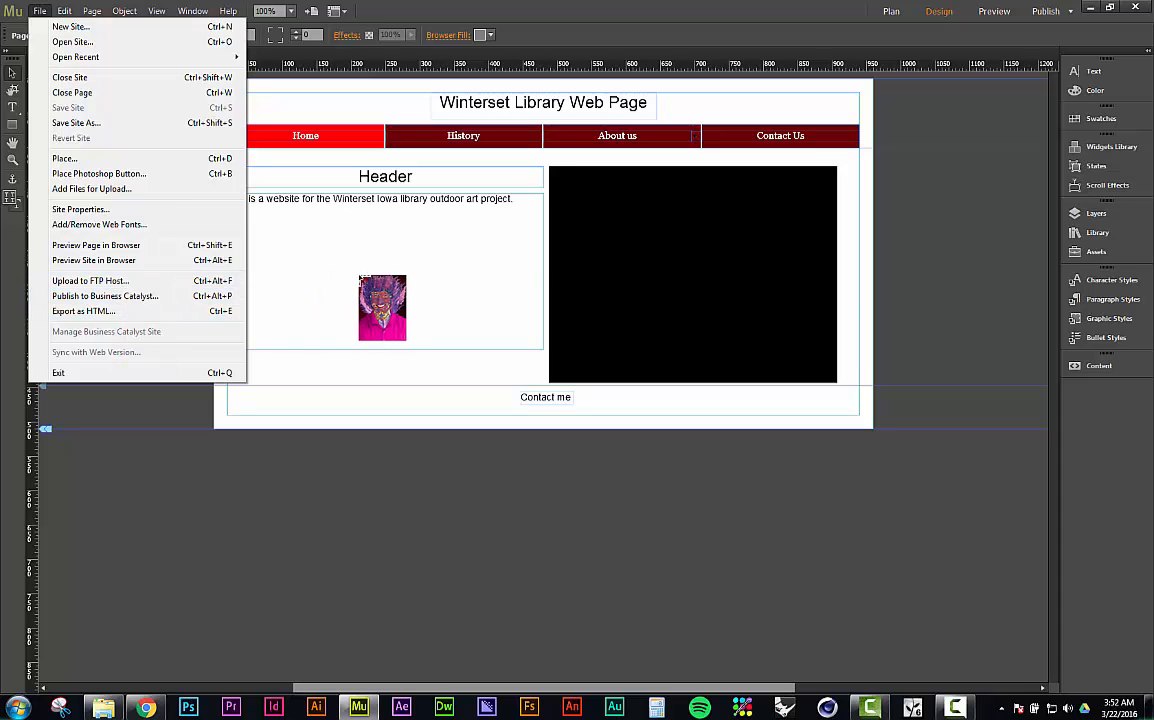
click(364, 274)
key(Escape)
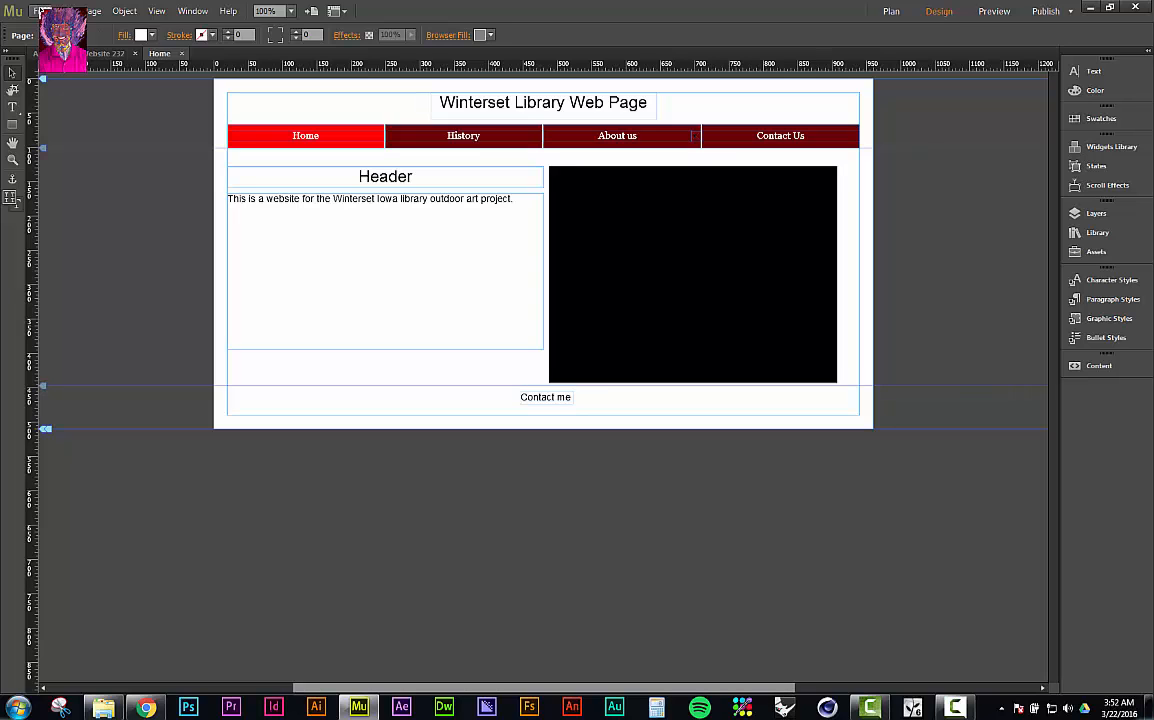
Begin exporting the site as HTML and create a folder named 232 on the Desktop while choosing the export location
click(41, 11)
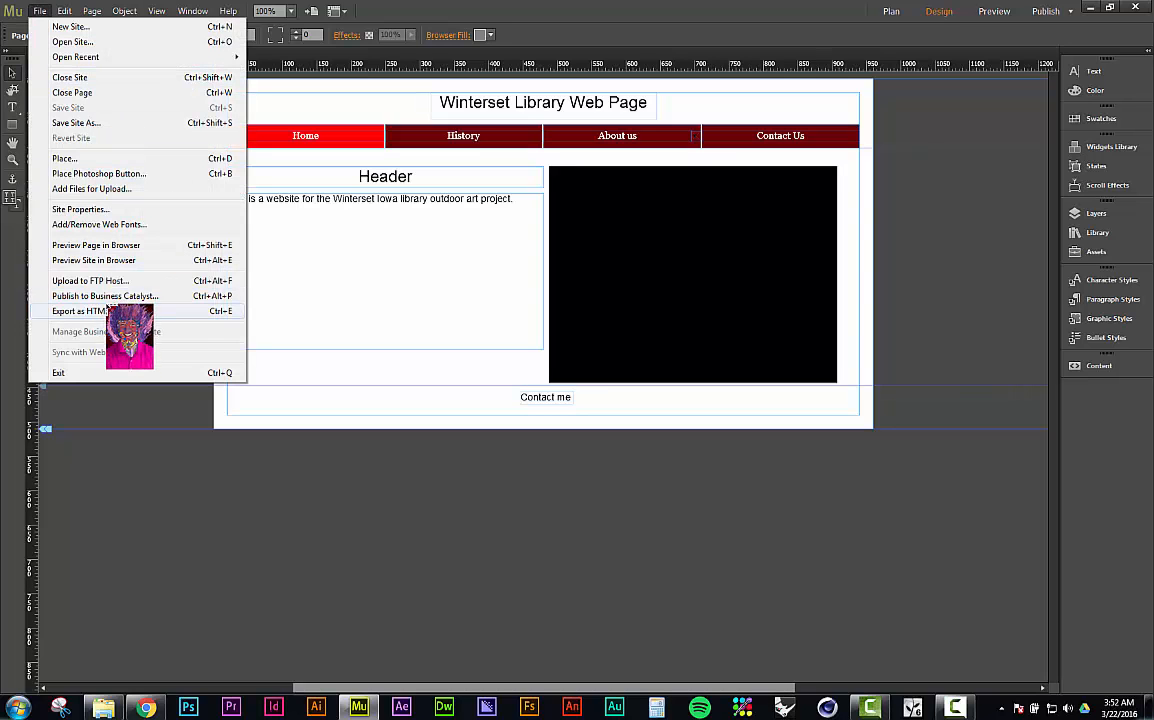
click(108, 312)
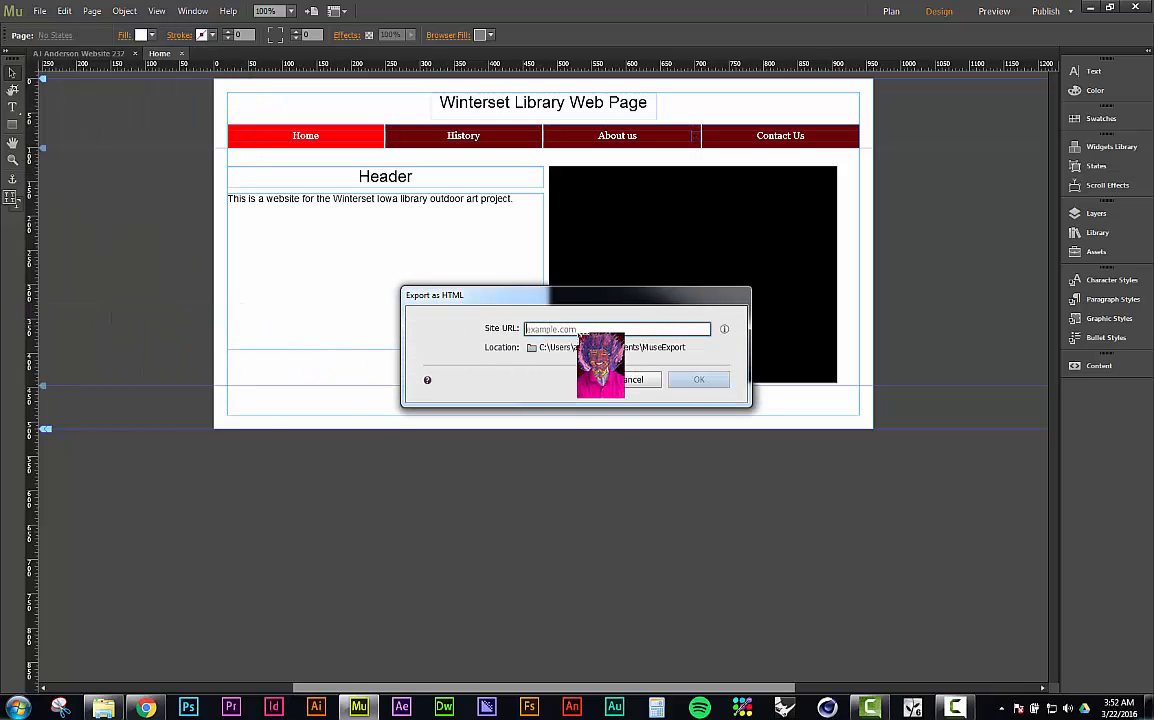
click(532, 347)
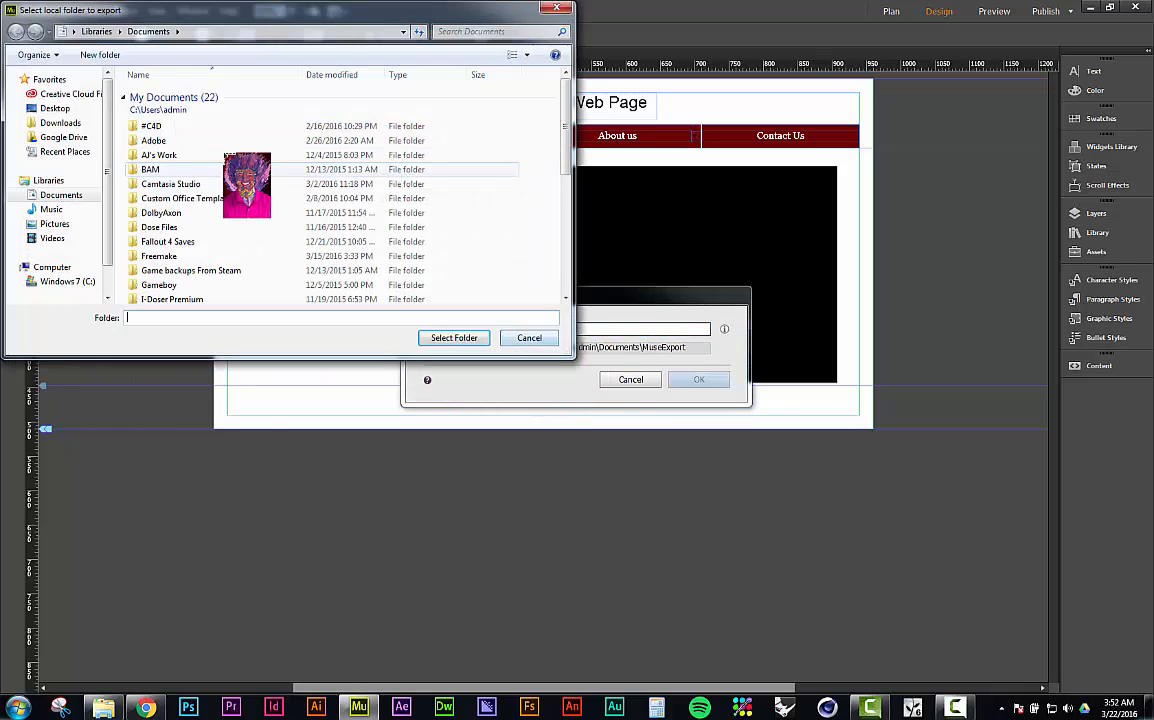
click(45, 108)
click(110, 57)
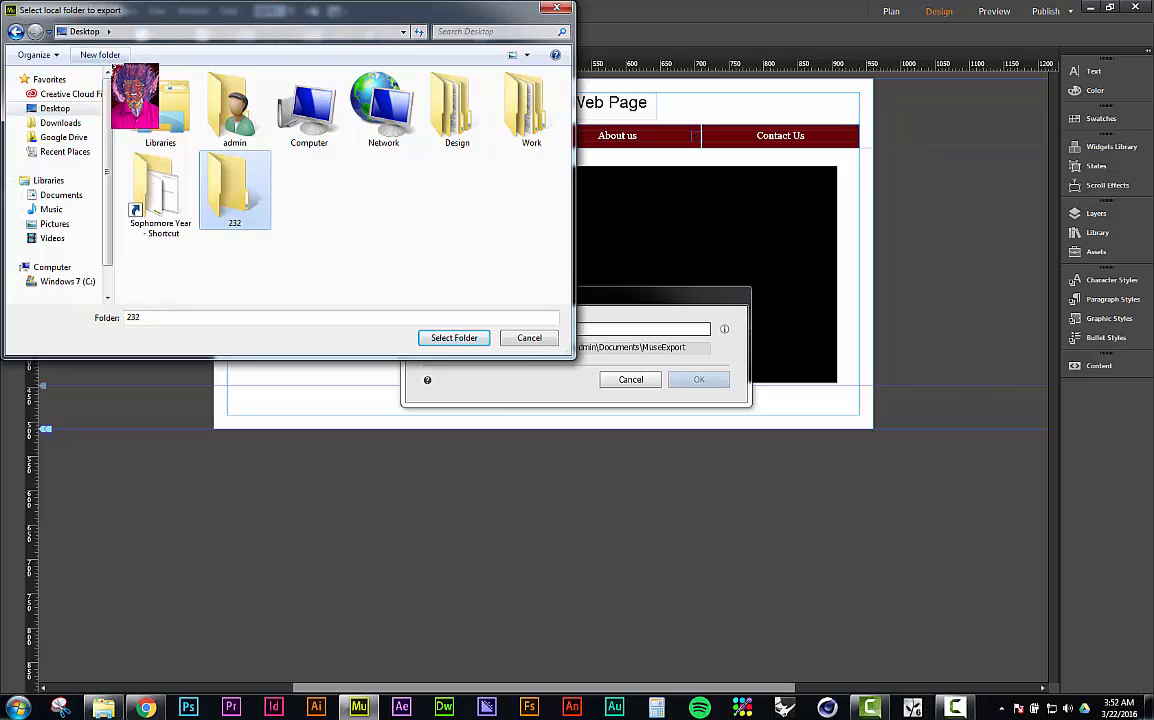
Set the export location to the 232 folder, but cancel the HTML export and return to the site plan
double_click(226, 200)
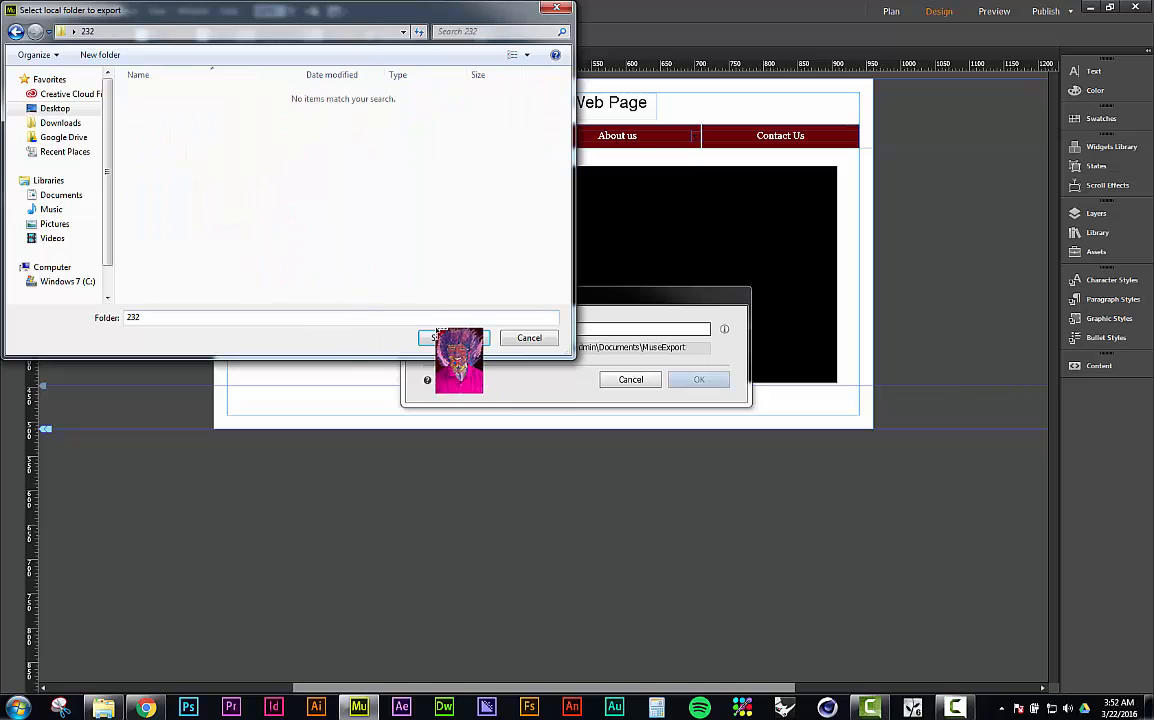
click(440, 337)
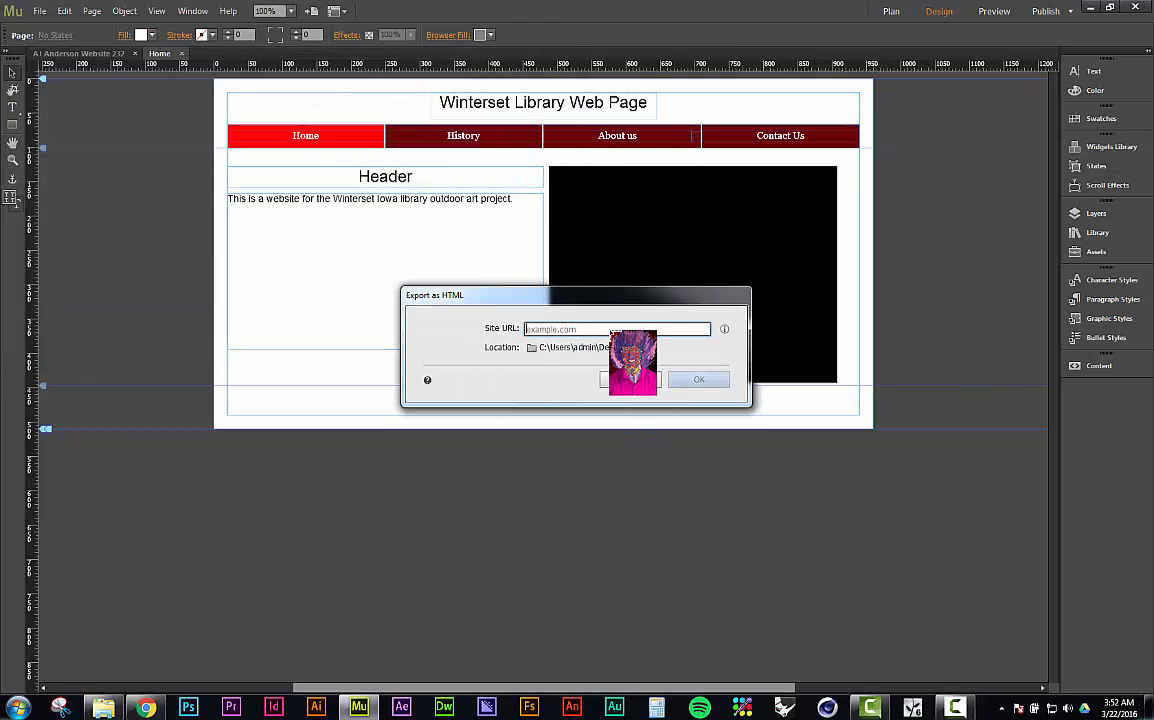
click(630, 381)
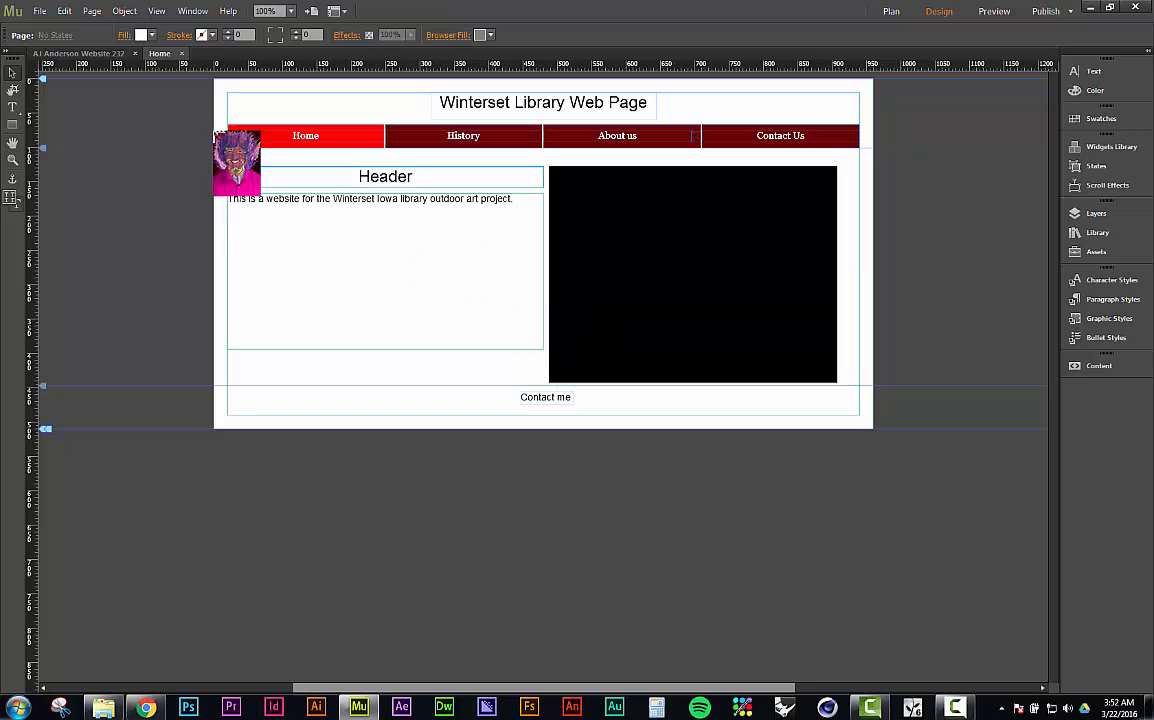
click(182, 53)
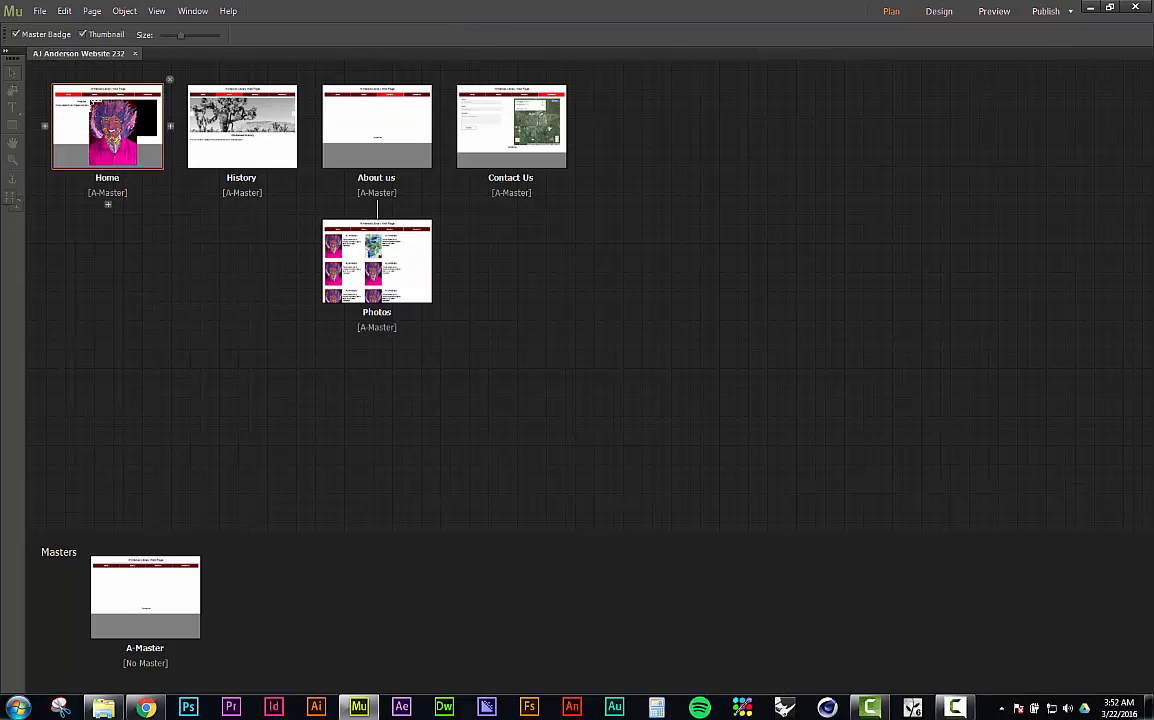